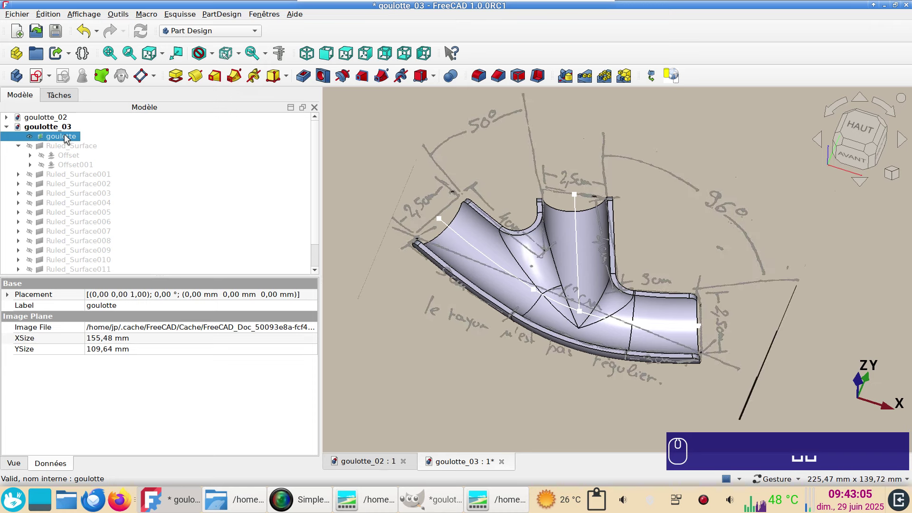
Examine the finished goulotte_02 and goulotte_03 pipe branch models from several angles, comparing goulotte_03 with its underlying sketch image.
key("space")
key("space")
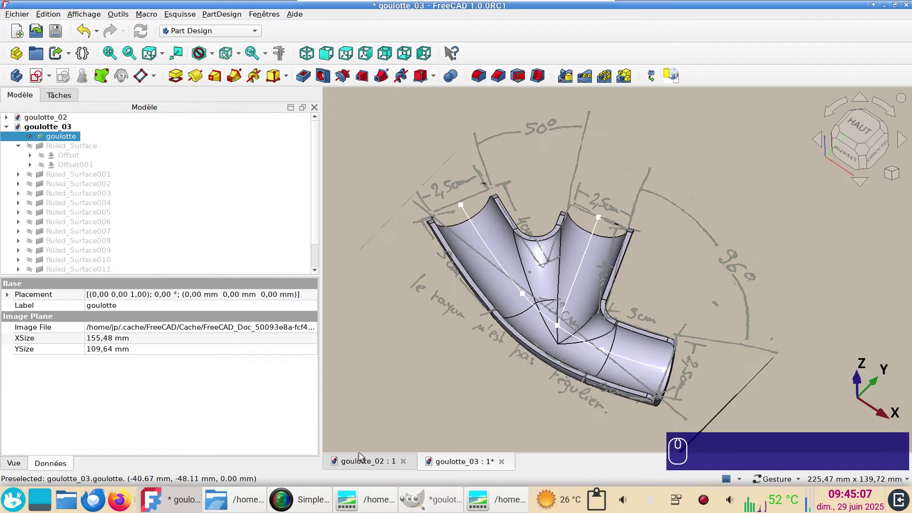
left_click(360, 453)
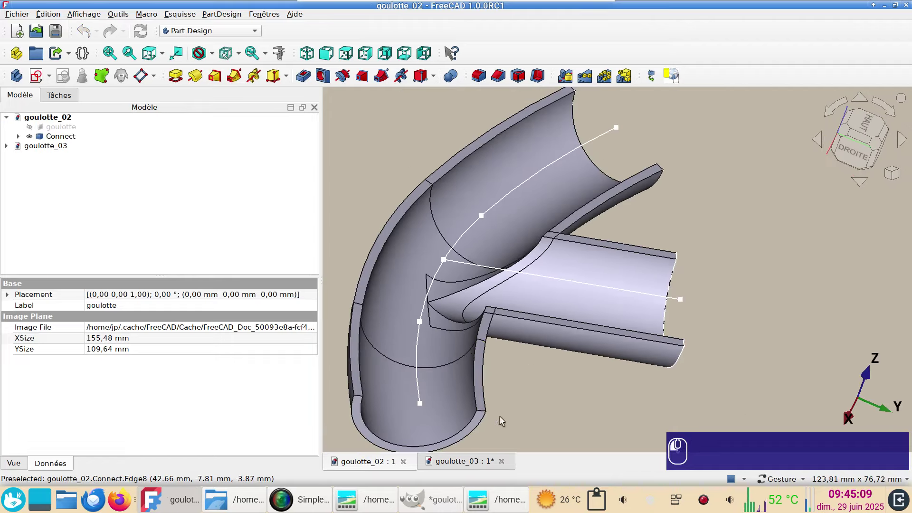
left_click_drag(501, 420, 597, 348)
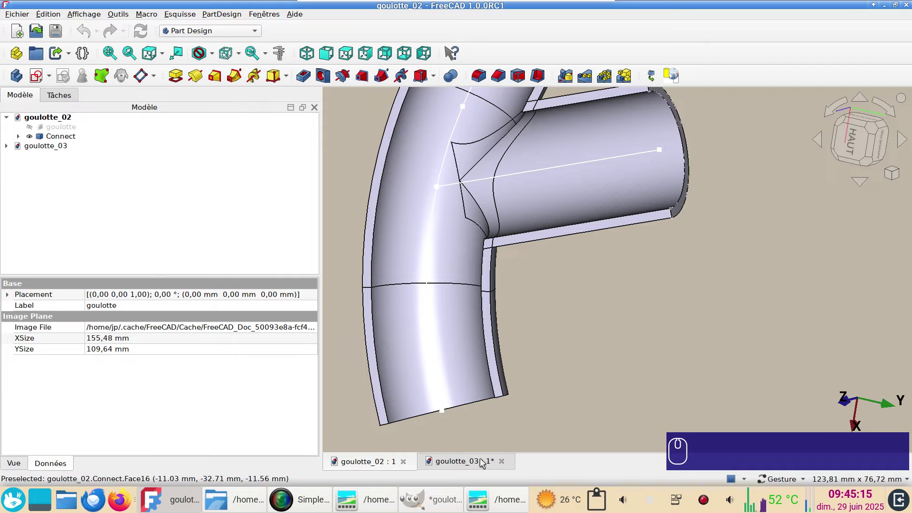
left_click(464, 461)
left_click_drag(537, 387, 519, 338)
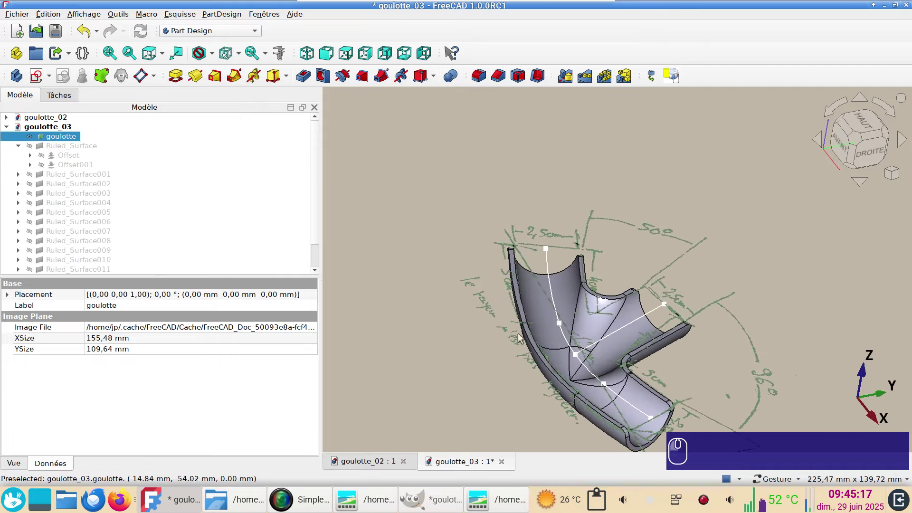
scroll(578, 312, "up", 6)
left_click_drag(609, 364, 665, 418)
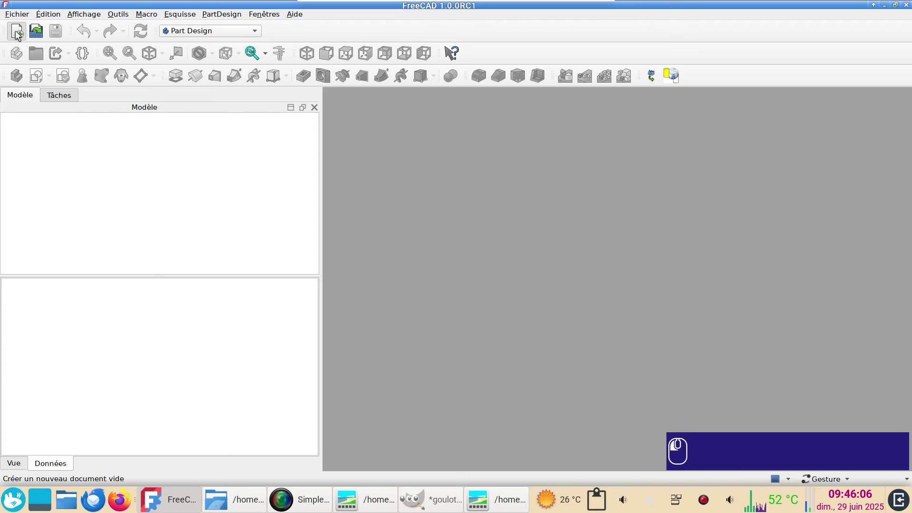
Create a new document, import goulotte.png from the goulotte folder as an image plane, and show it in top view.
left_click(16, 32)
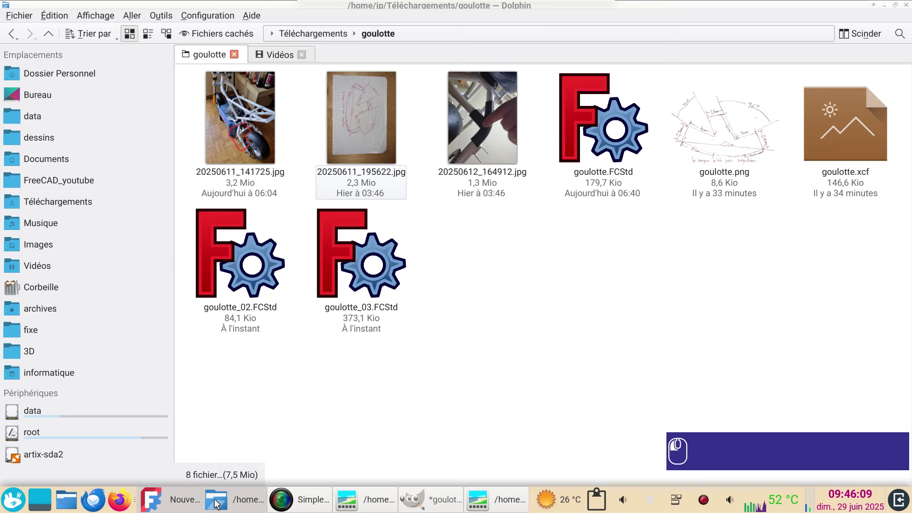
left_click(214, 503)
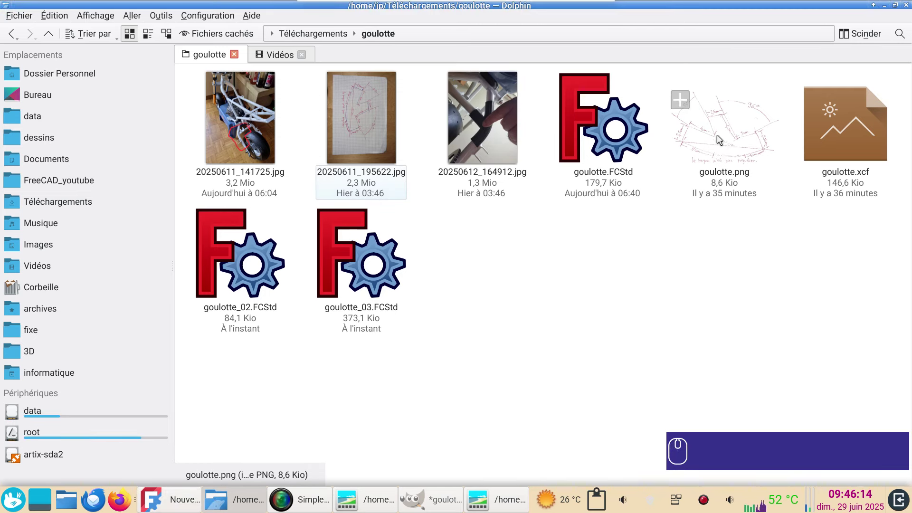
left_click_drag(719, 139, 565, 325)
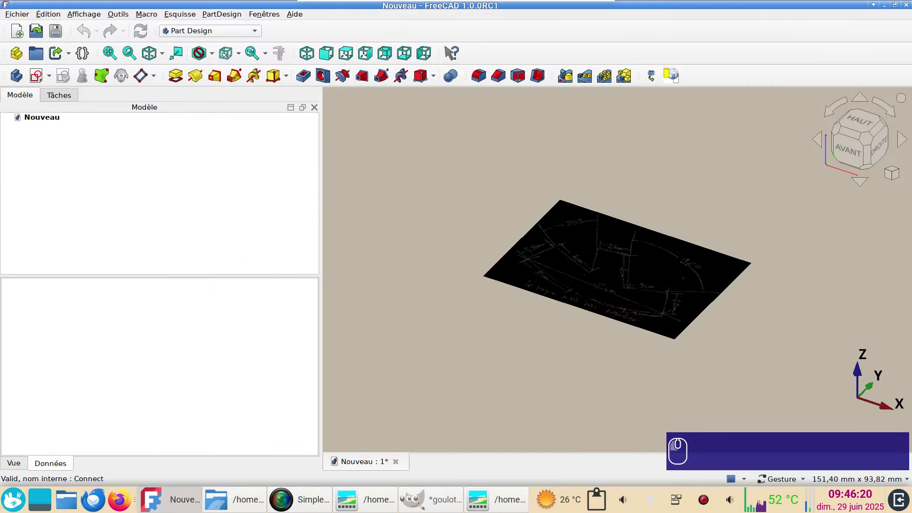
left_click(16, 12)
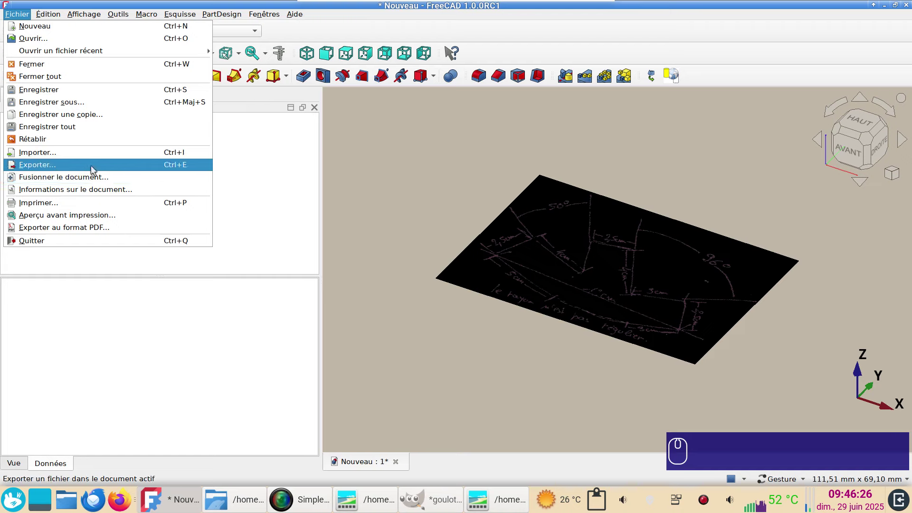
left_click(418, 190)
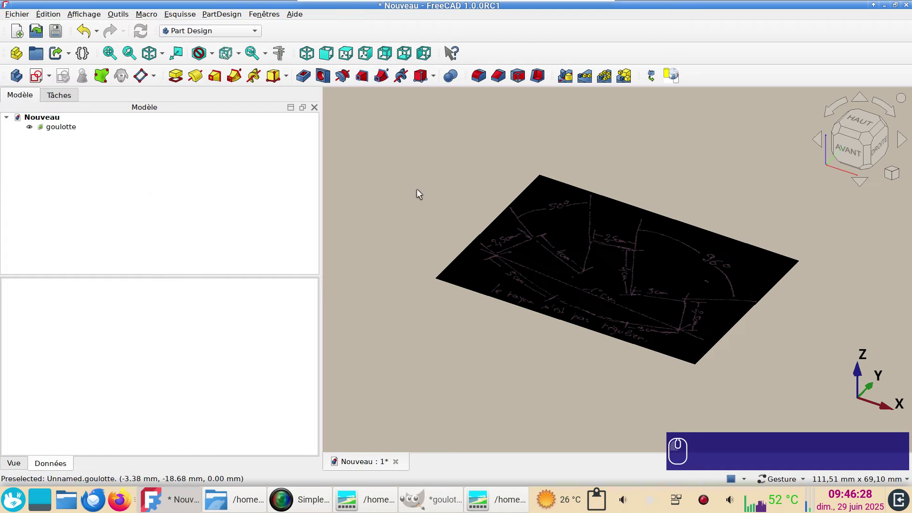
key("KP_2")
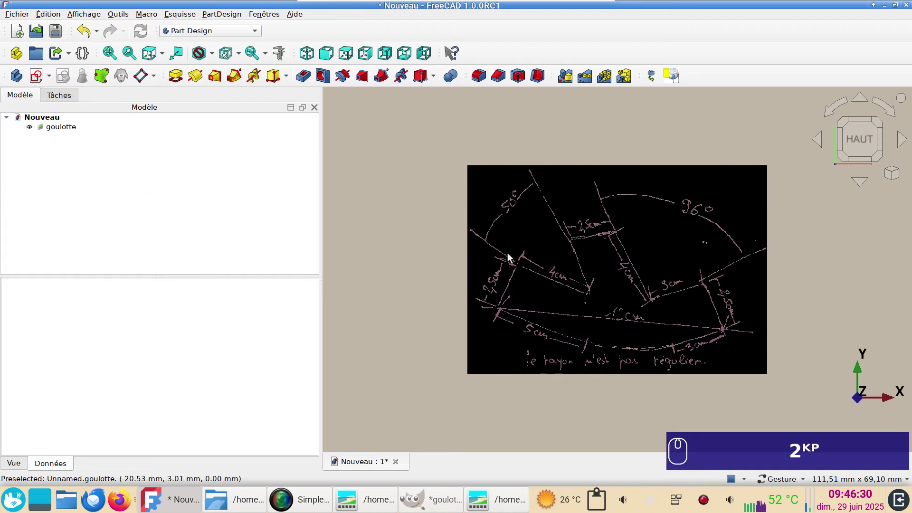
scroll(577, 303, "up", 2)
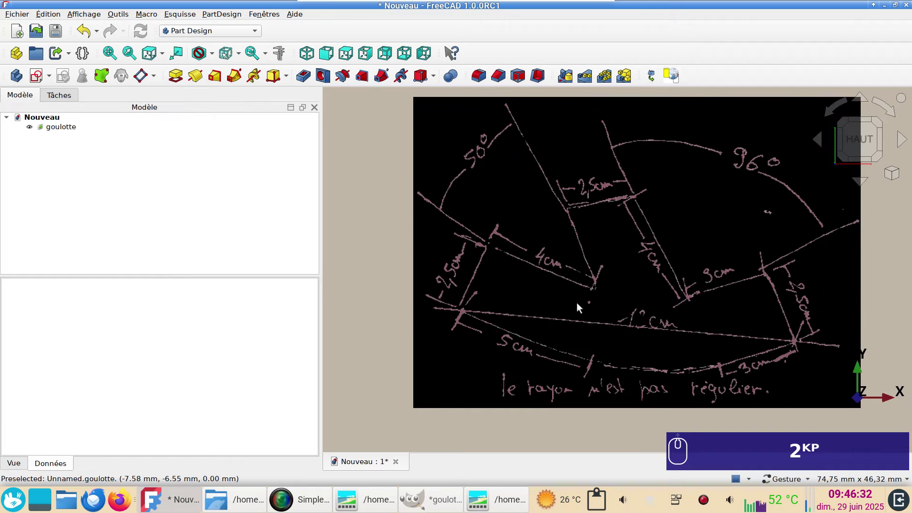
scroll(577, 307, "down", 1)
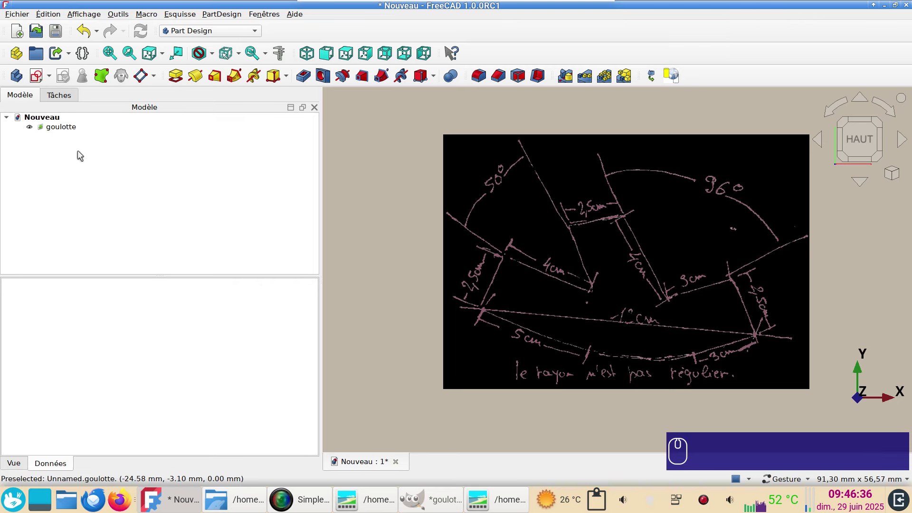
Calibrate the goulotte image plane by setting the hand-drawn 12 cm line, from end to end, to 120 mm.
left_click(65, 128)
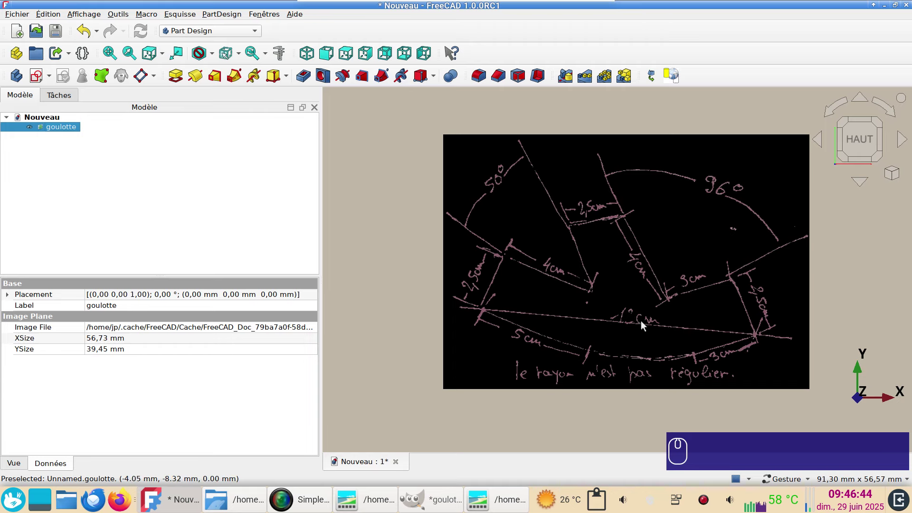
scroll(640, 330, "up", 4)
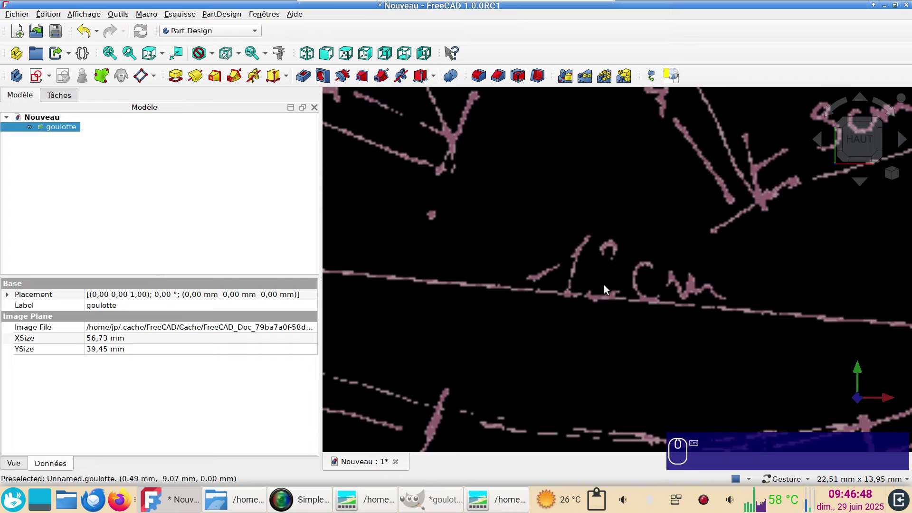
scroll(604, 285, "down", 4)
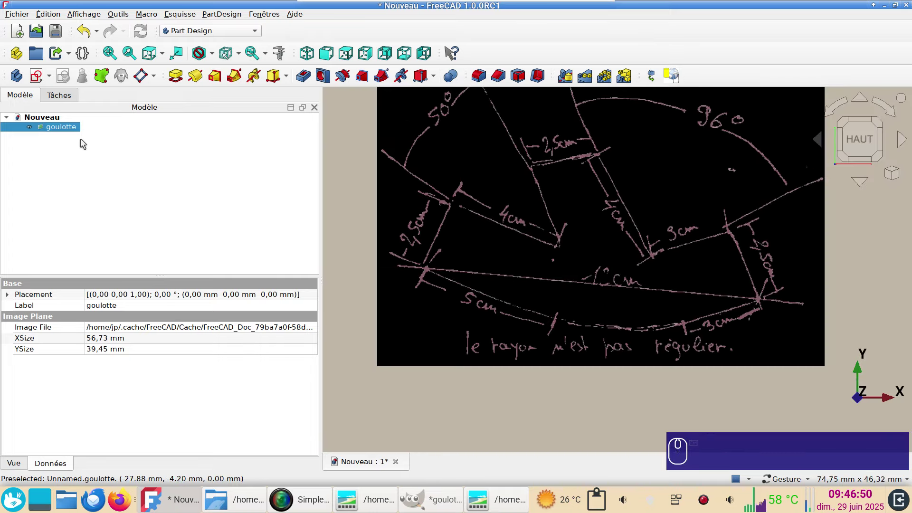
right_click(65, 127)
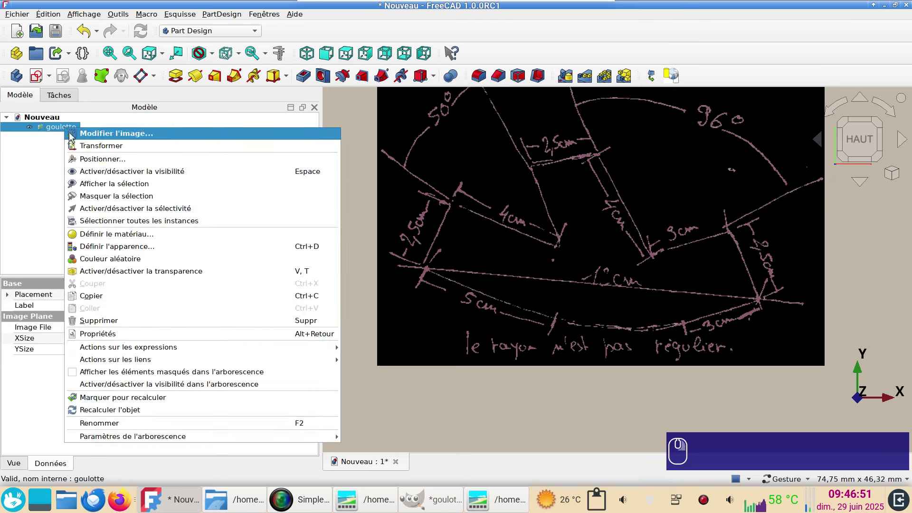
left_click(134, 137)
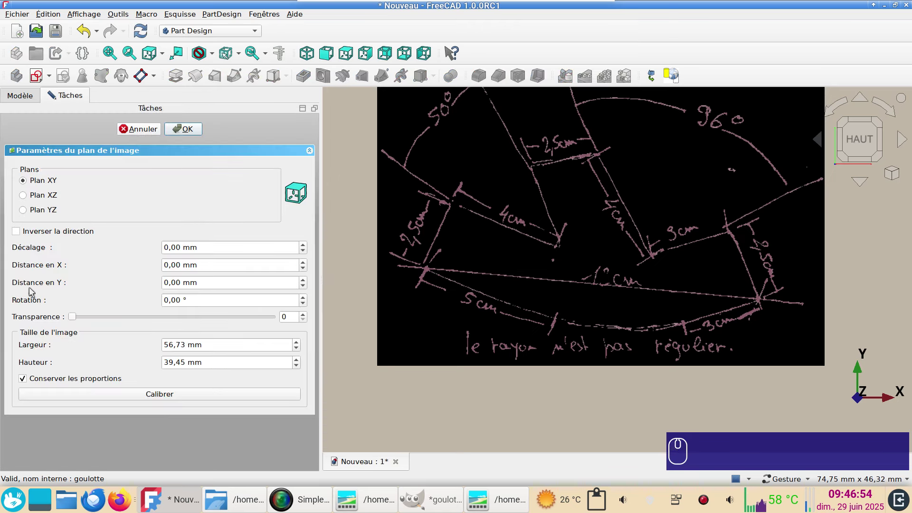
left_click(101, 397)
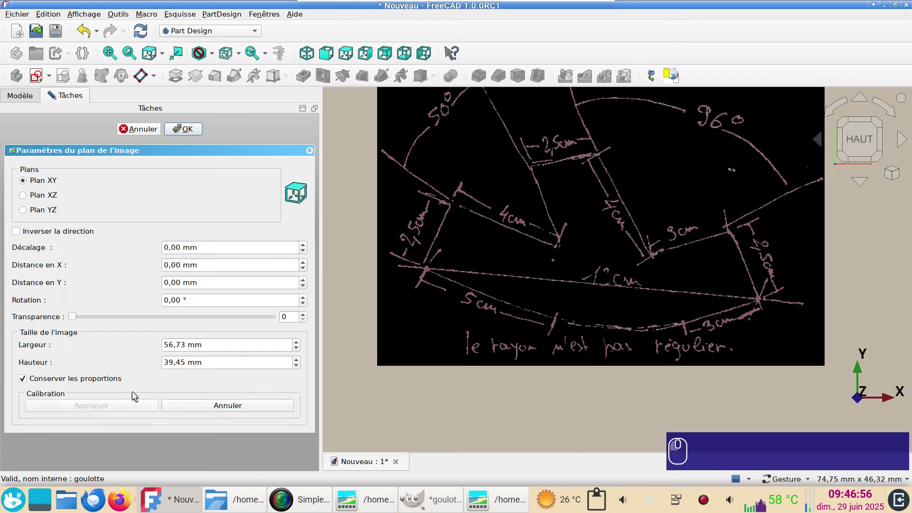
right_click(426, 269)
left_click(426, 268)
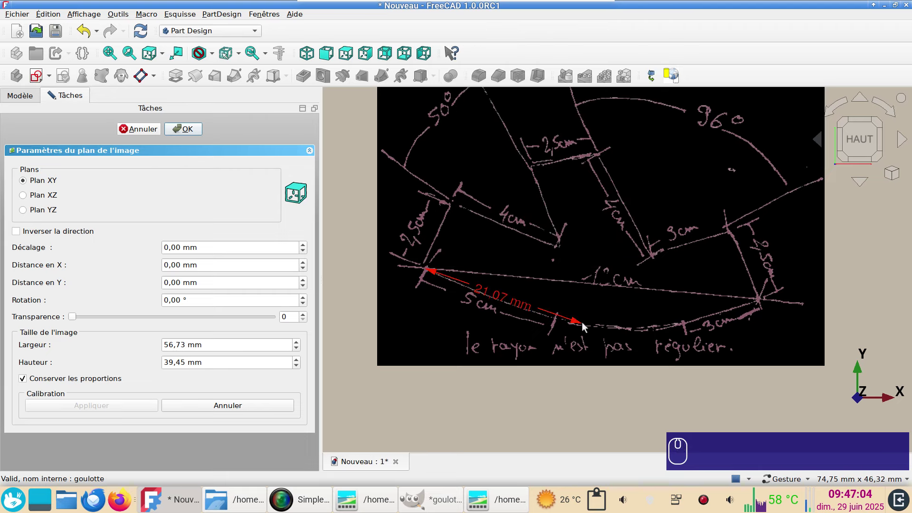
left_click(759, 300)
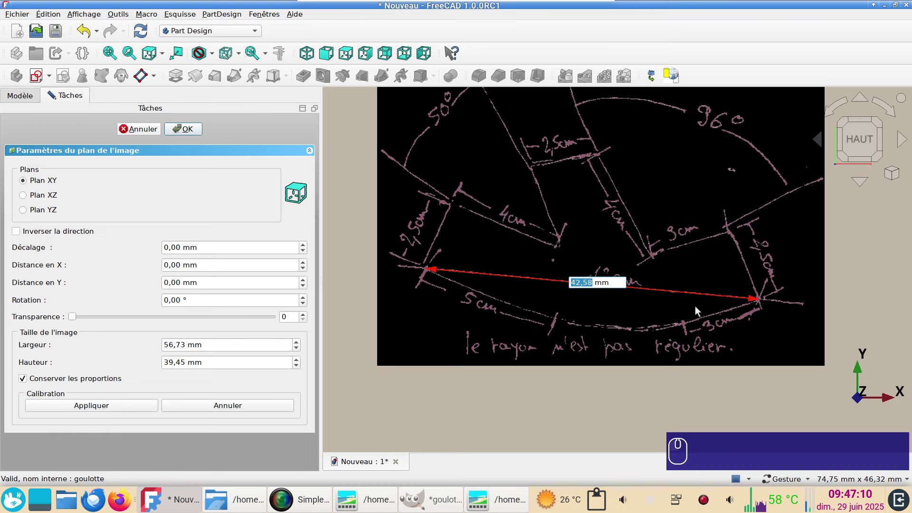
type("120")
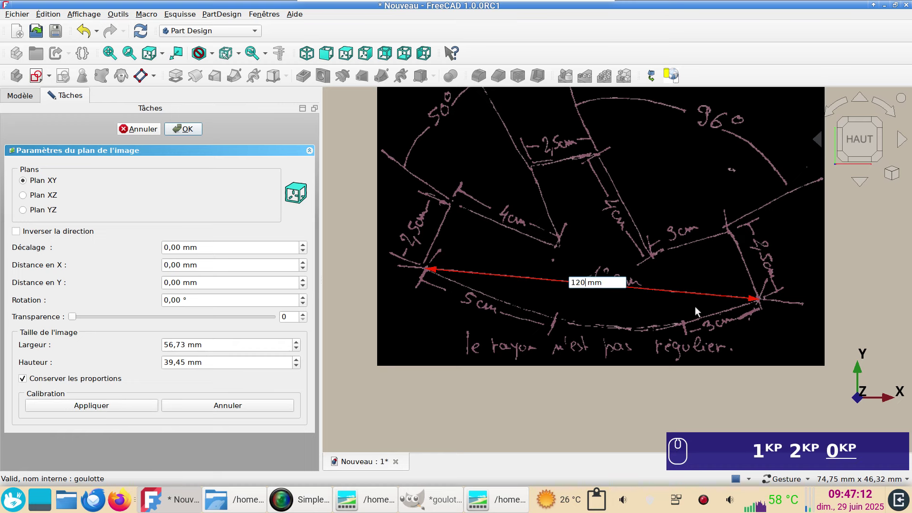
key("Return")
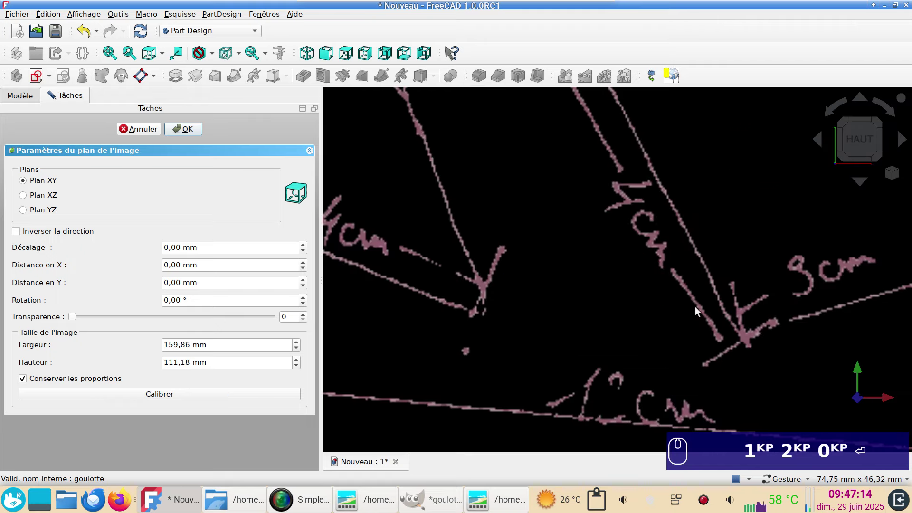
left_click(199, 132)
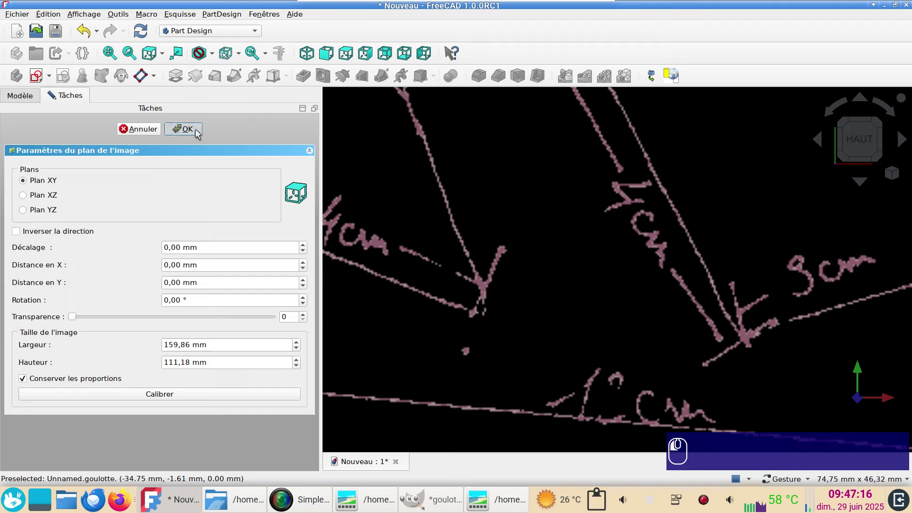
Switch to the Part workbench and create a new sketch on the XY plane with no offset.
scroll(604, 279, "down", 8)
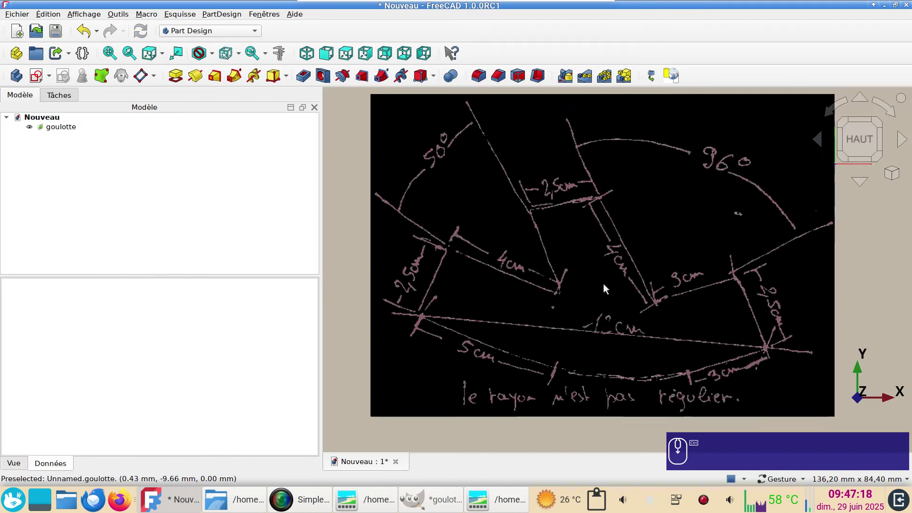
scroll(611, 290, "up", 3)
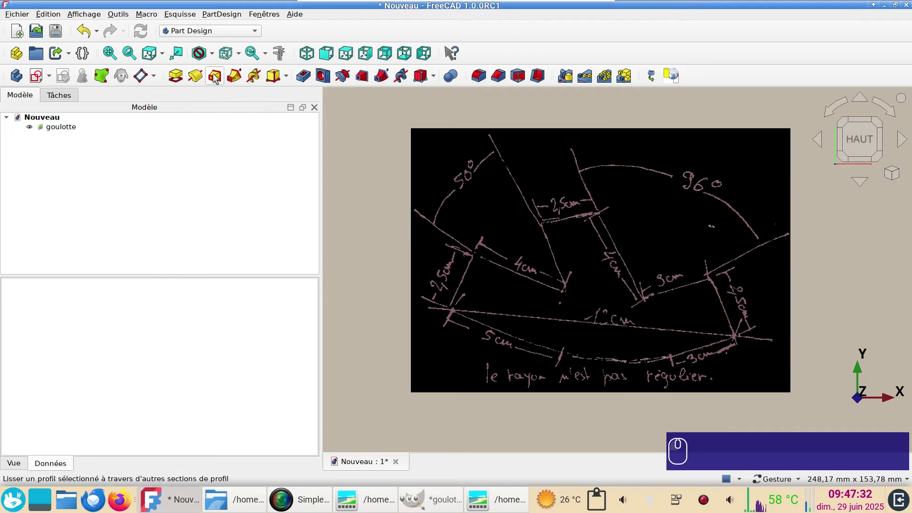
left_click(225, 31)
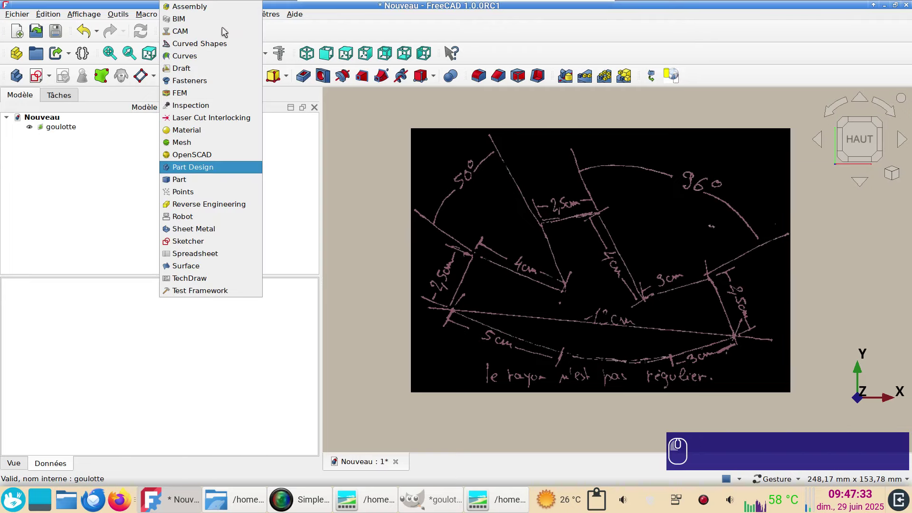
left_click(218, 180)
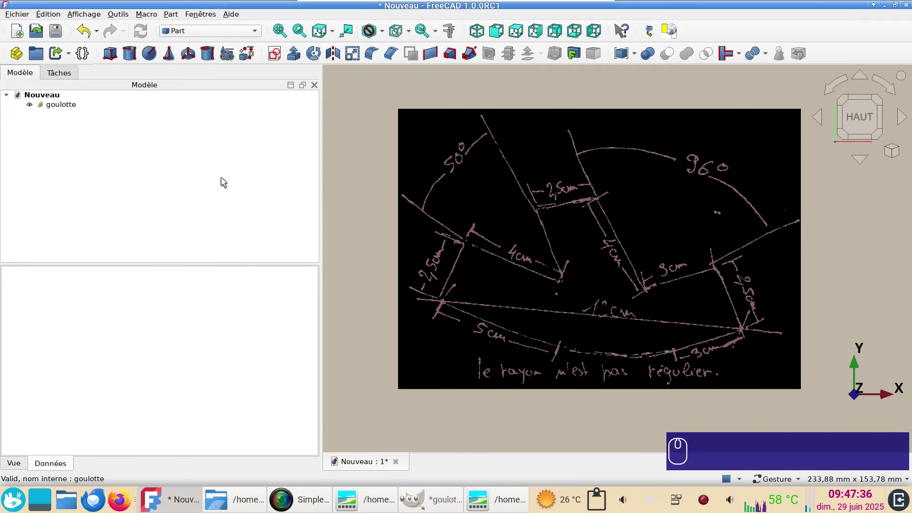
left_click(275, 54)
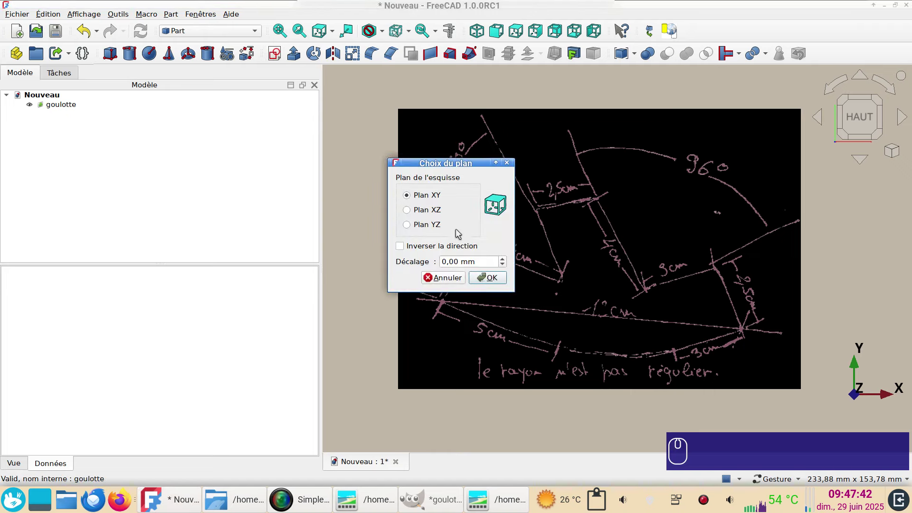
left_click(485, 277)
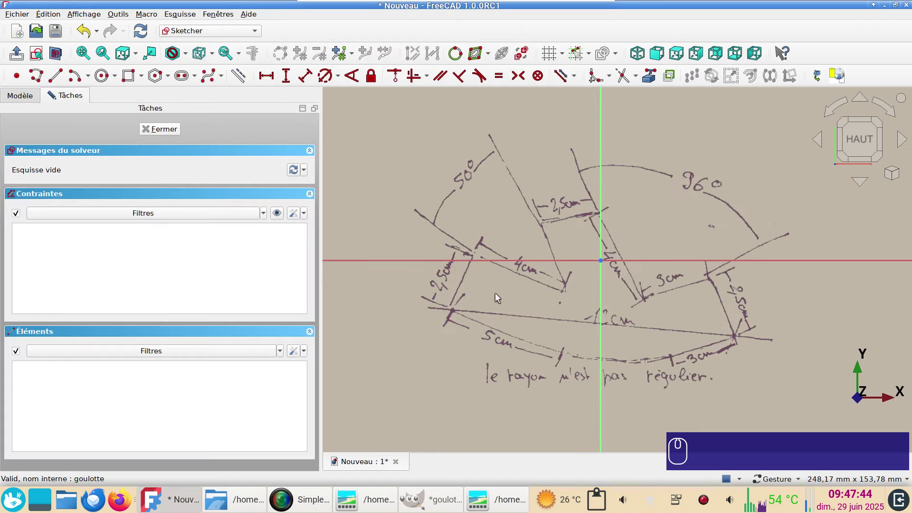
Trace the hand-drawn 5 cm lower edge with a three-point arc from about (-62.4, -21.0) to (-16.3, -38.6) mm.
scroll(501, 298, "up", 3)
scroll(503, 297, "down", 4)
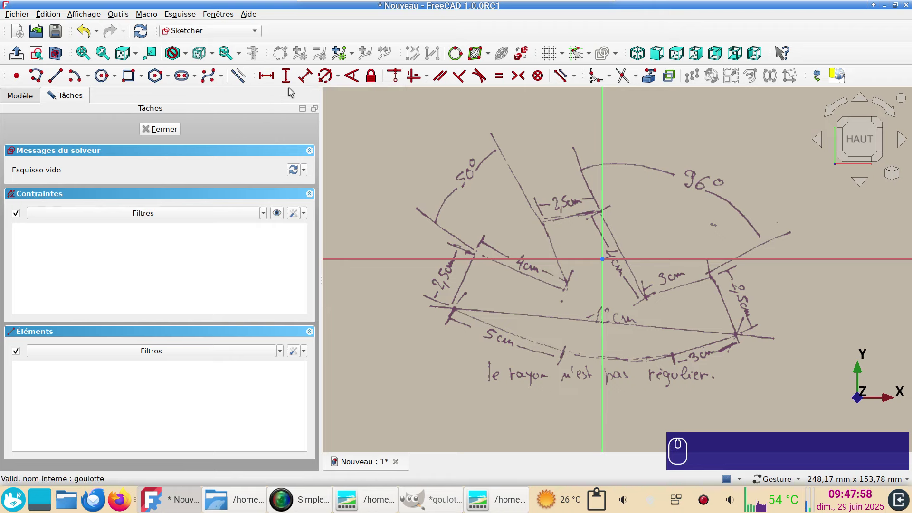
left_click(89, 76)
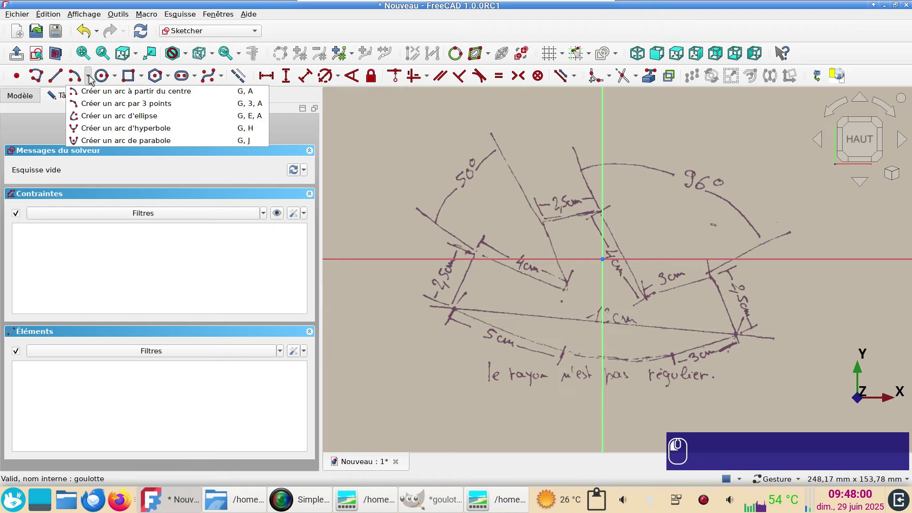
left_click(114, 103)
scroll(420, 351, "up", 3)
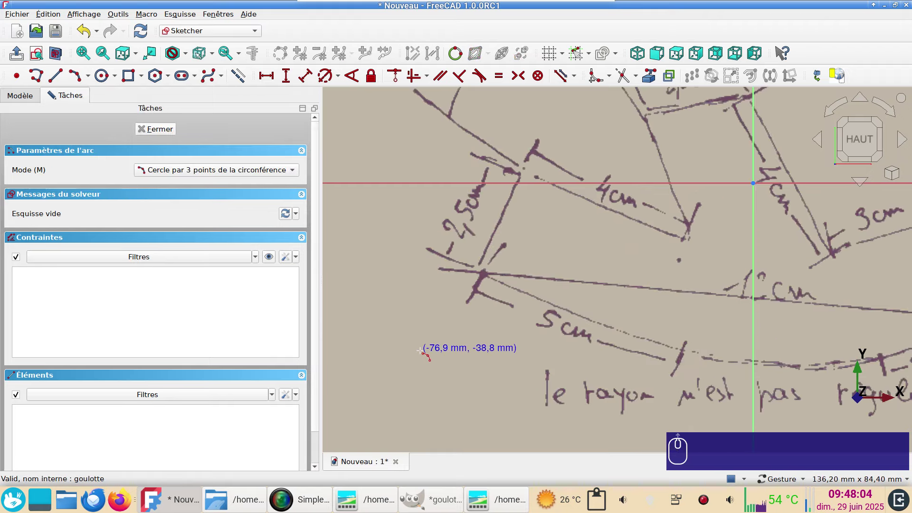
left_click(484, 274)
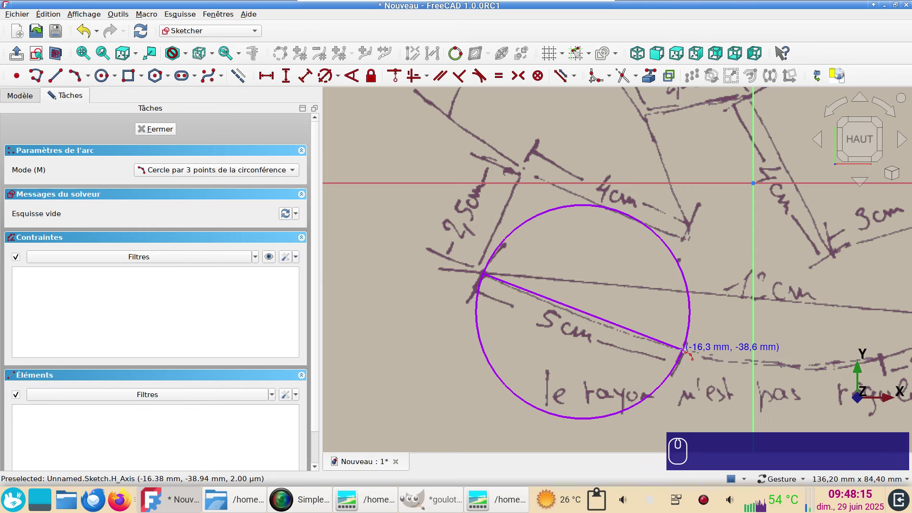
left_click(685, 350)
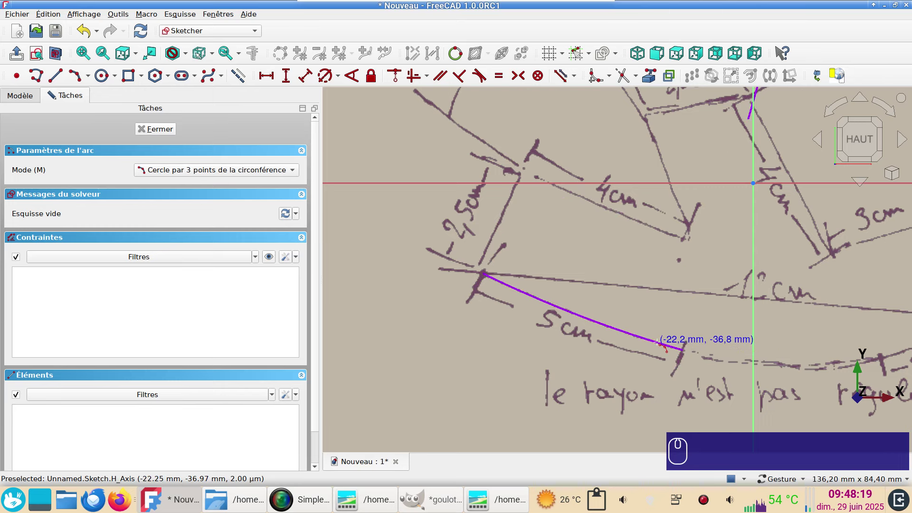
left_click(659, 342)
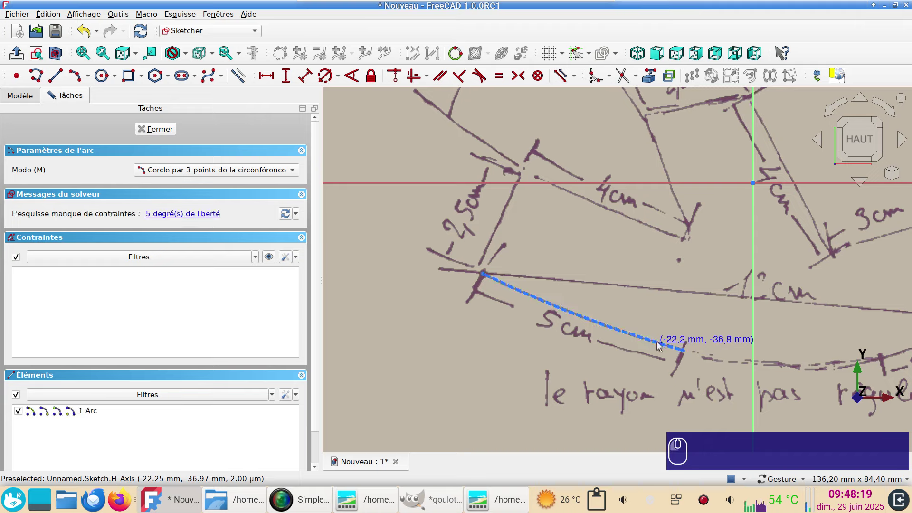
right_click(500, 352)
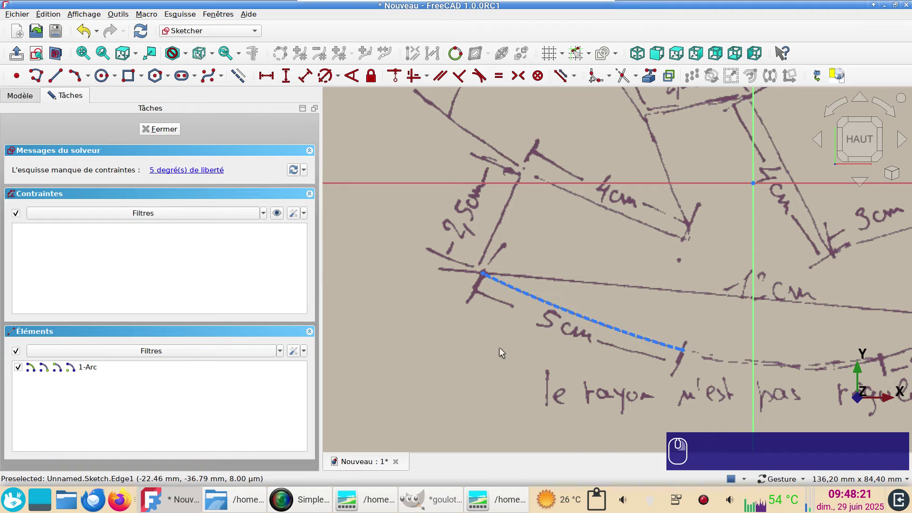
Fix both endpoints of the 5 cm arc in place with lock constraints.
left_click(484, 275)
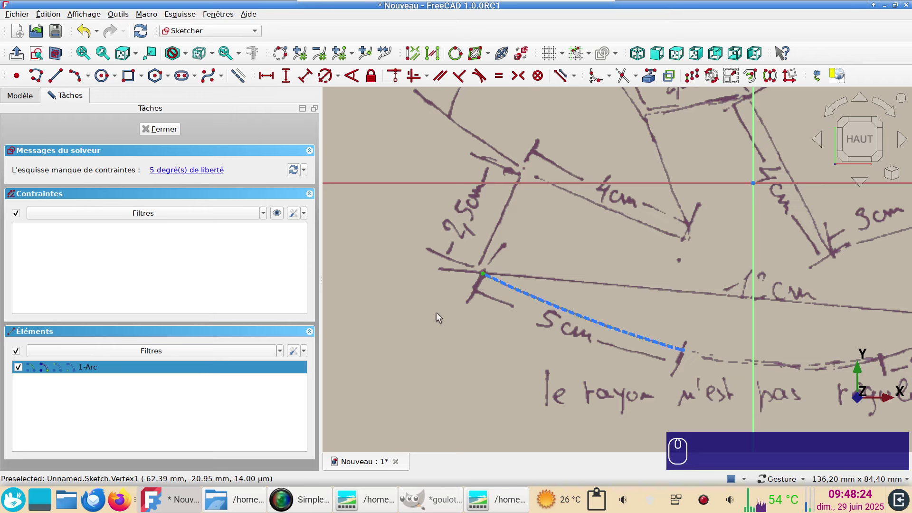
key("k")
key("l")
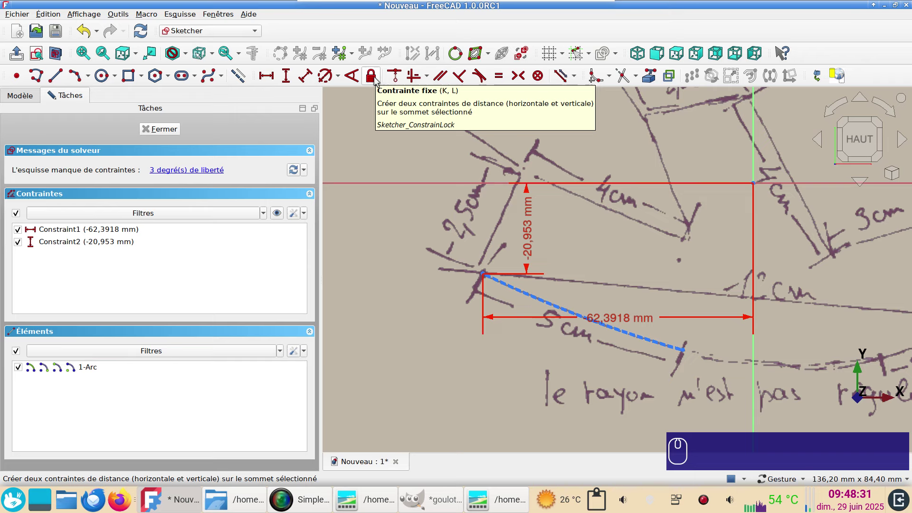
left_click(683, 350)
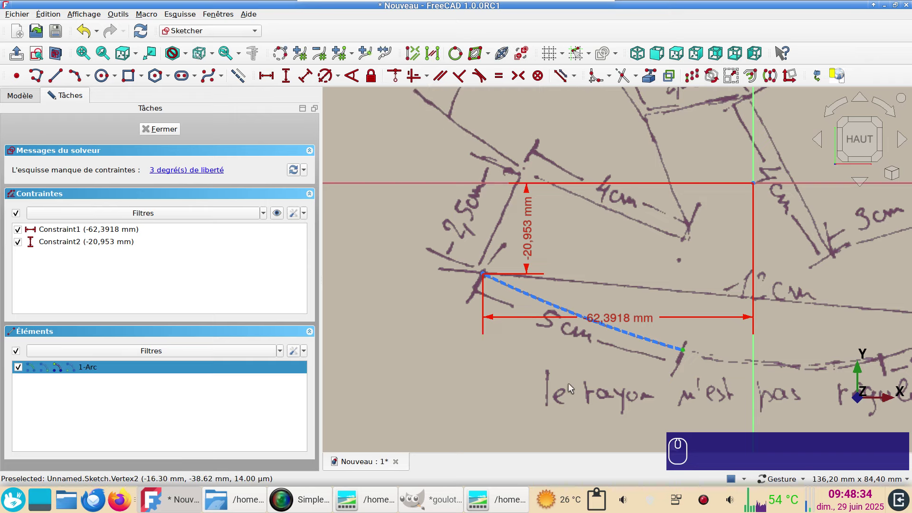
key("k")
key("l")
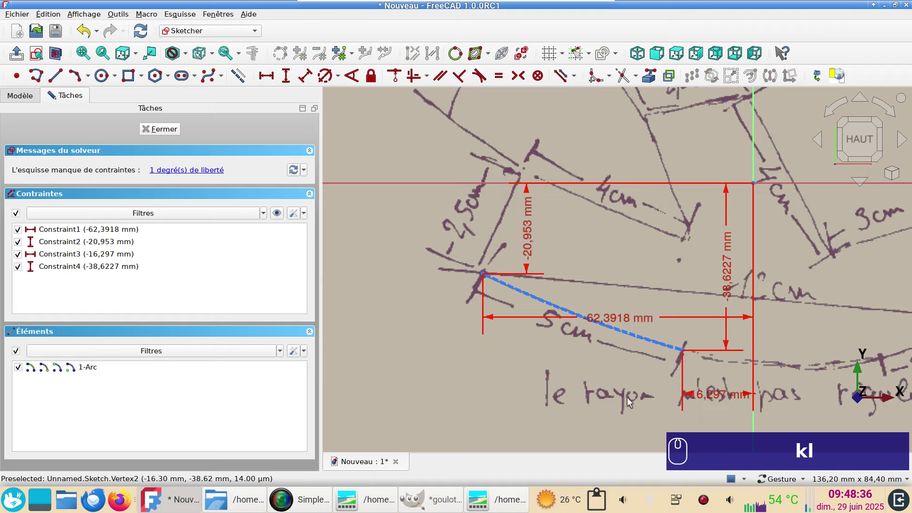
Constrain the radius of the 5 cm arc to 277.24 mm.
left_click(645, 345)
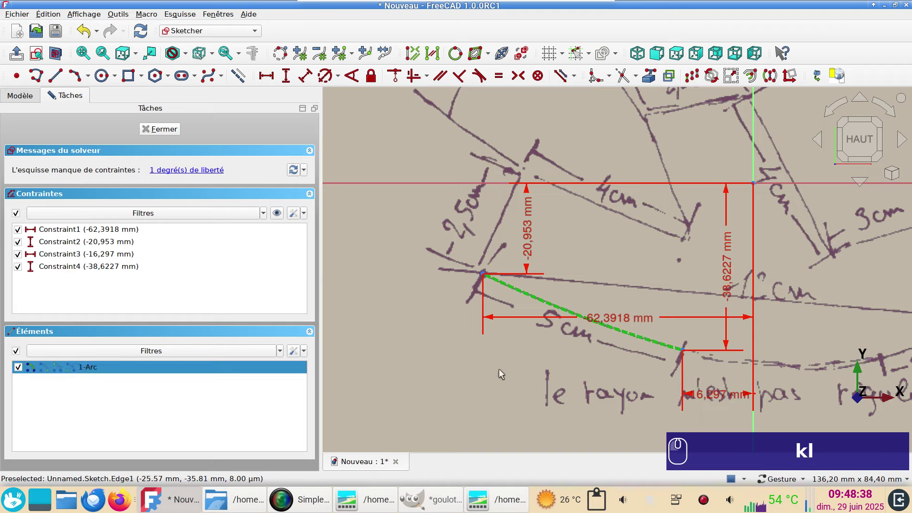
key("d")
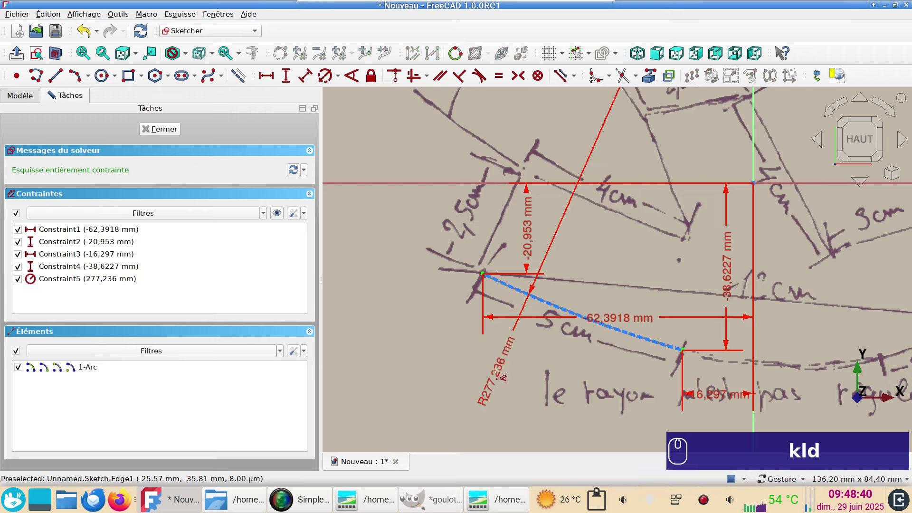
left_click(479, 383)
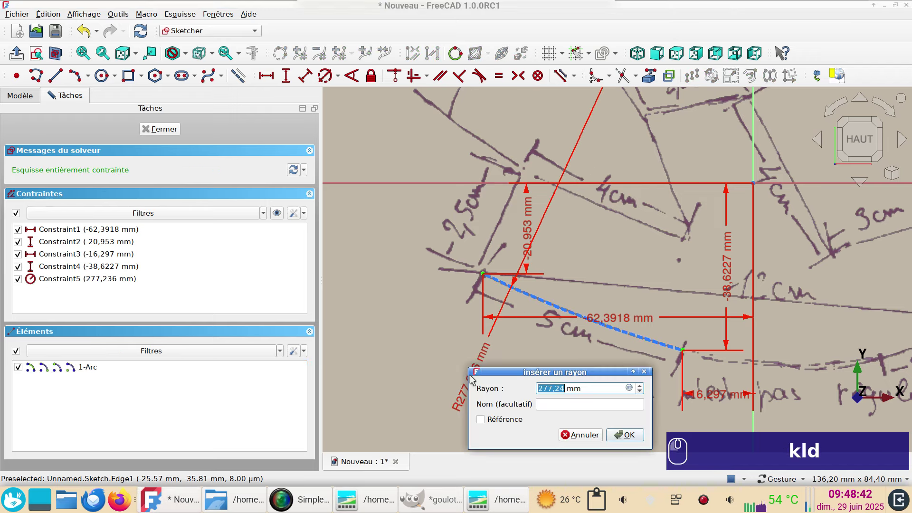
left_click(636, 435)
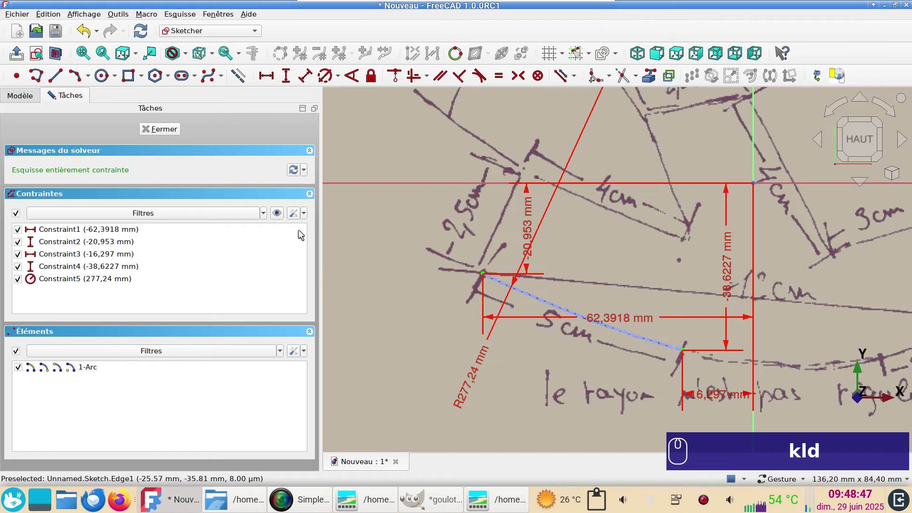
left_click(293, 215)
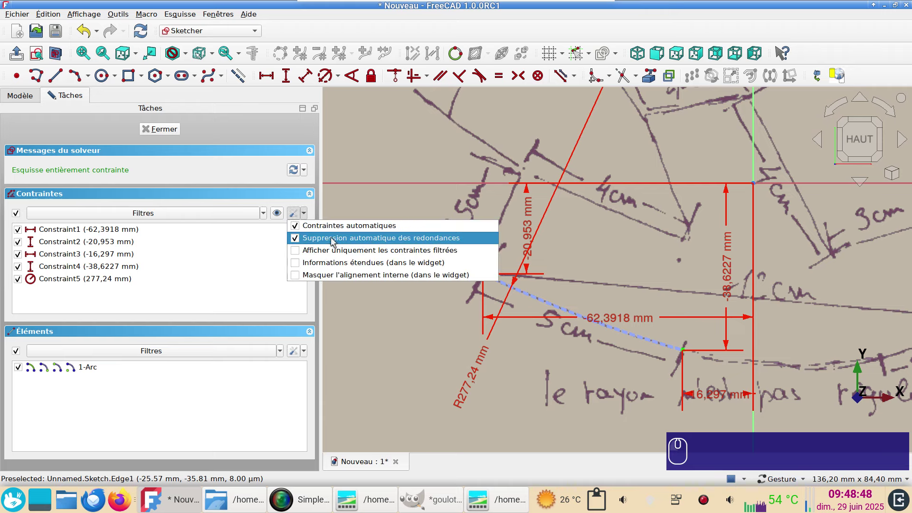
left_click(216, 171)
Trace the middle lower curve with a three-point arc from the first arc's end to about (29.5, -40.4) mm.
scroll(623, 304, "down", 2)
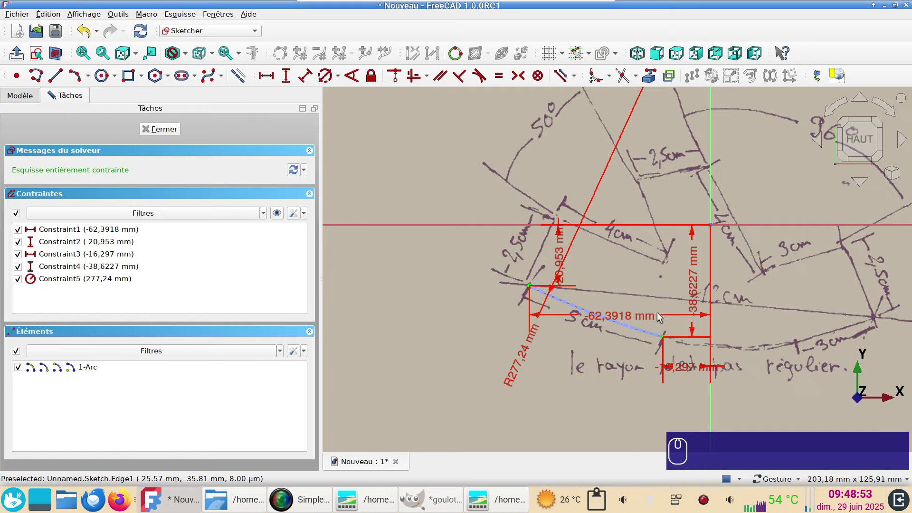
right_click_drag(658, 314, 532, 289)
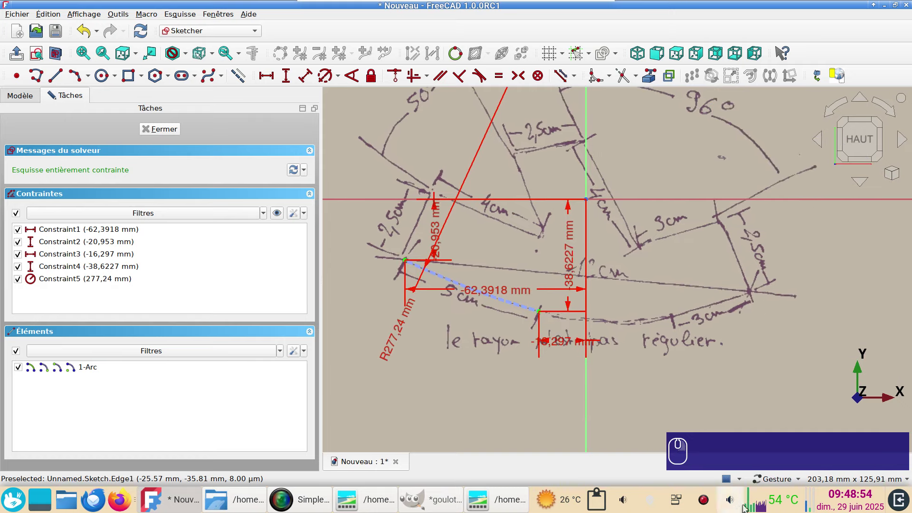
mouse_move(759, 481)
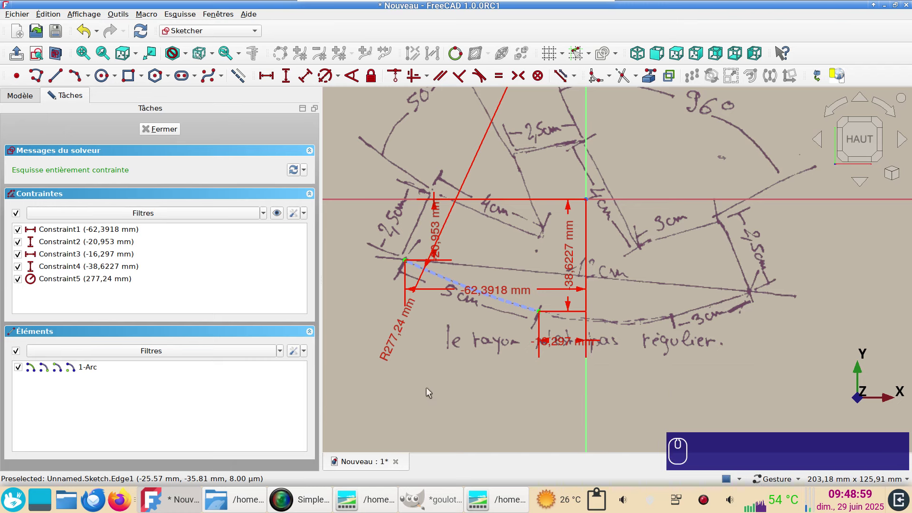
scroll(516, 365, "up", 2)
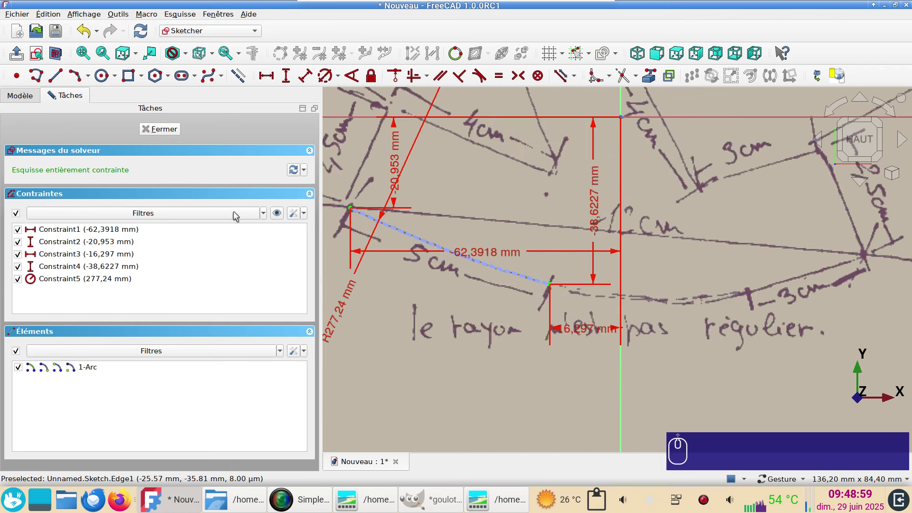
left_click(76, 76)
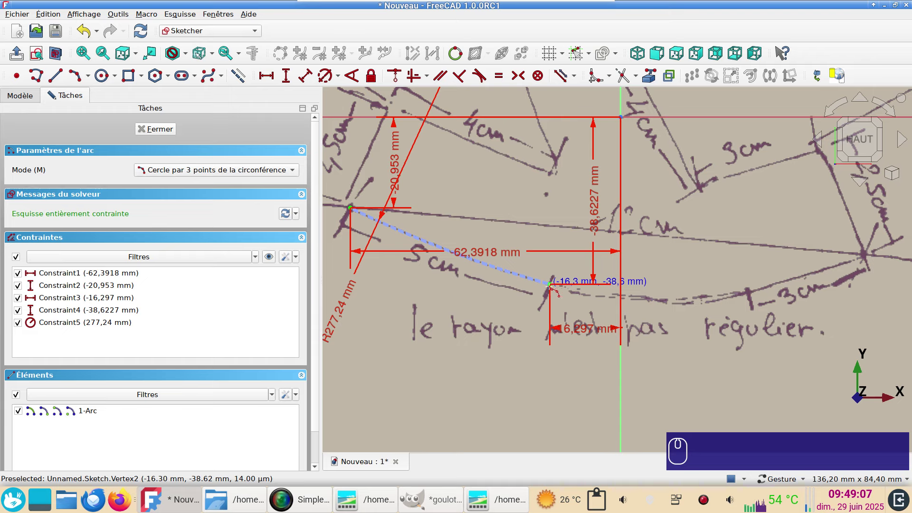
left_click(550, 284)
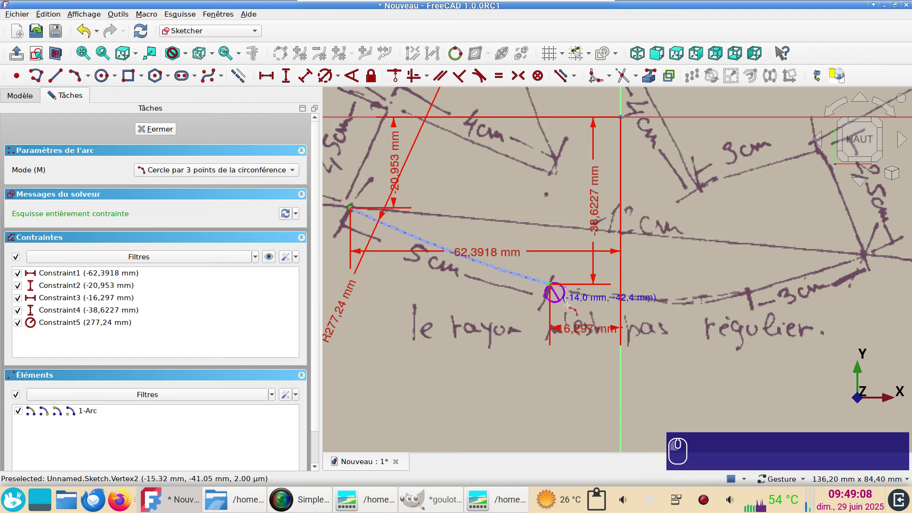
left_click(749, 292)
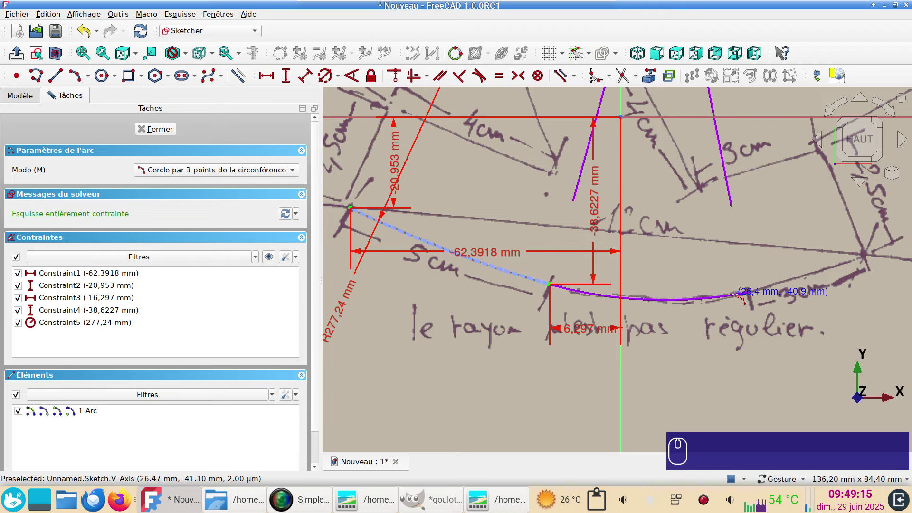
left_click(738, 295)
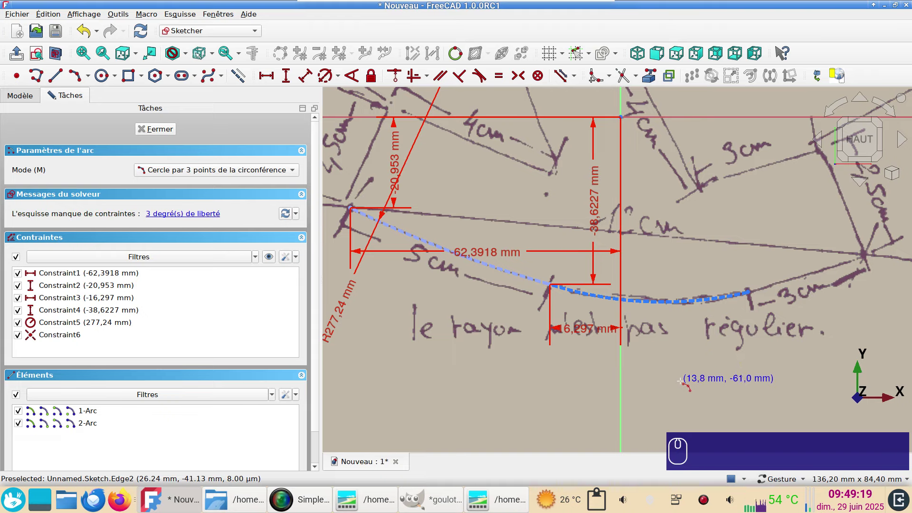
right_click(687, 356)
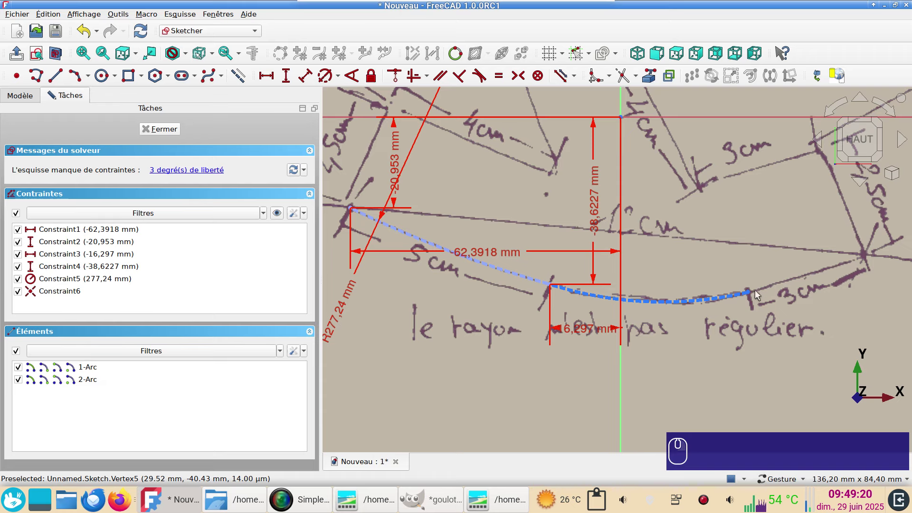
Fix the free endpoint of the middle arc in place with a lock constraint.
left_click(748, 293)
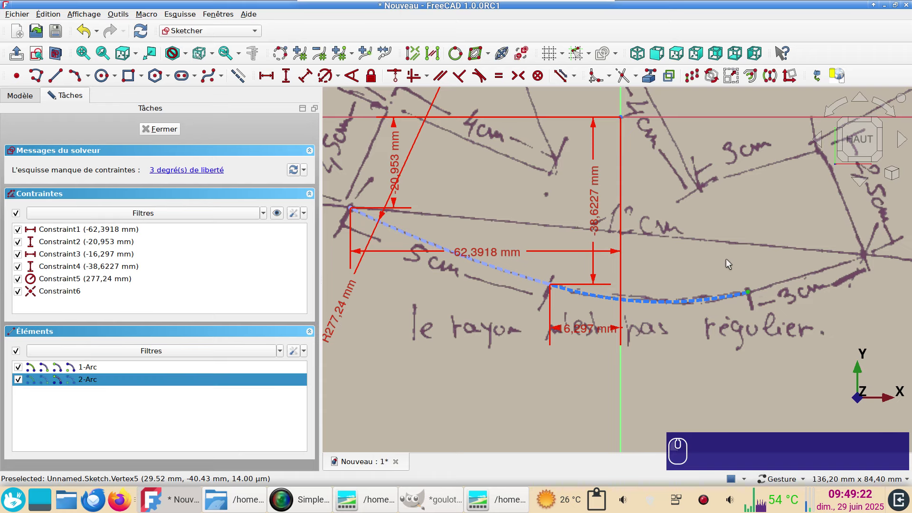
key("k")
key("l")
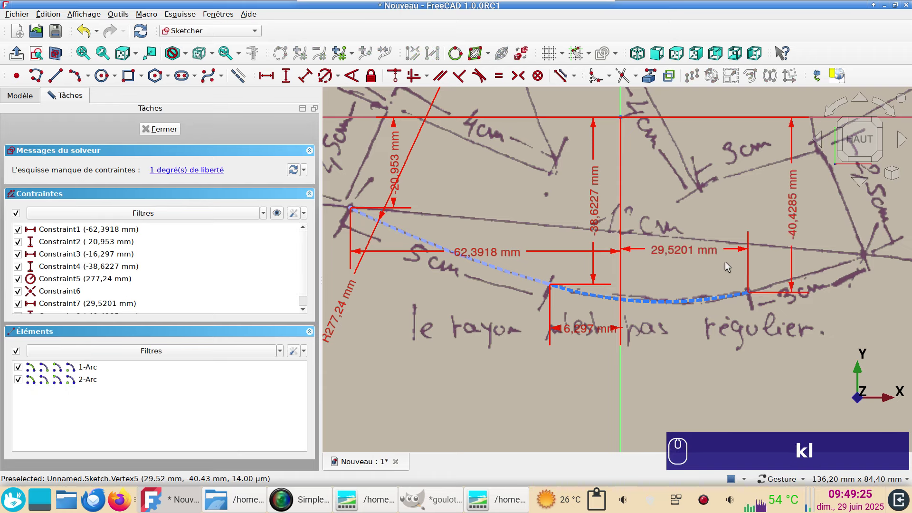
Constrain the radius of the middle arc to 86.36 mm.
left_click(694, 300)
key("d")
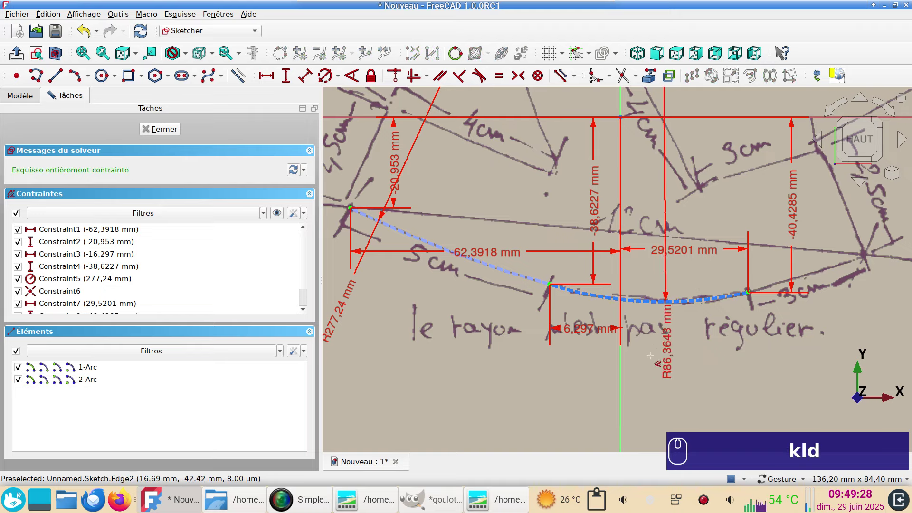
left_click(612, 389)
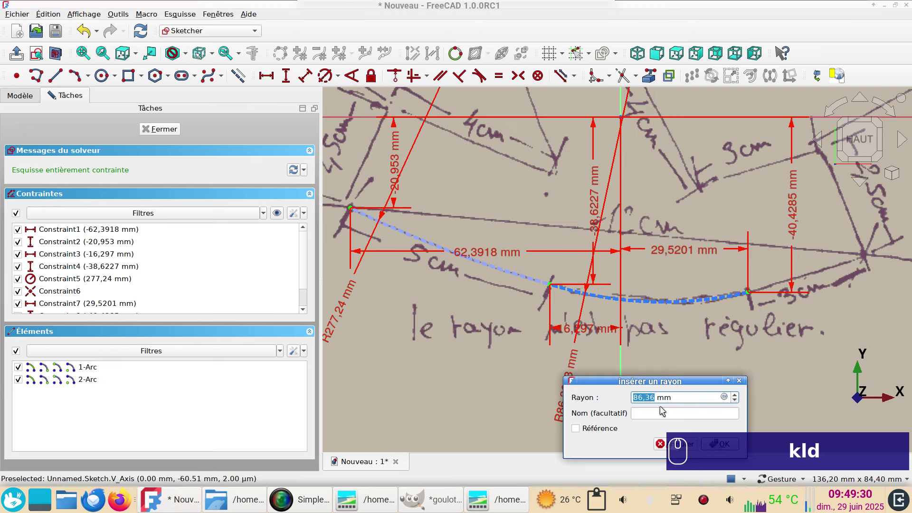
left_click_drag(646, 382, 501, 330)
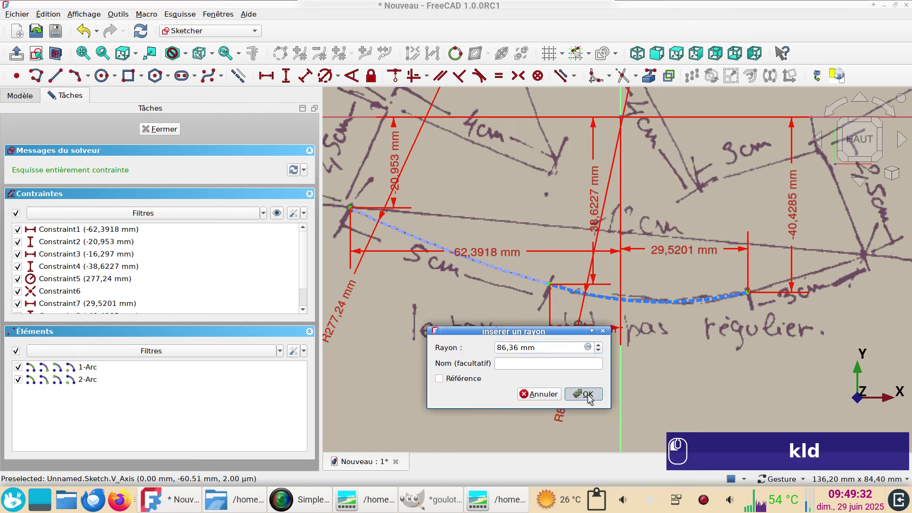
left_click(588, 394)
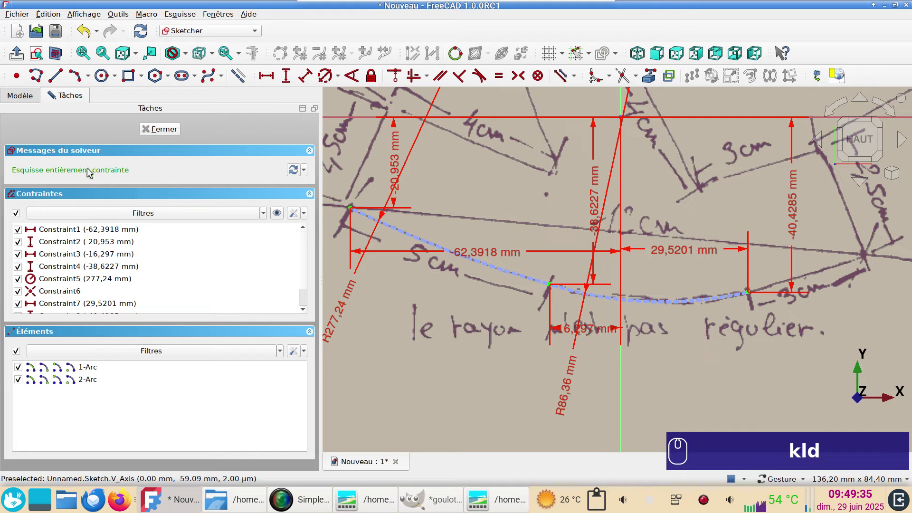
Trace the 3 cm curve with a three-point arc from the middle arc's end to about (56.1, -32.1) mm.
right_click_drag(692, 357, 576, 390)
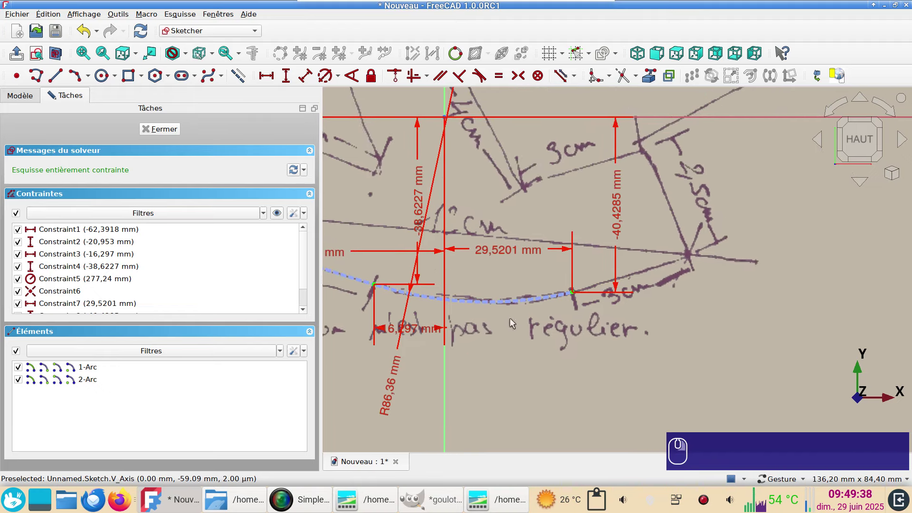
left_click(75, 76)
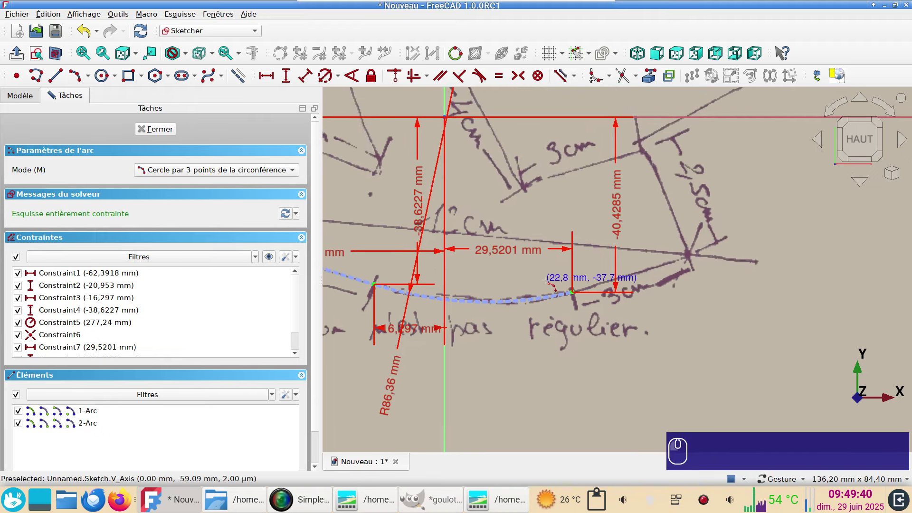
left_click(574, 294)
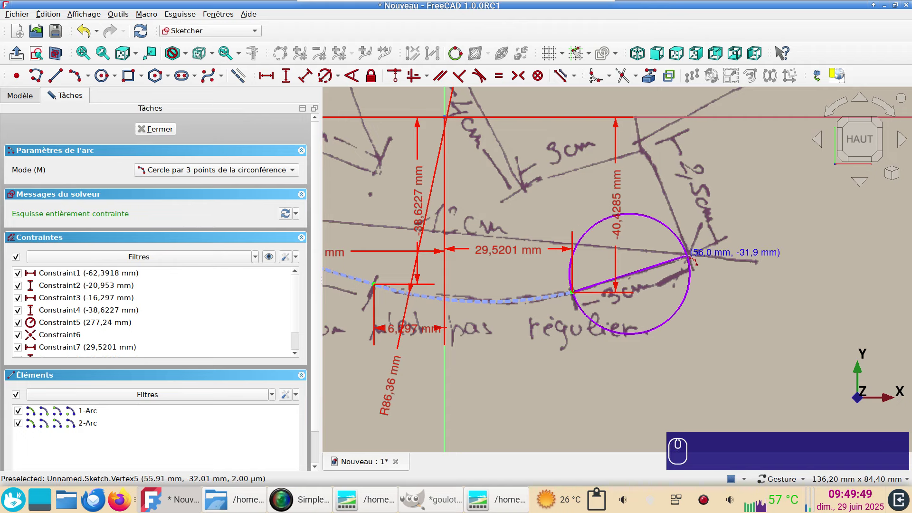
left_click(687, 255)
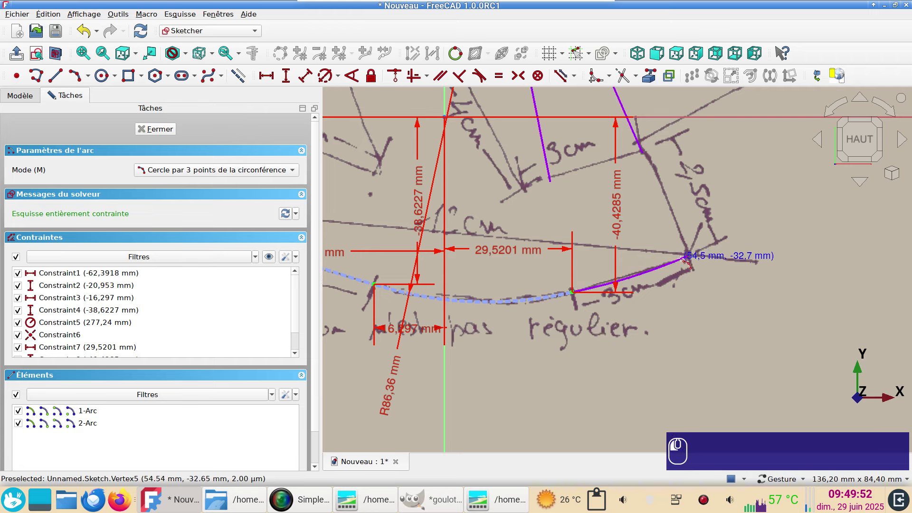
left_click(724, 304)
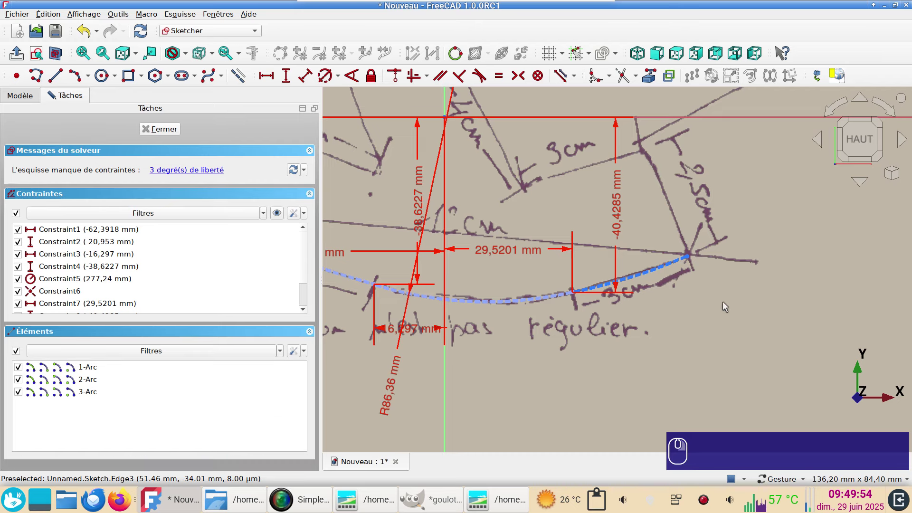
Lock the free endpoint of the 3 cm arc in place and make that arc tangent to the middle arc.
left_click(688, 255)
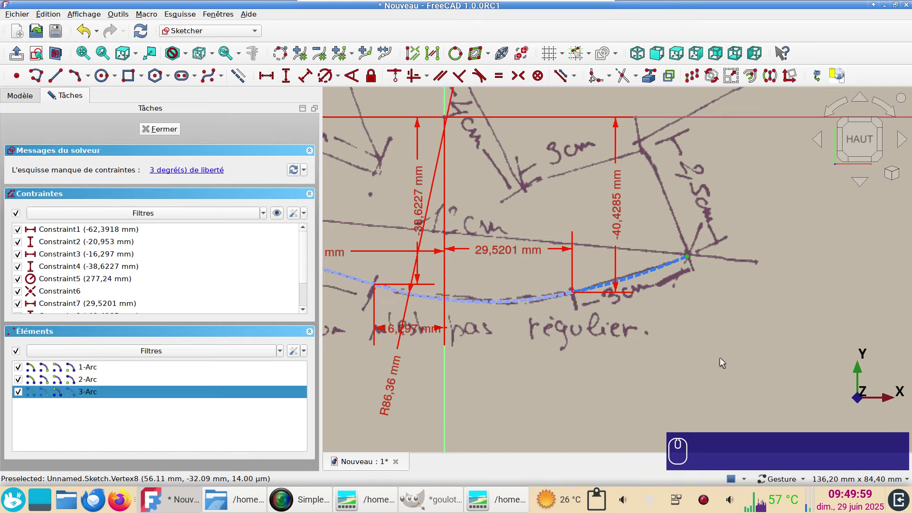
key("k")
key("l")
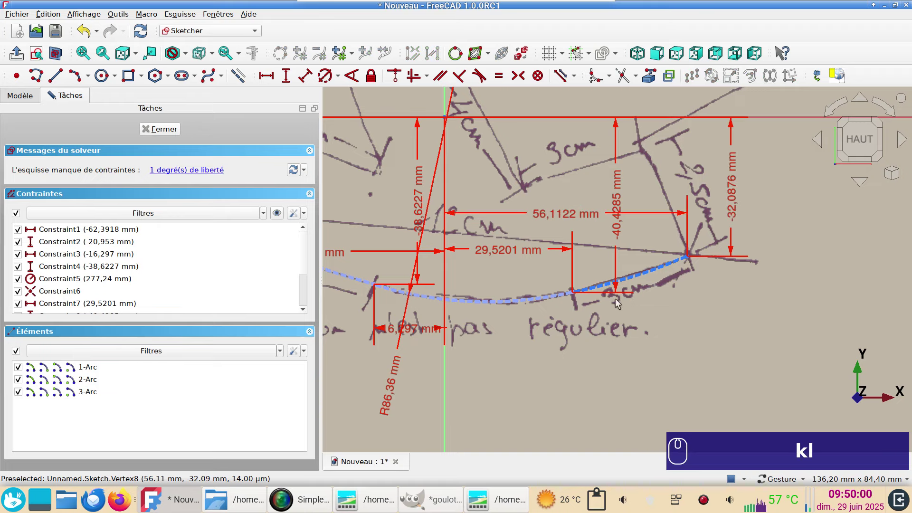
left_click(634, 276)
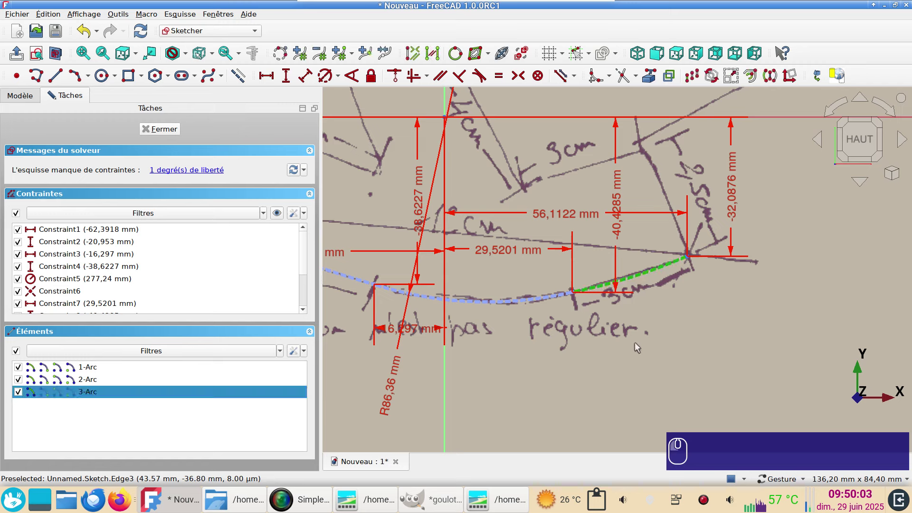
left_click(546, 298)
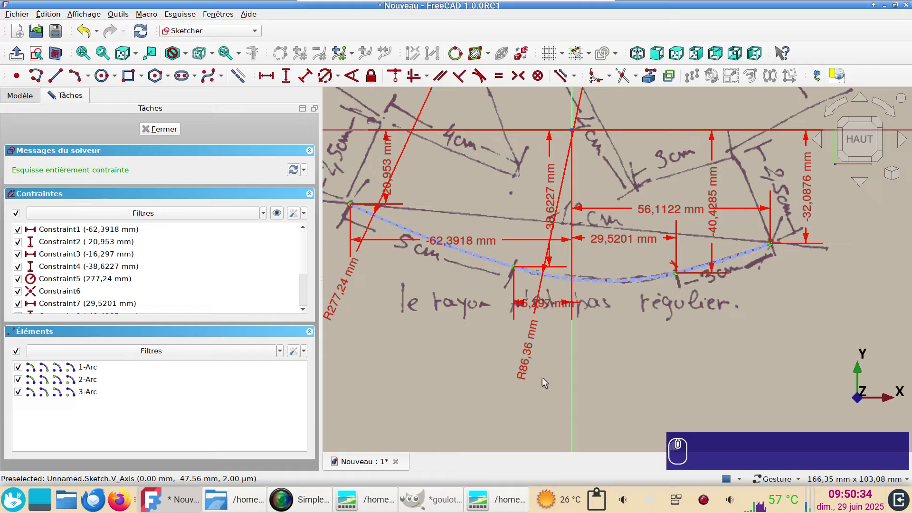
Draw a line upward from the free start point of the 5 cm arc, roughly along the 2.5 cm side.
middle_click(543, 378)
right_click_drag(538, 258, 548, 446)
left_click(55, 76)
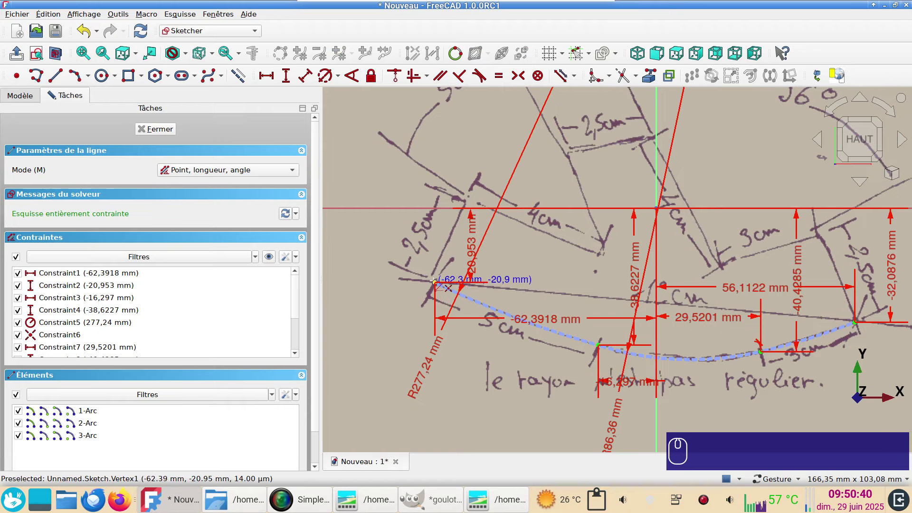
left_click(434, 281)
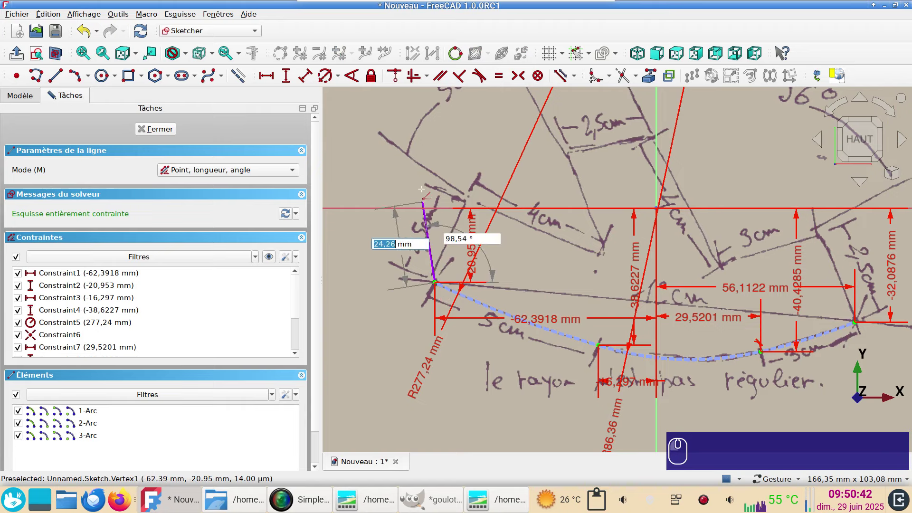
left_click(419, 182)
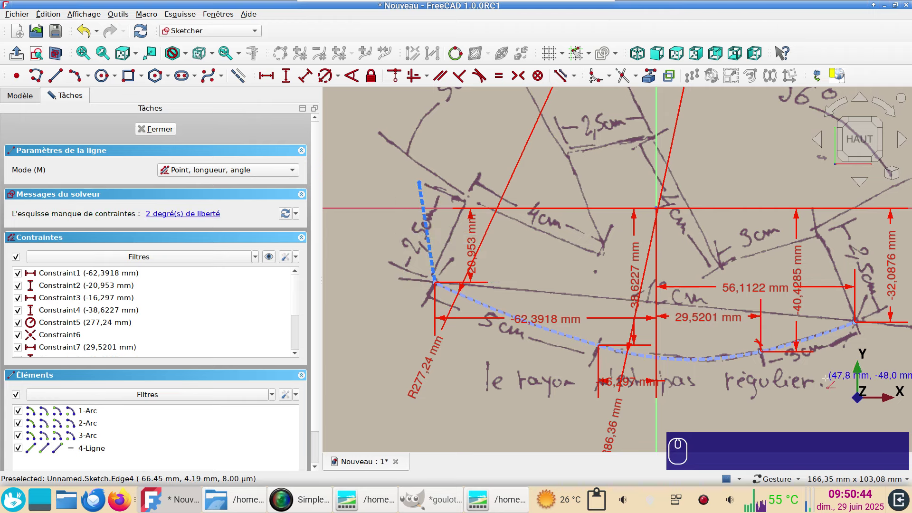
Draw a second line from the free end of the 3 cm arc up to about (75.8, 5.4) mm.
right_click_drag(824, 354, 586, 400)
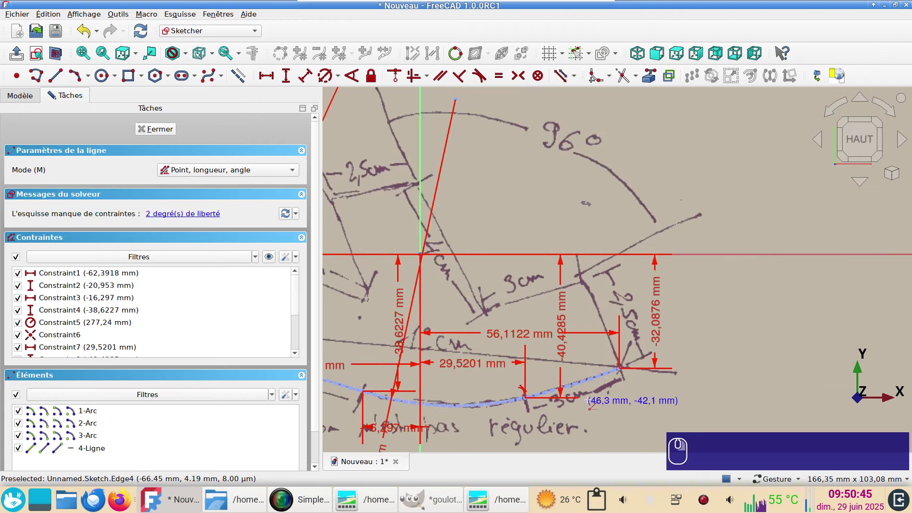
left_click(620, 368)
left_click(690, 235)
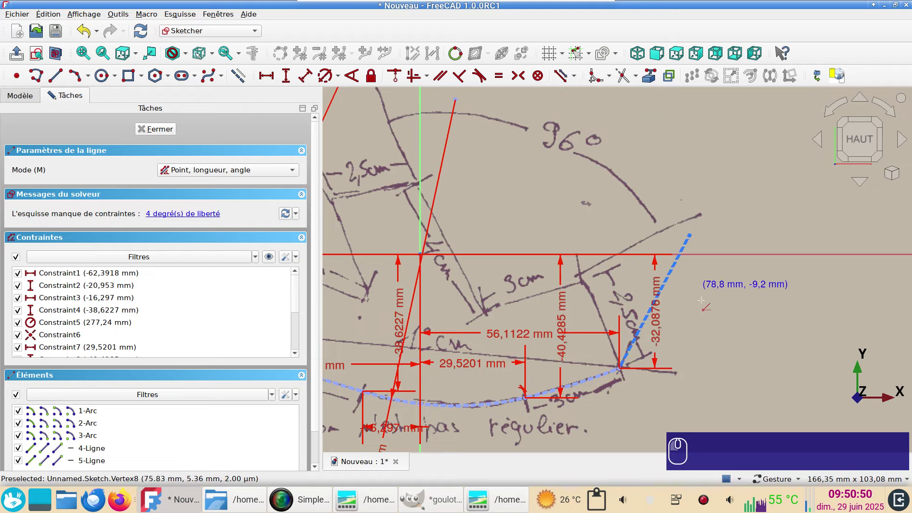
scroll(635, 401, "down", 3)
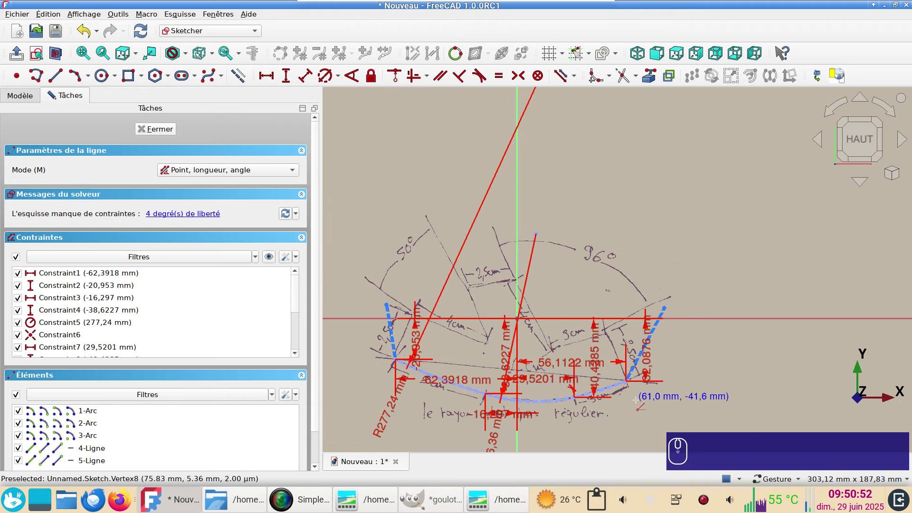
right_click(628, 409)
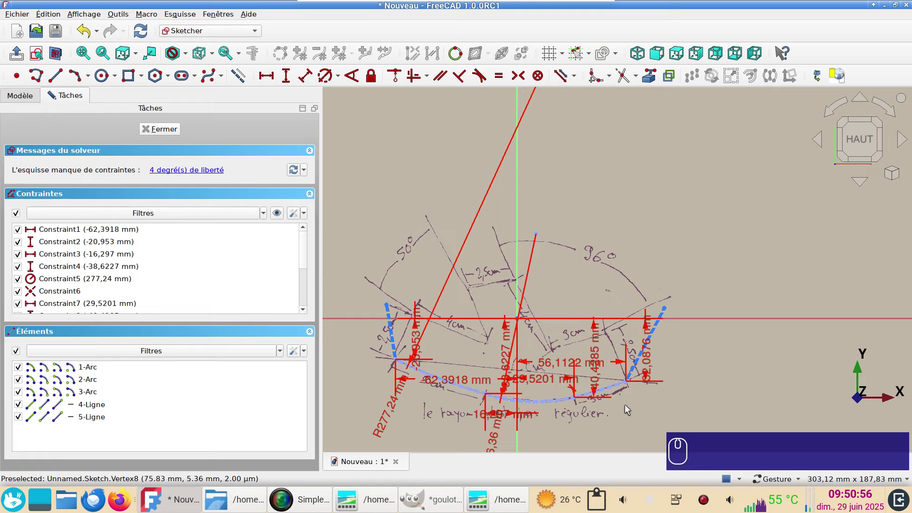
Constrain both side lines to be perpendicular to the arcs they start from, the 3 cm arc and the 5 cm arc.
key("n")
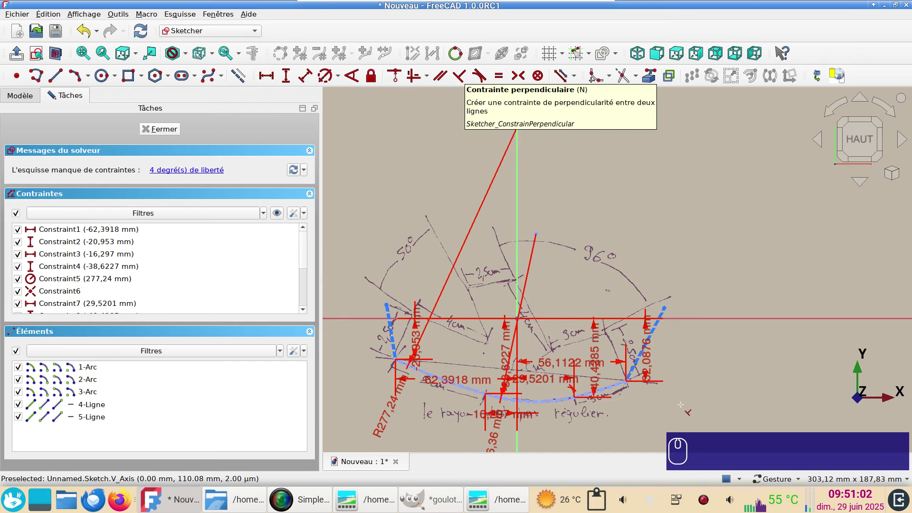
left_click(459, 75)
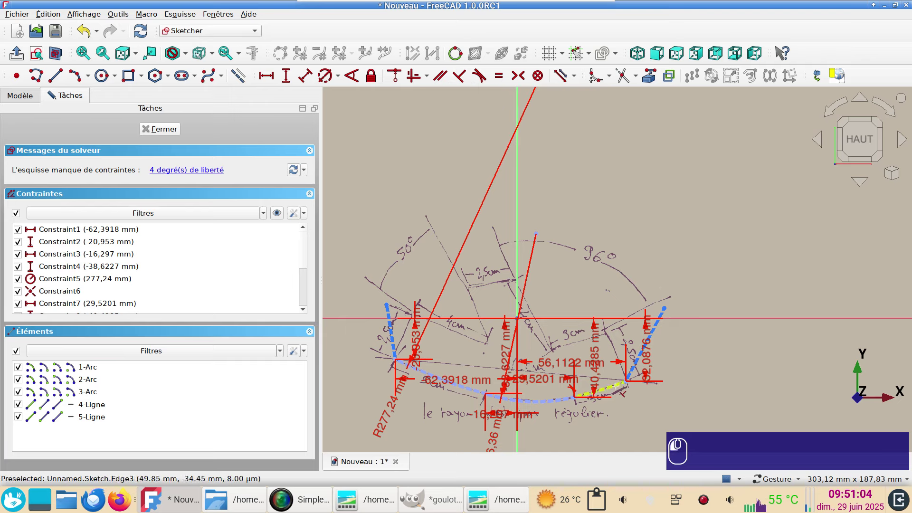
left_click(613, 388)
left_click(632, 369)
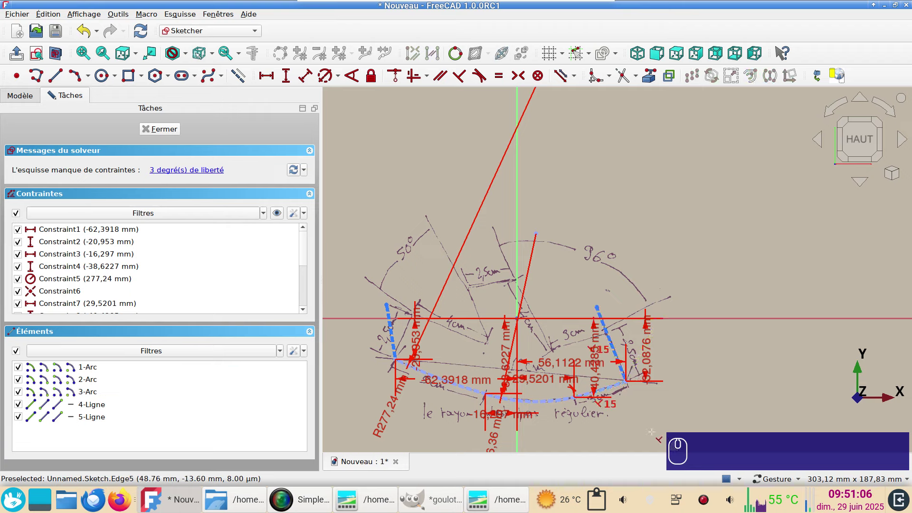
left_click(428, 362)
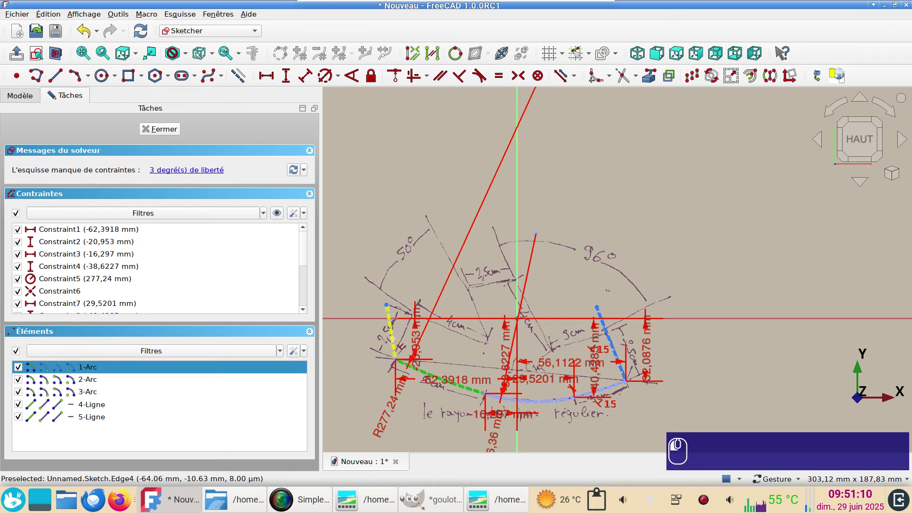
left_click(394, 354)
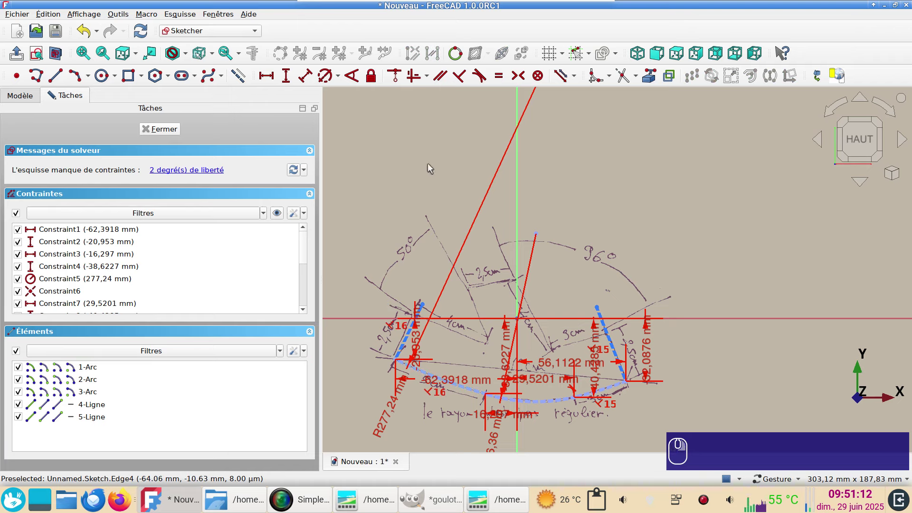
Constrain the two side lines to equal length.
left_click(403, 350)
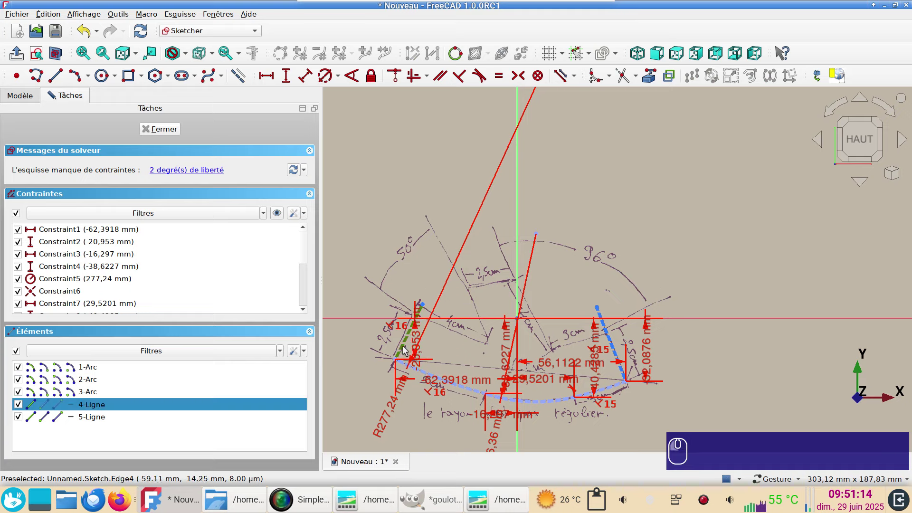
left_click(616, 354)
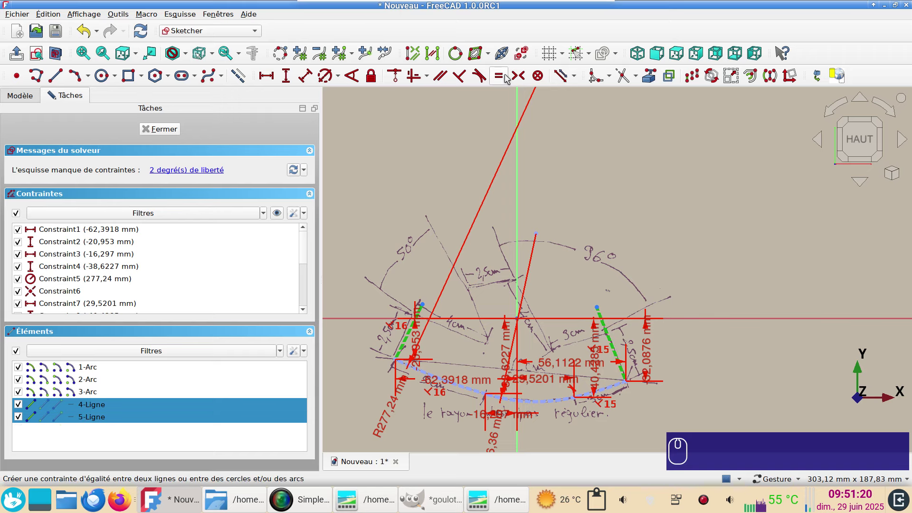
key("e")
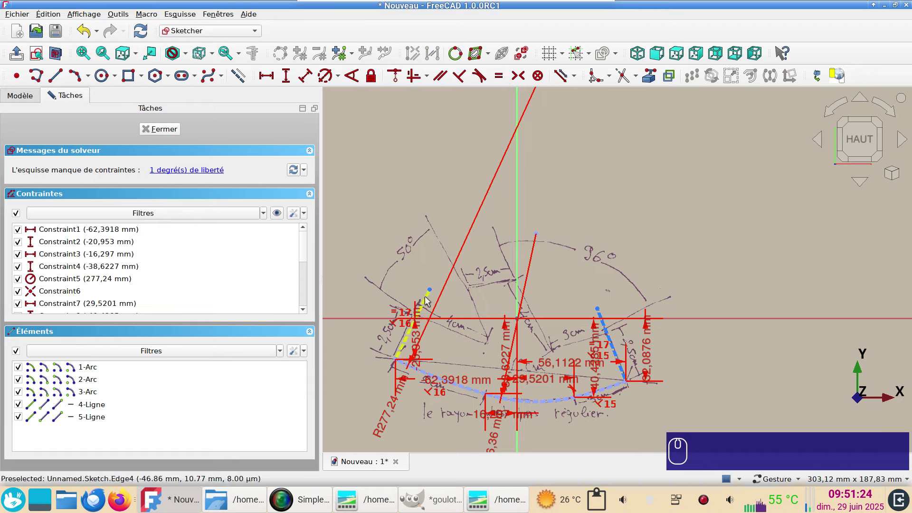
Constrain the length of the side line at the 5 cm arc to 25 mm.
left_click(426, 300)
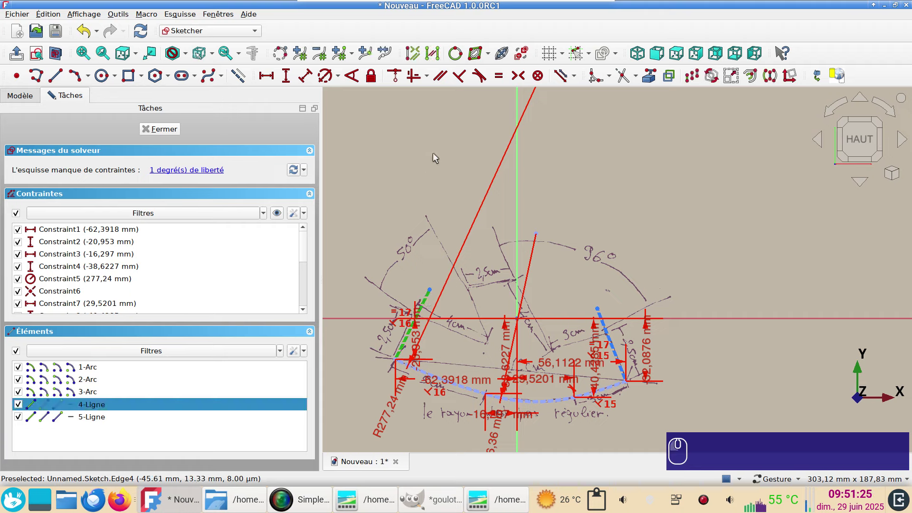
left_click(306, 76)
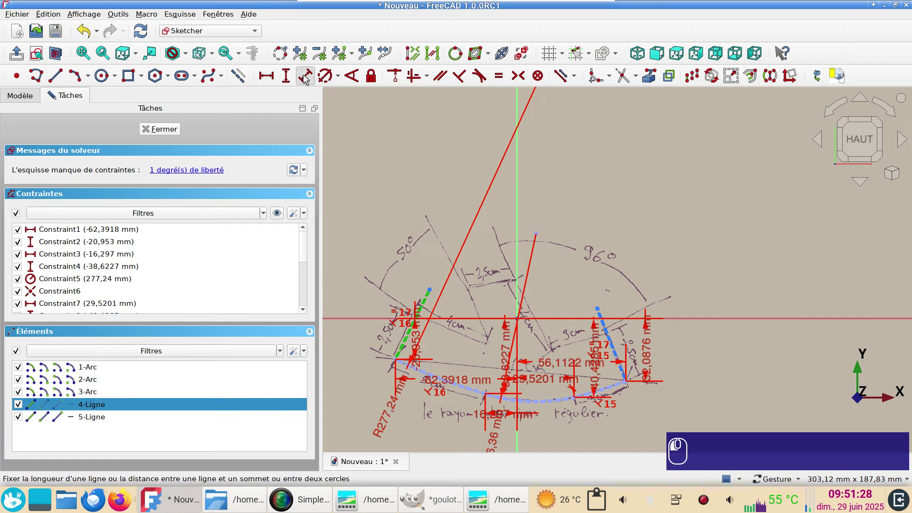
type("25")
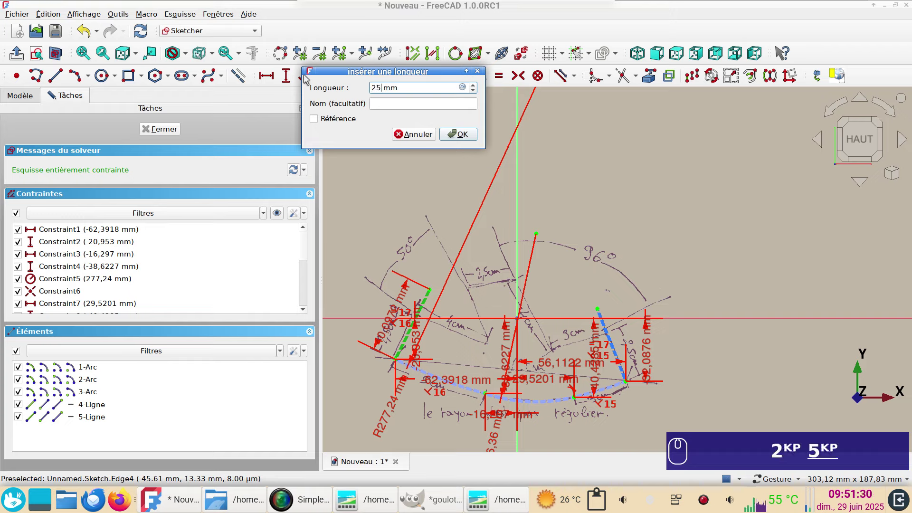
key("Return")
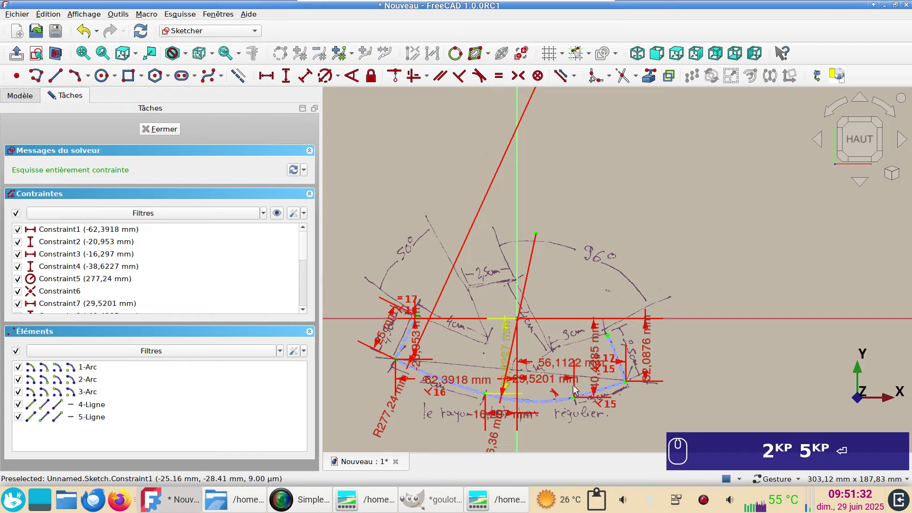
scroll(645, 365, "up", 5)
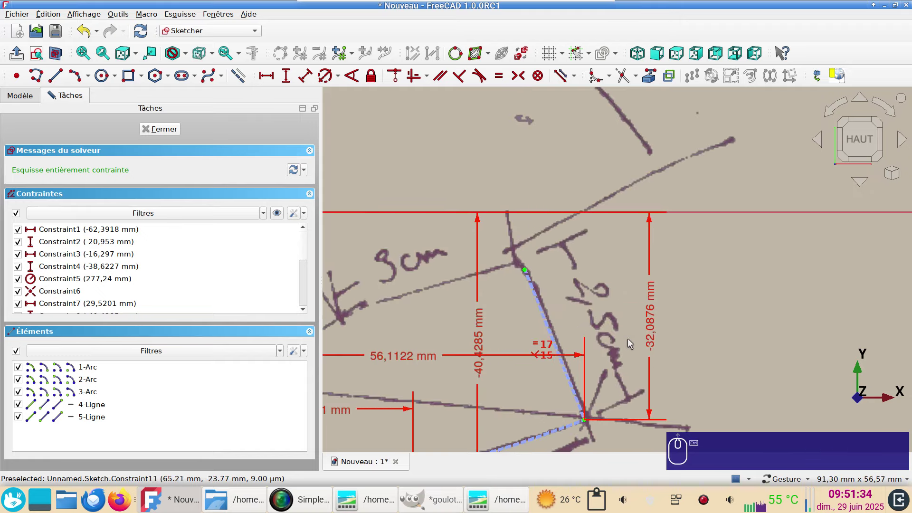
scroll(612, 364, "down", 5)
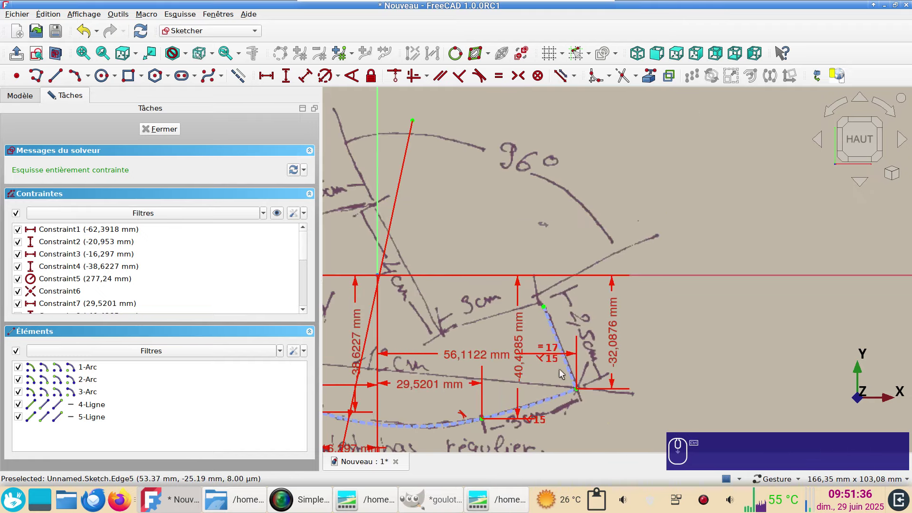
middle_click(515, 331)
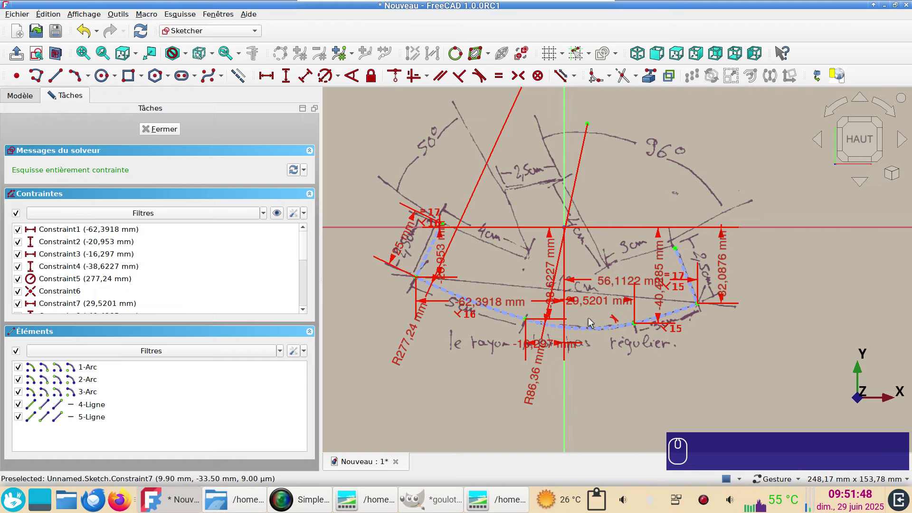
scroll(613, 362, "down", 3)
right_click_drag(764, 377, 663, 309)
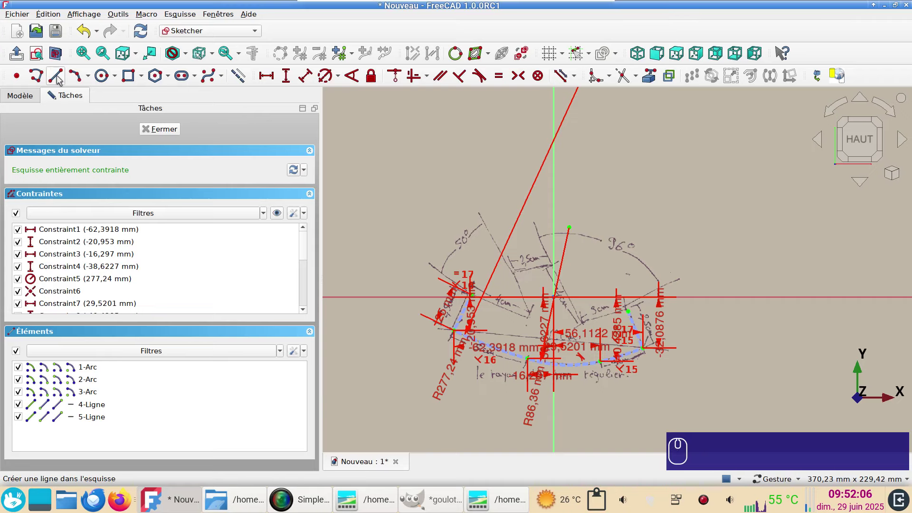
Draw a line from the 5 cm arc's centre to its junction with the middle arc.
left_click(56, 78)
mouse_move(696, 198)
right_mouse_down()
mouse_move(674, 266)
mouse_move(616, 272)
right_mouse_up()
mouse_move(655, 155)
right_mouse_down()
mouse_move(640, 228)
mouse_move(614, 247)
right_mouse_up()
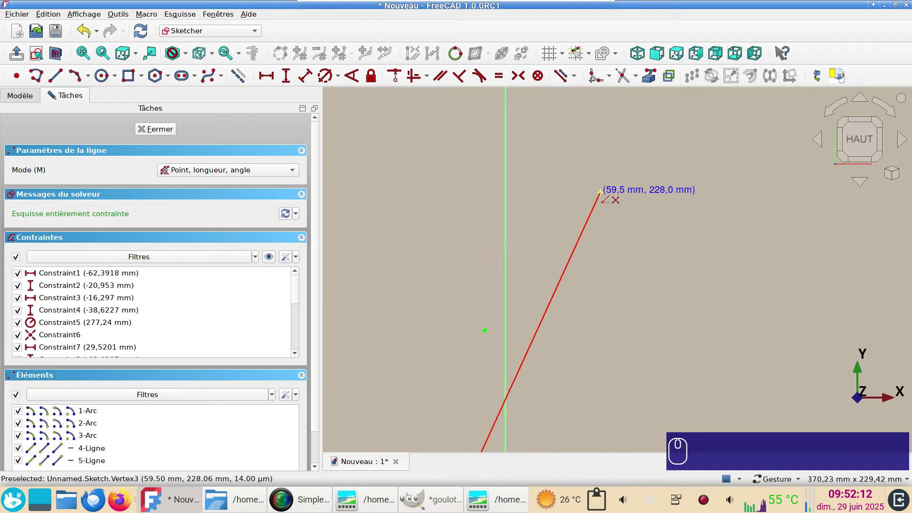
left_click(600, 192)
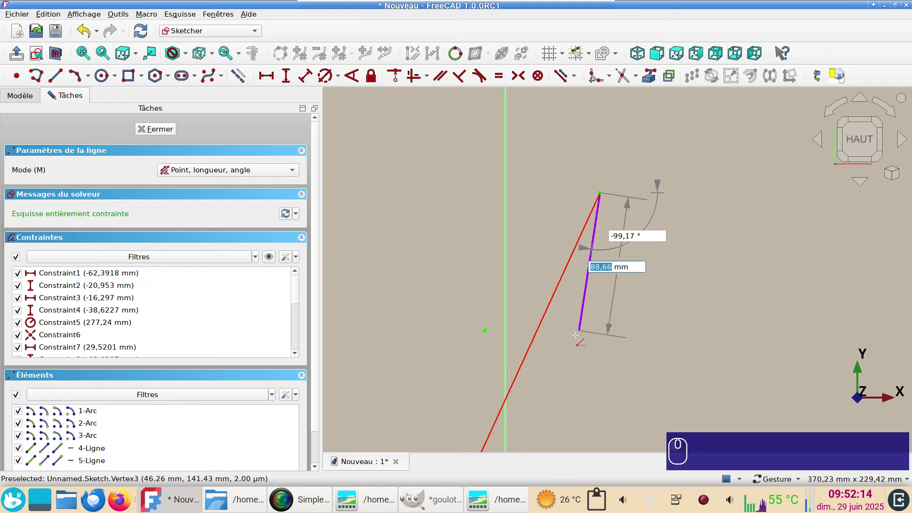
right_click_drag(550, 401, 671, 141)
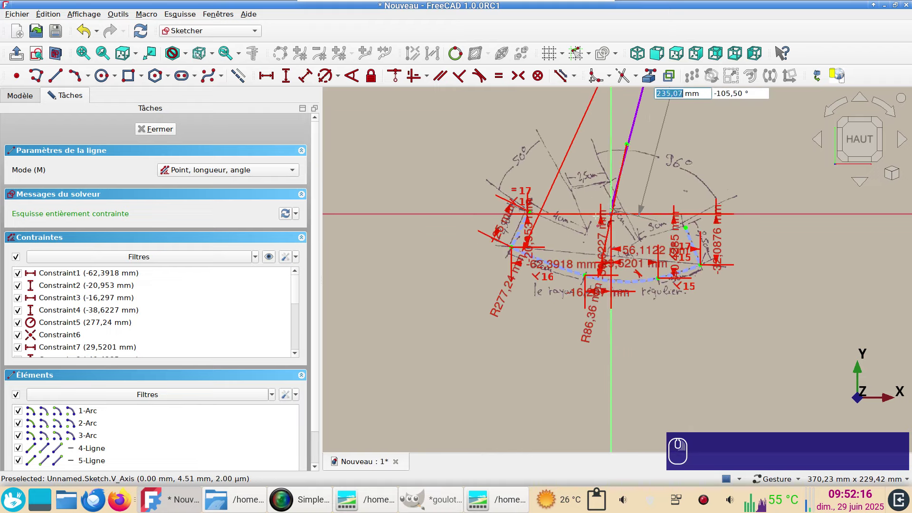
scroll(562, 317, "up", 4)
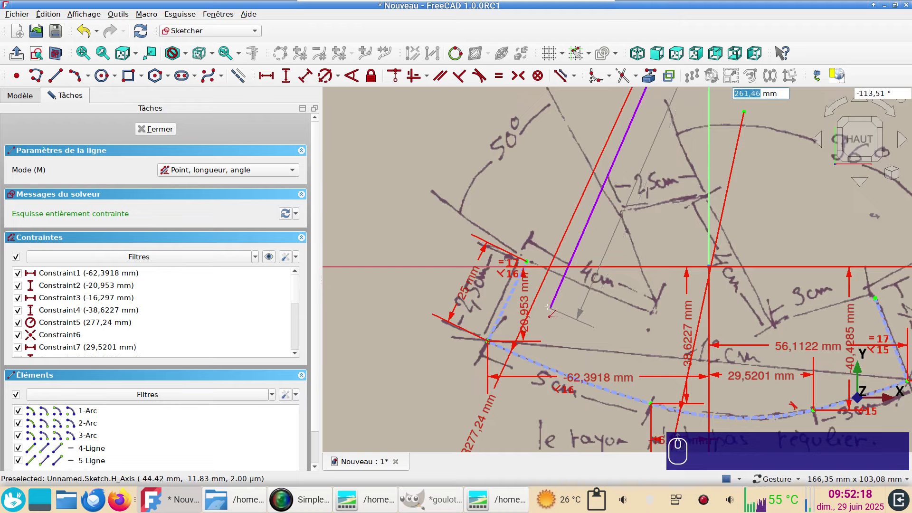
right_click_drag(586, 327, 458, 196)
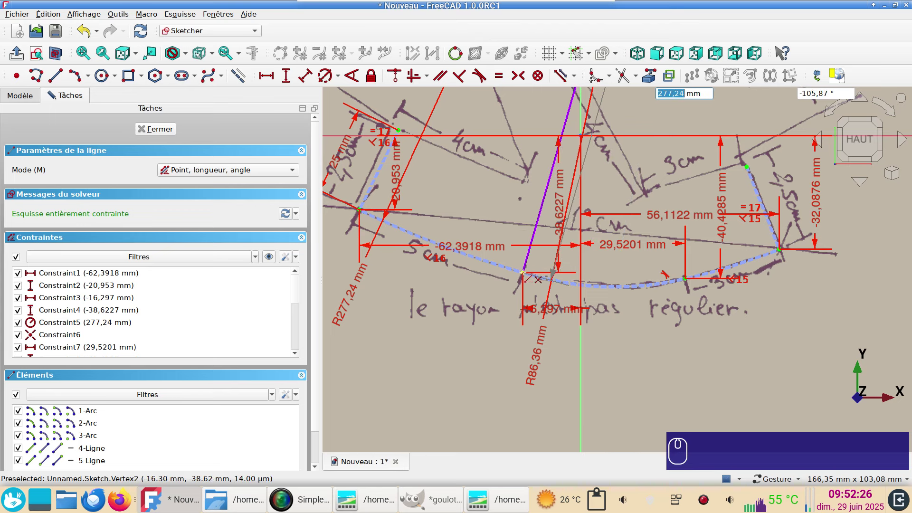
left_click(523, 273)
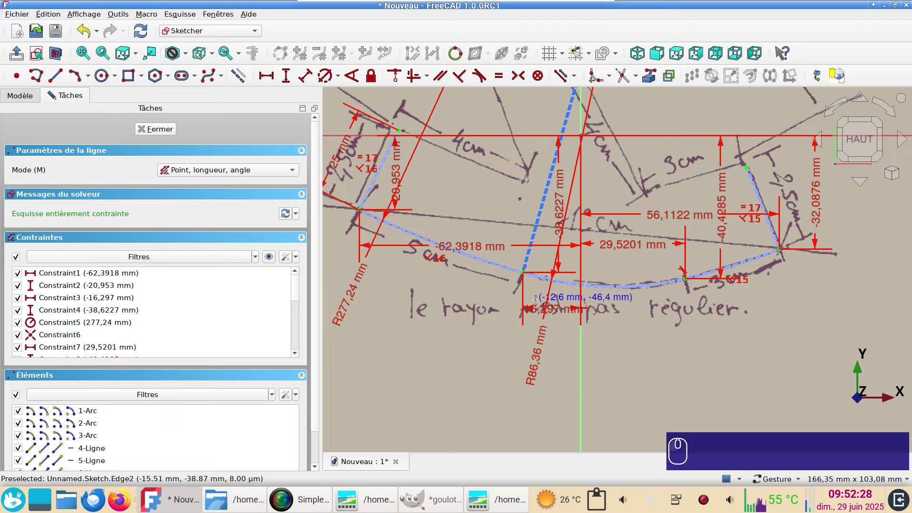
Toggle the visibility of the 3 cm arc and the middle arc to identify them in the element list.
scroll(503, 276, "down", 3)
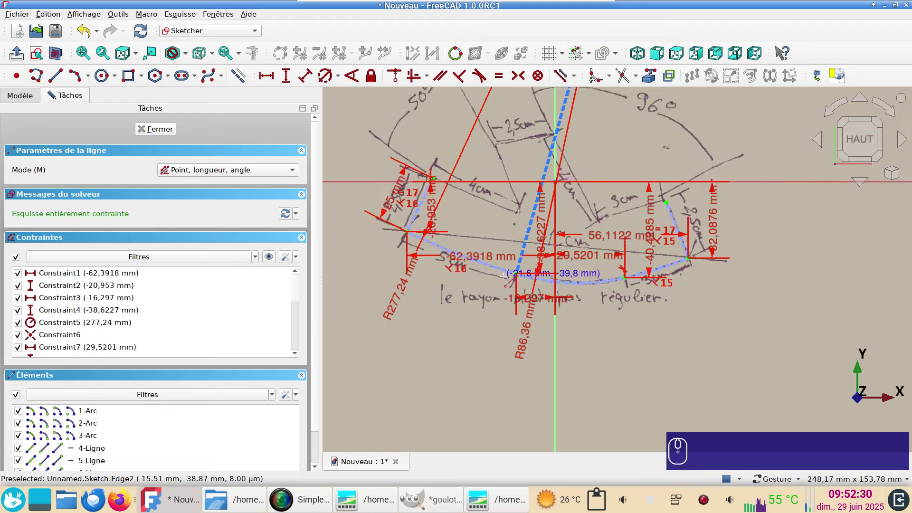
right_click_drag(554, 184, 531, 280)
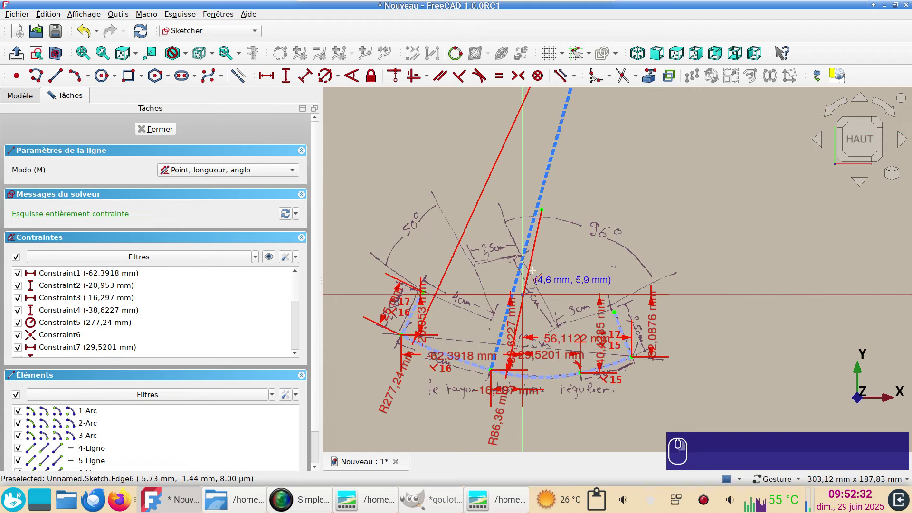
mouse_move(578, 166)
right_mouse_down()
mouse_move(562, 218)
mouse_move(555, 352)
mouse_move(564, 192)
right_mouse_up()
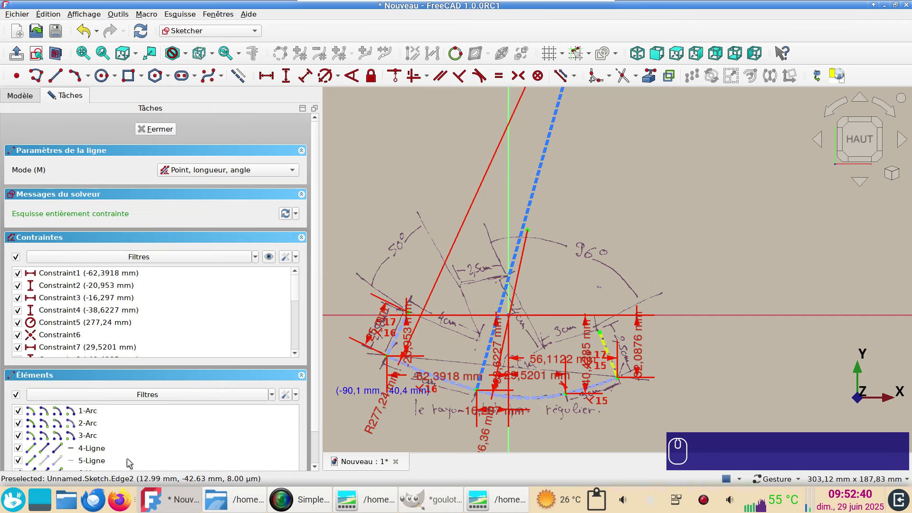
scroll(59, 413, "down", 1)
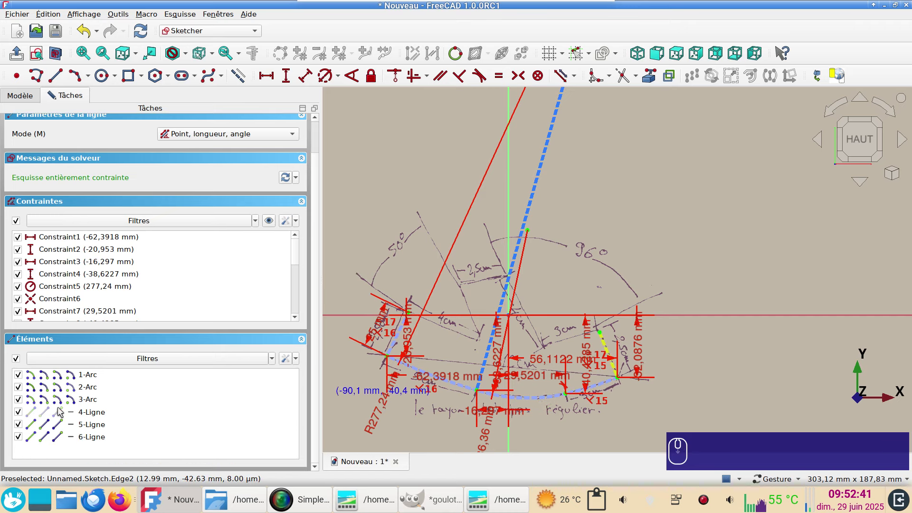
left_click(18, 400)
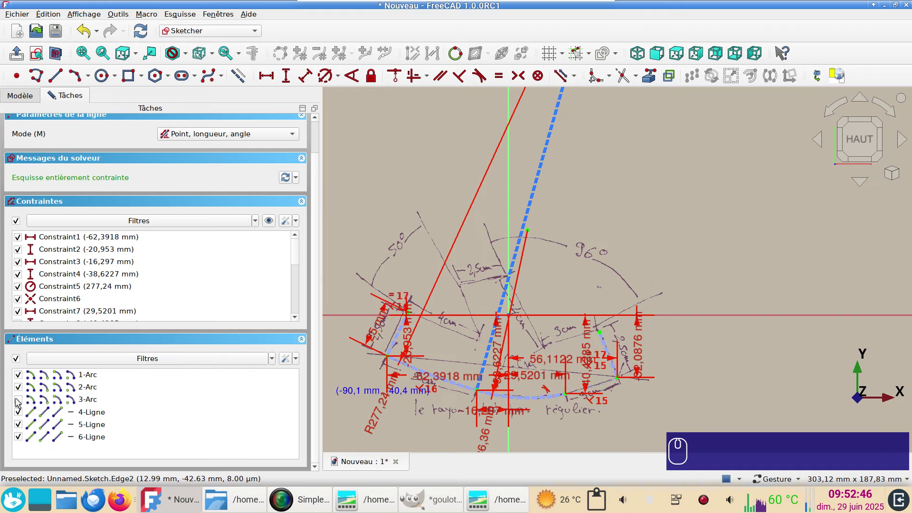
left_click(18, 399)
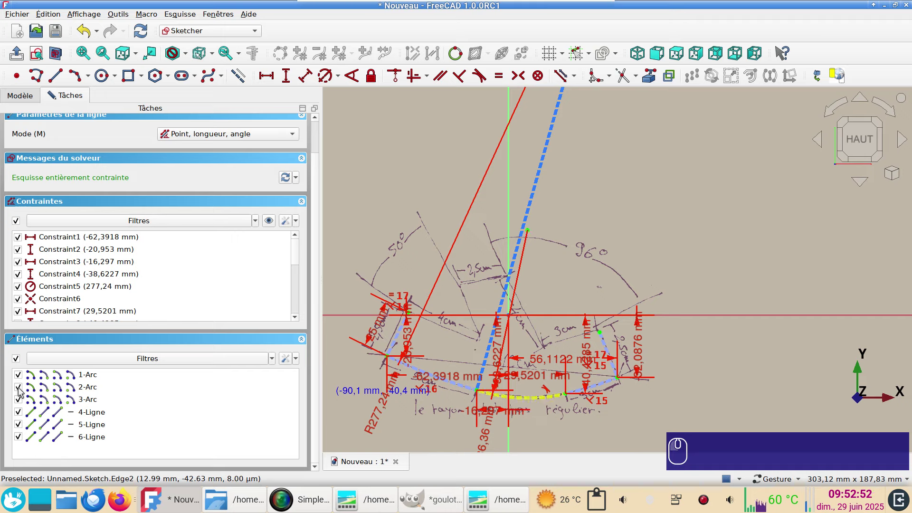
left_click(18, 387)
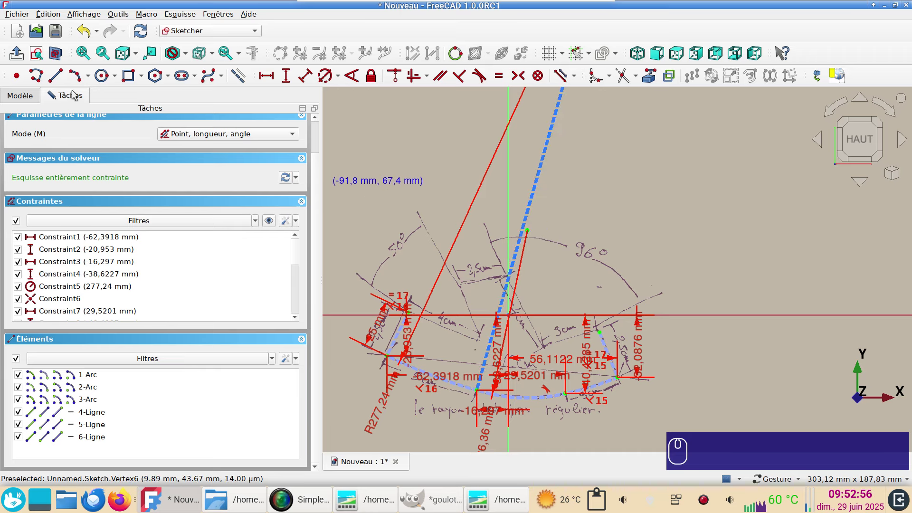
Draw a line from the middle arc's centre to its junction with the 3 cm arc.
left_click(527, 230)
scroll(537, 369, "up", 1)
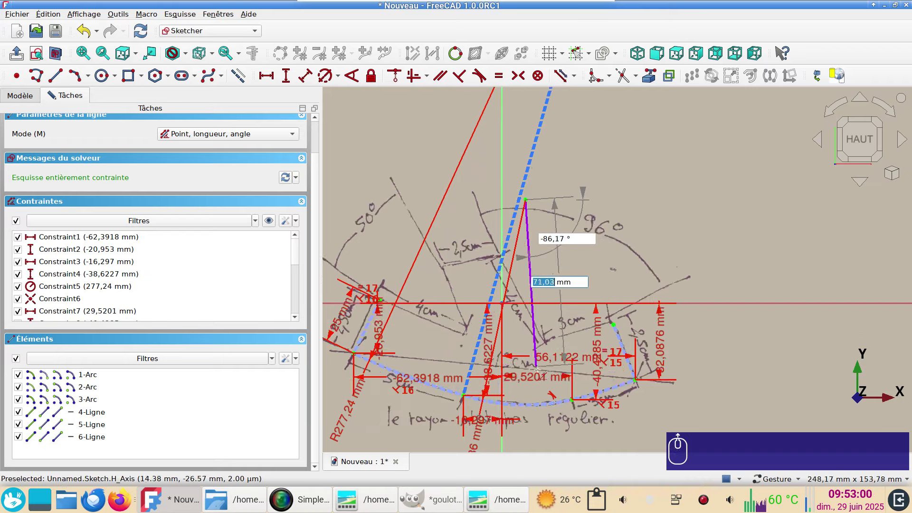
scroll(537, 369, "up", 3)
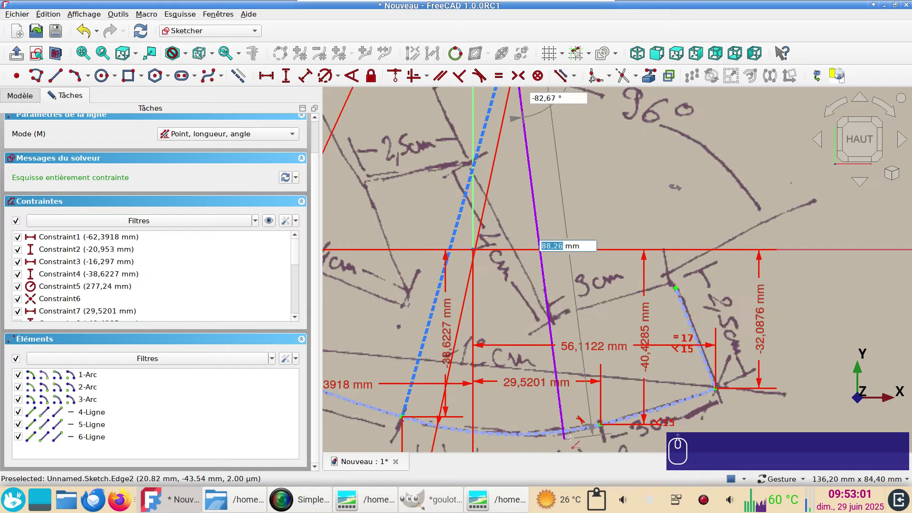
left_click(600, 424)
Draw a centre-point arc concentric with the 5 cm arc, from the free end of its 25 mm side line to the long radius line.
scroll(552, 388, "down", 3)
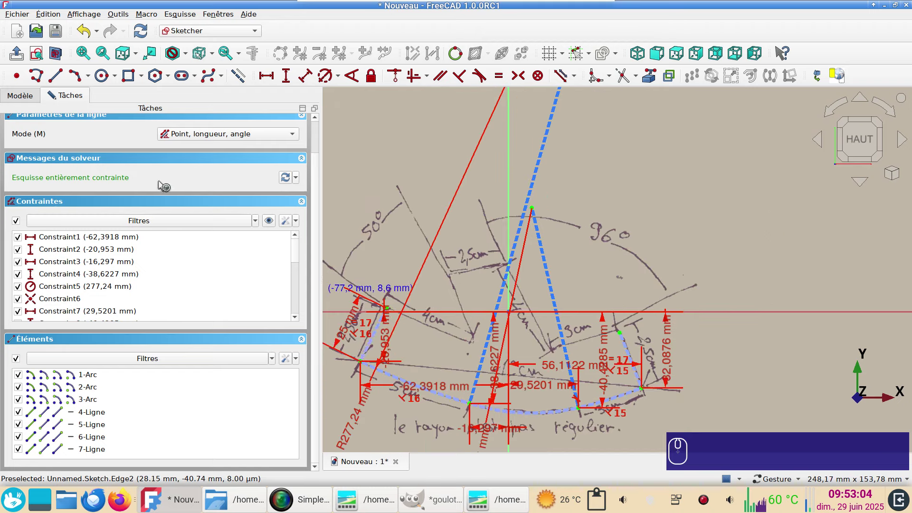
scroll(383, 293, "down", 3)
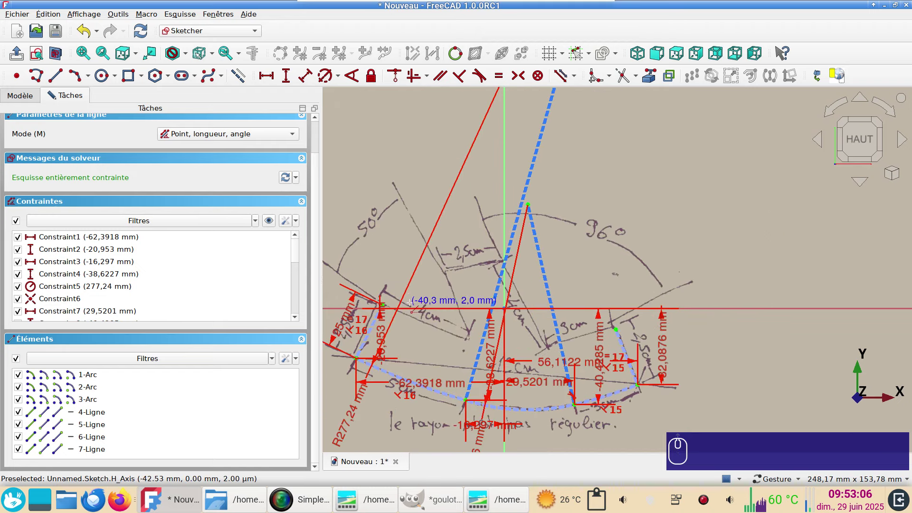
scroll(415, 300, "down", 2)
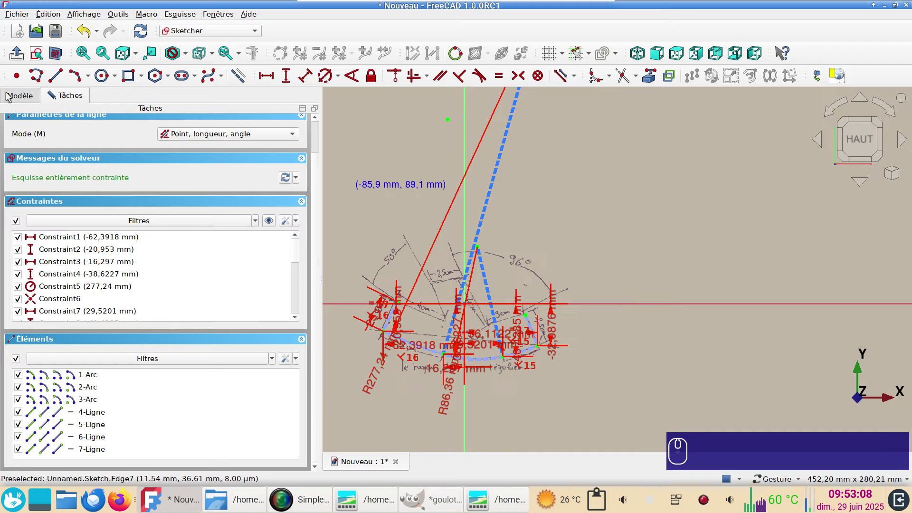
left_click(87, 78)
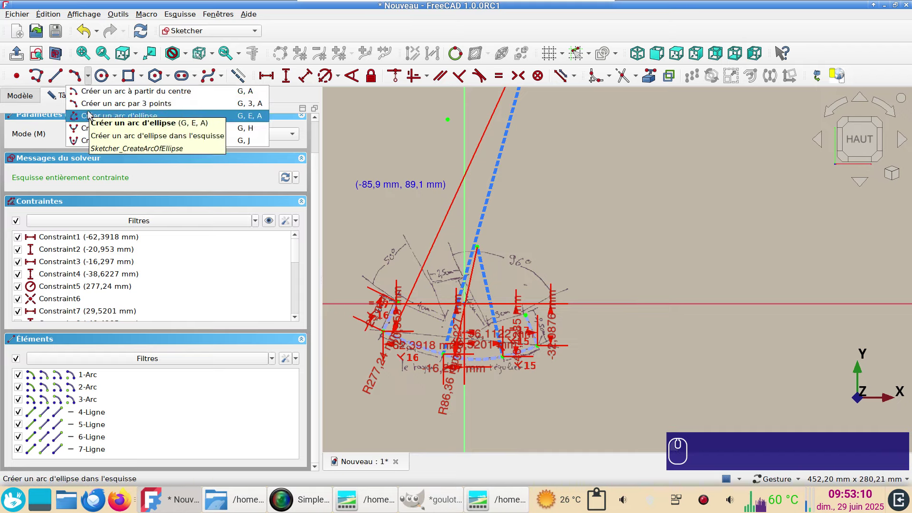
left_click(93, 95)
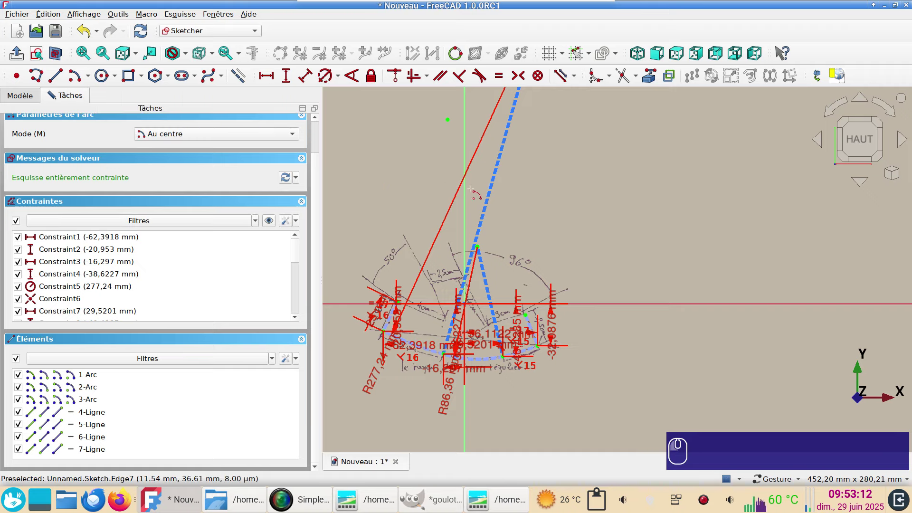
mouse_move(565, 161)
right_mouse_down()
mouse_move(591, 180)
mouse_move(628, 252)
right_mouse_up()
right_click_drag(627, 193, 567, 354)
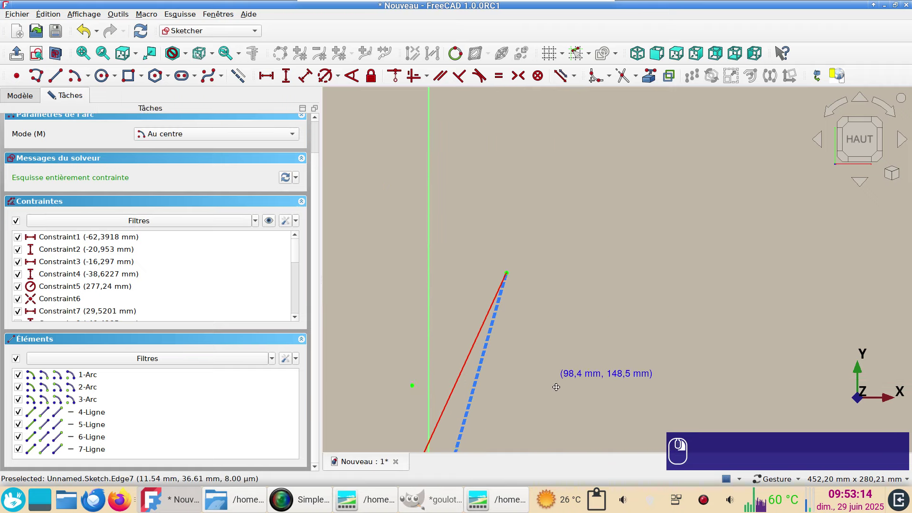
left_click(505, 274)
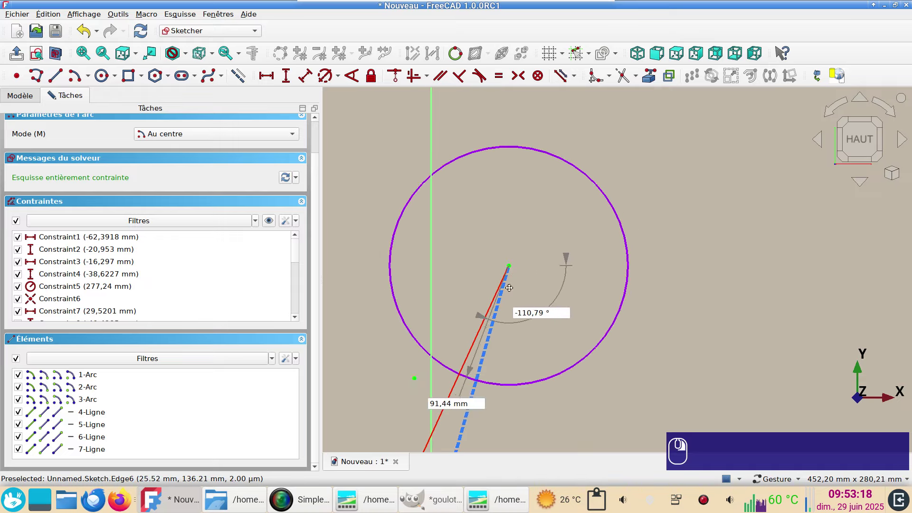
right_click_drag(498, 272, 650, 100)
scroll(600, 195, "up", 4)
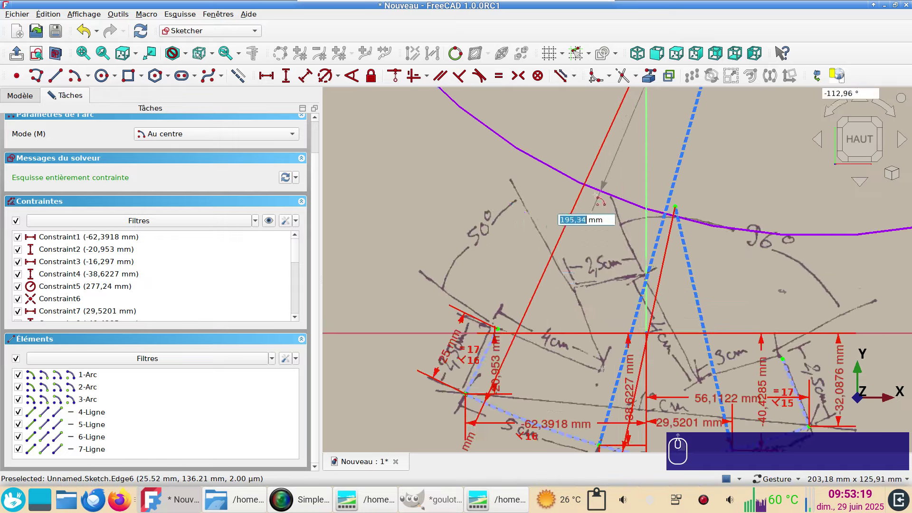
left_click(498, 329)
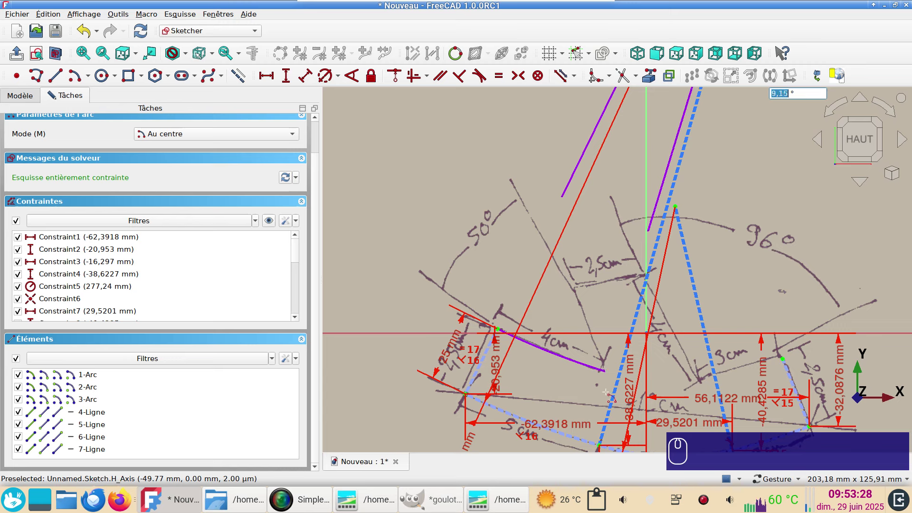
left_click(615, 393)
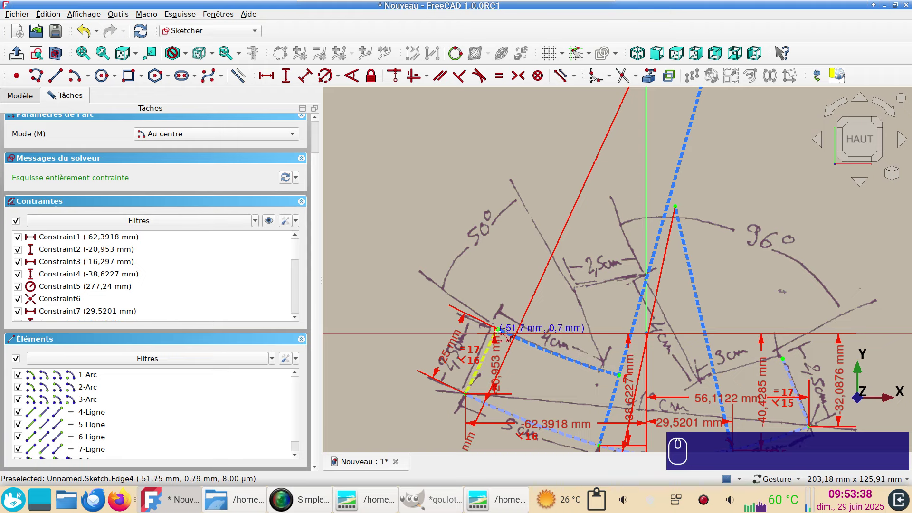
Draw two connected lines tracing the upper branch, from the concentric arc up its 4 cm side and across its 2.5 cm end.
scroll(557, 371, "down", 3)
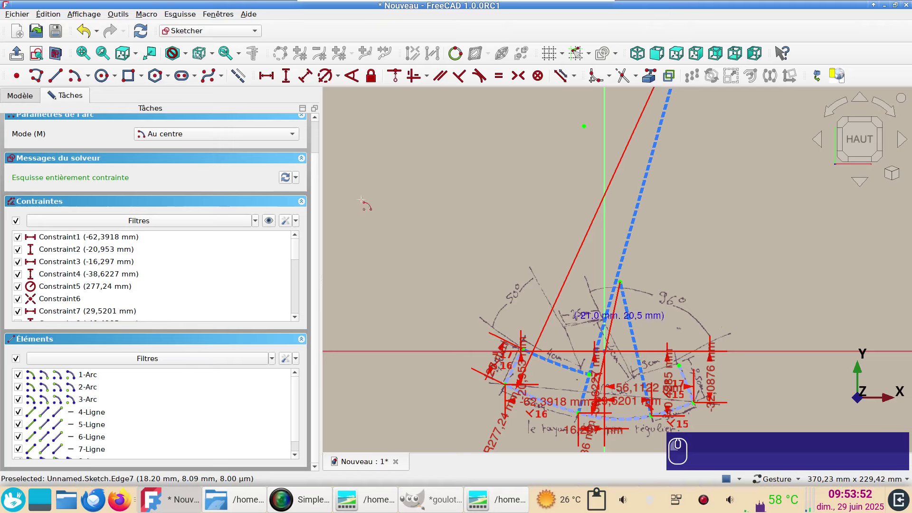
left_click(37, 76)
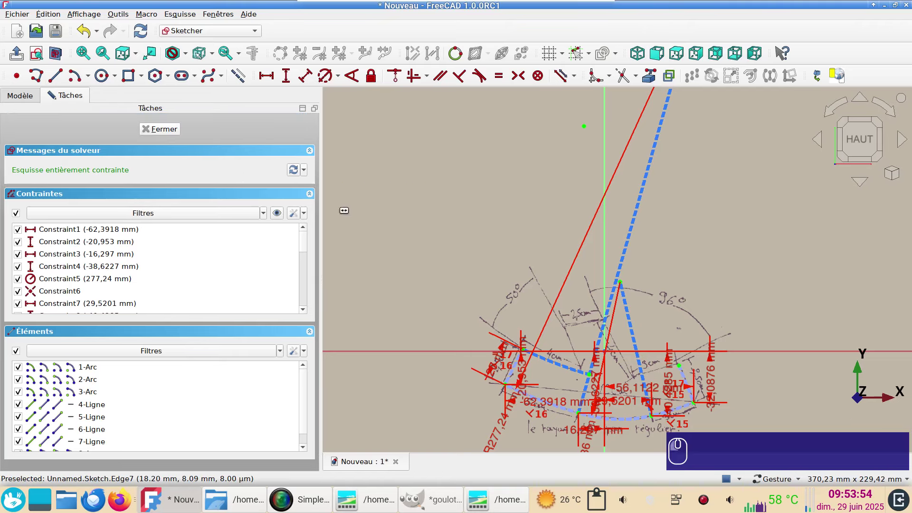
scroll(589, 317, "up", 3)
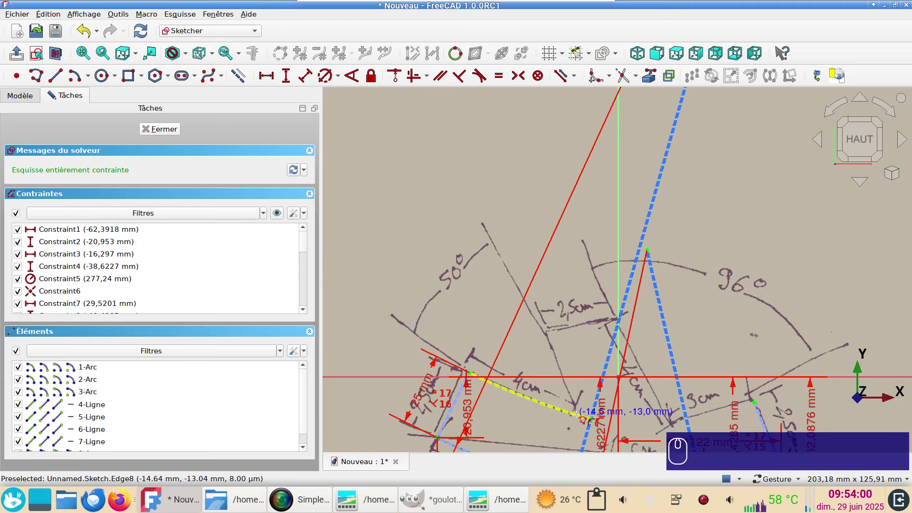
left_click(577, 413)
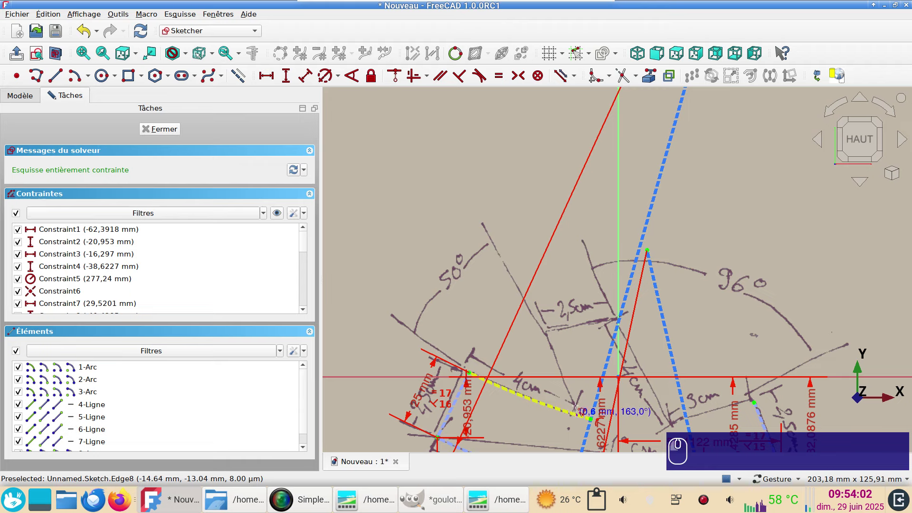
left_click(548, 332)
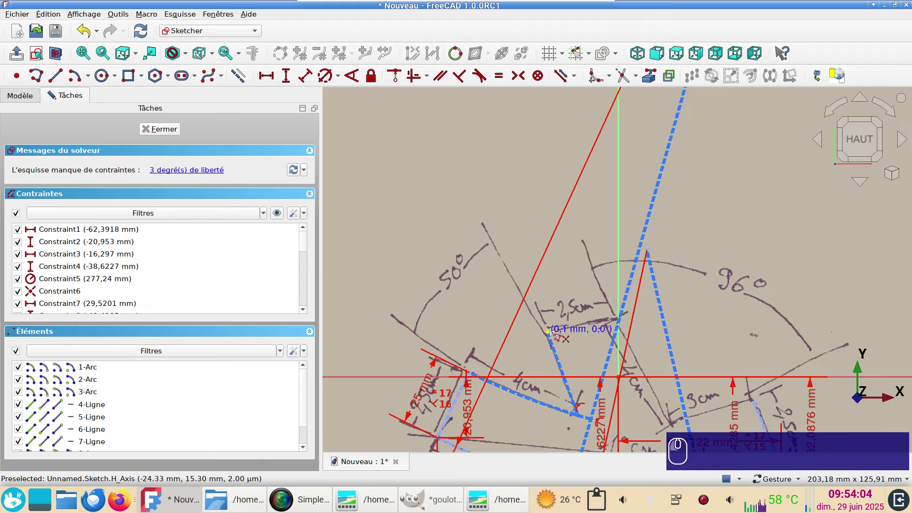
left_click(618, 318)
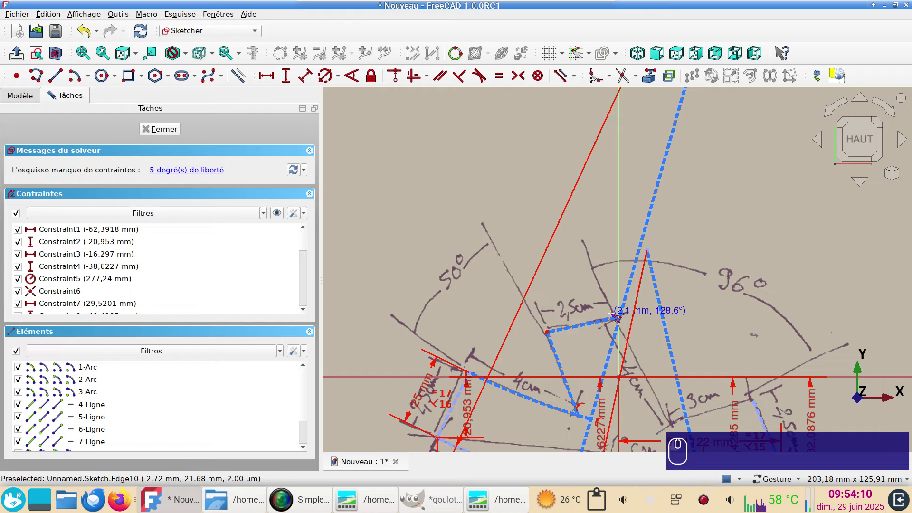
right_click(637, 356)
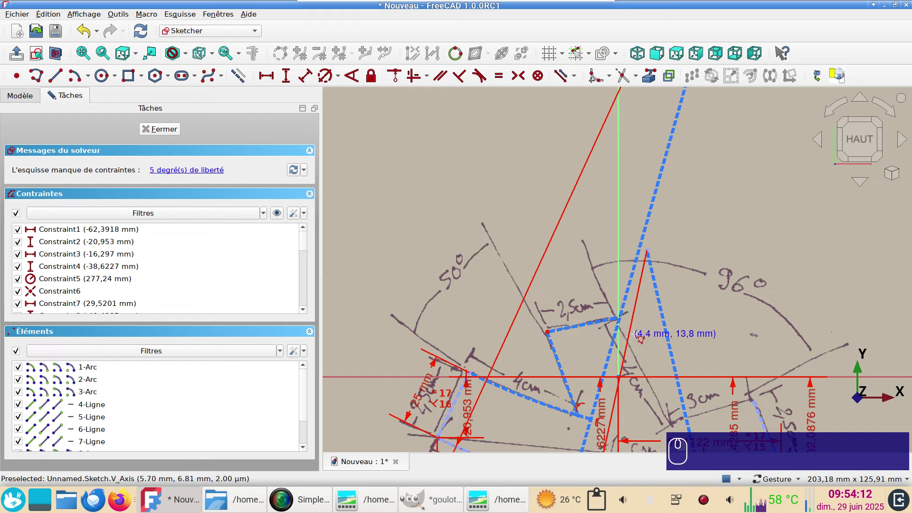
Constrain the horizontal distance from the origin to the point where the branch's side line meets the concentric arc.
scroll(632, 333, "up", 4)
scroll(632, 333, "down", 4)
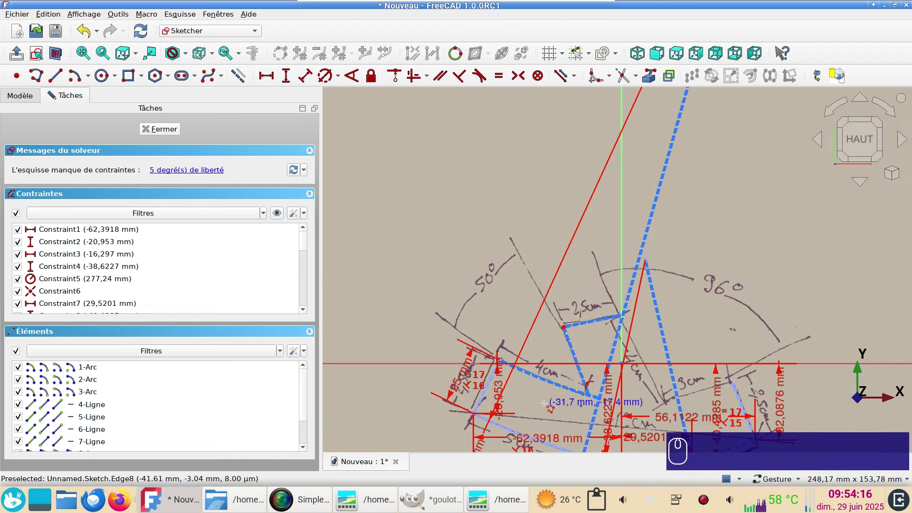
left_click(589, 397)
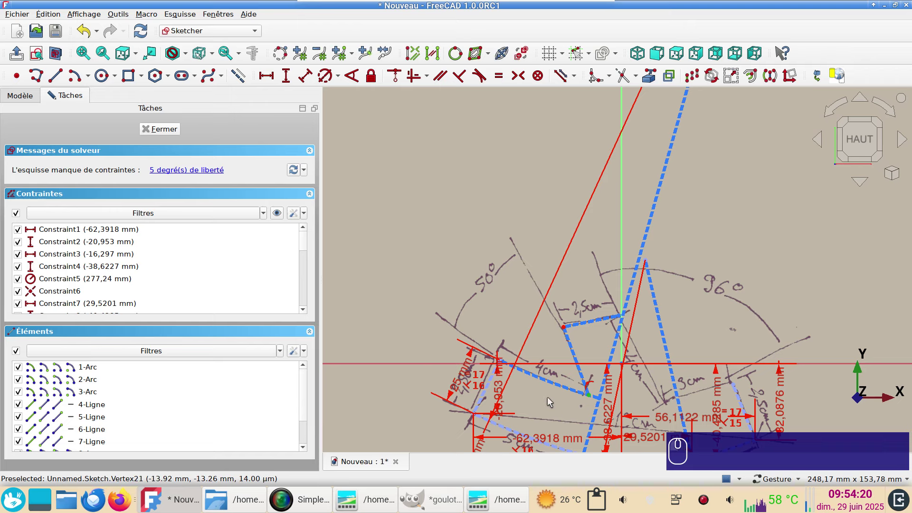
key("l")
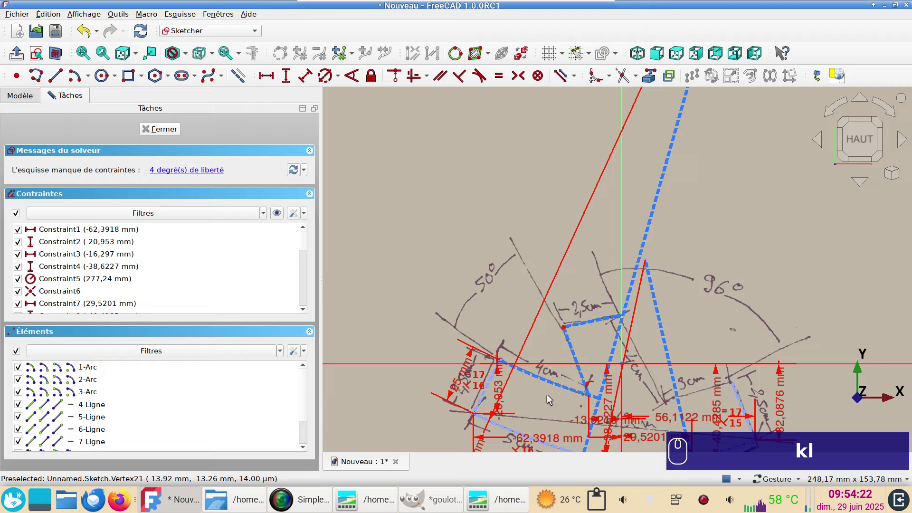
Align the corner between the two branch lines with the traced corner and constrain its horizontal and vertical distances from the origin.
scroll(549, 392, "up", 3)
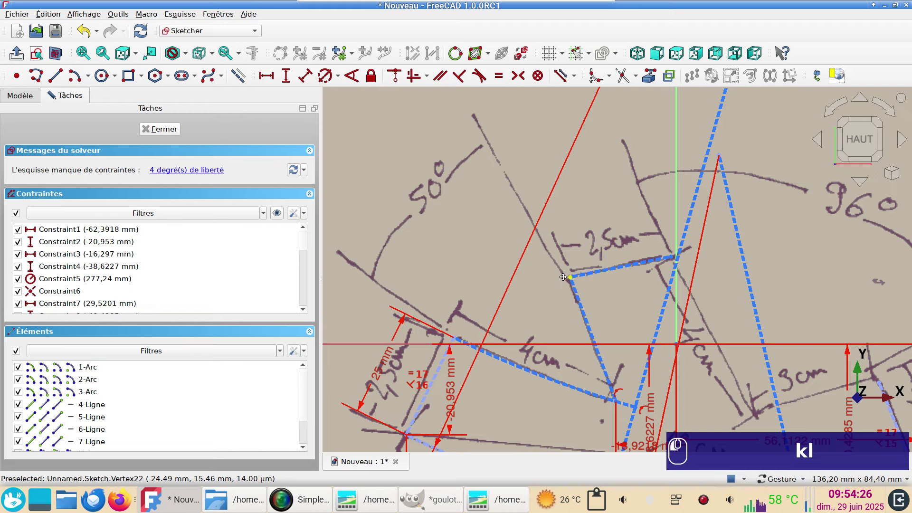
right_click_drag(563, 277, 558, 280)
left_click_drag(566, 281, 562, 279)
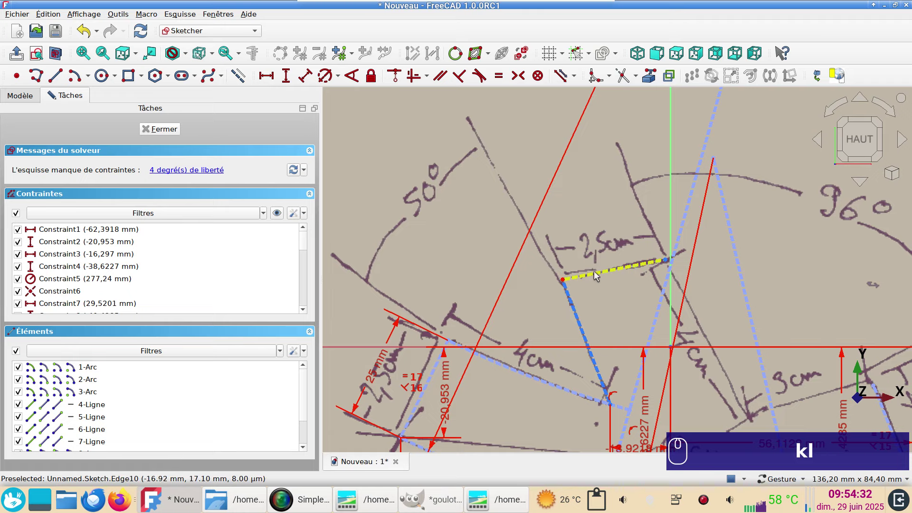
left_click(563, 280)
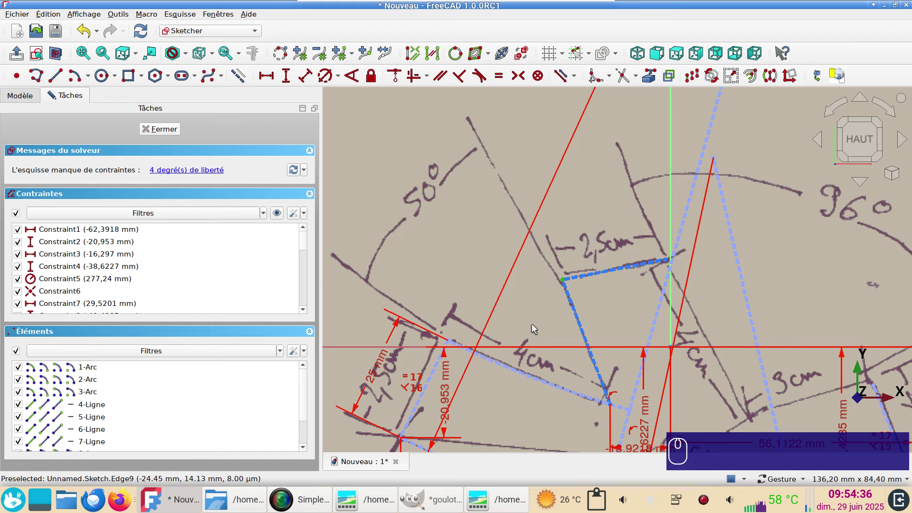
key("k")
key("l")
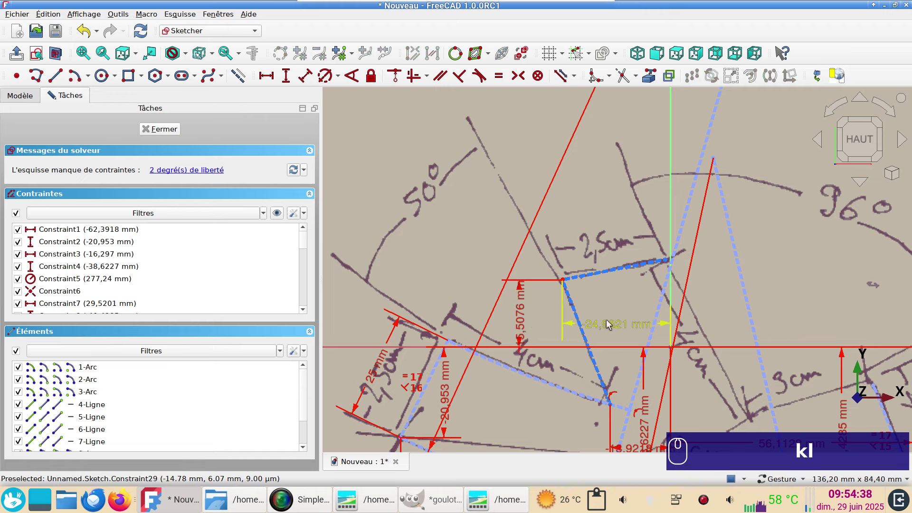
Set the distance from the free end of the branch's end line to the branch's side line to 25 mm.
right_click_drag(600, 317, 576, 297)
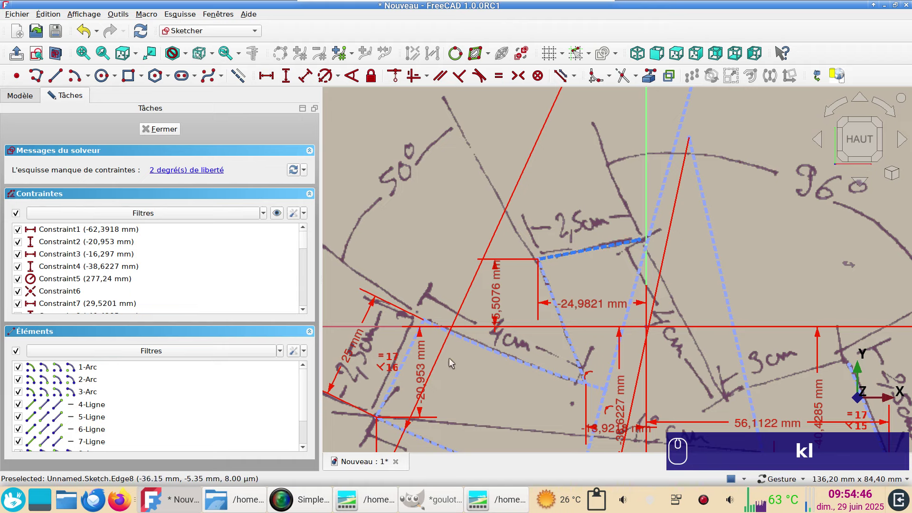
left_click(640, 240)
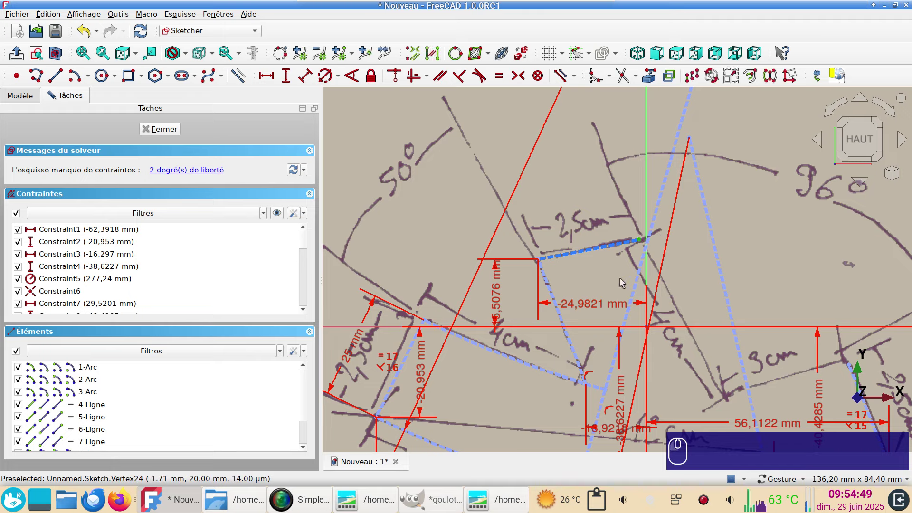
left_click(552, 296)
left_click(305, 76)
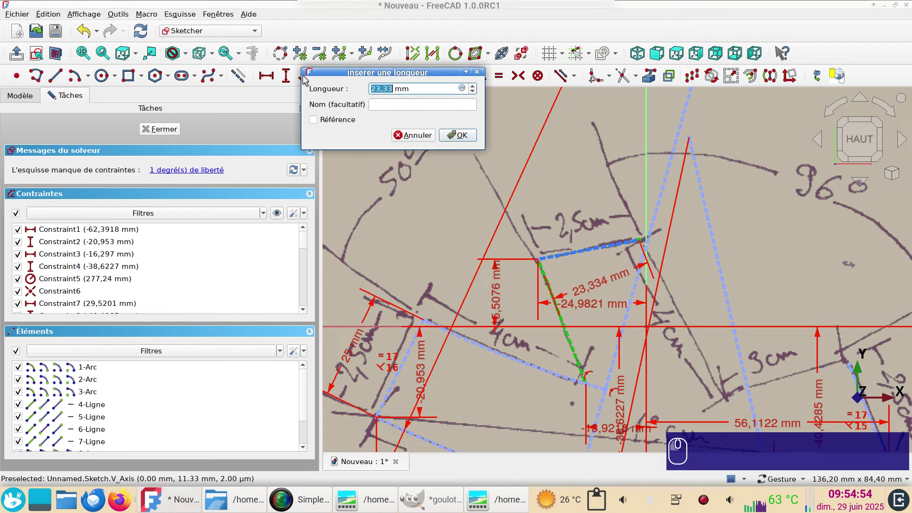
type("25")
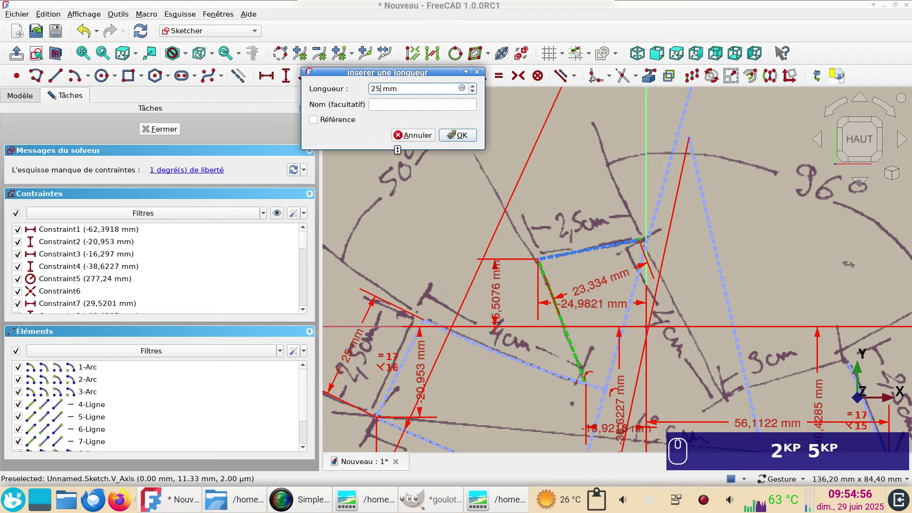
key("Return")
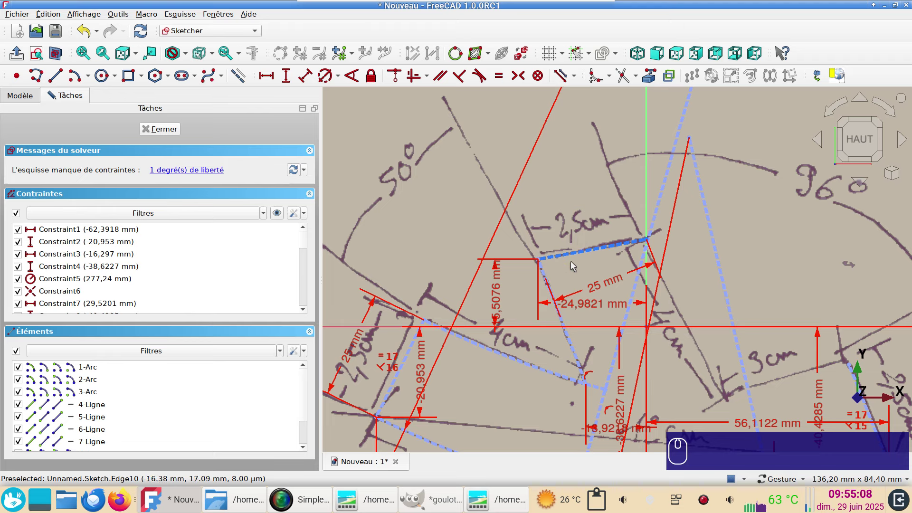
Move the free end of the branch's end line onto the traced corner and constrain its horizontal distance from the origin.
left_click(197, 170)
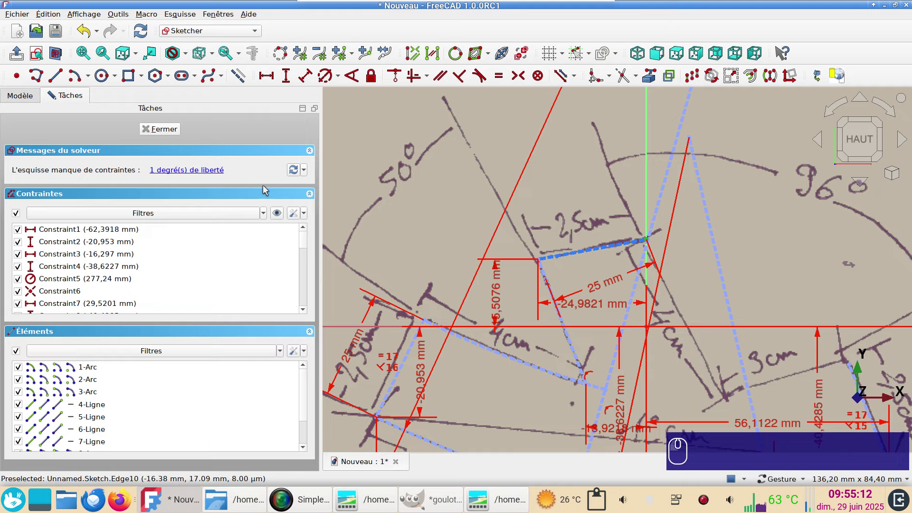
right_click(697, 262)
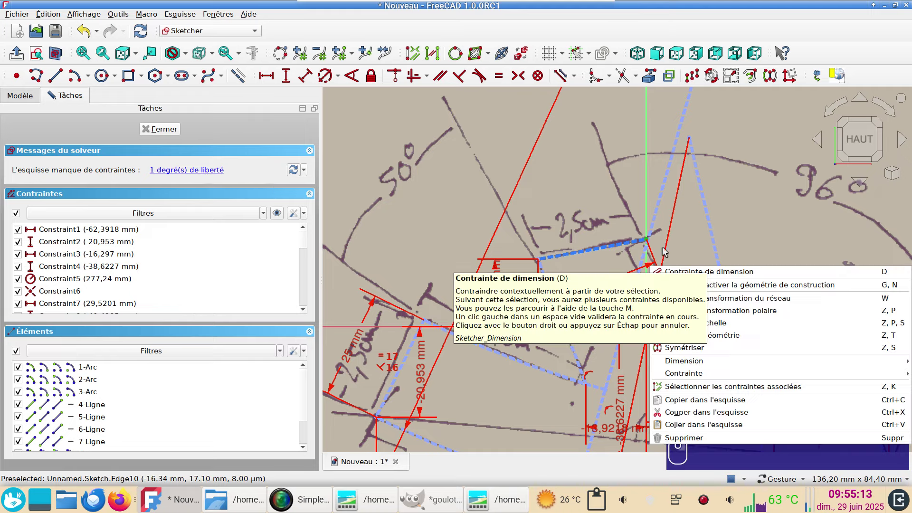
left_click(634, 198)
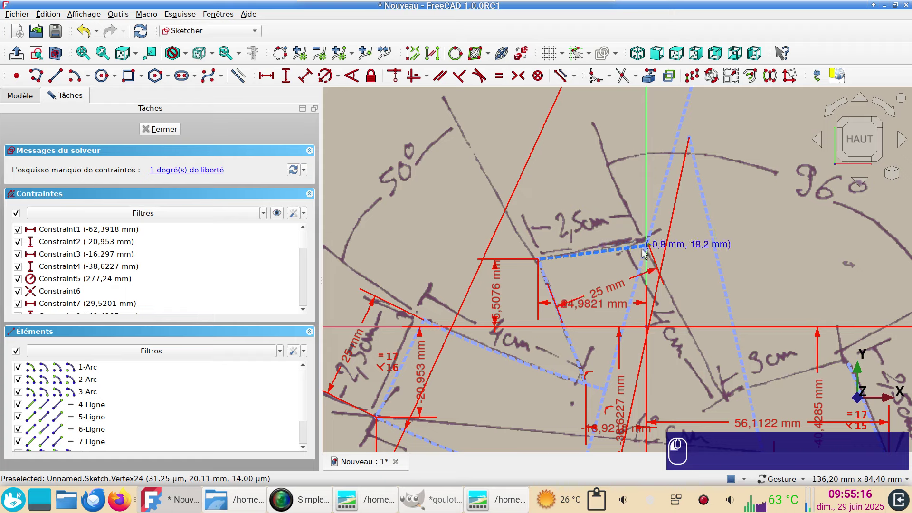
left_click_drag(643, 249, 643, 238)
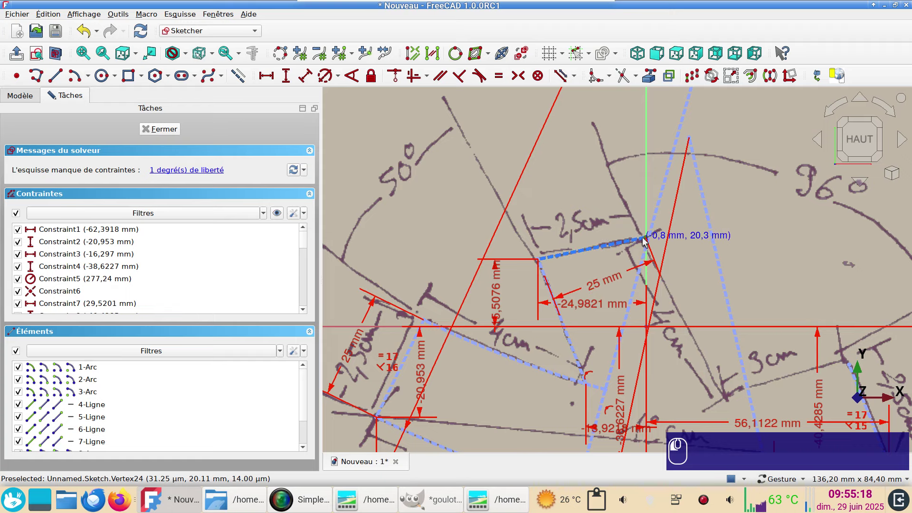
scroll(644, 240, "up", 6)
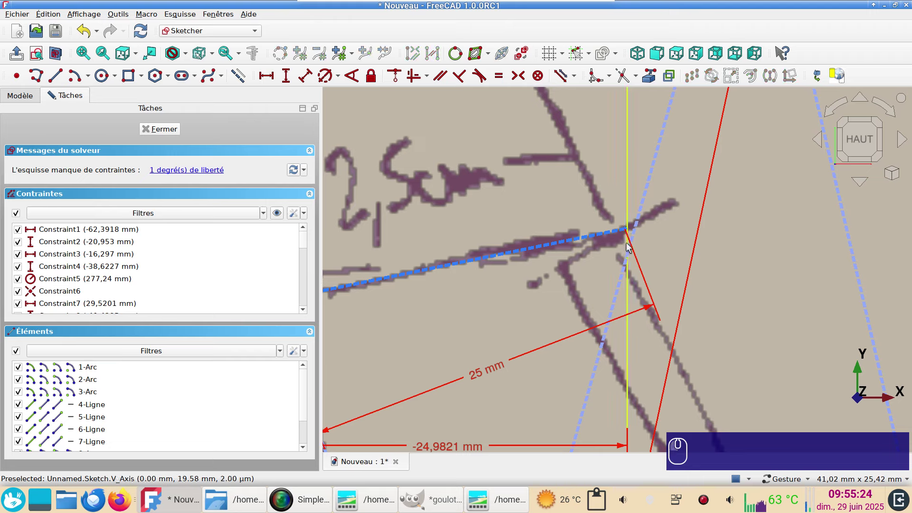
scroll(625, 232, "up", 4)
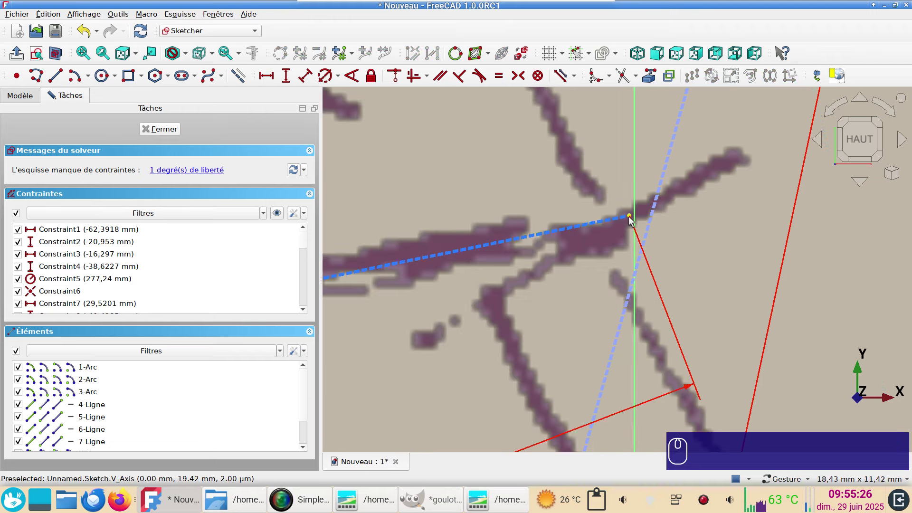
scroll(603, 244, "down", 3)
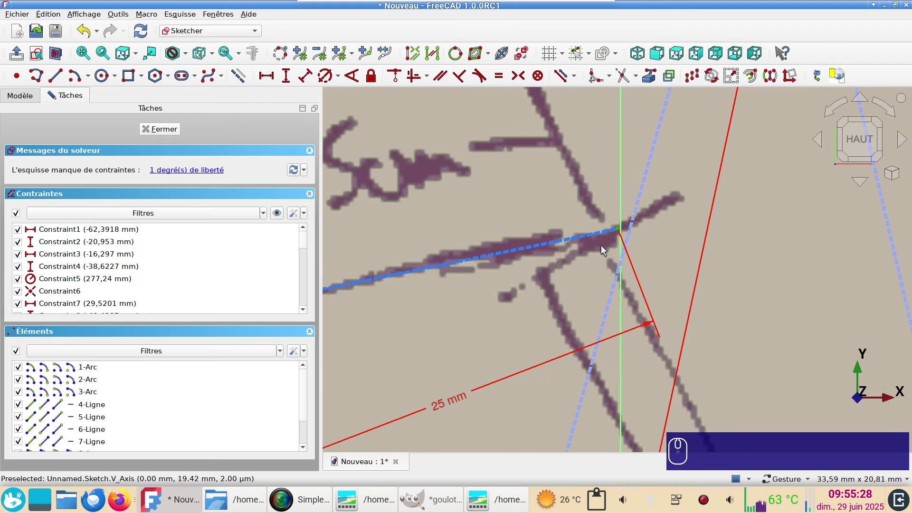
key("k")
key("l")
scroll(601, 244, "down", 2)
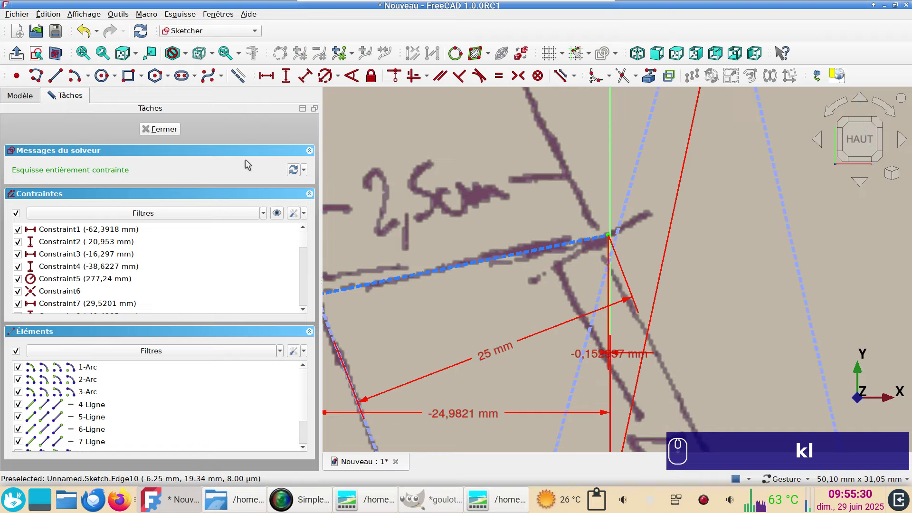
Hide the goulotte reference image behind the sketch.
scroll(560, 282, "down", 3)
scroll(552, 279, "down", 2)
right_click_drag(551, 279, 601, 207)
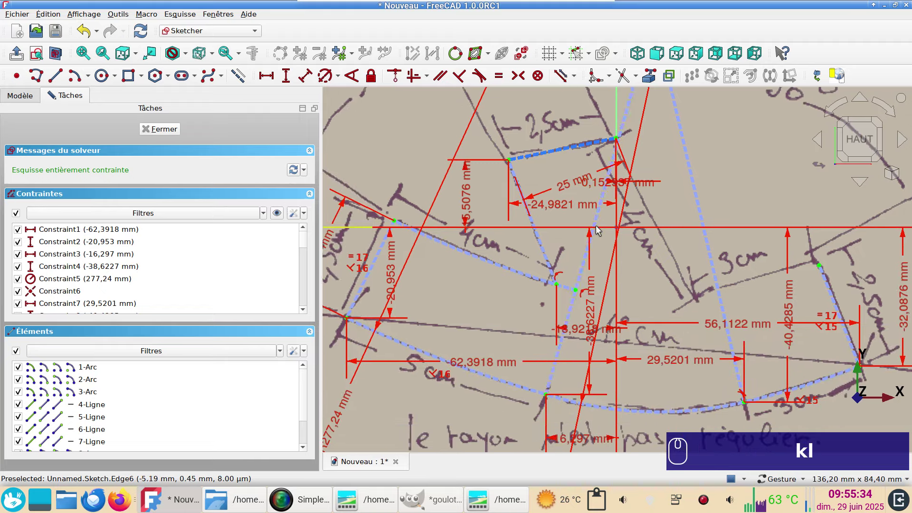
left_click(18, 95)
left_click(61, 128)
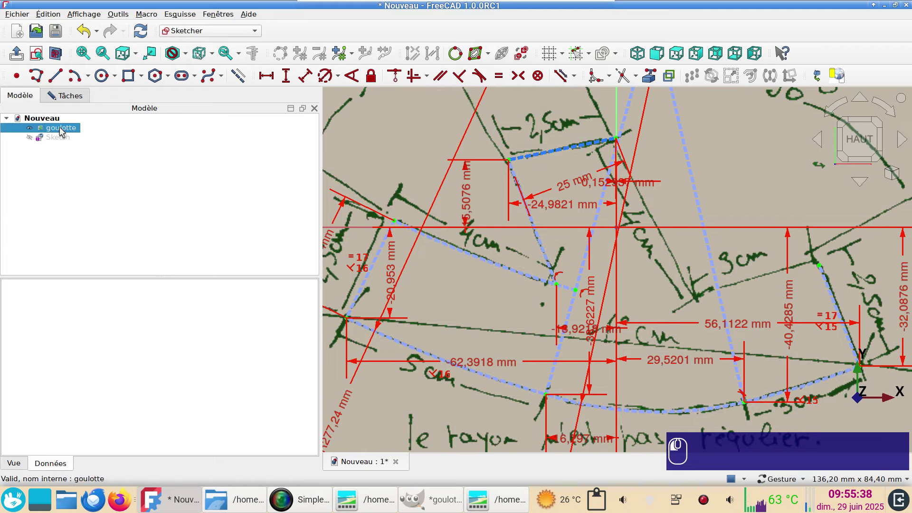
key("space")
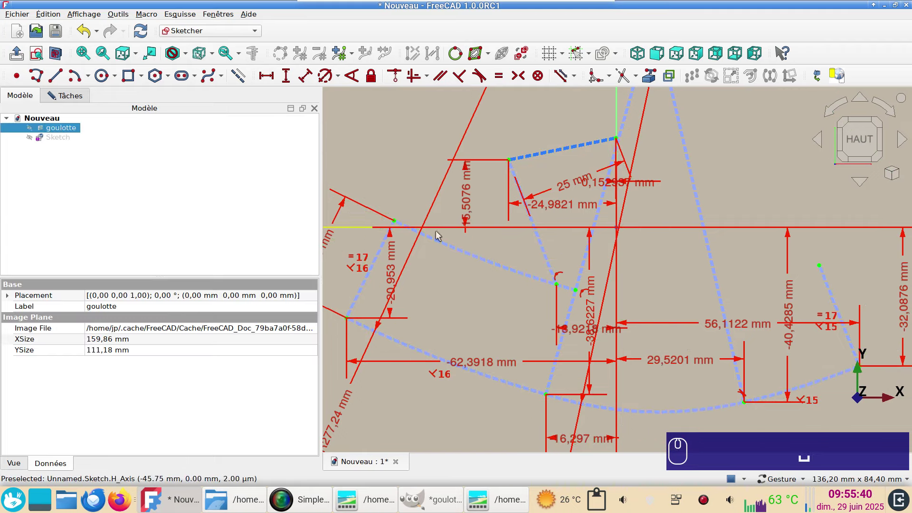
scroll(566, 262, "down", 1)
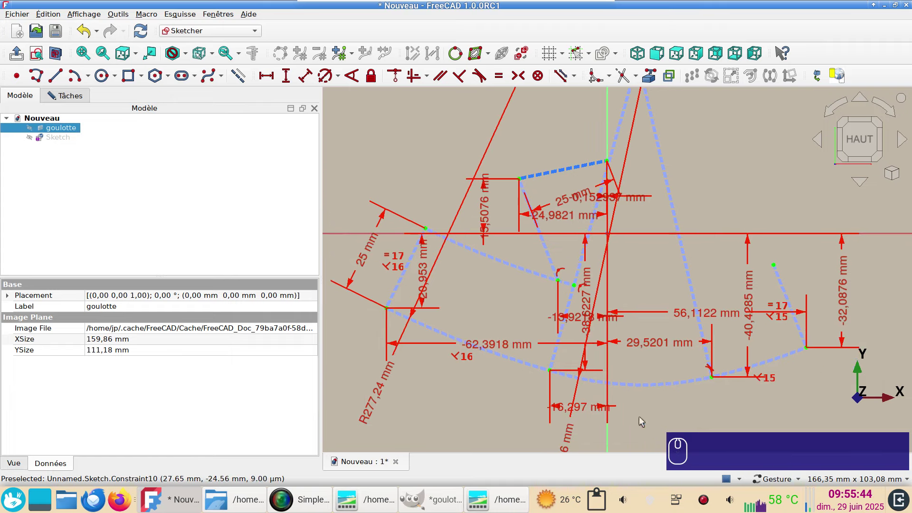
Draw a centre-point arc concentric with the 277.24 mm arc, from the midpoint of its 25 mm end line to the first dashed radius line.
left_click(69, 98)
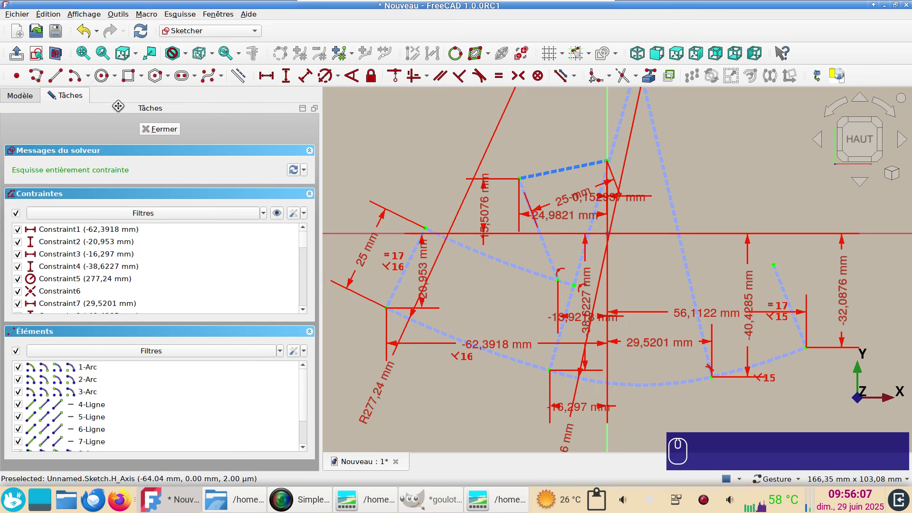
left_click(77, 79)
scroll(649, 255, "down", 5)
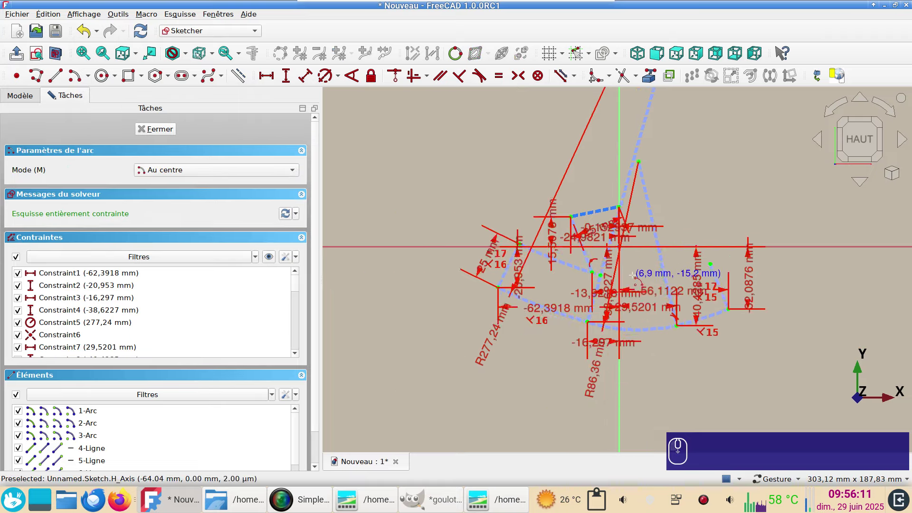
right_click_drag(686, 169, 656, 328)
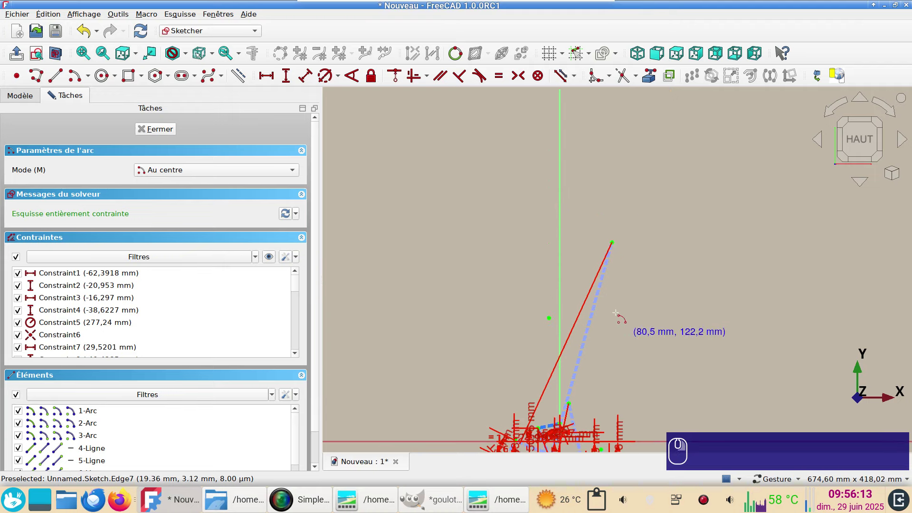
left_click(612, 243)
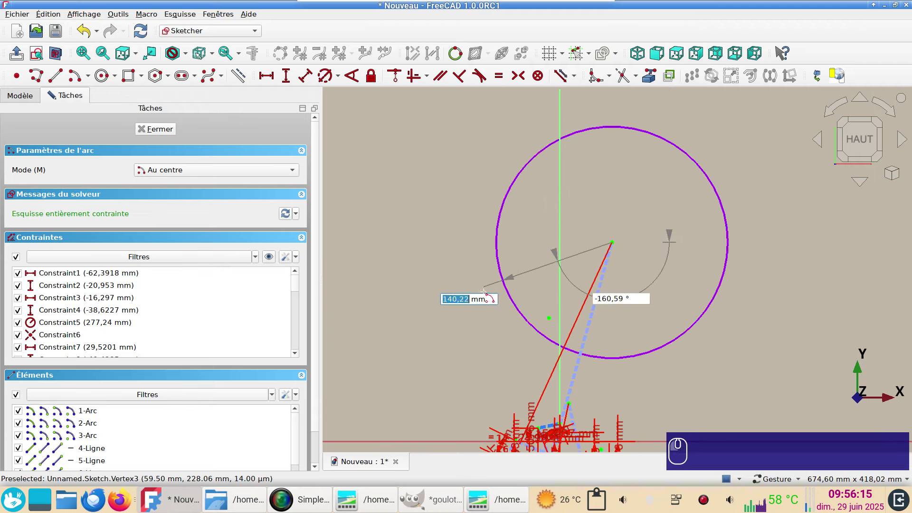
scroll(620, 299, "up", 5)
scroll(613, 309, "up", 8)
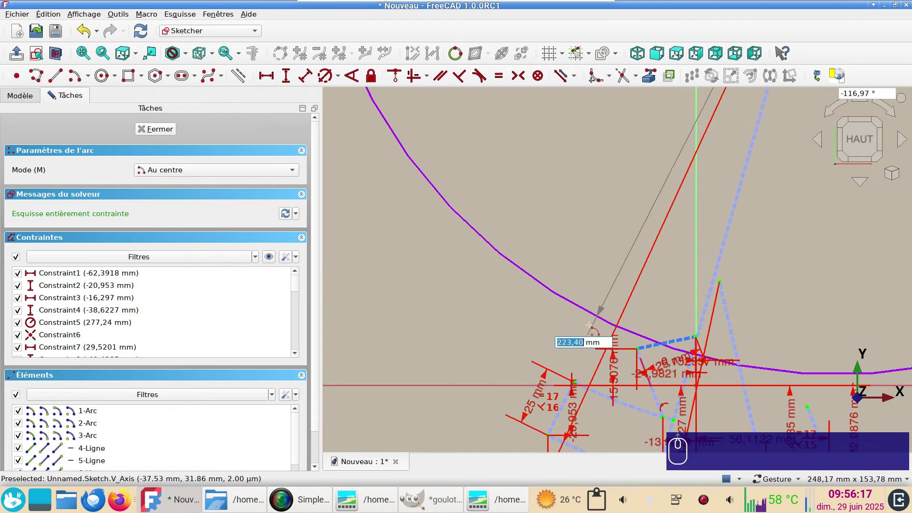
right_click_drag(549, 327, 720, 4)
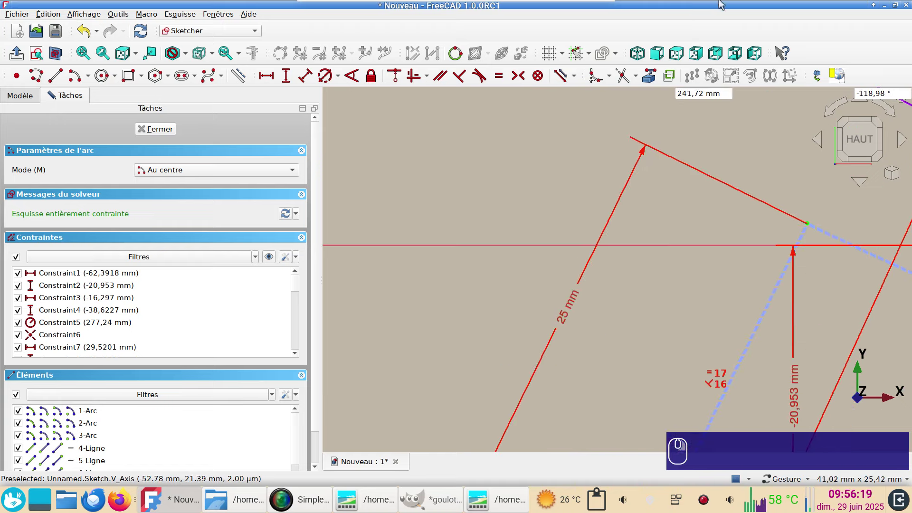
mouse_move(662, 365)
right_mouse_down()
mouse_move(530, 184)
mouse_move(530, 202)
right_mouse_up()
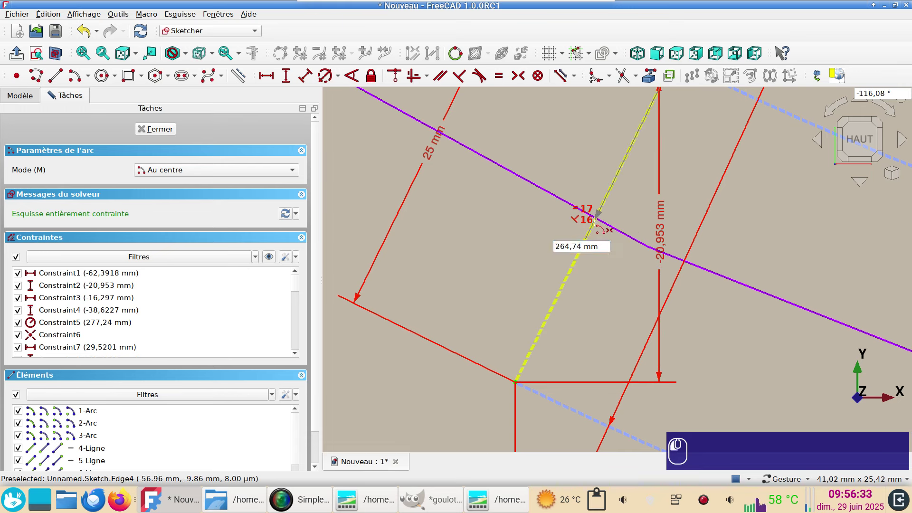
left_click(595, 221)
right_click_drag(770, 326, 499, 203)
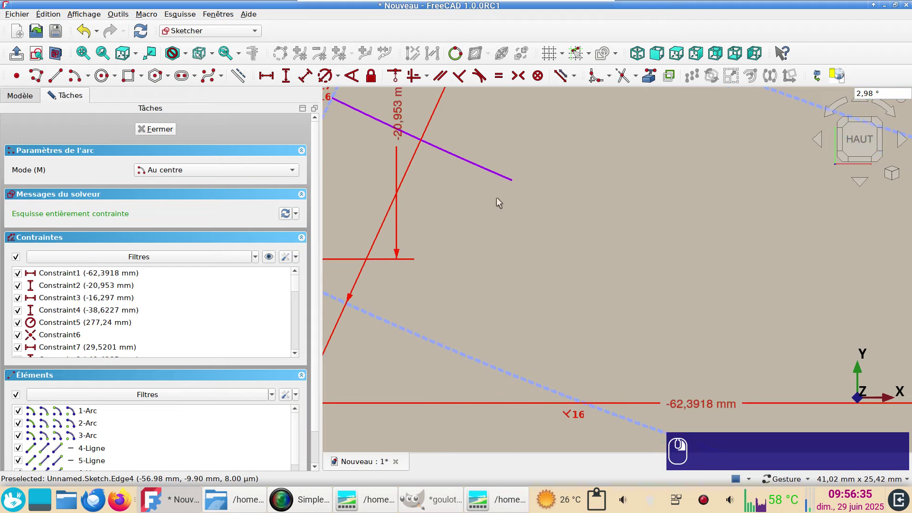
scroll(603, 272, "down", 5)
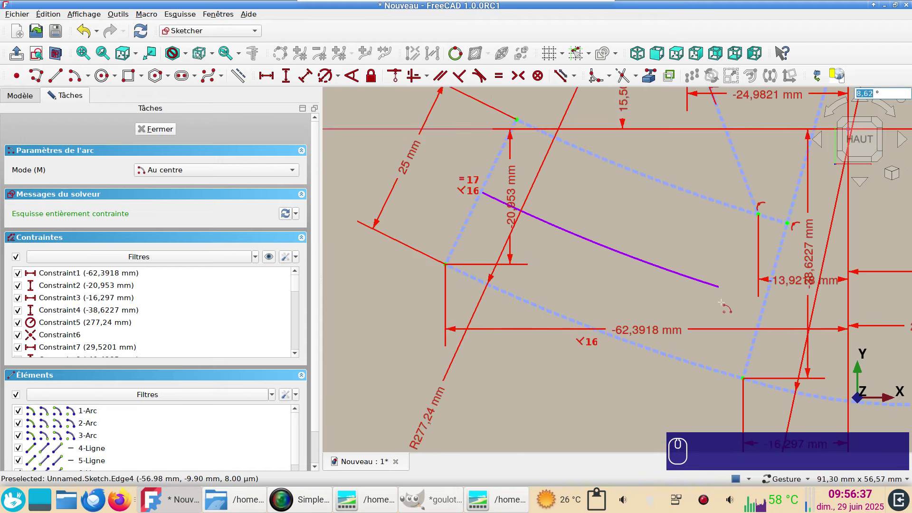
left_click(759, 309)
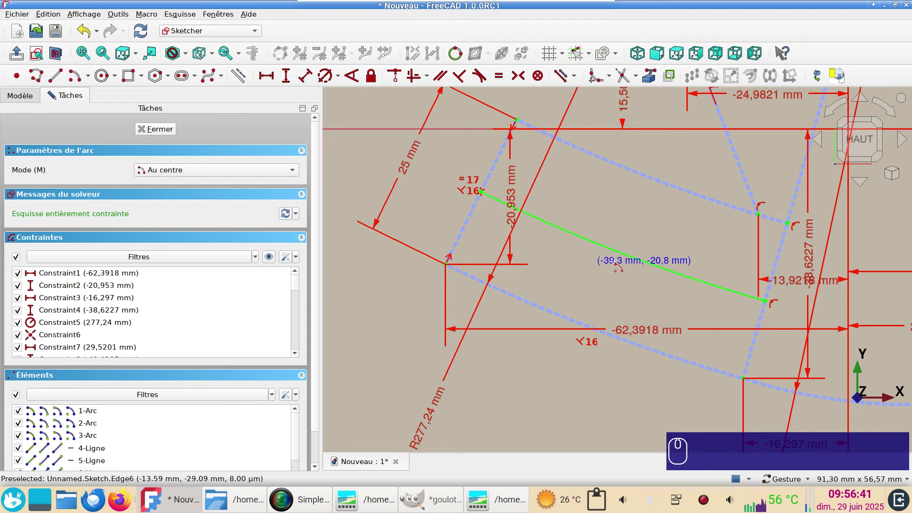
Continue the centreline with an arc concentric with the 86.36 mm arc, from the first arc's end to the second dashed radius line.
scroll(611, 262, "down", 3)
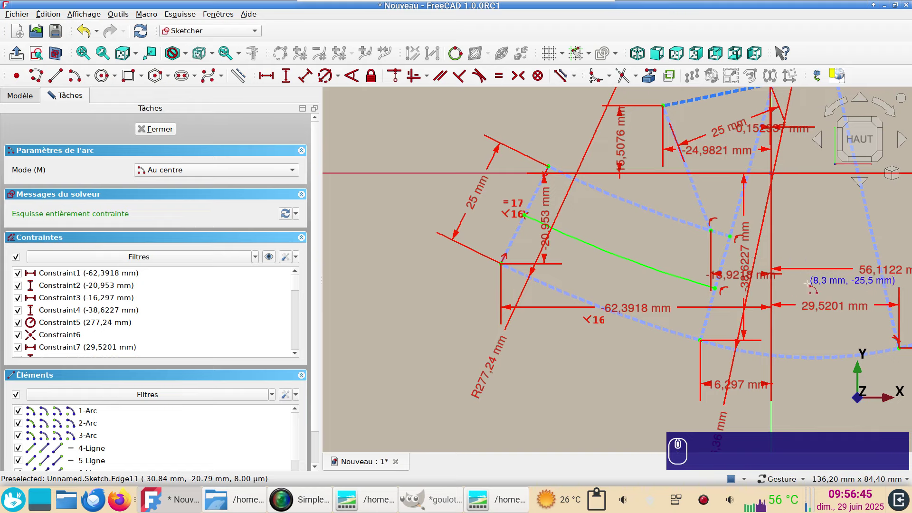
right_click_drag(807, 283, 617, 270)
scroll(709, 218, "down", 3)
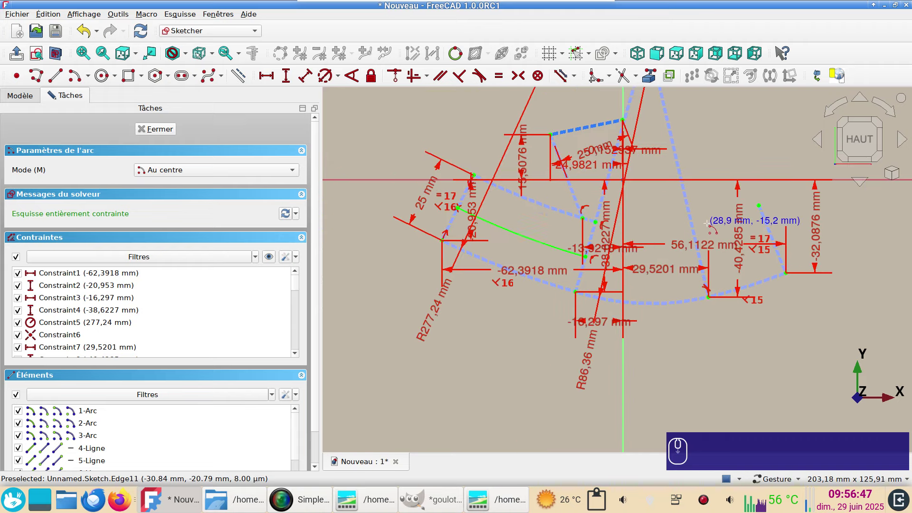
right_click_drag(608, 89, 612, 168)
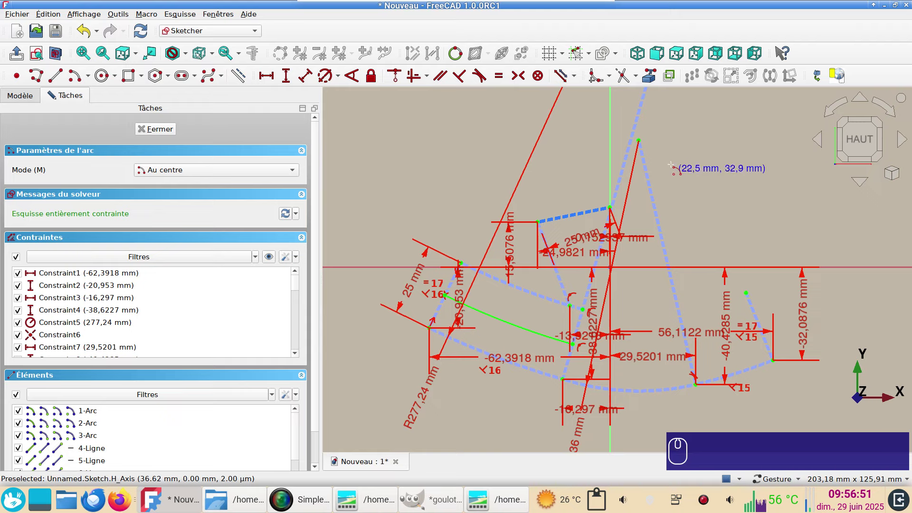
left_click(638, 140)
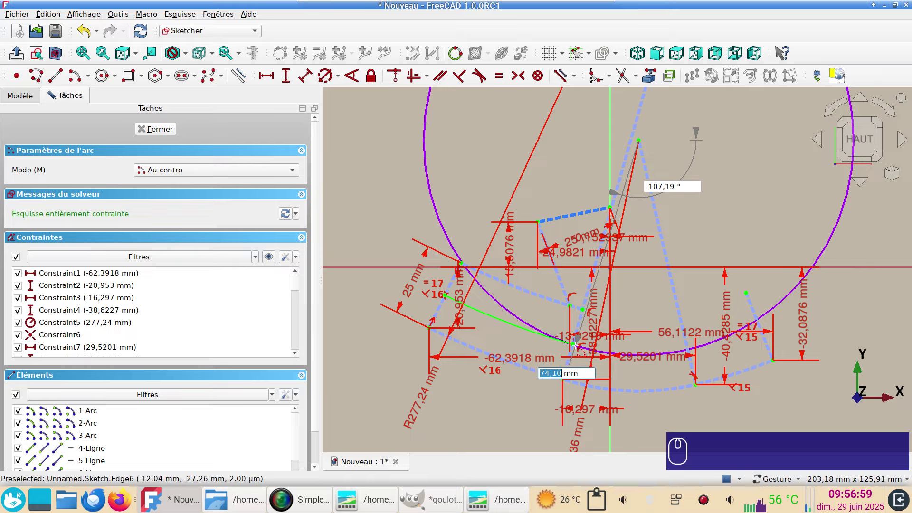
scroll(575, 349, "up", 4)
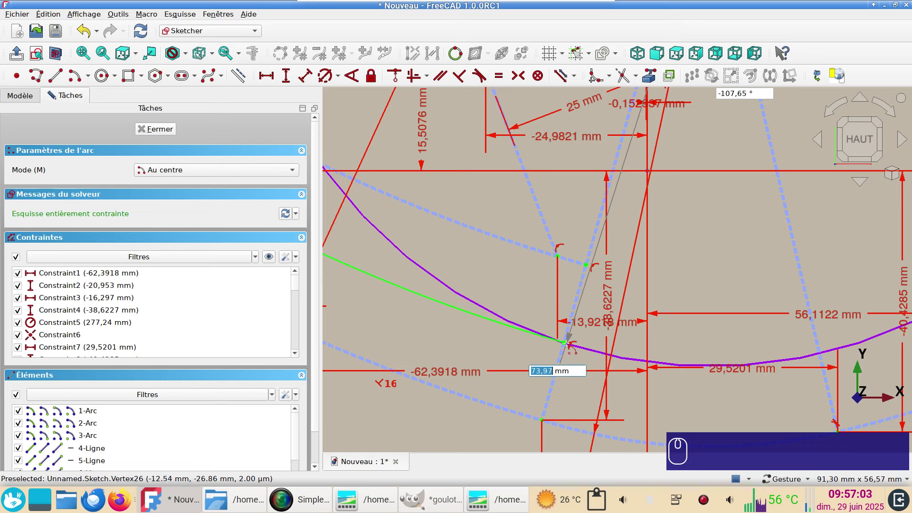
left_click(566, 341)
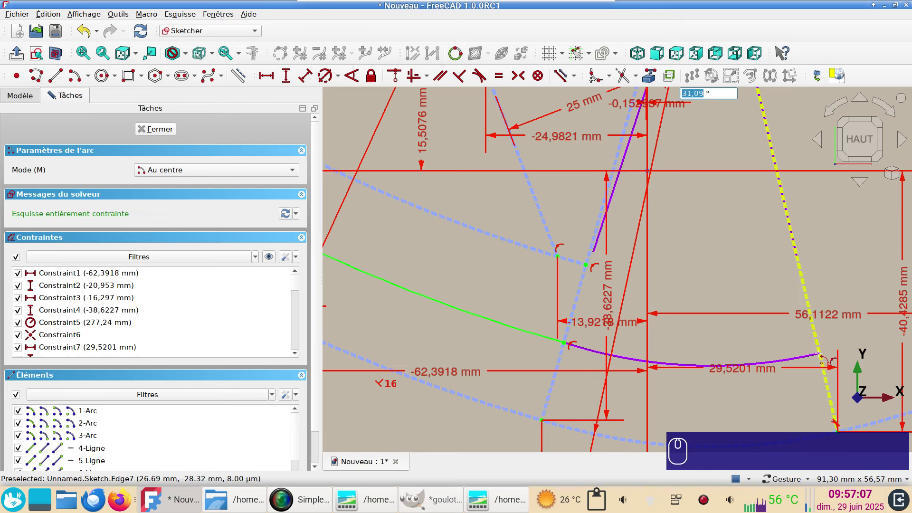
left_click(820, 354)
scroll(704, 349, "down", 2)
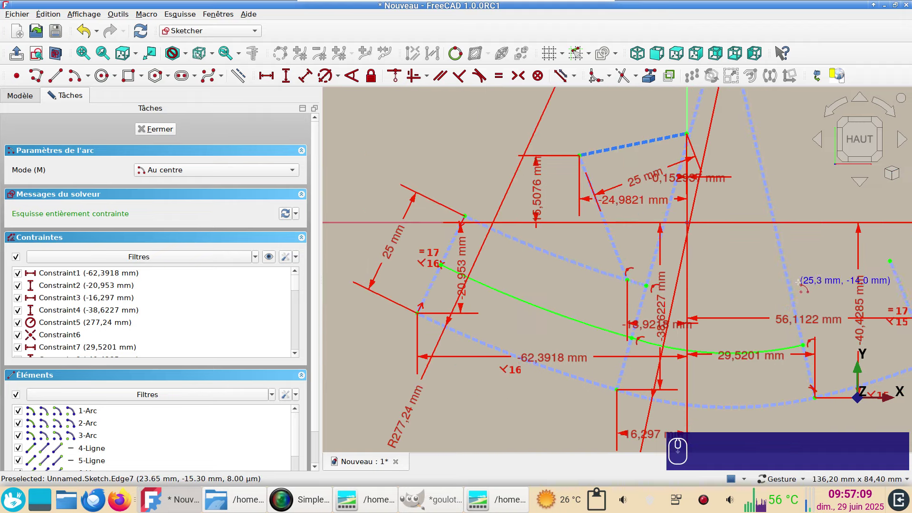
Add a three-point arc from the middle centreline arc's end to the end line on the opposite side from the 277.24 mm arc.
right_click_drag(828, 265, 611, 242)
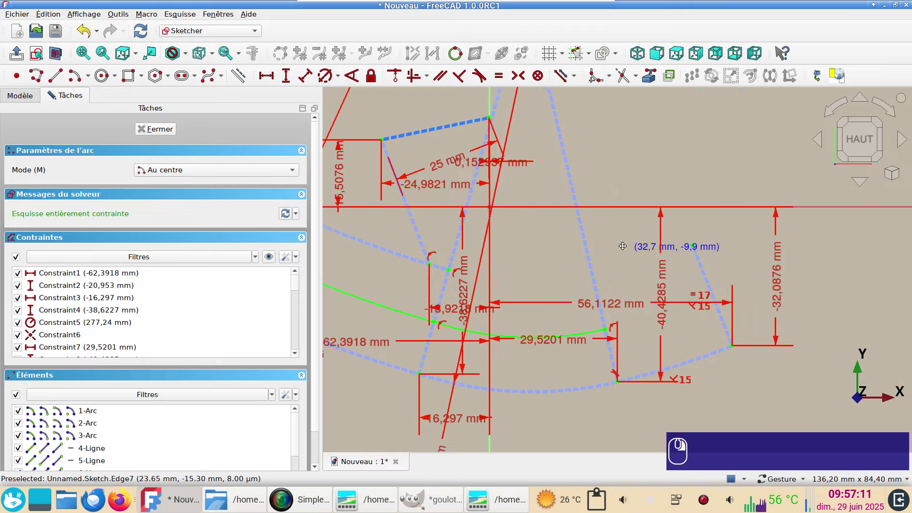
left_click(89, 76)
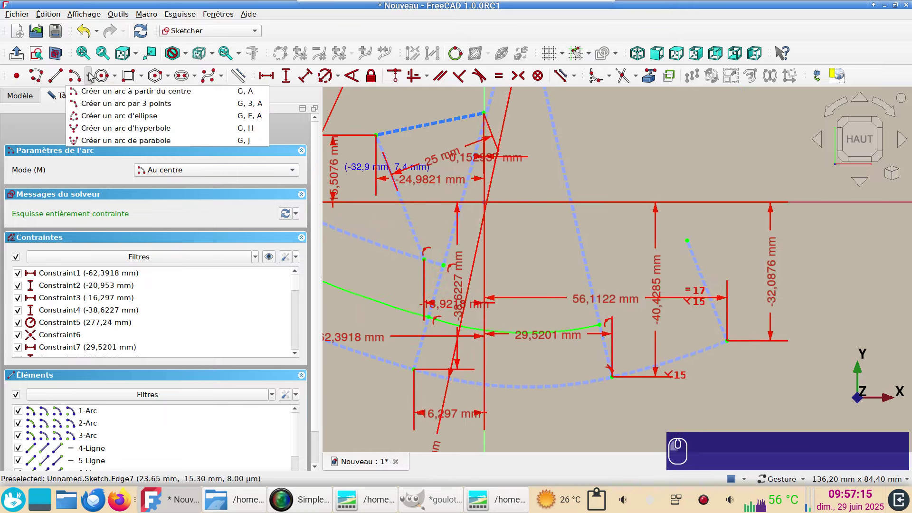
left_click(97, 104)
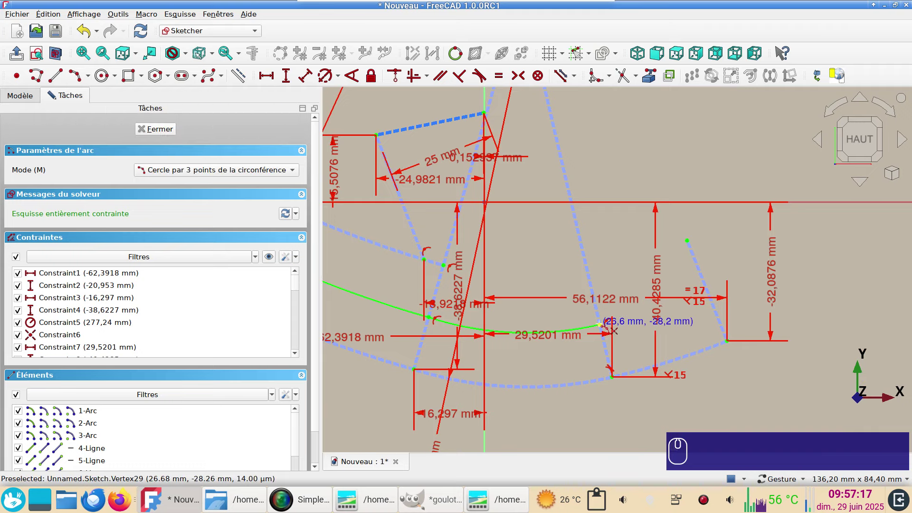
left_click(601, 325)
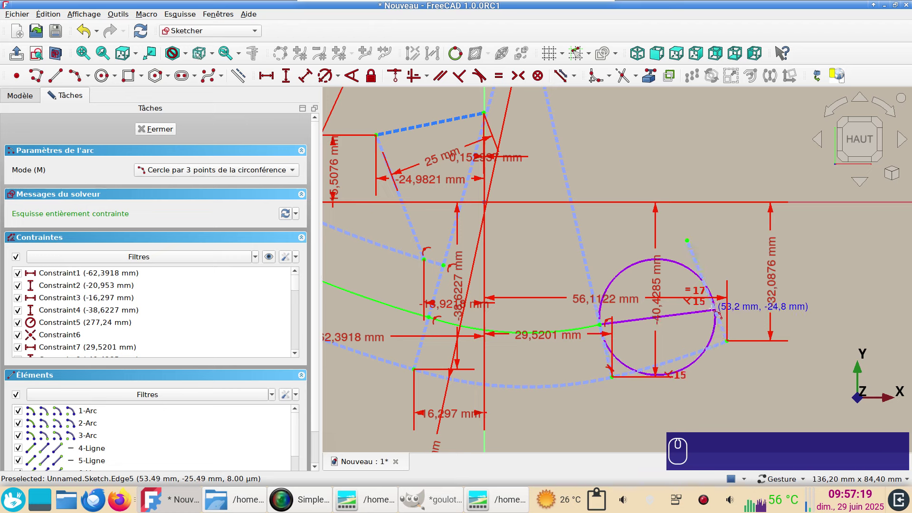
left_click(715, 310)
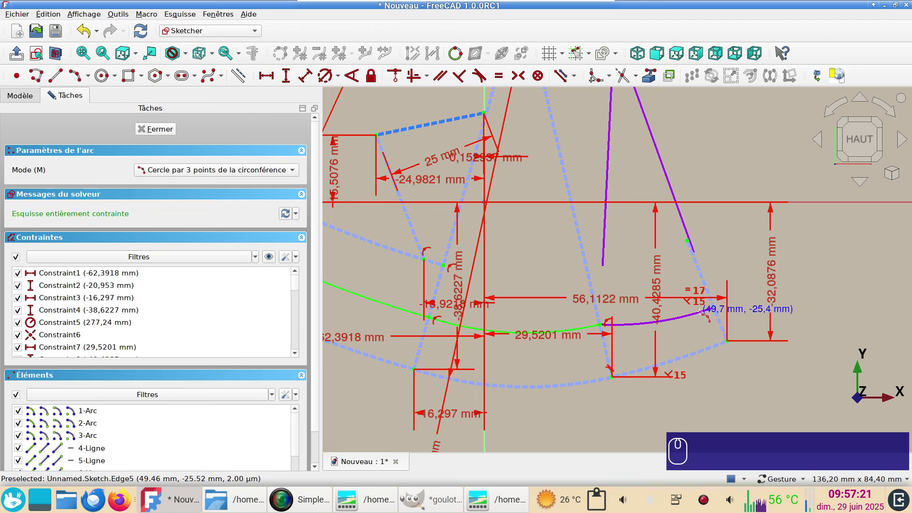
left_click(704, 312)
right_click(633, 340)
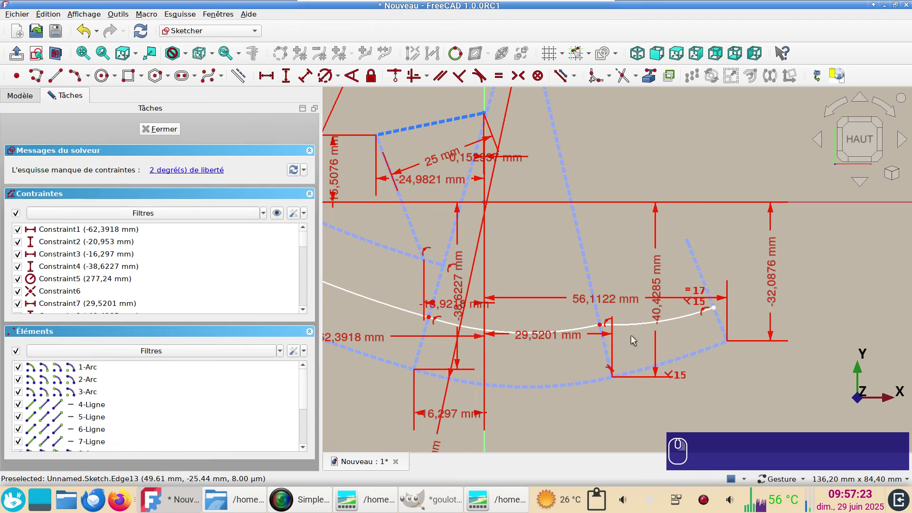
Make the three-point arc tangent to the middle centreline arc.
left_click(635, 326)
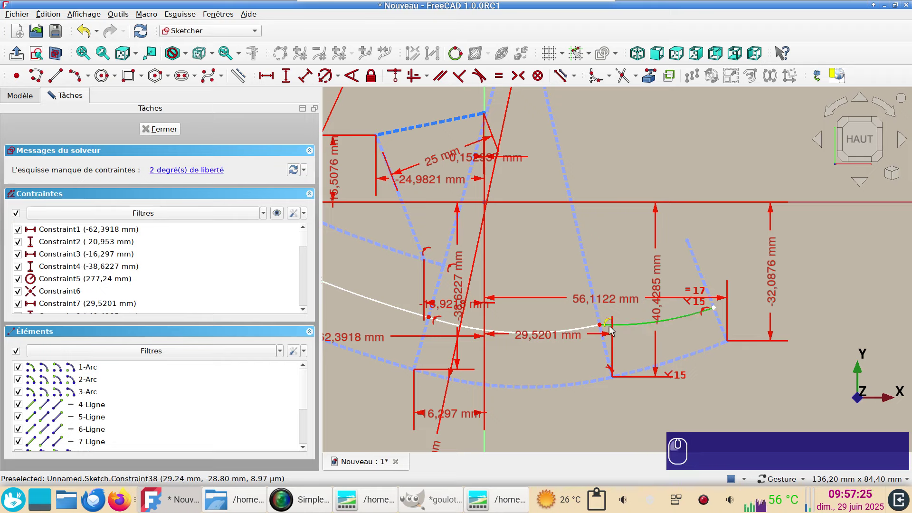
left_click(584, 331)
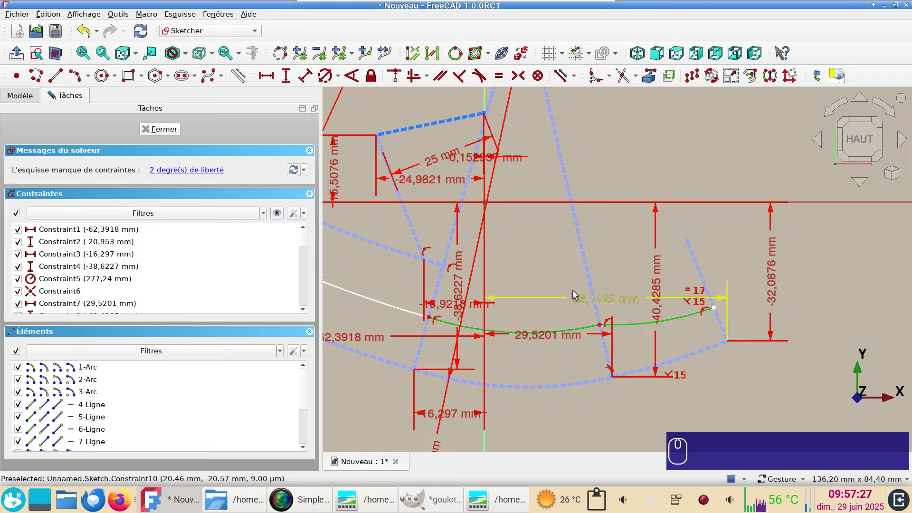
key("t")
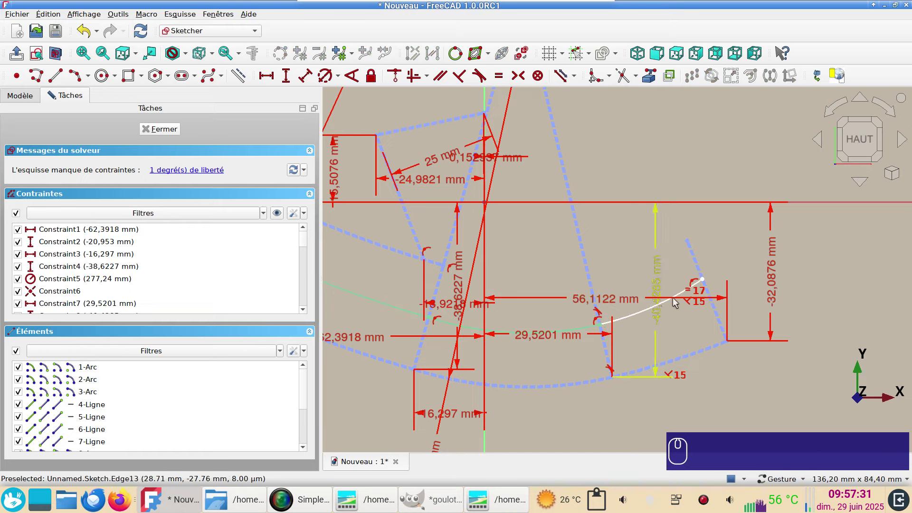
Constrain the three-point arc's free end symmetrically between the two endpoints of its dashed end line.
mouse_move(705, 284)
left_mouse_down()
mouse_move(711, 304)
mouse_move(697, 267)
mouse_move(712, 286)
left_mouse_up()
left_click(729, 342)
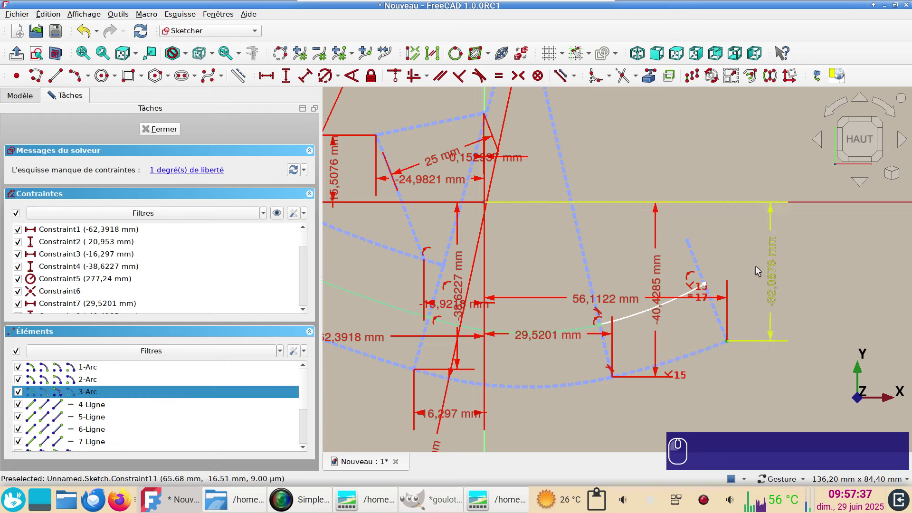
left_click(687, 243)
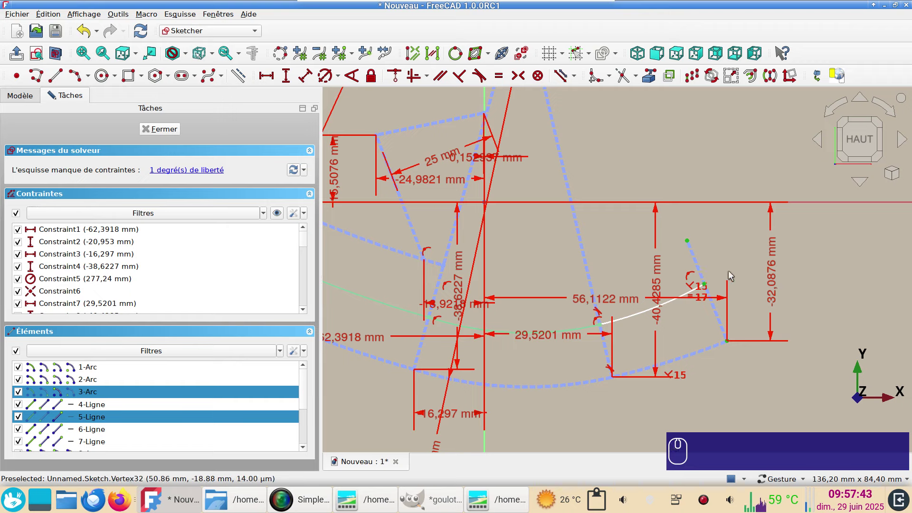
key("s")
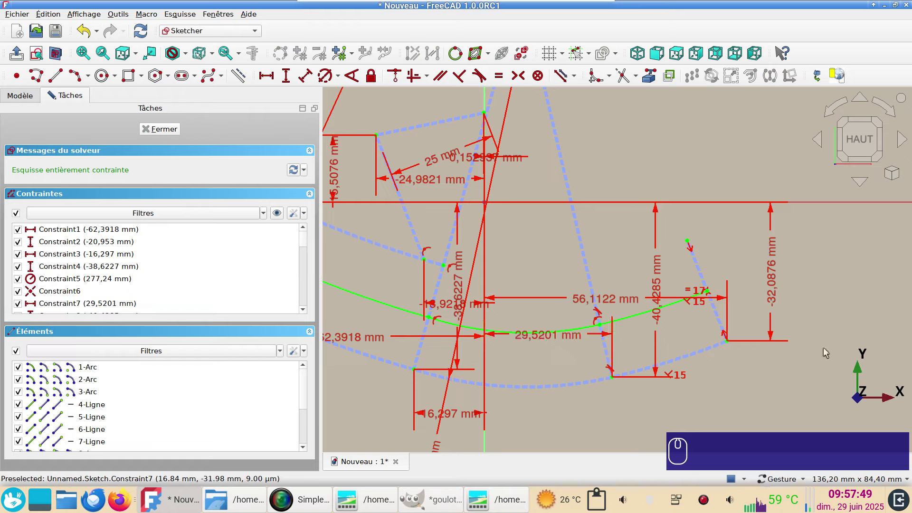
Draw a line from the midpoint of the branch's end line to the middle centreline arc.
scroll(689, 377, "down", 1)
scroll(713, 418, "down", 1)
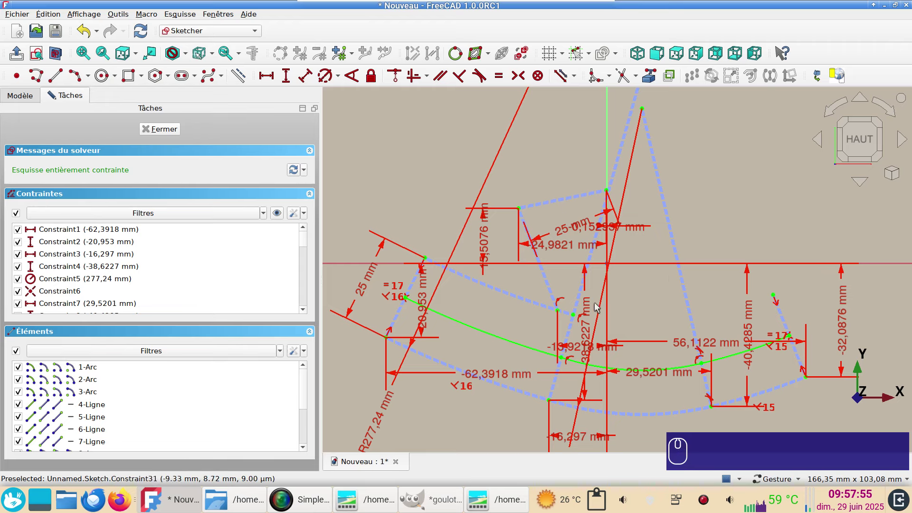
left_click(55, 75)
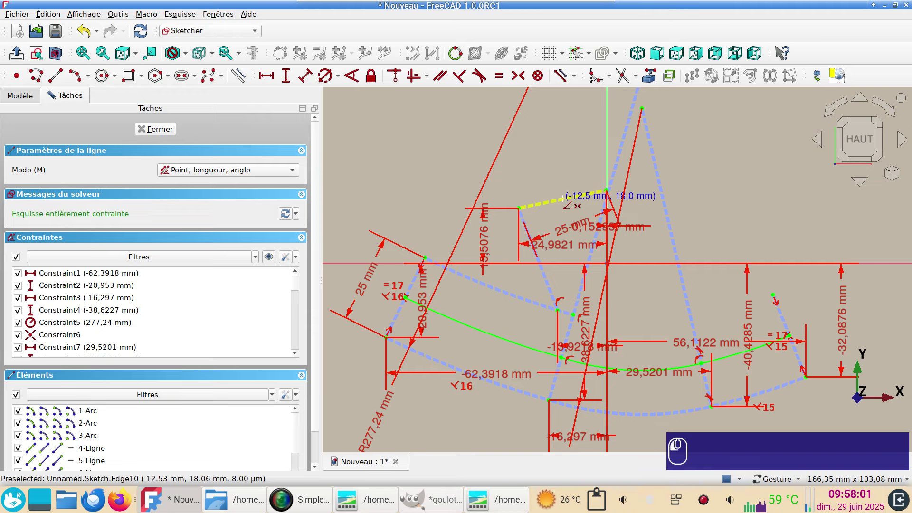
left_click(562, 198)
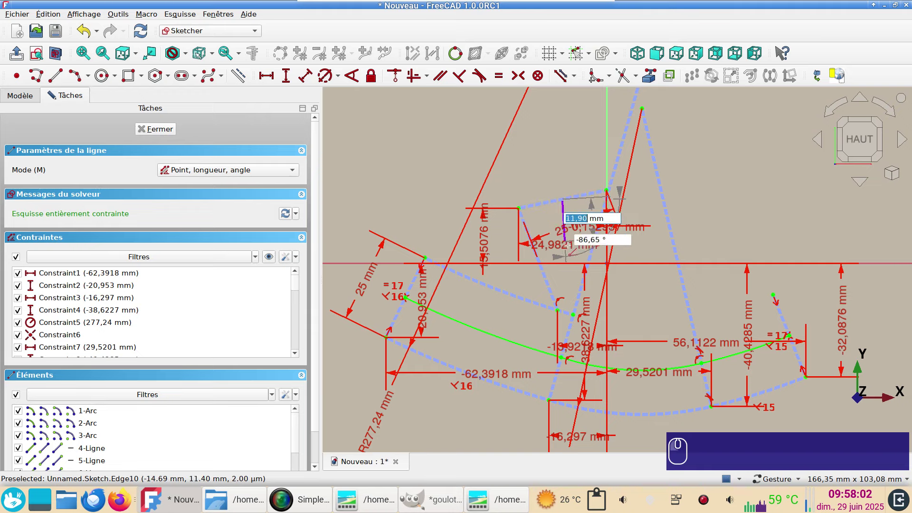
left_click(581, 364)
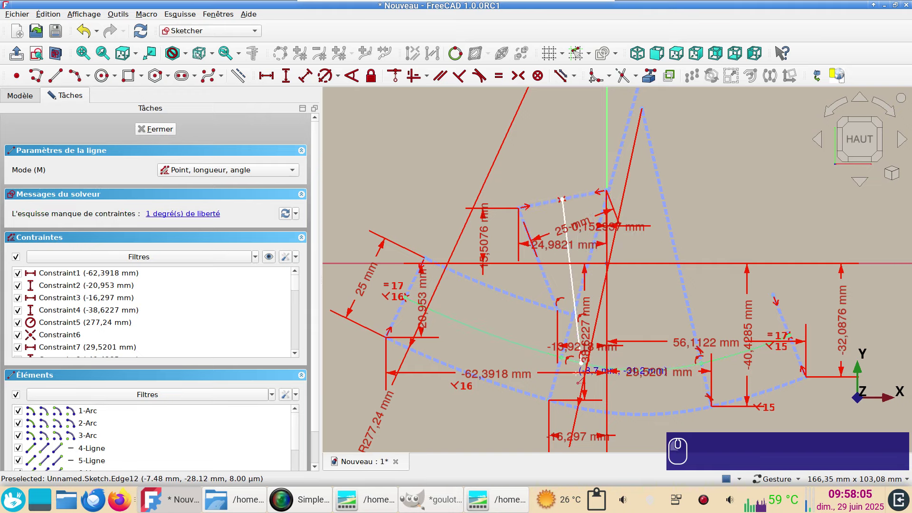
Make the branch centreline parallel to the dashed branch side line and close the sketch.
left_click(575, 304)
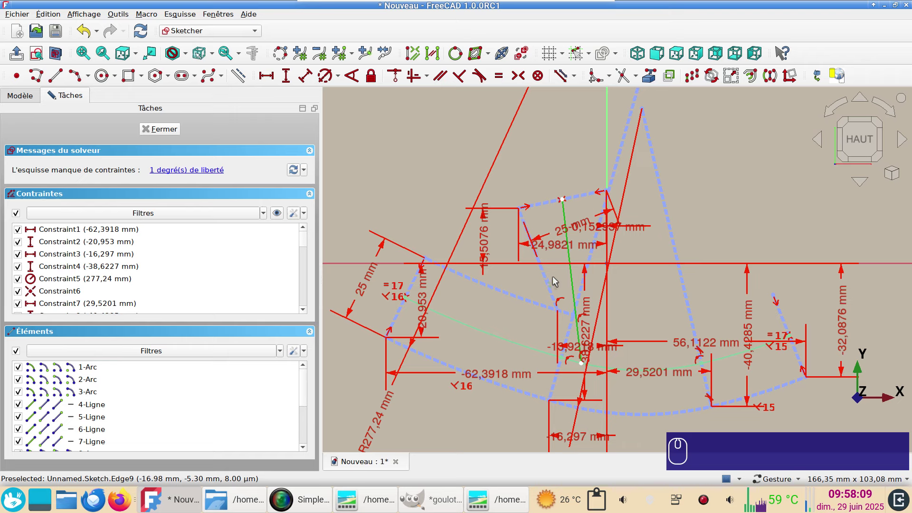
left_click(548, 285)
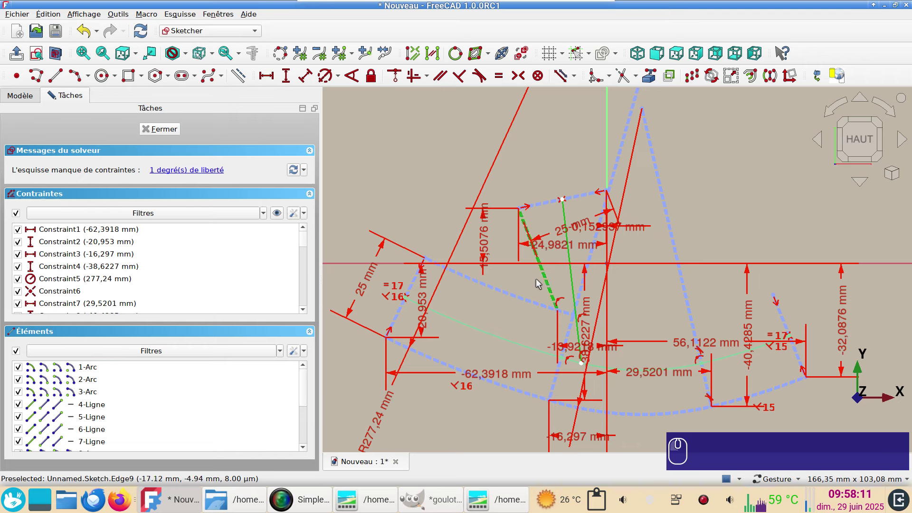
key("p")
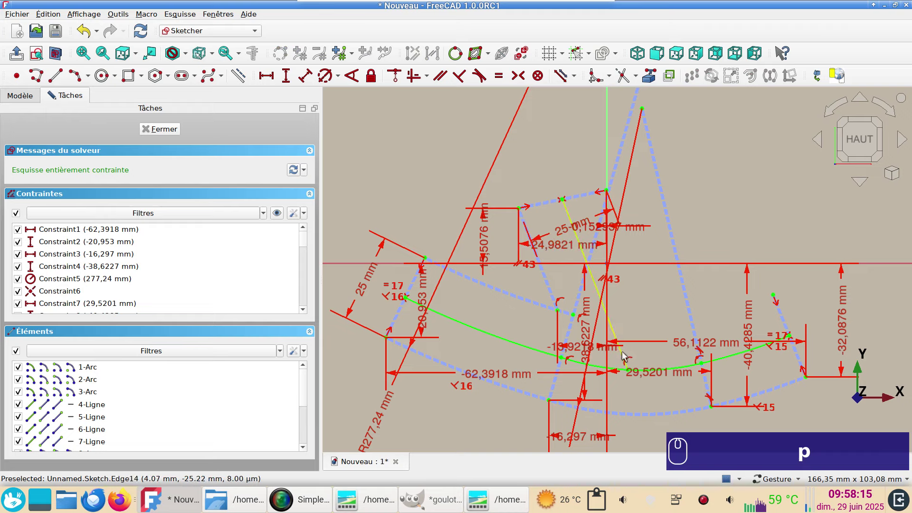
left_click(161, 131)
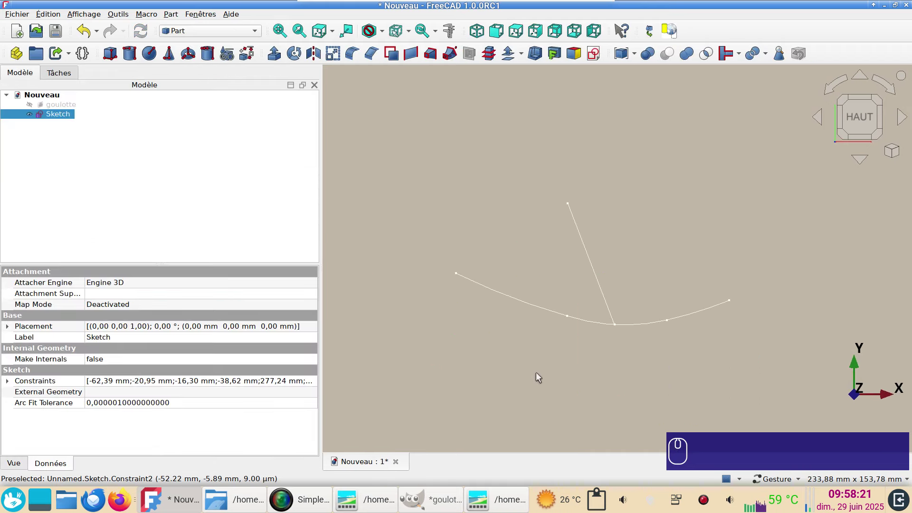
Set the centreline sketch's displayed point size to 10.
right_click(698, 497)
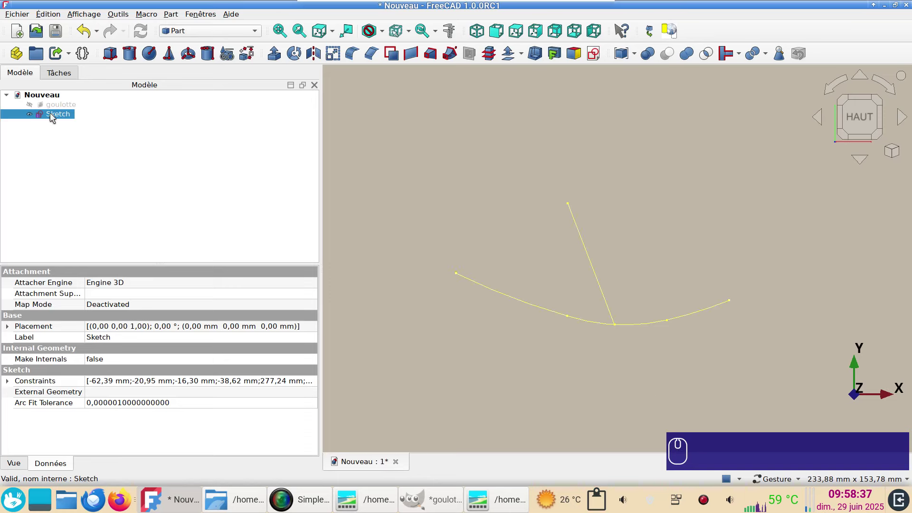
left_click(51, 118)
left_click(14, 463)
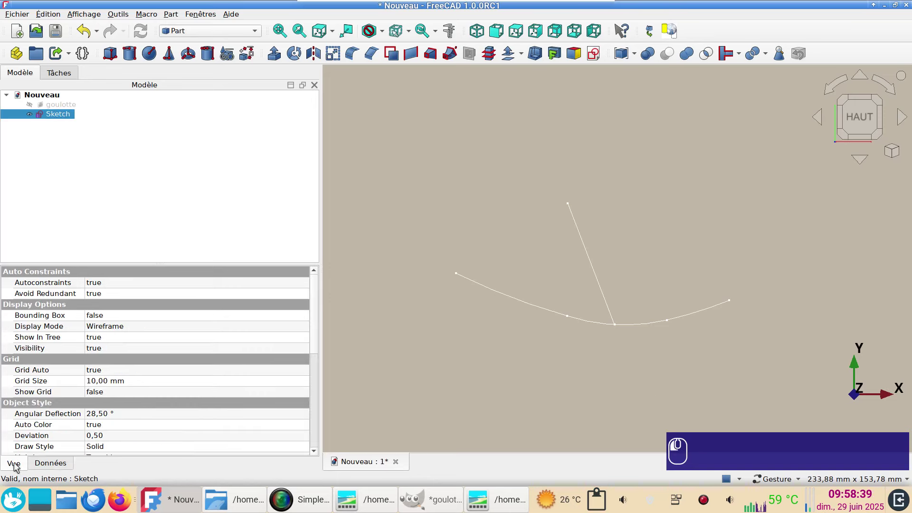
scroll(180, 402, "down", 5)
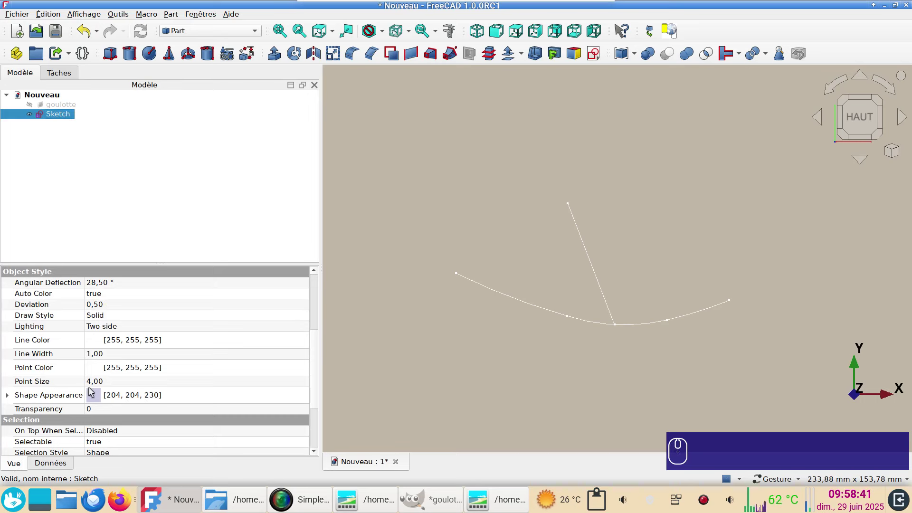
left_click(112, 382)
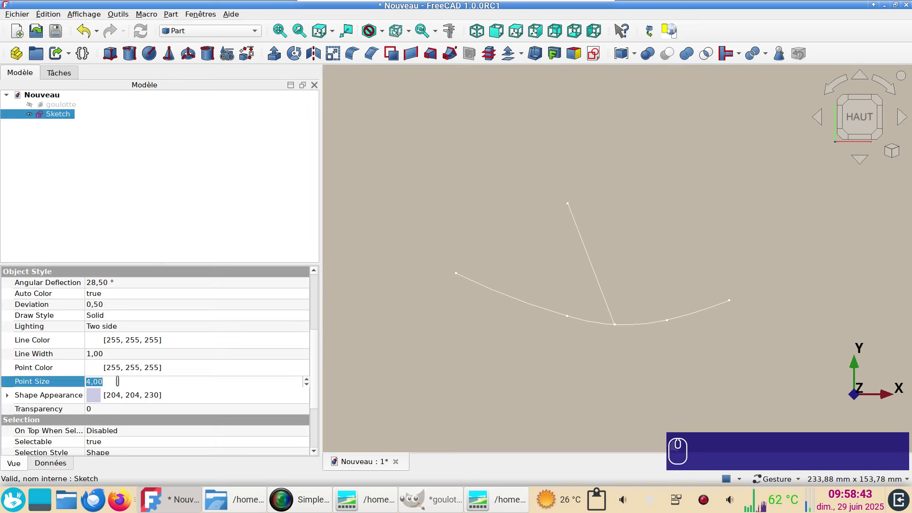
type("10")
key("Return")
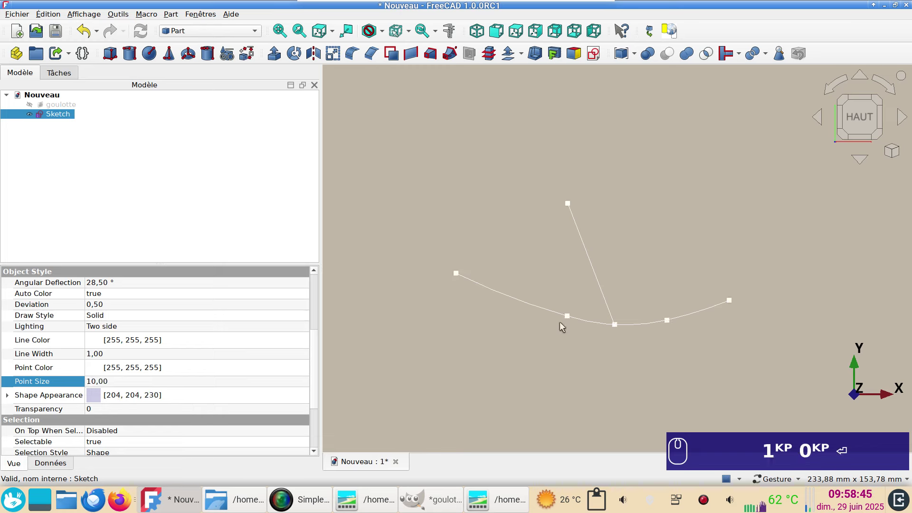
Create a new sketch attached to the centreline's outer arc and its free end with the method Normal à l'arête.
scroll(486, 288, "up", 3)
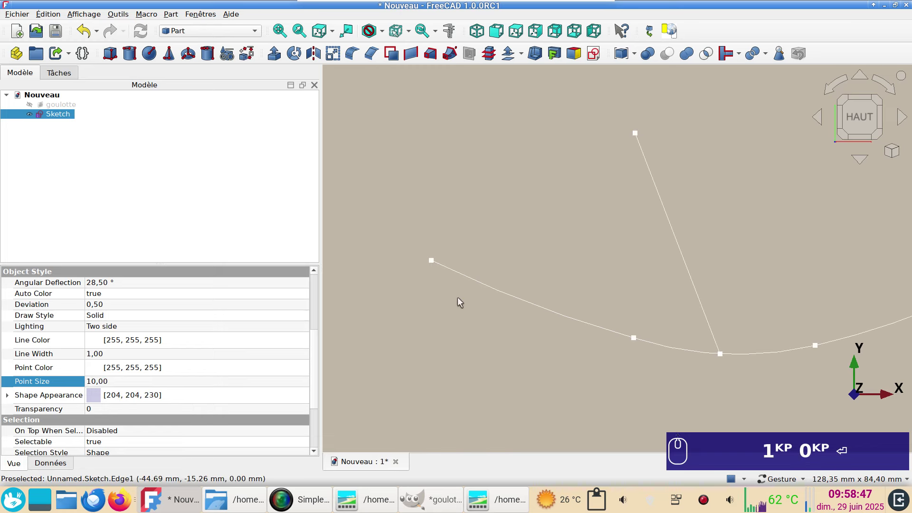
left_click(470, 279)
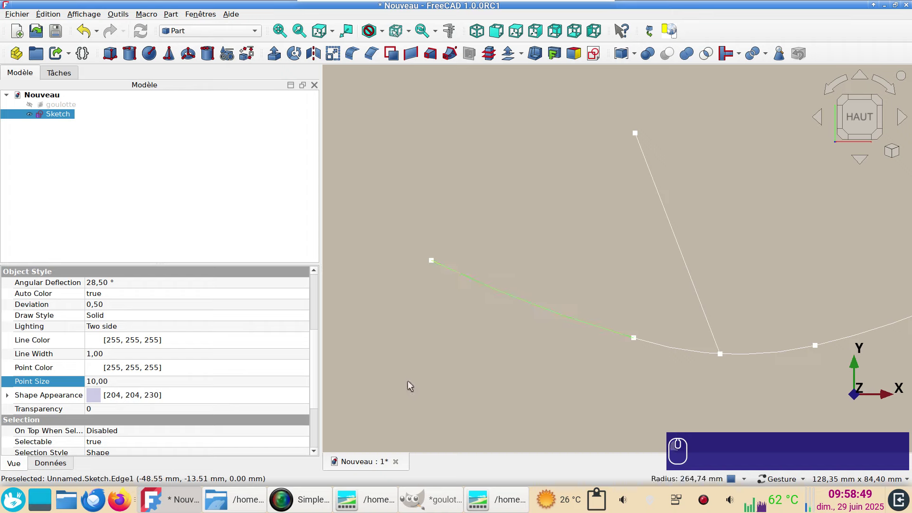
left_click(431, 261, "ctrl")
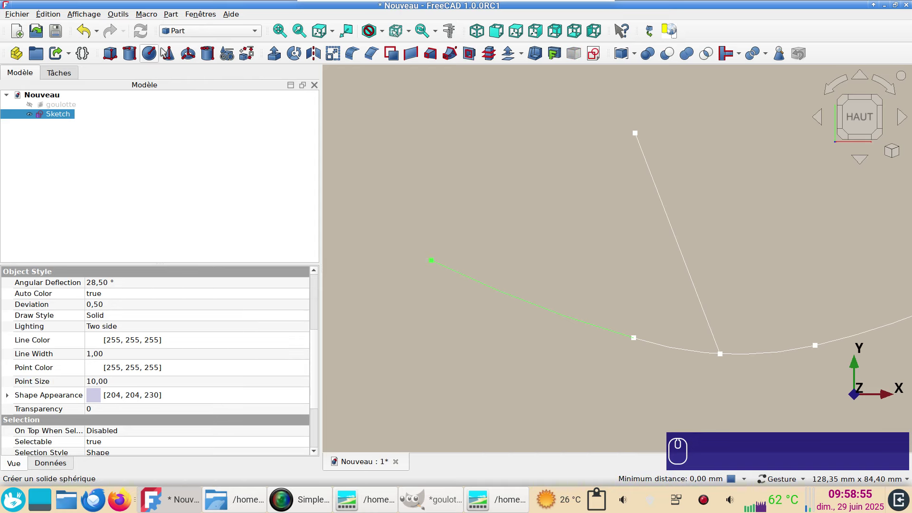
left_click(594, 53)
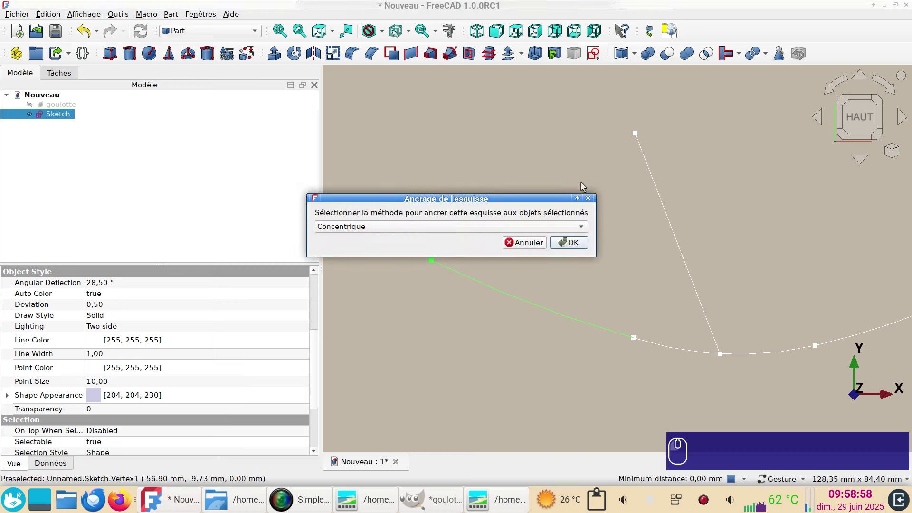
left_click(502, 229)
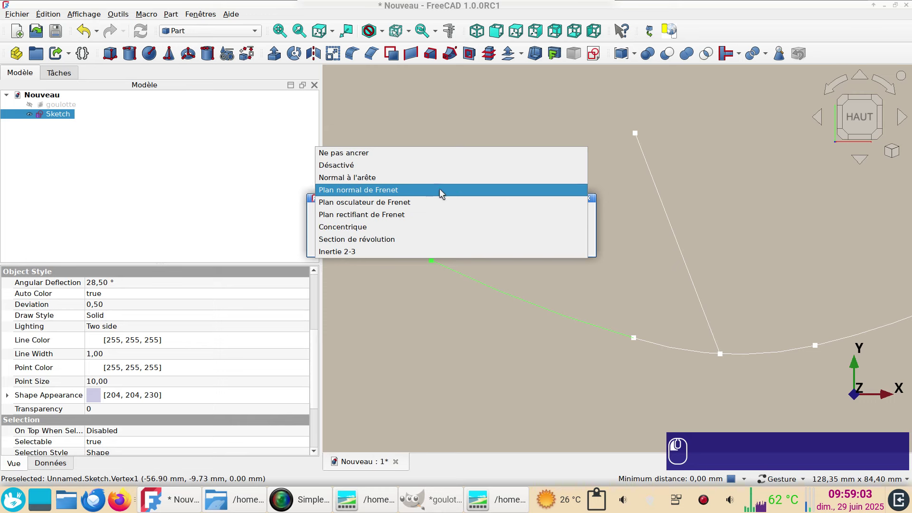
left_click(390, 181)
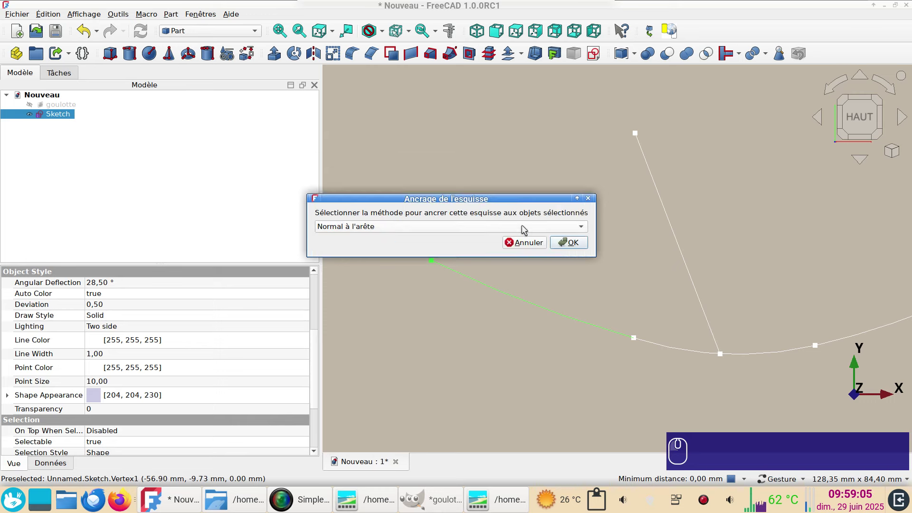
left_click(565, 243)
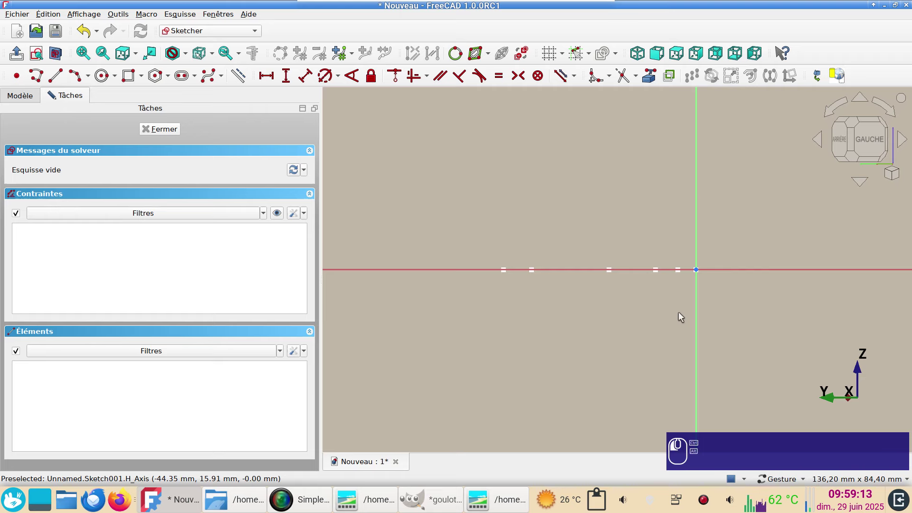
Draw an arc centred on the sketch origin, bulging below the horizontal axis.
mouse_move(678, 313)
left_mouse_down()
mouse_move(647, 340)
mouse_move(674, 378)
mouse_move(637, 393)
mouse_move(594, 377)
mouse_move(658, 315)
mouse_move(643, 367)
left_mouse_up()
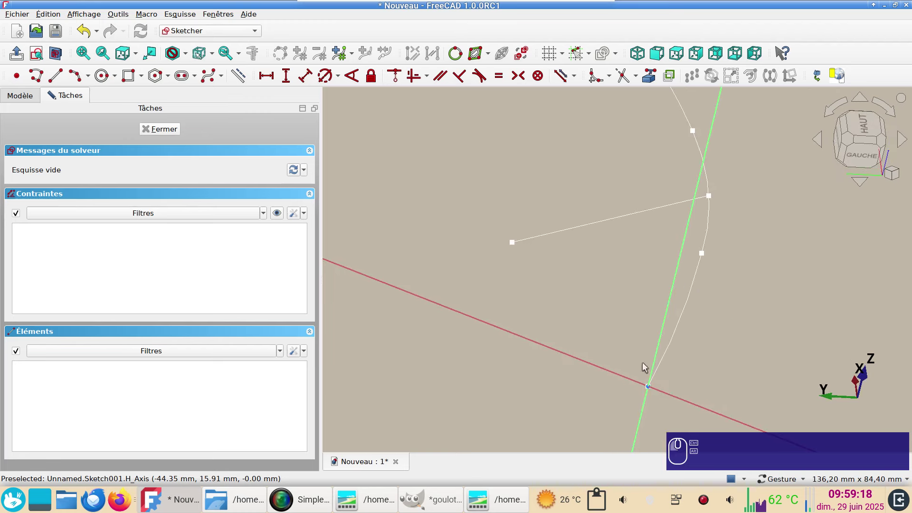
left_click(37, 54)
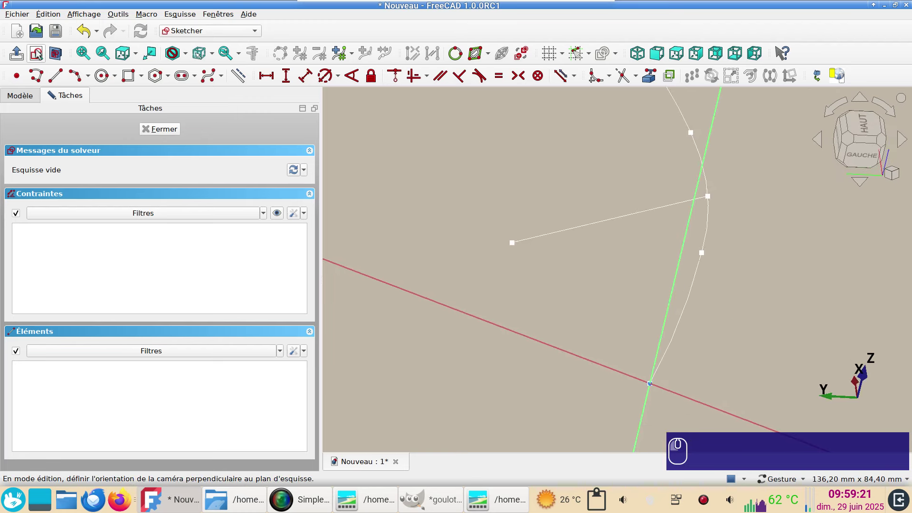
left_click(88, 76)
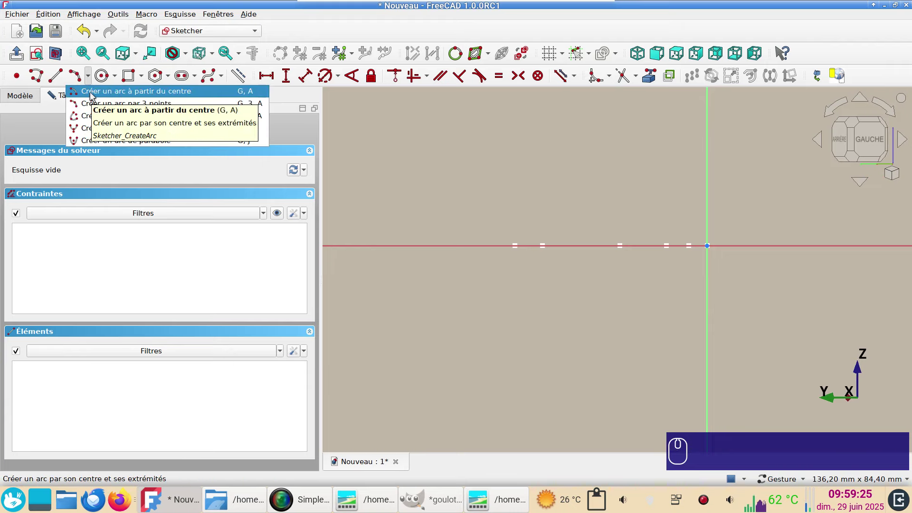
left_click(92, 92)
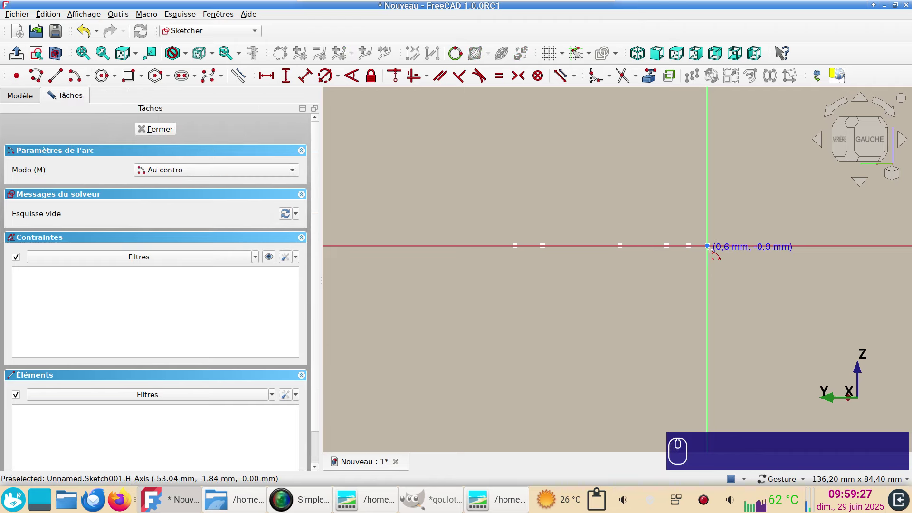
left_click(707, 246)
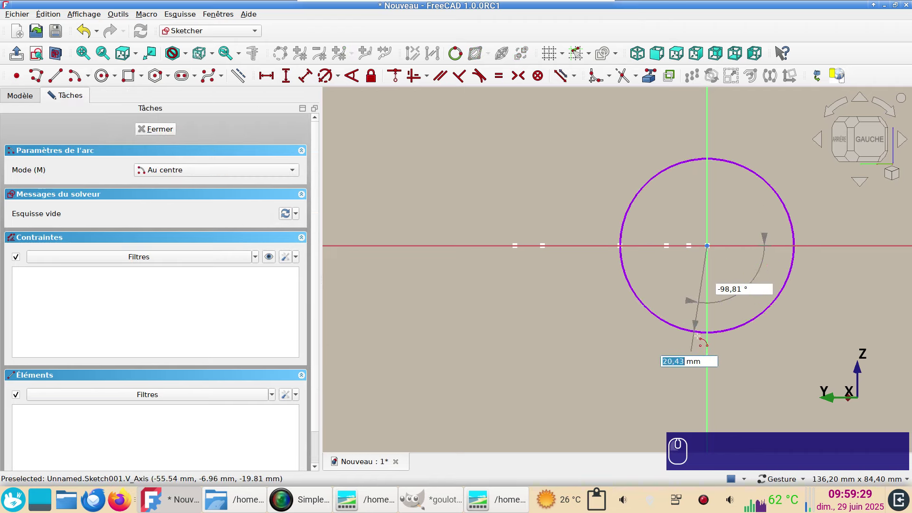
left_click(761, 285)
left_click(665, 297)
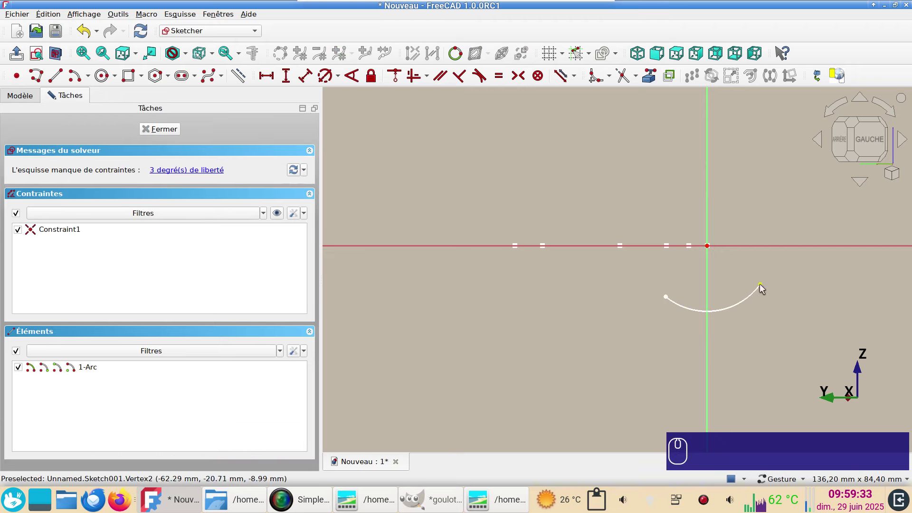
Constrain both arc endpoints onto the horizontal axis to form a lower semicircle.
left_click(760, 284)
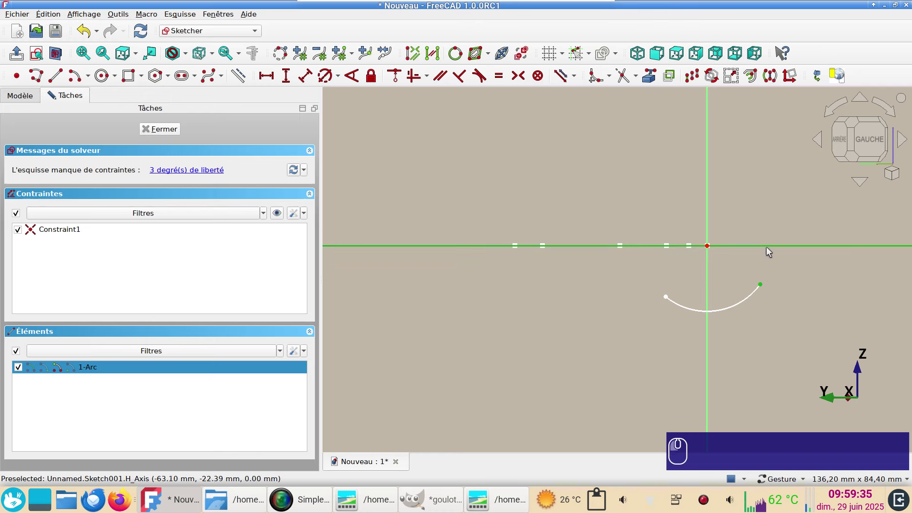
key("c")
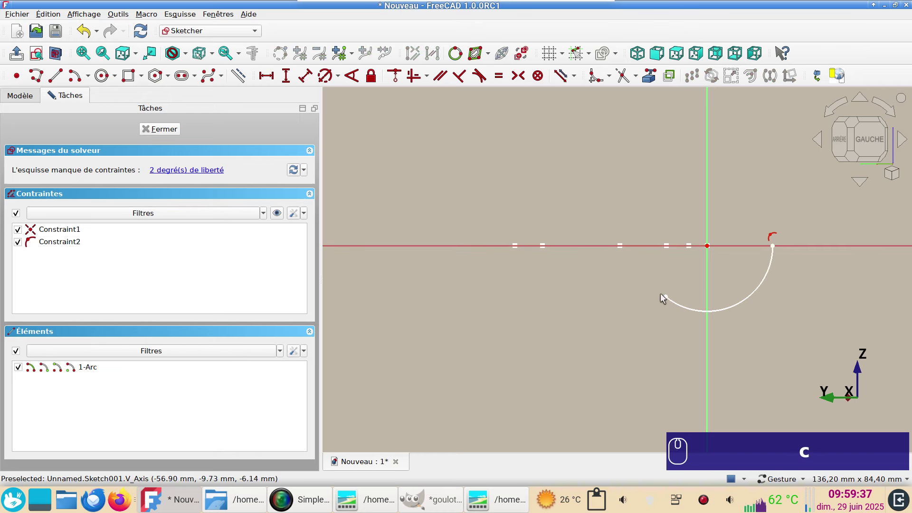
left_click(665, 297)
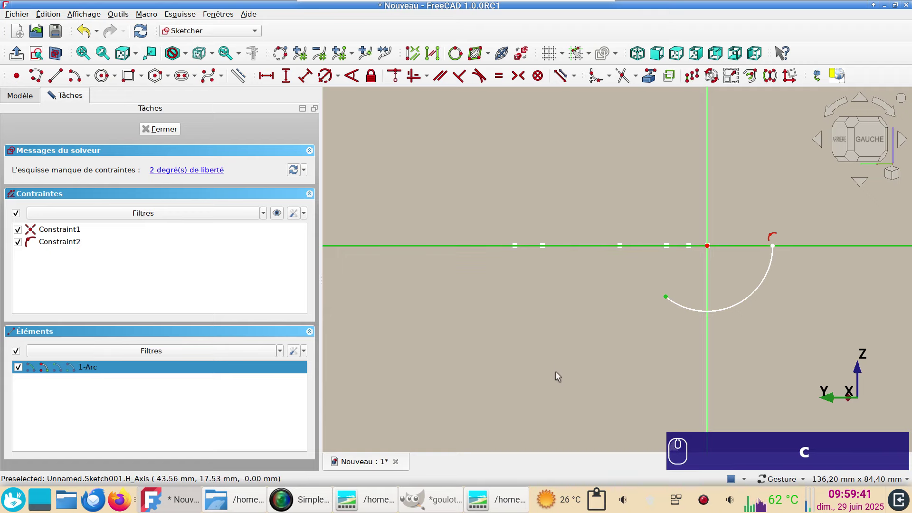
key("c")
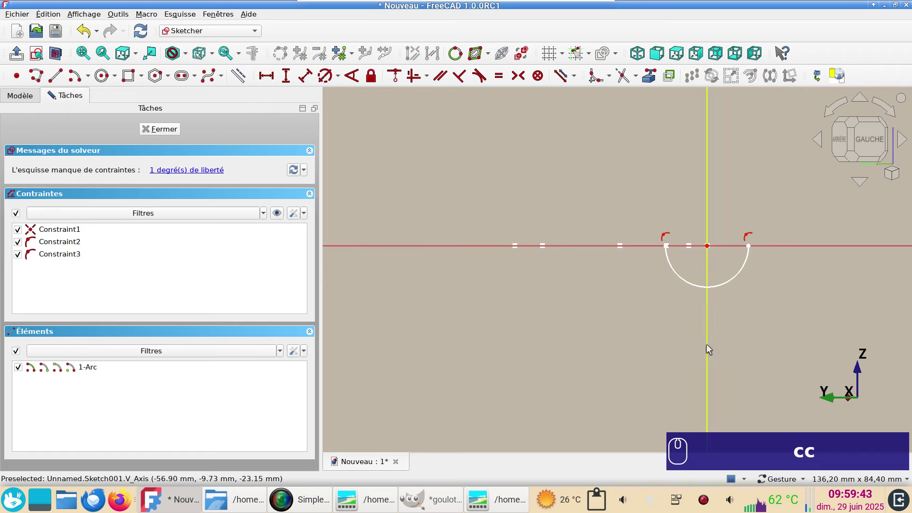
Dimension the semicircle's radius at 12.5 mm.
left_click(697, 286)
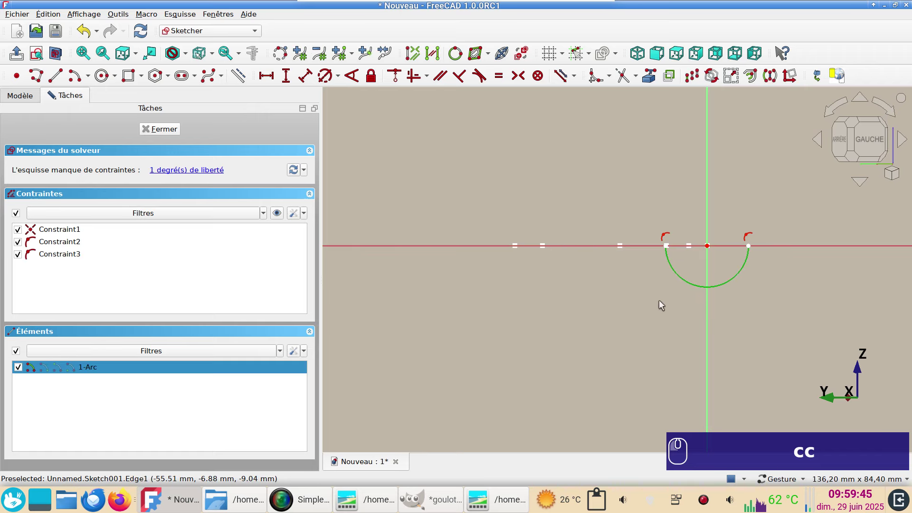
key("d")
double_click(613, 328)
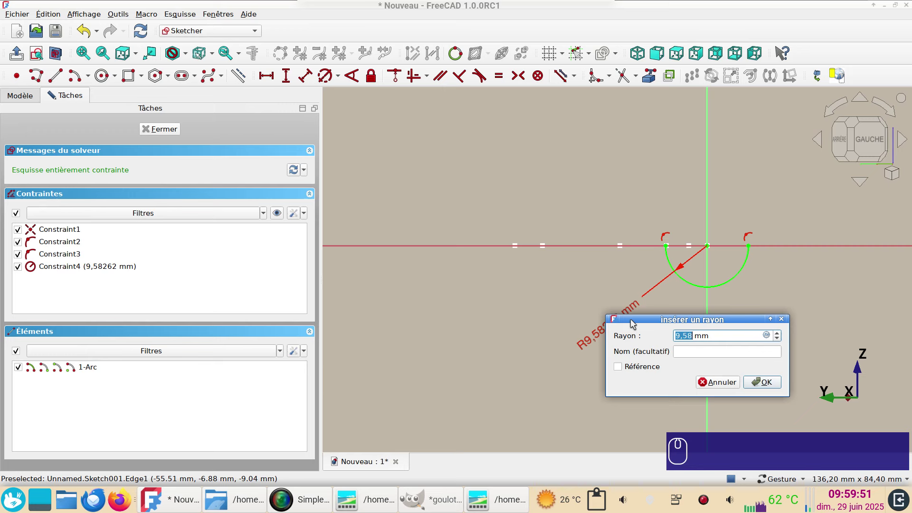
type("12.5")
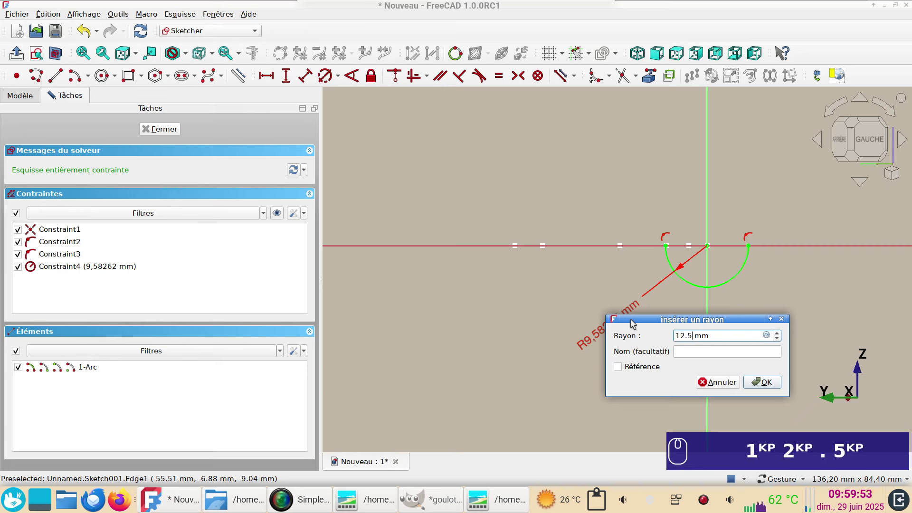
key("Return")
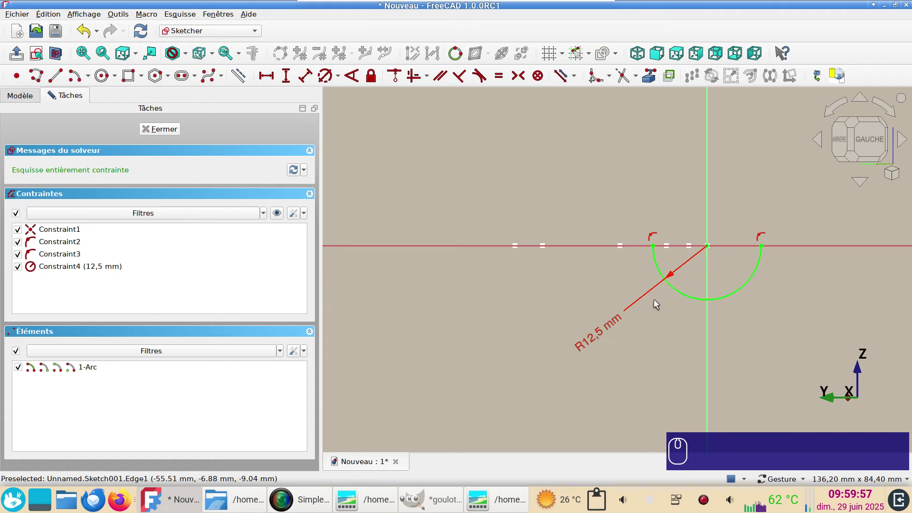
Draw a second, larger arc centred on the origin, around the outside of the 12.5 mm semicircle.
key("k")
key("a")
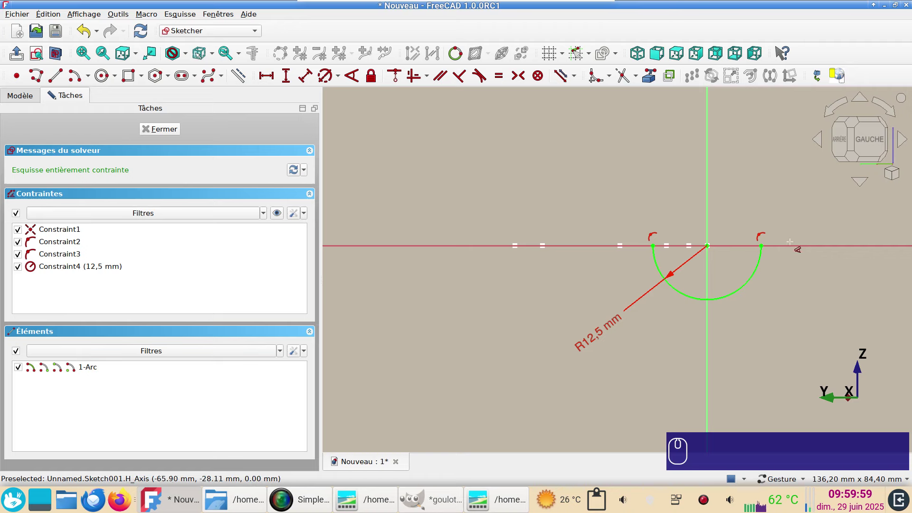
left_click(75, 75)
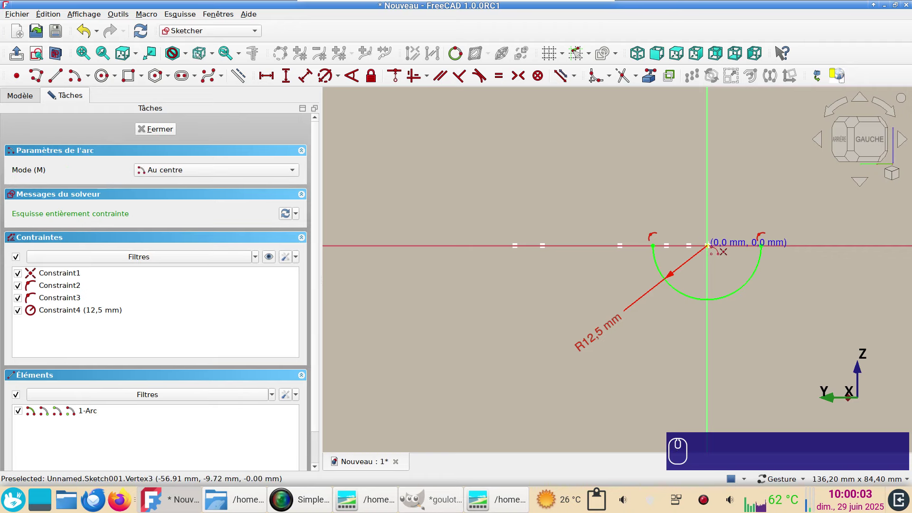
left_click(708, 245)
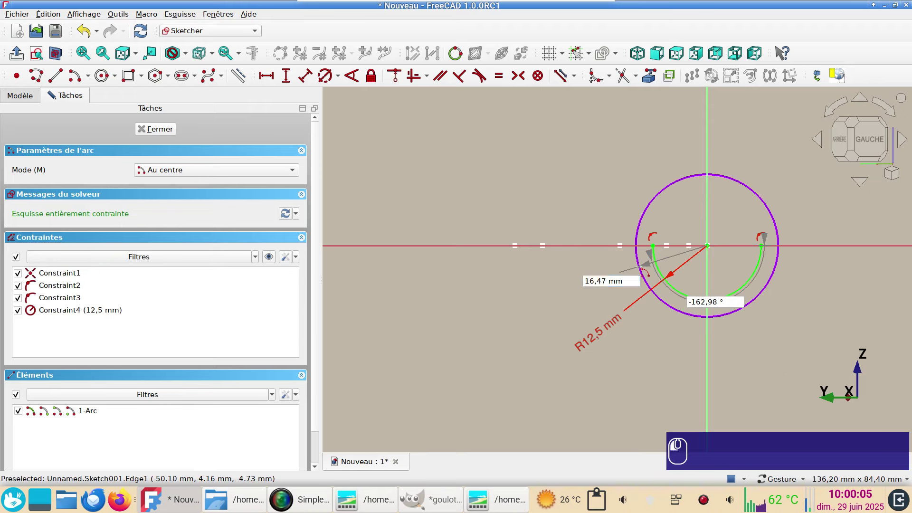
left_click(640, 269)
left_click(801, 275)
right_click(795, 274)
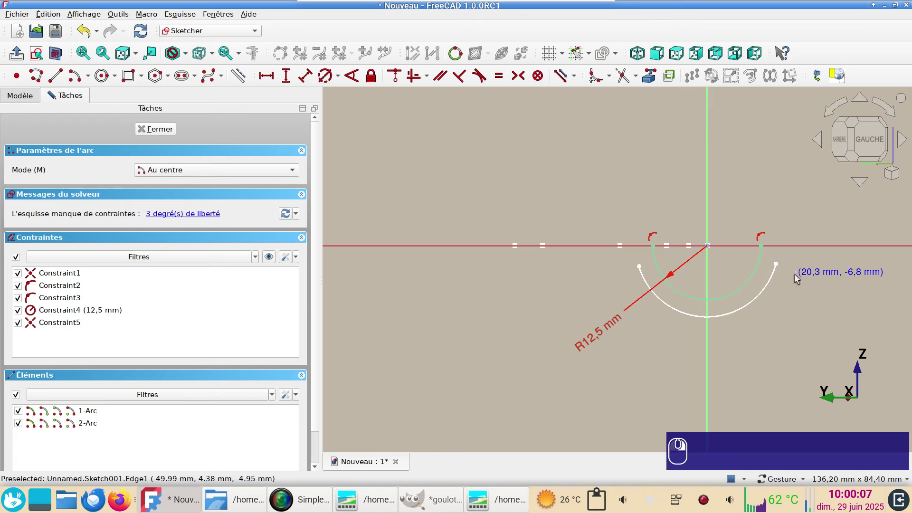
Constrain both endpoints of the outer arc onto the horizontal axis.
left_click(777, 265)
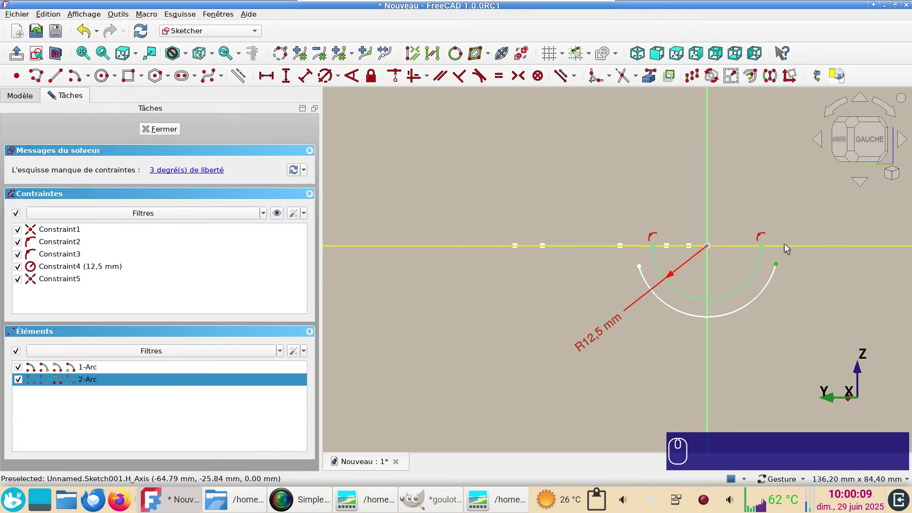
left_click(785, 244)
key("c")
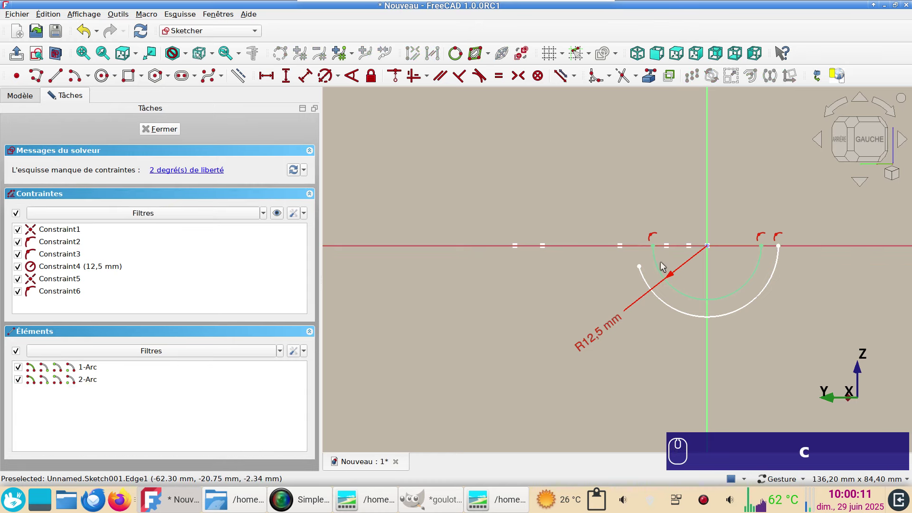
left_click(639, 267)
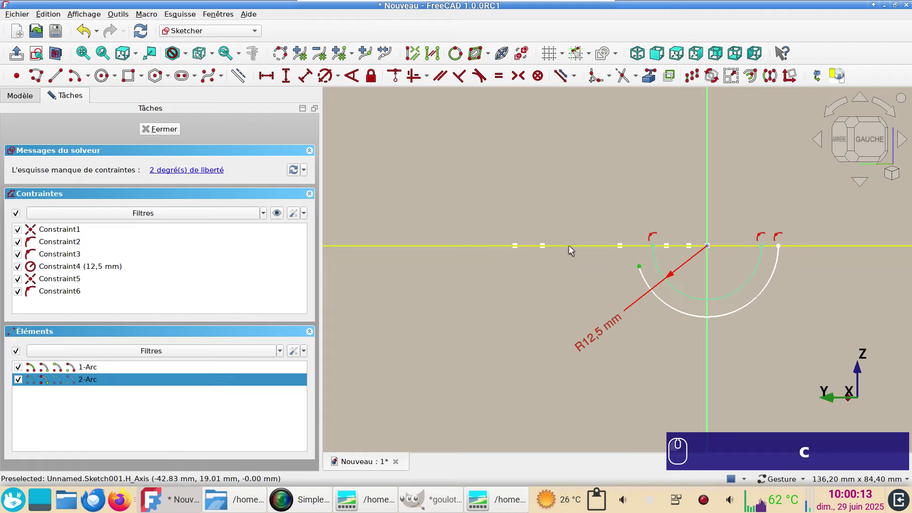
left_click(569, 245)
key("c")
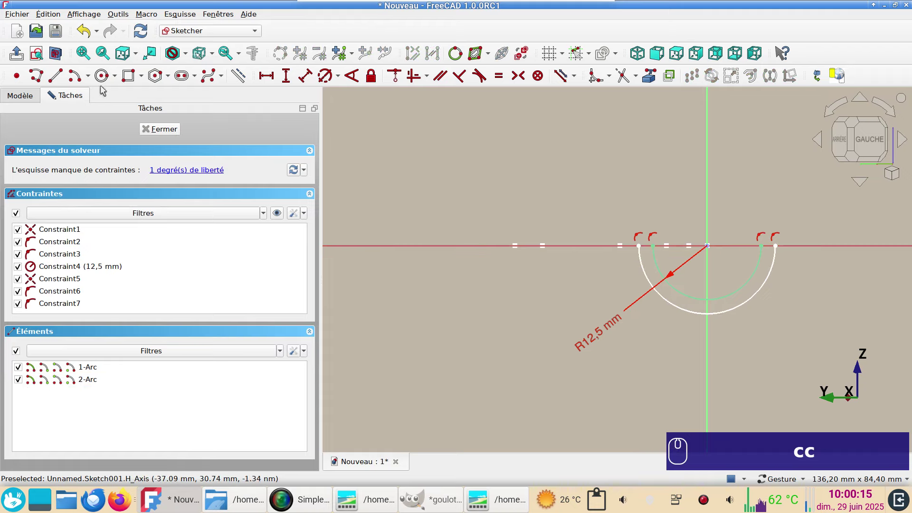
Draw a line along the horizontal axis from the outer arc's end to the neighbouring inner arc's end.
left_click(56, 76)
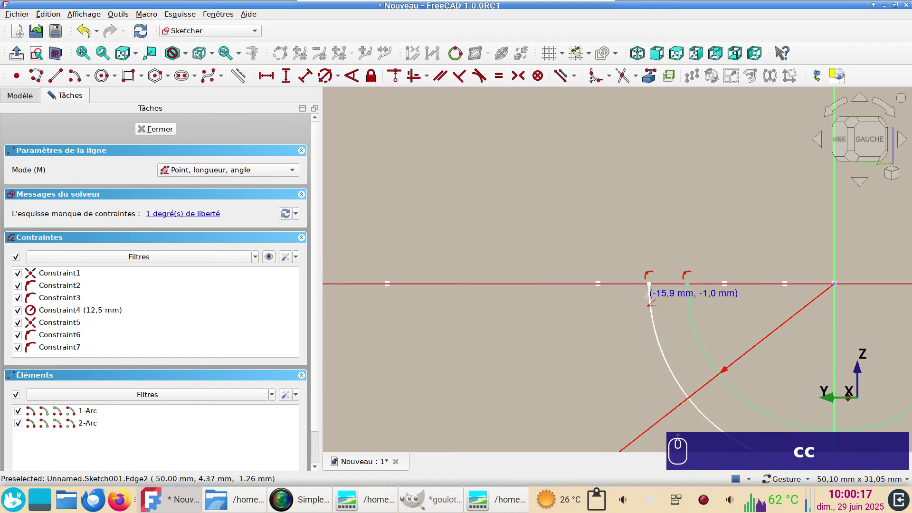
left_click(649, 283)
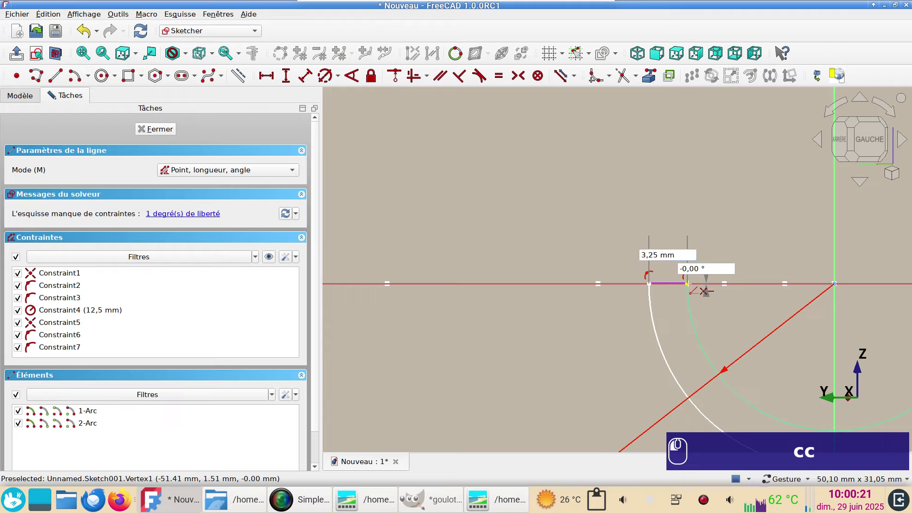
Close both ends of the half-ring profile with short lines joining the inner and outer arcs' endpoints along the horizontal axis.
left_click(687, 283)
mouse_move(655, 240)
right_mouse_down()
mouse_move(379, 209)
mouse_move(100, 207)
right_mouse_up()
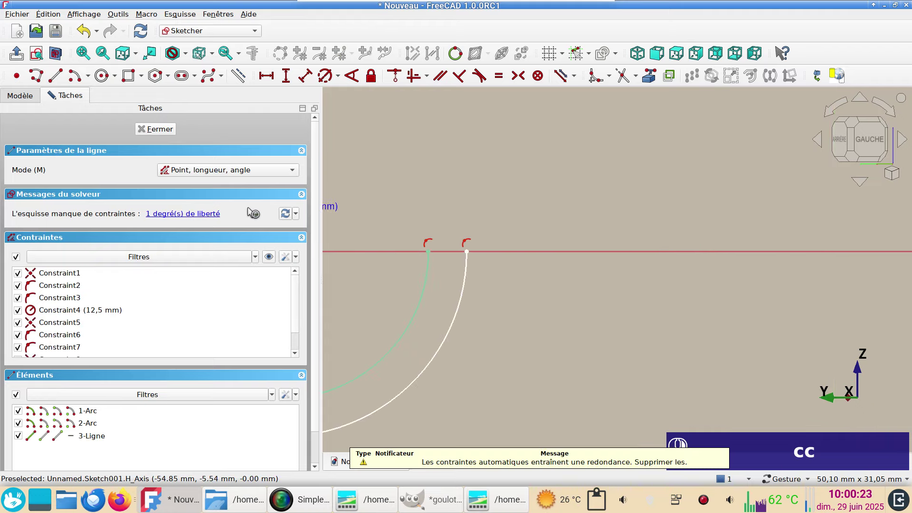
left_click(428, 252)
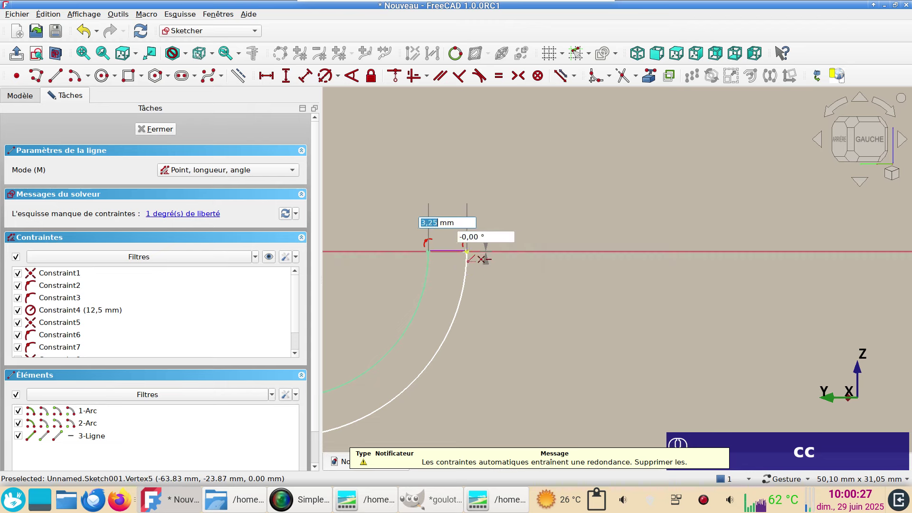
left_click(466, 252)
key("Escape")
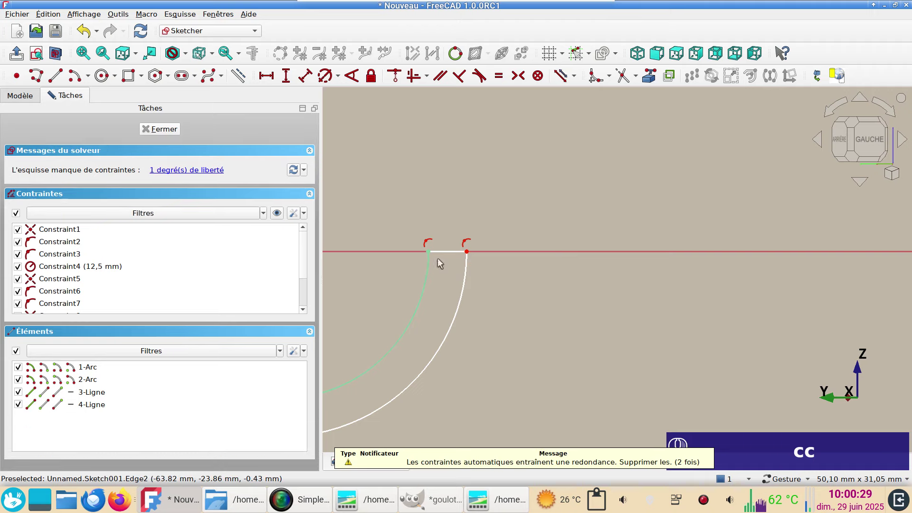
Constrain the short closing line's length to 2 mm and close the sketch.
left_click(447, 252)
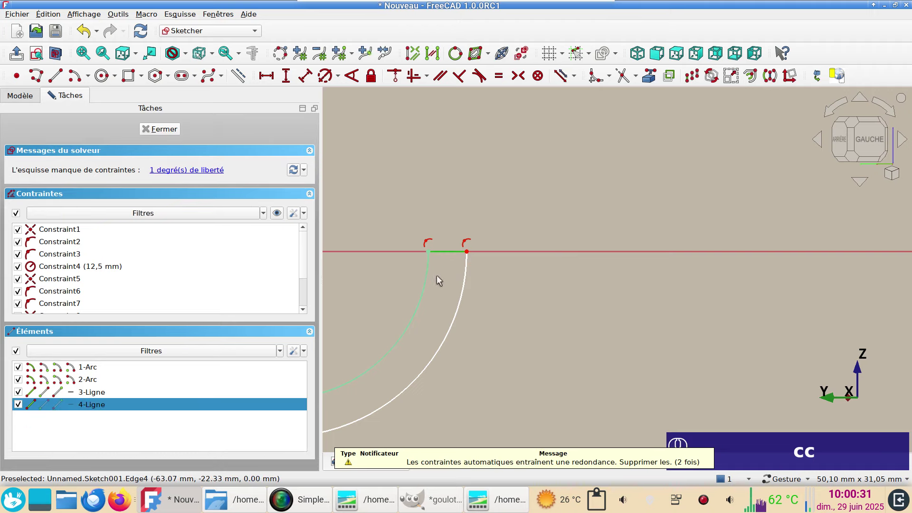
type("l")
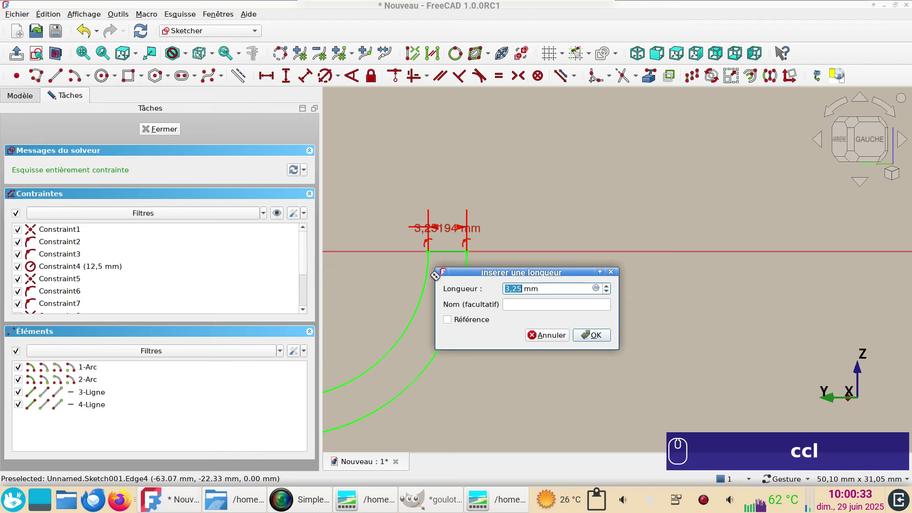
type("2")
left_click(584, 336)
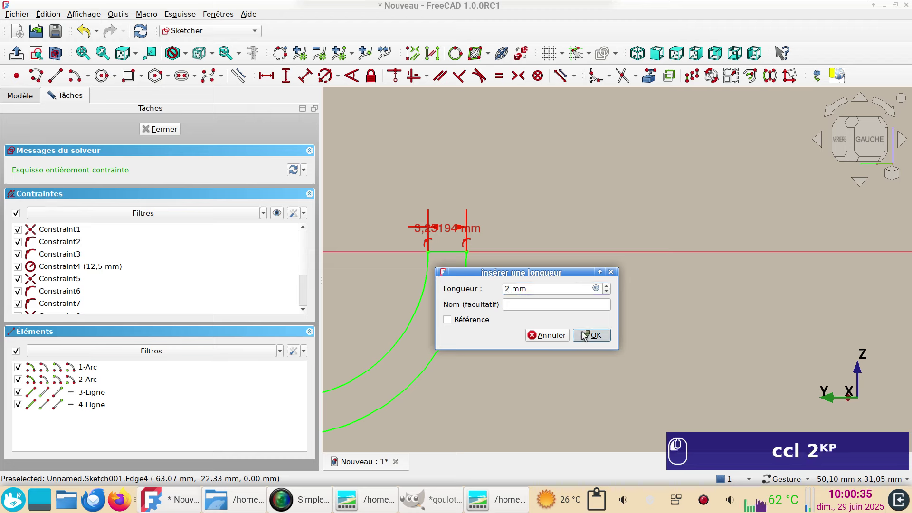
scroll(542, 318, "down", 2)
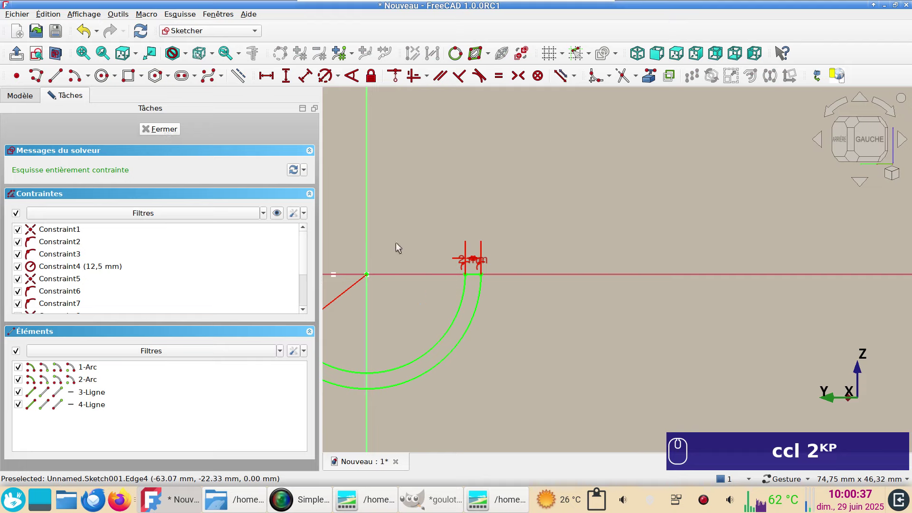
scroll(485, 278, "down", 3)
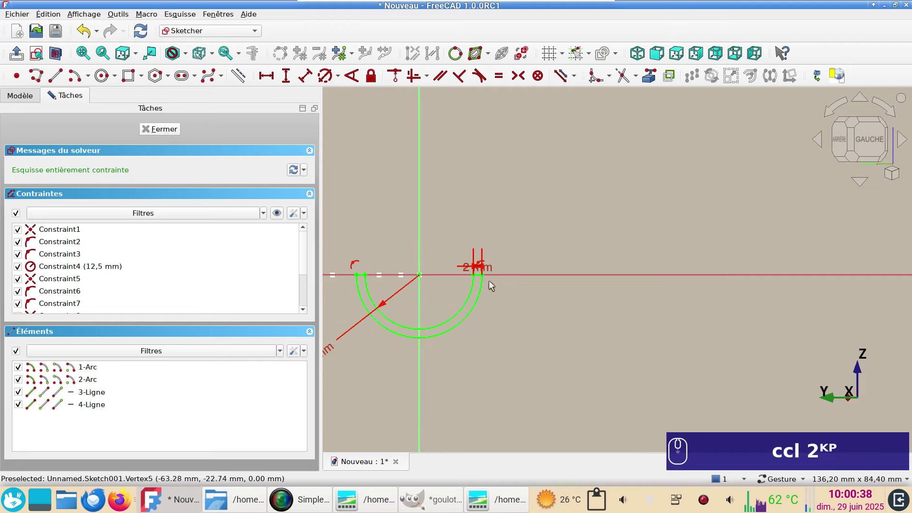
left_click(159, 129)
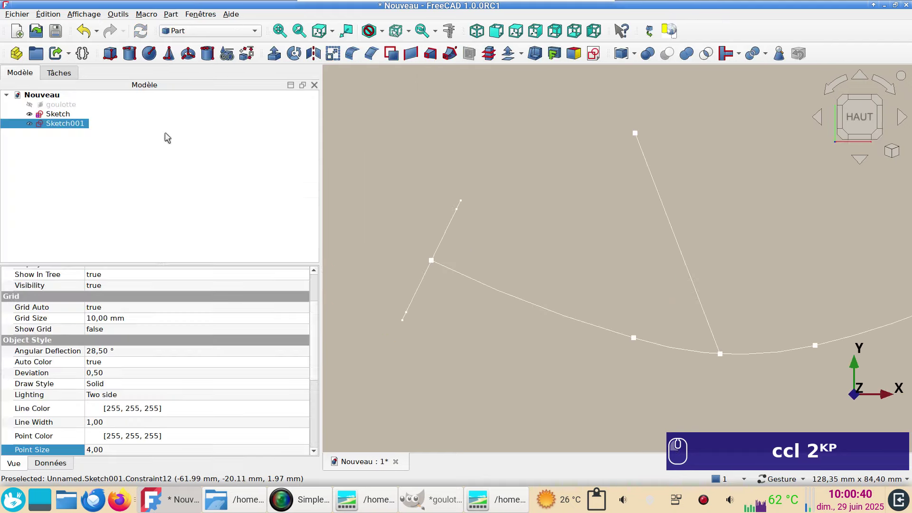
Create a new sketch attached normal to the straight inner line of the path sketch (Normal à l'arête), at its free endpoint.
left_click(649, 169)
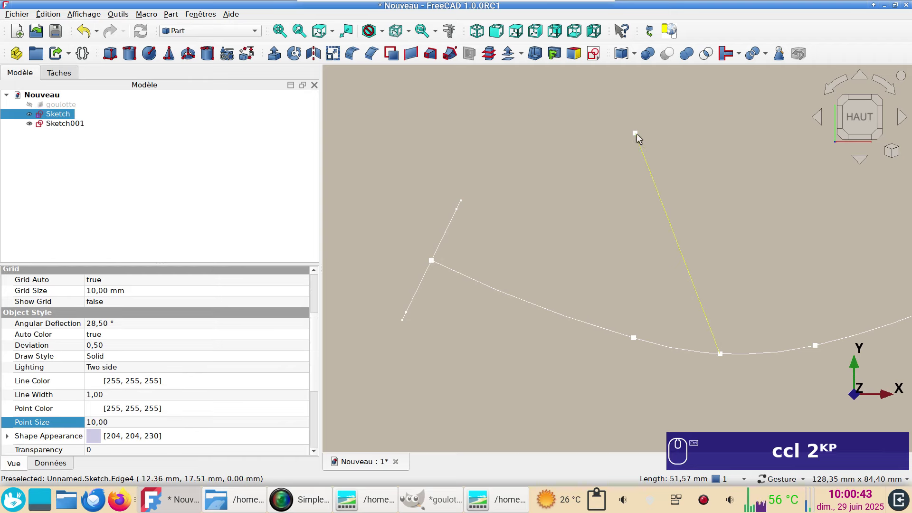
left_click(637, 134)
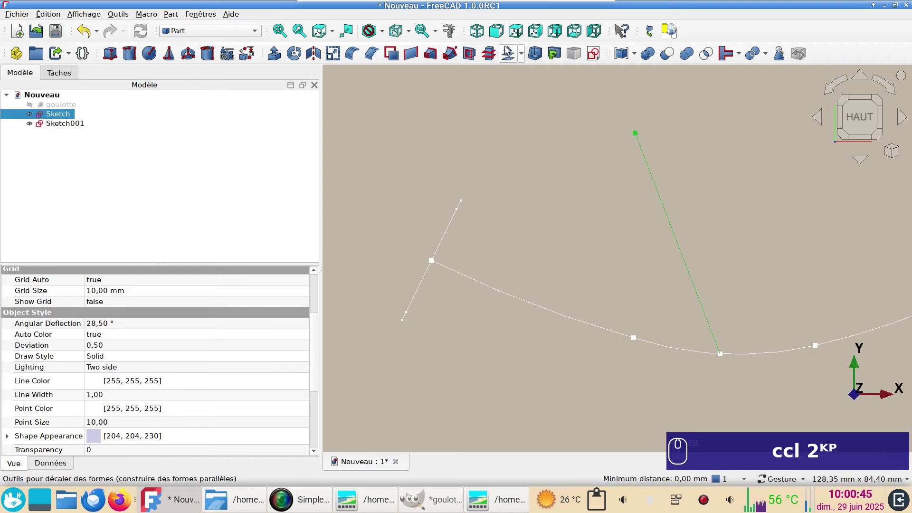
left_click(594, 54)
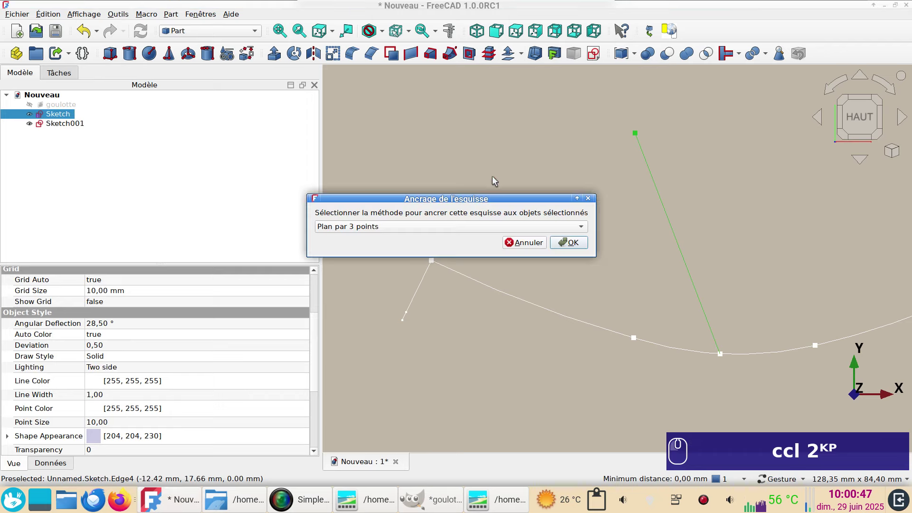
left_click(398, 230)
left_click(372, 213)
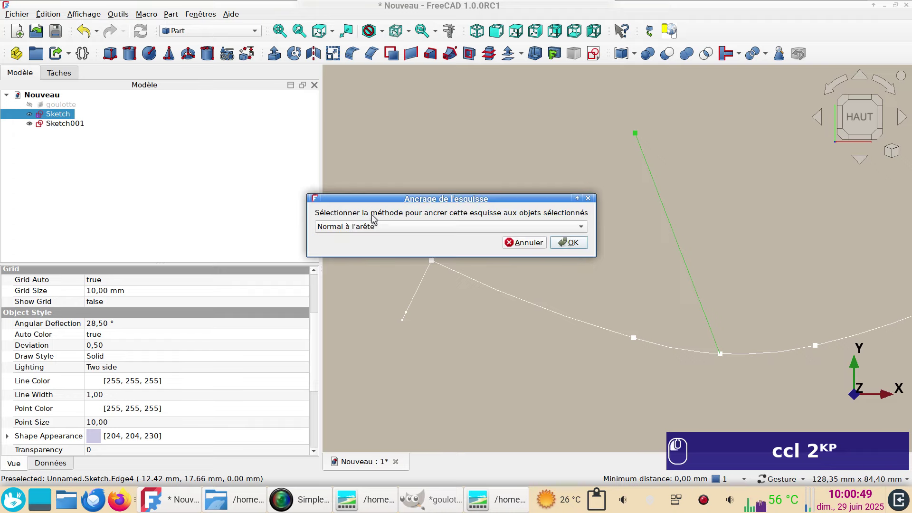
left_click(568, 241)
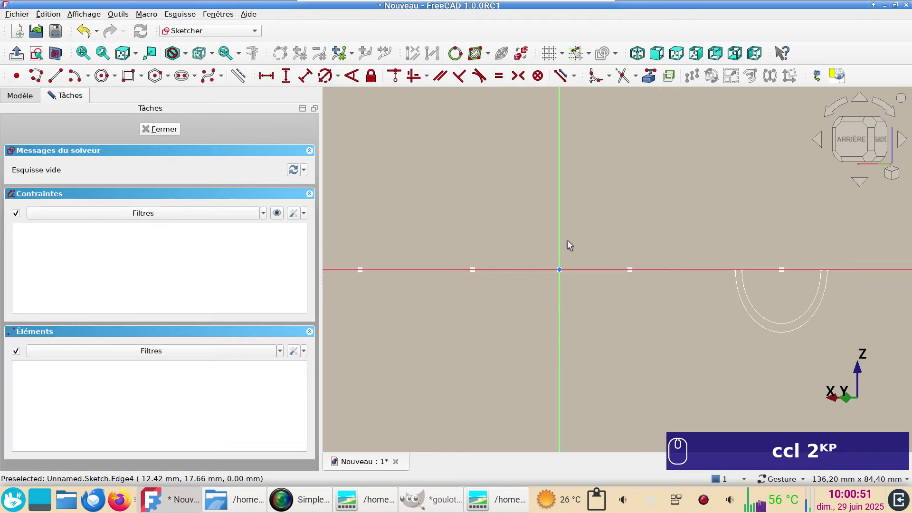
Draw an arc centred on the sketch origin, opening upward below the horizontal axis.
left_click(74, 75)
left_click(559, 270)
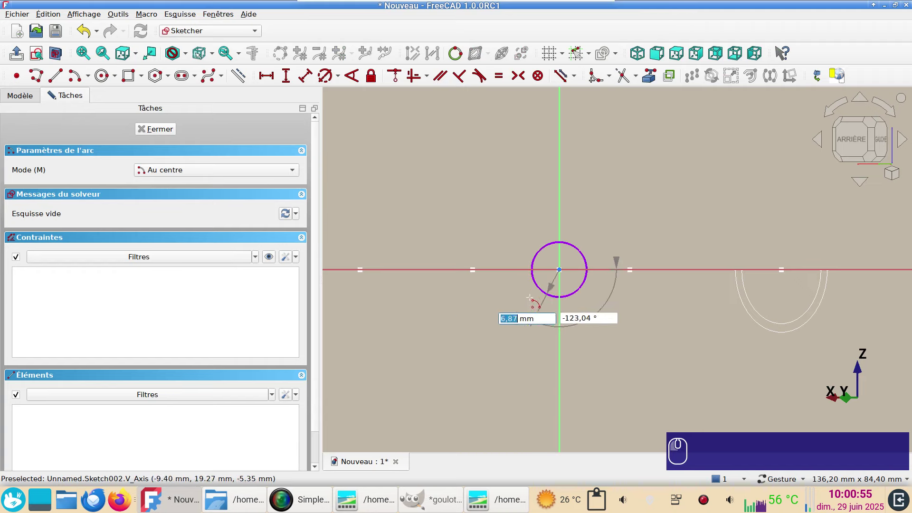
left_click(511, 297)
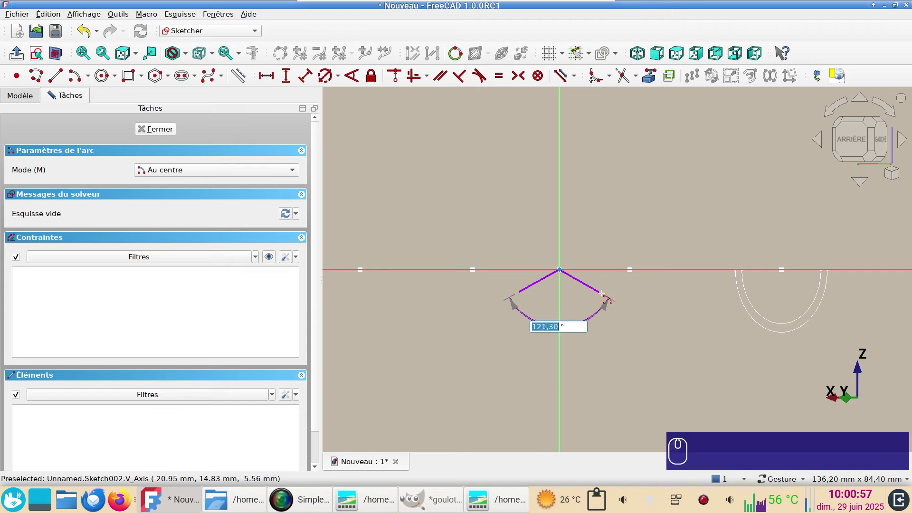
left_click(608, 299)
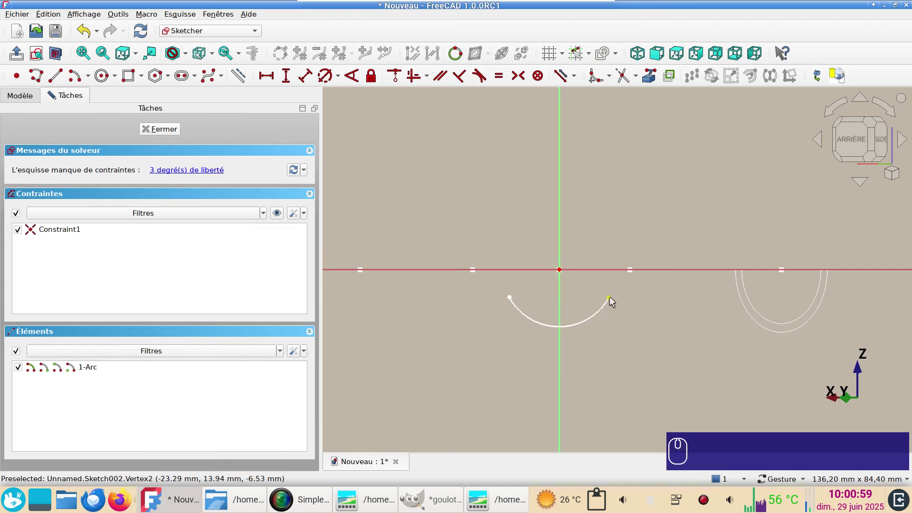
Constrain both endpoints of the arc onto the horizontal axis to form a semicircle.
left_click(609, 298)
left_click(649, 270)
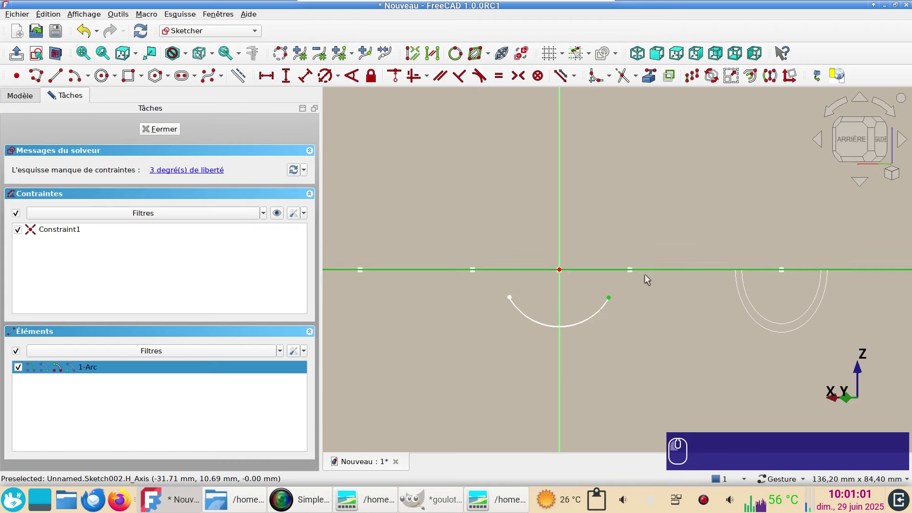
key("c")
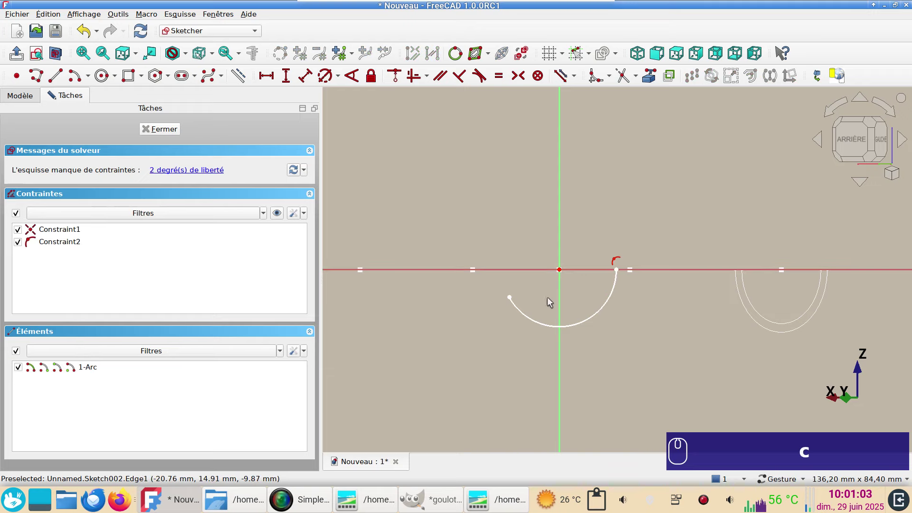
left_click(509, 297)
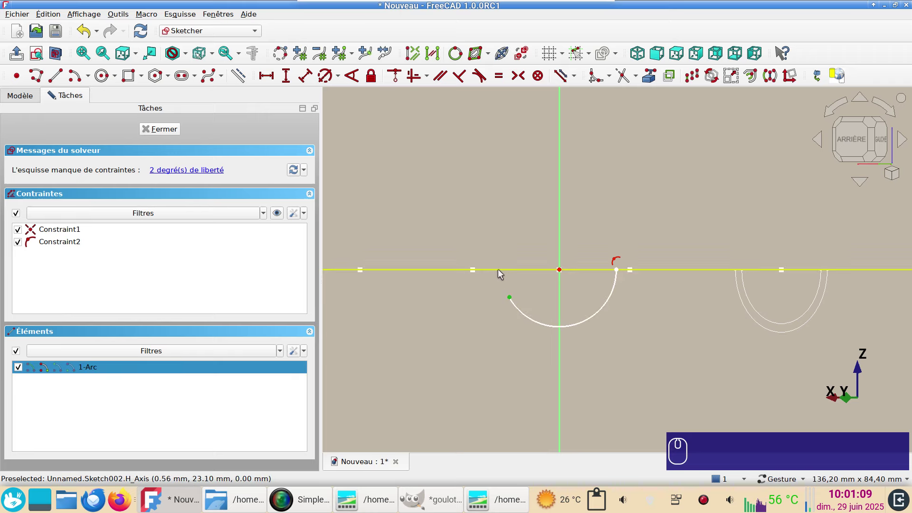
left_click(498, 270)
key("c")
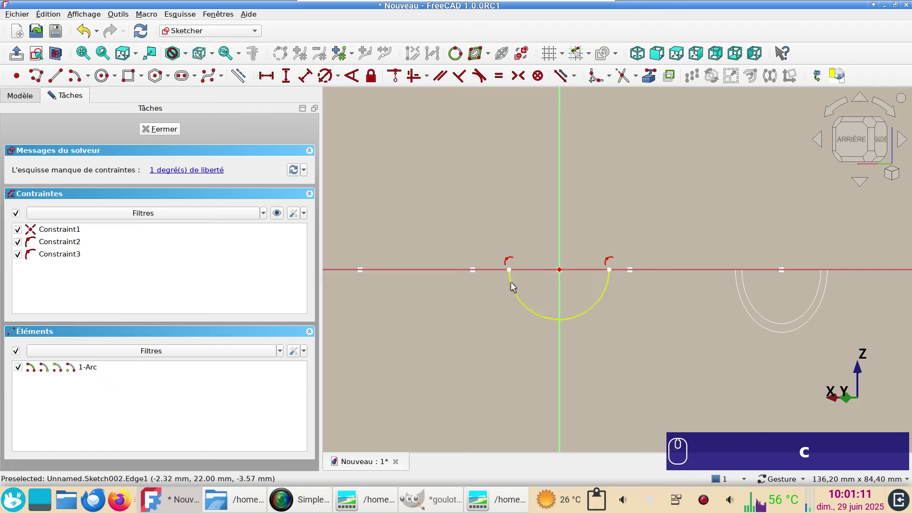
Constrain the semicircular arc's radius to 12.5 mm, placing the dimension outside it.
left_click(516, 292)
key("d")
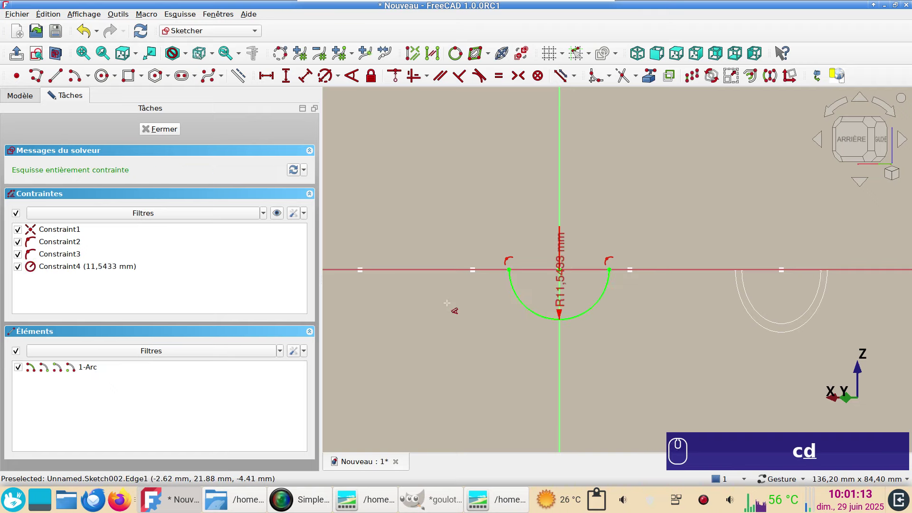
left_click(449, 350)
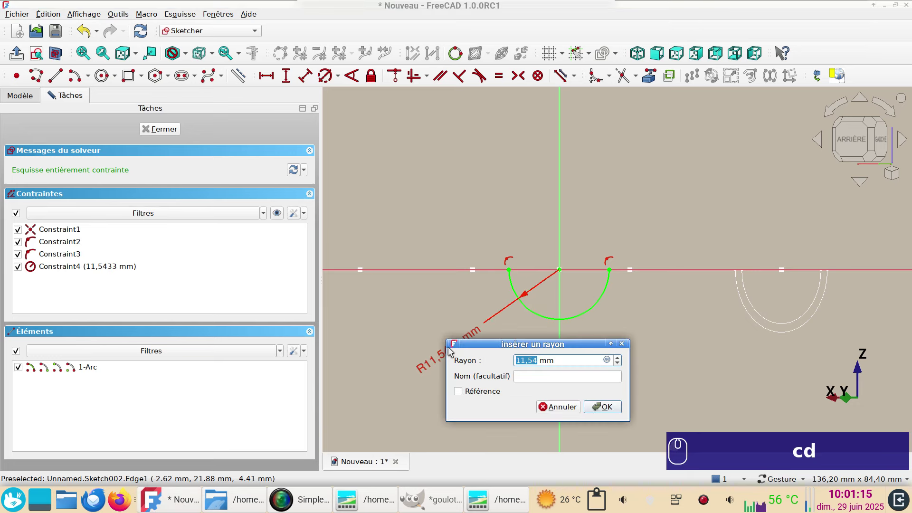
type("12,5")
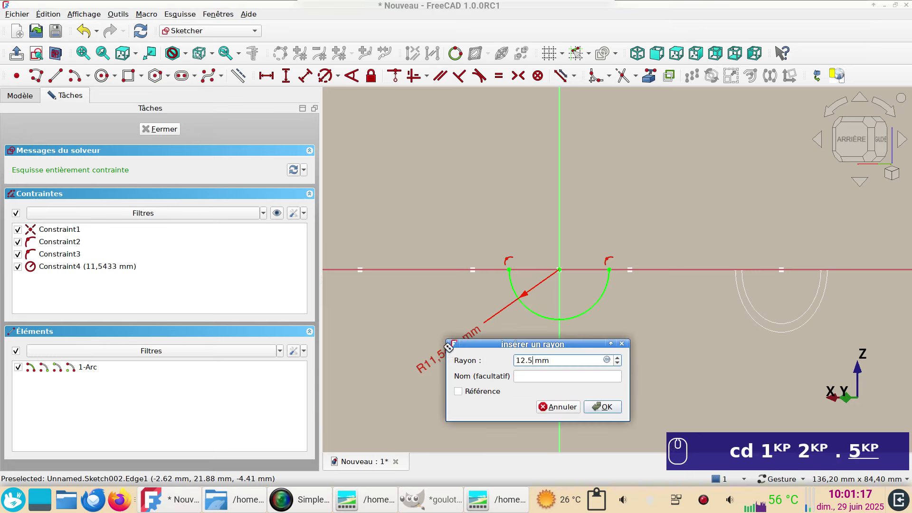
key("Return")
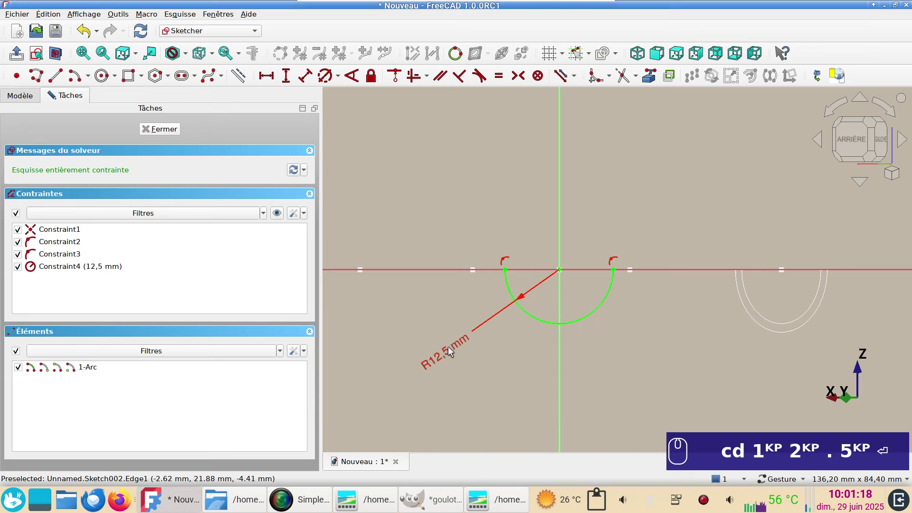
Draw a larger arc around the 12.5 mm one, centred on the origin and lying below the horizontal axis.
left_click(75, 75)
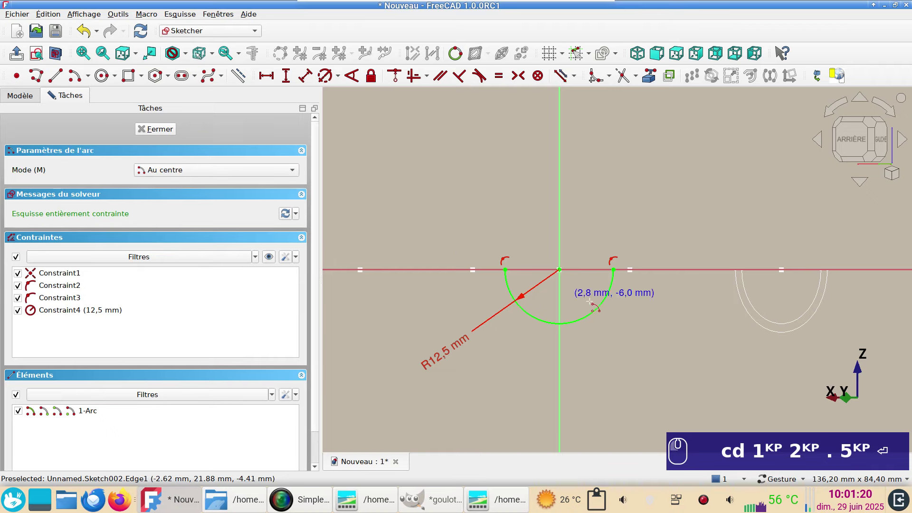
left_click(559, 270)
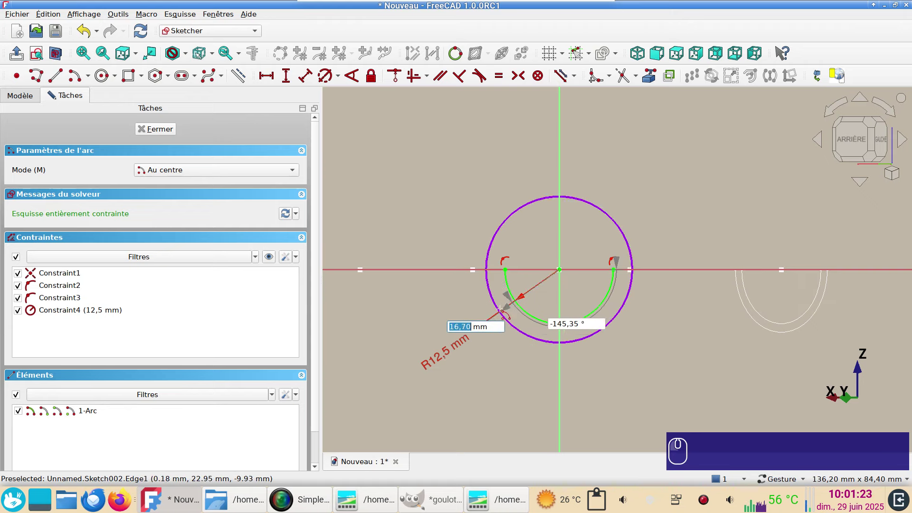
left_click(476, 298)
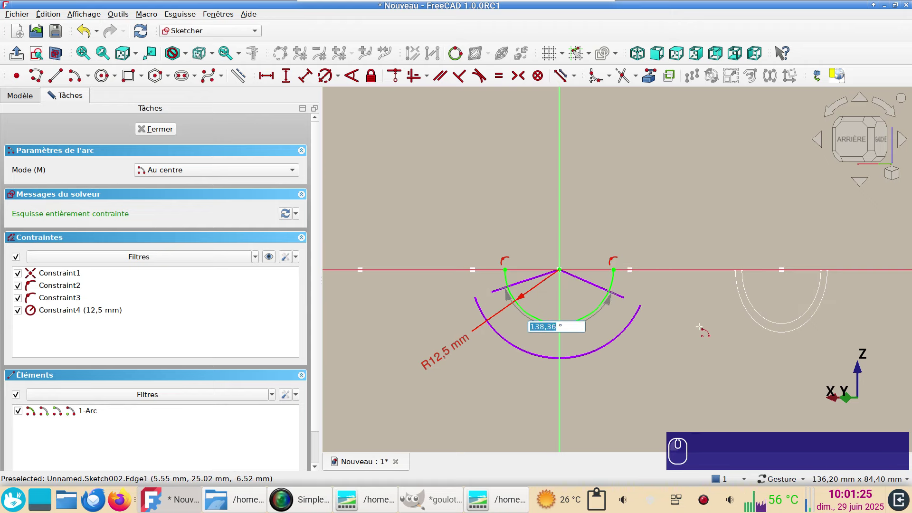
left_click(645, 299)
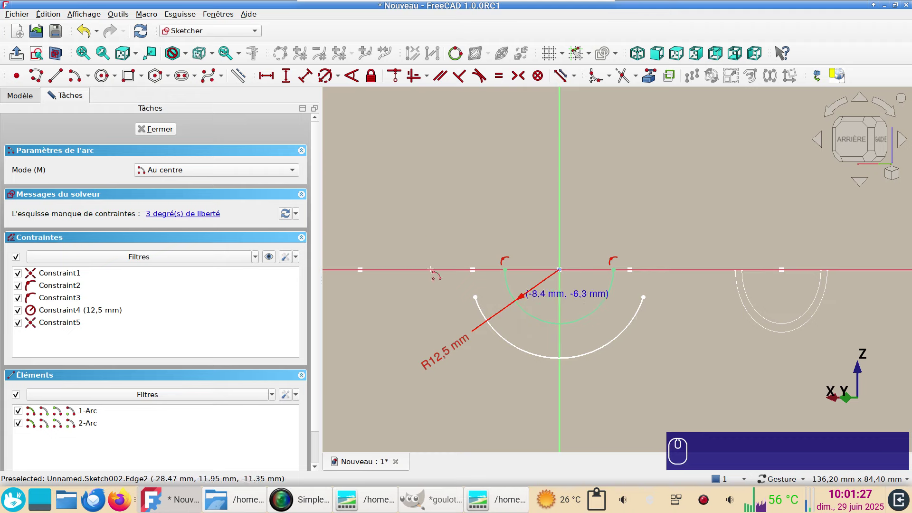
key("Escape")
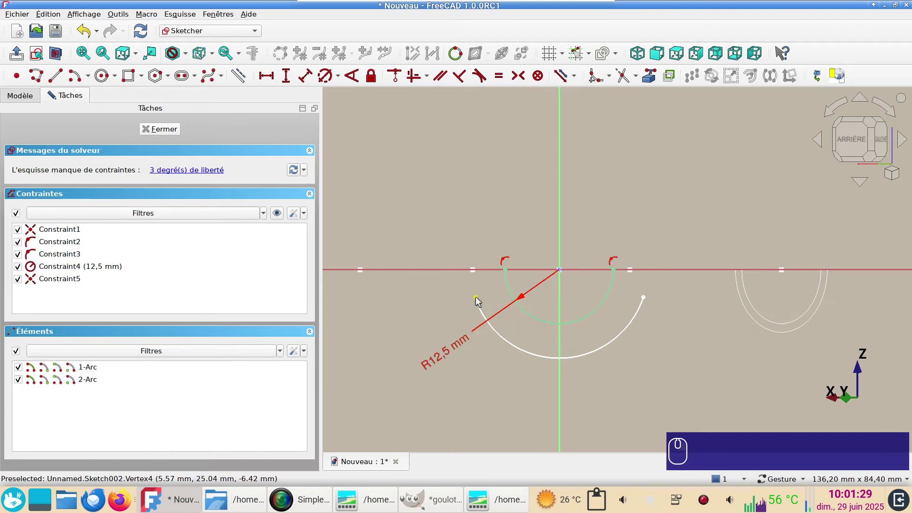
Constrain both endpoints of the outer arc onto the horizontal axis.
left_click(475, 296)
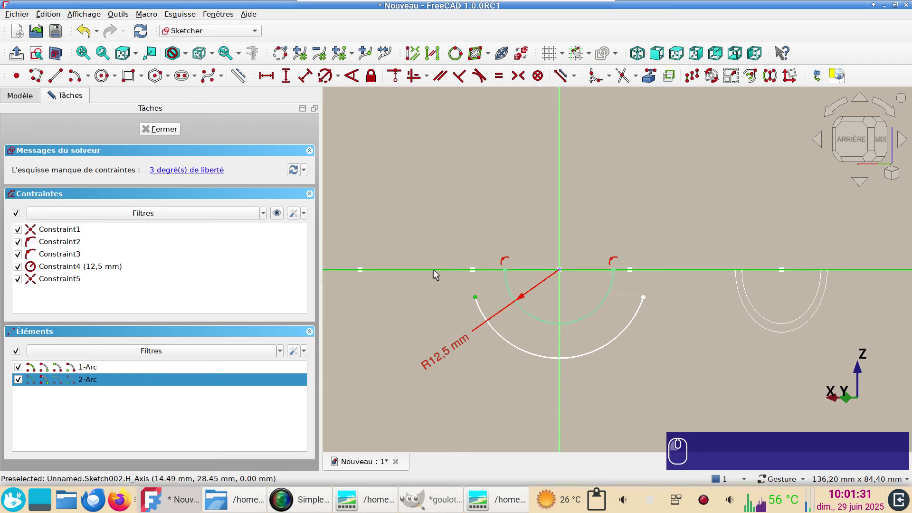
key("c")
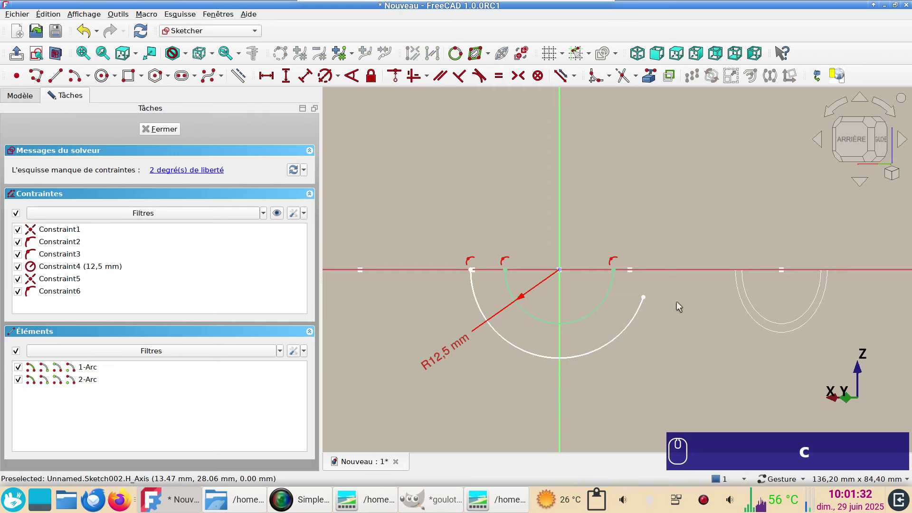
left_click(644, 298)
left_click(653, 269)
key("c")
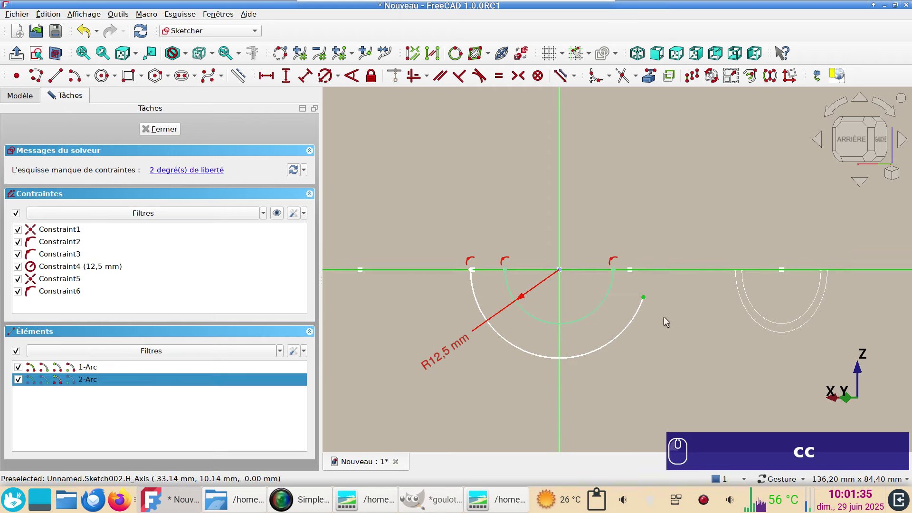
Close the half-ring profile by drawing a line between the inner and outer arc endpoints on each side along the horizontal axis.
left_click(56, 75)
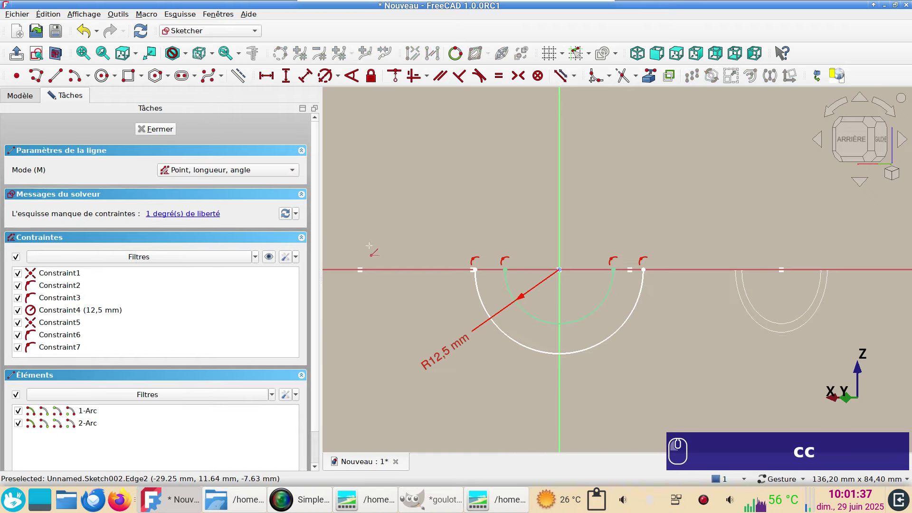
scroll(558, 295, "up", 5)
right_click_drag(435, 261, 563, 310)
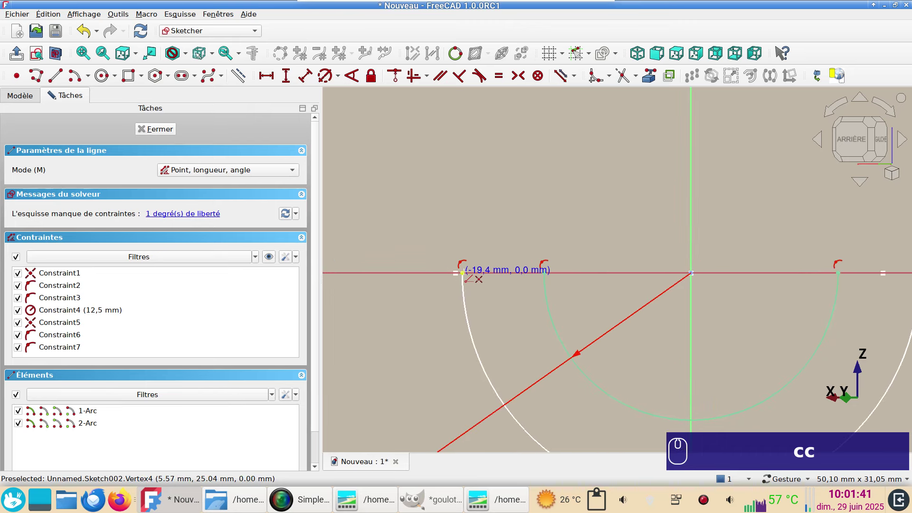
left_click(463, 274)
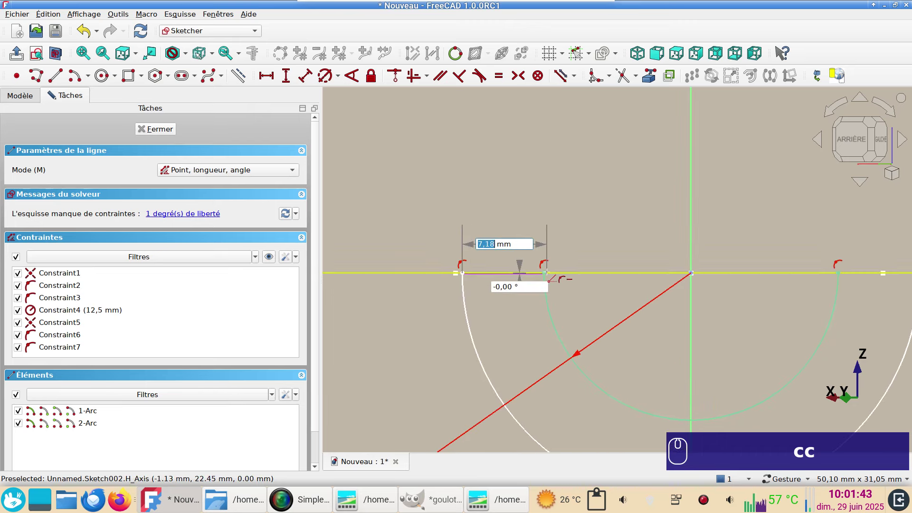
left_click(545, 274)
right_click_drag(704, 359, 350, 350)
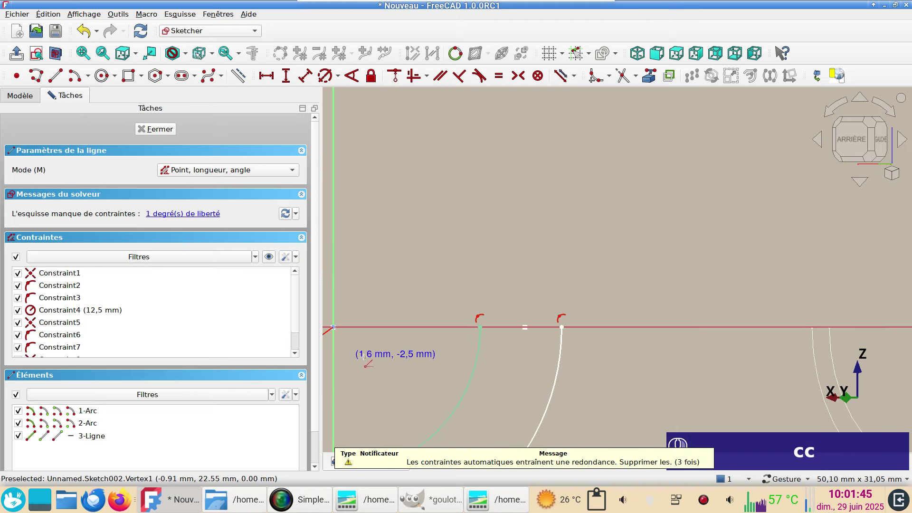
left_click(480, 326)
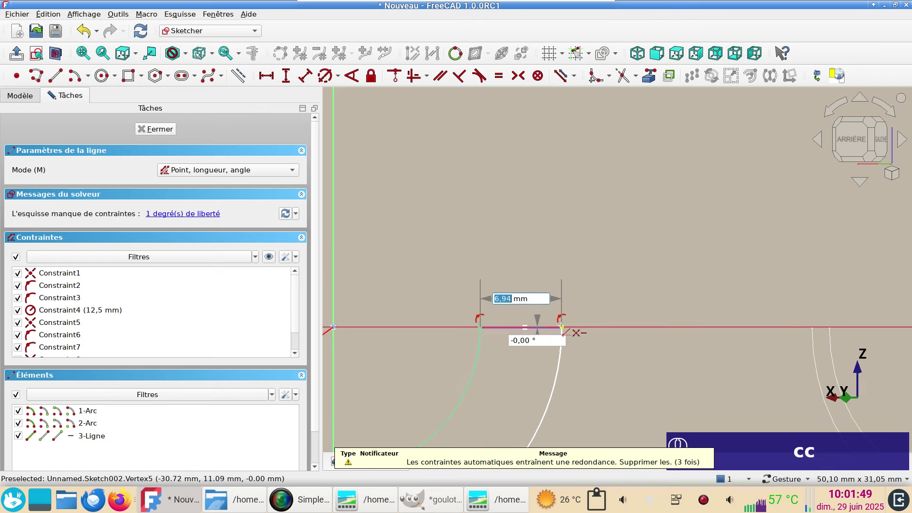
left_click(562, 328)
scroll(572, 384, "down", 4)
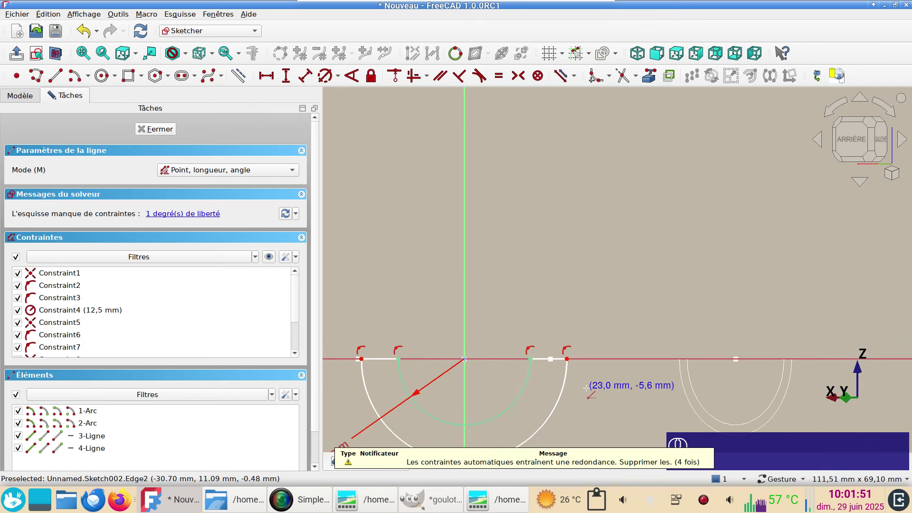
key("Escape")
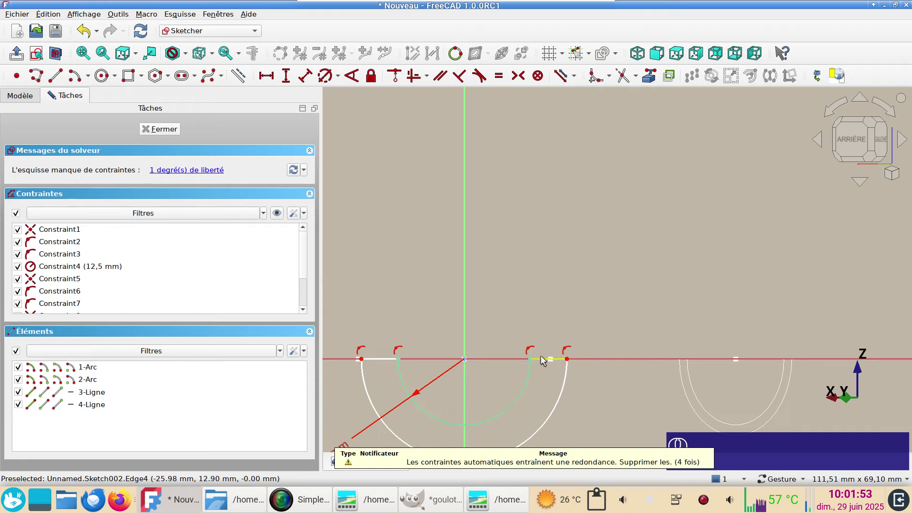
Constrain the length of one end line joining the two arcs to 2 mm and close the sketch.
left_click(542, 360)
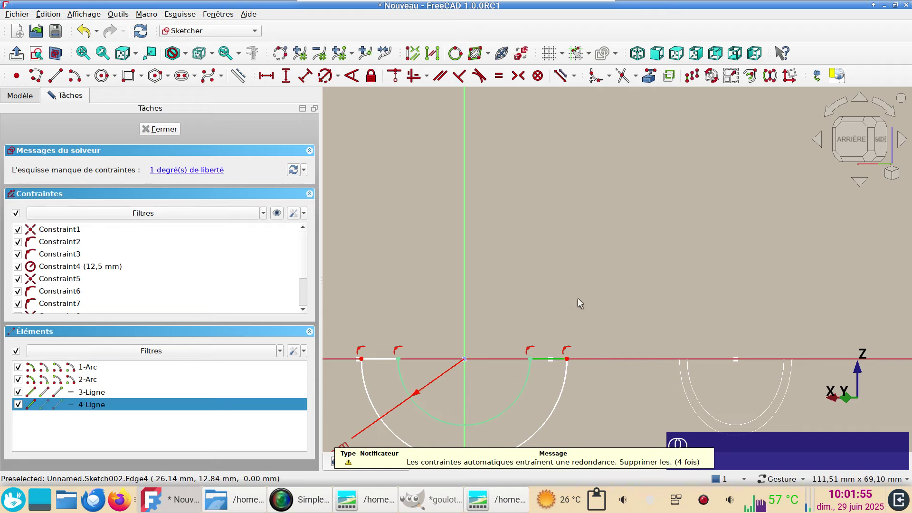
type("l2")
key("Return")
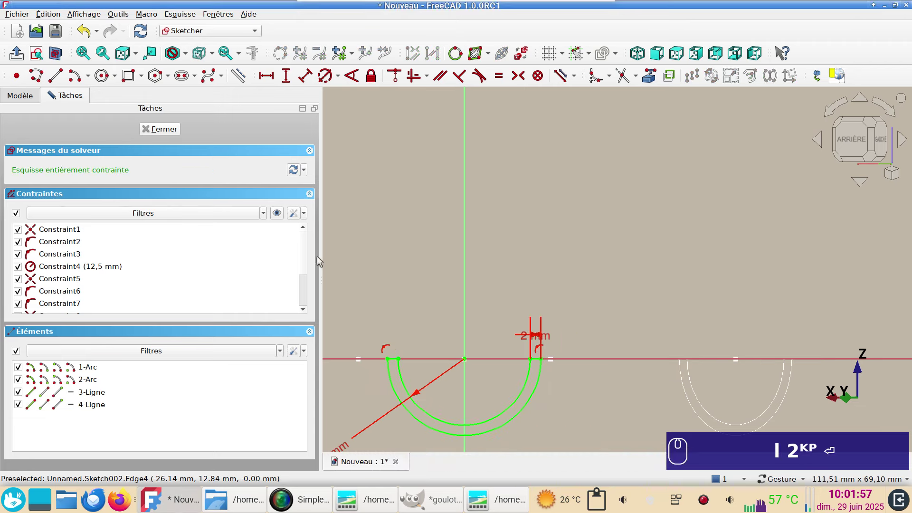
left_click(170, 133)
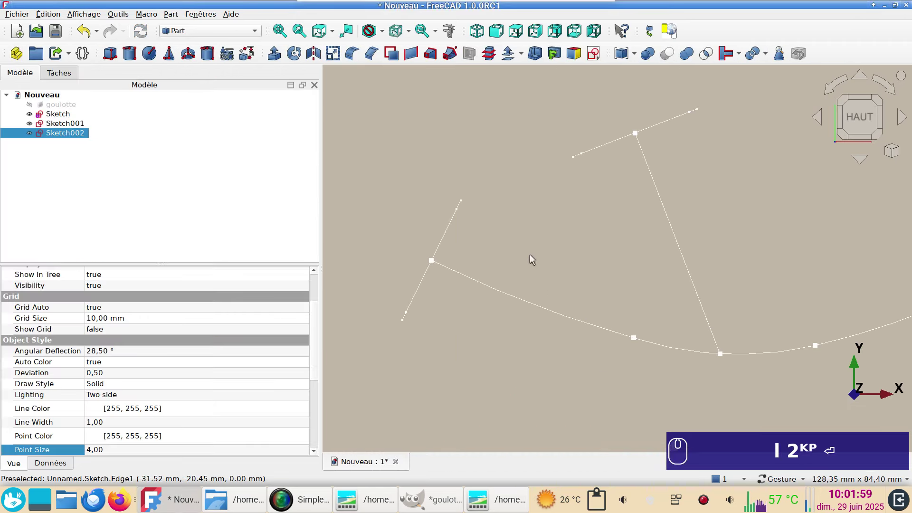
mouse_move(687, 215)
left_mouse_down()
mouse_move(632, 247)
mouse_move(627, 218)
left_mouse_up()
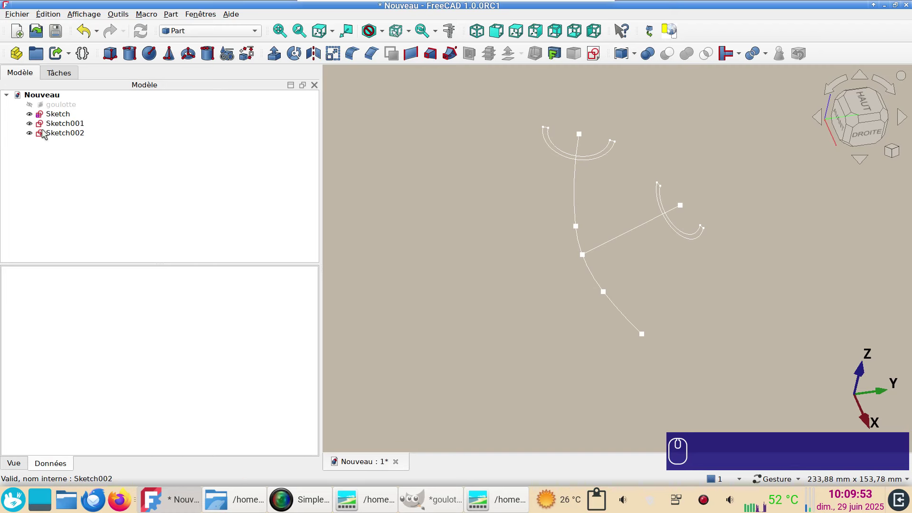
Open the path sketch, examine how its arcs and straight branch line connect, and close it.
double_click(57, 114)
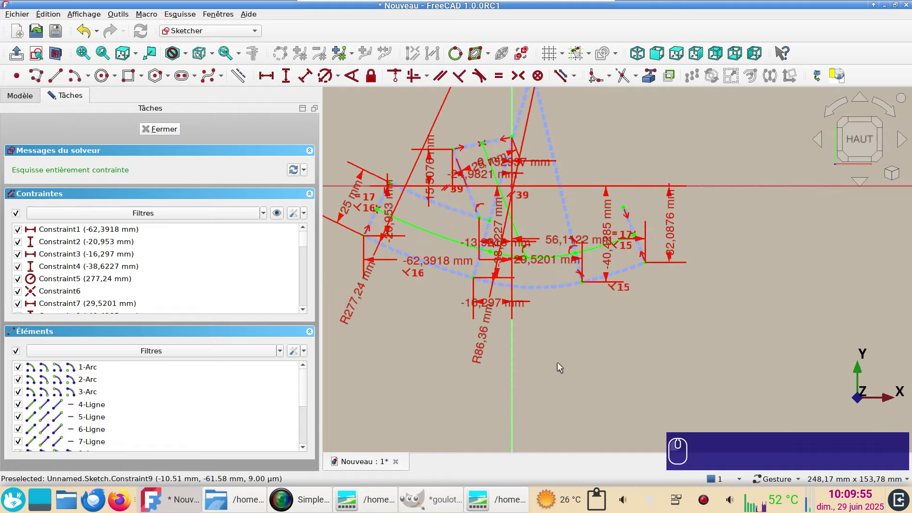
scroll(558, 331, "up", 3)
right_click_drag(566, 332, 749, 483)
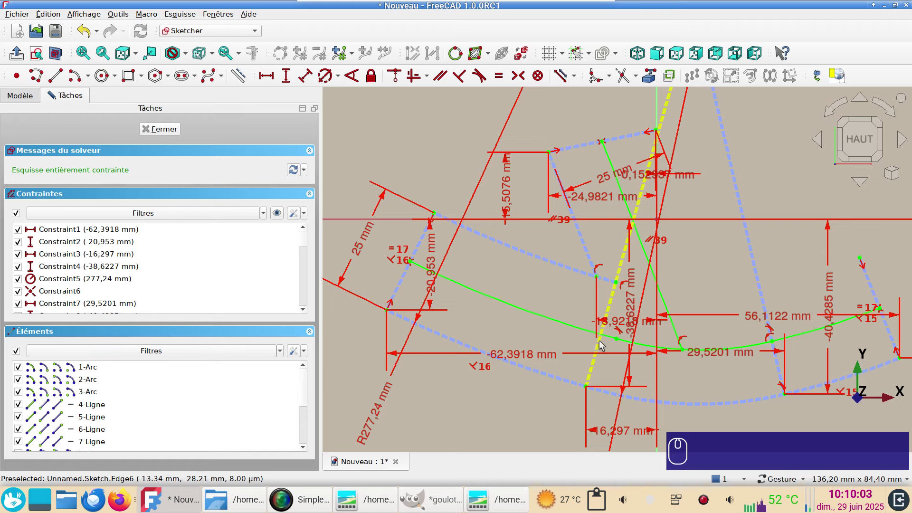
left_click(548, 322)
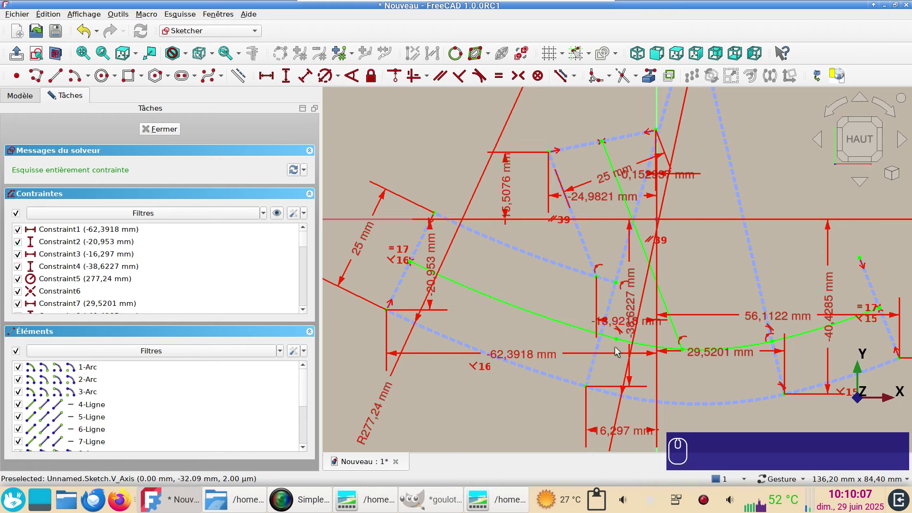
scroll(680, 354, "up", 2)
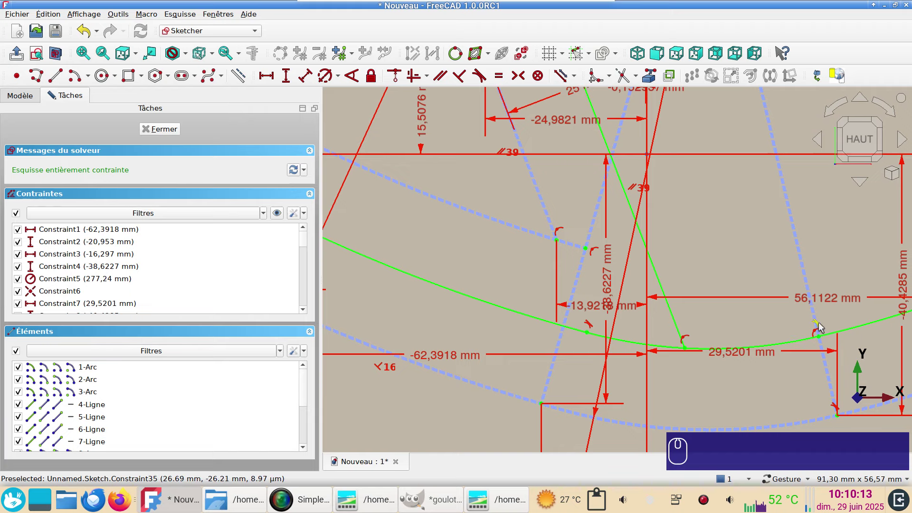
scroll(775, 380, "down", 2)
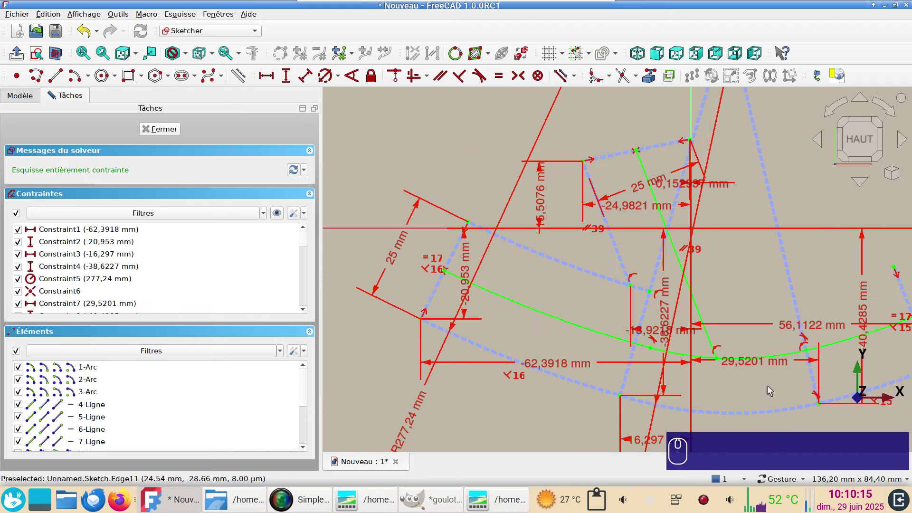
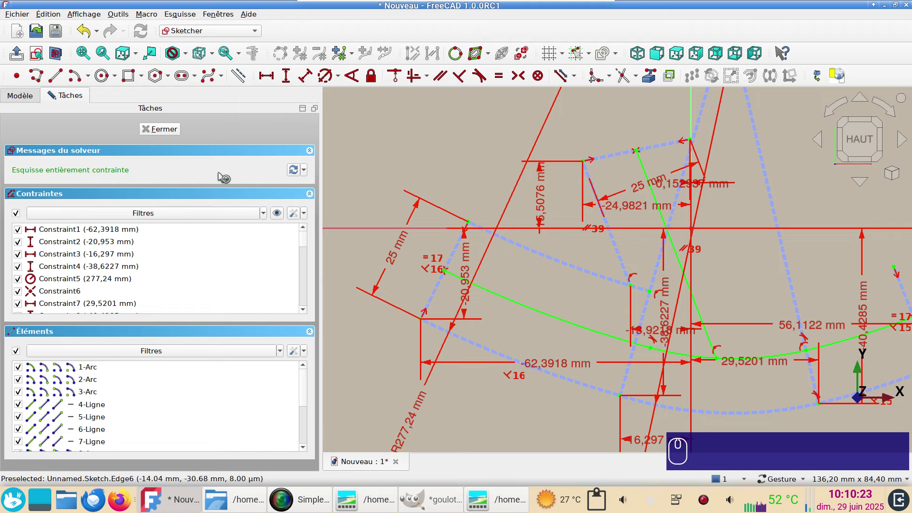
scroll(642, 383, "down", 2)
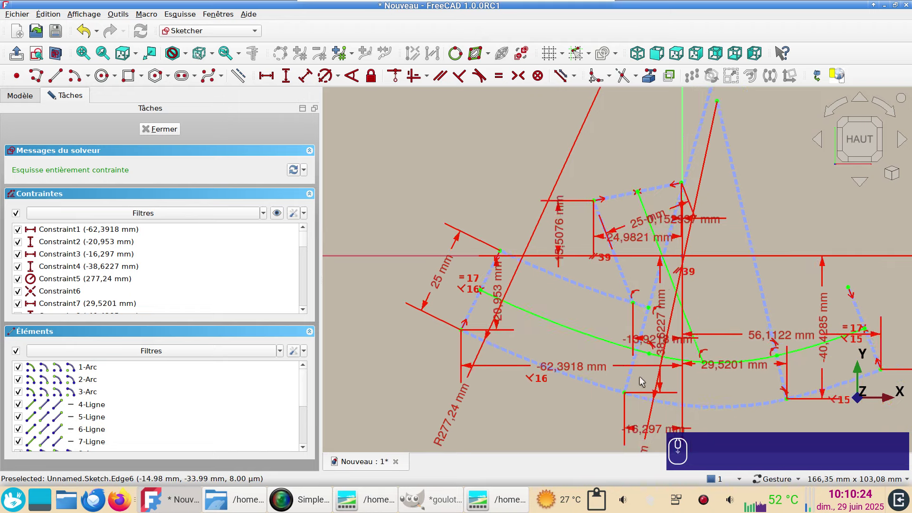
left_click(161, 129)
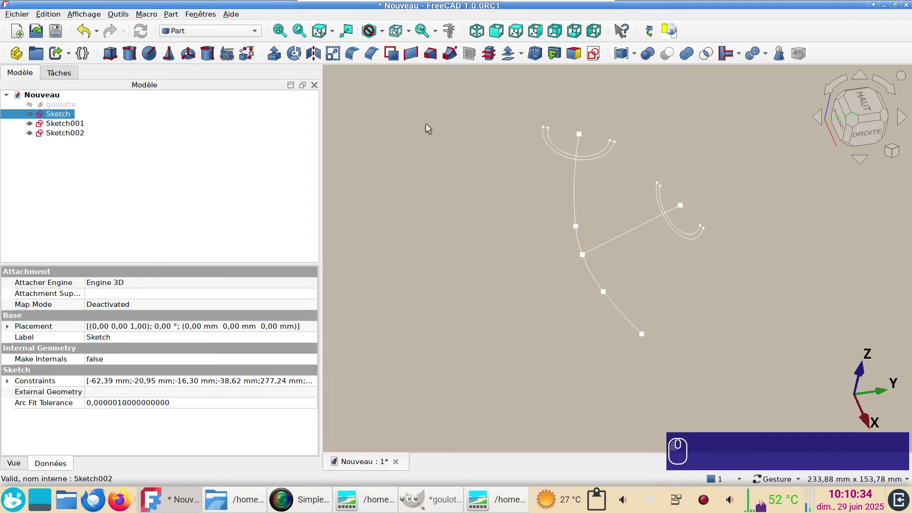
Sweep the Sketch001 profile as a solid along the three connected arcs of the path sketch.
left_click(447, 54)
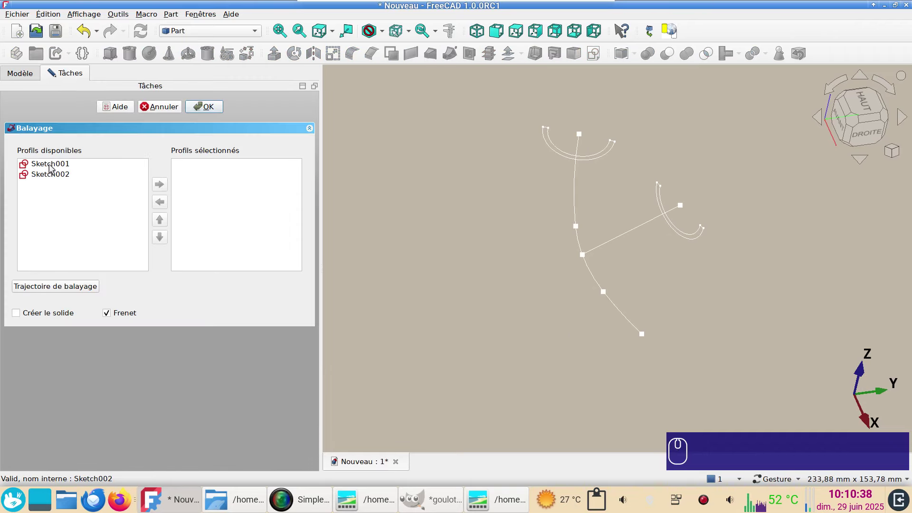
left_click(50, 164)
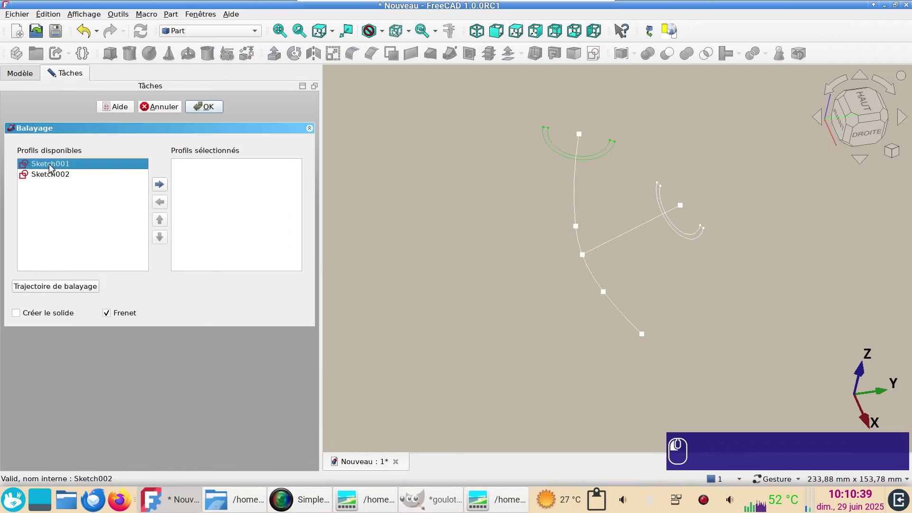
left_click(161, 185)
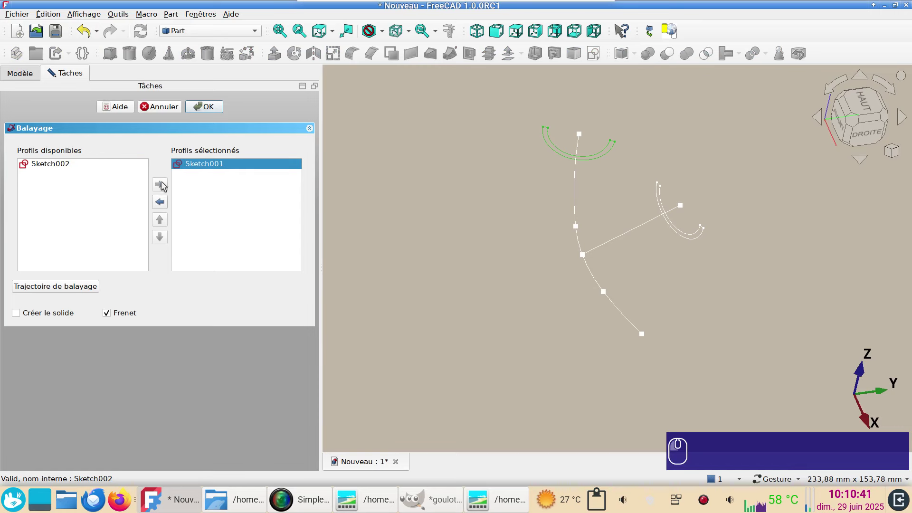
left_click(63, 313)
left_click(55, 287)
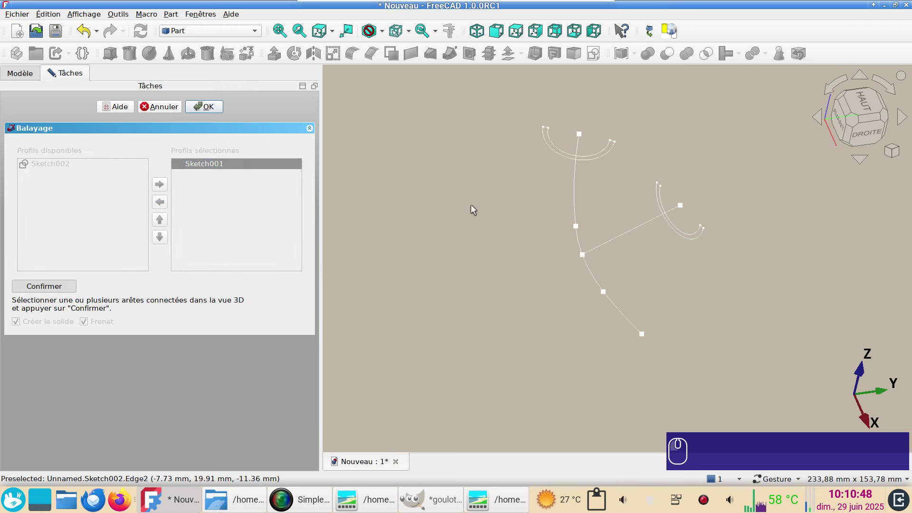
left_click(573, 172)
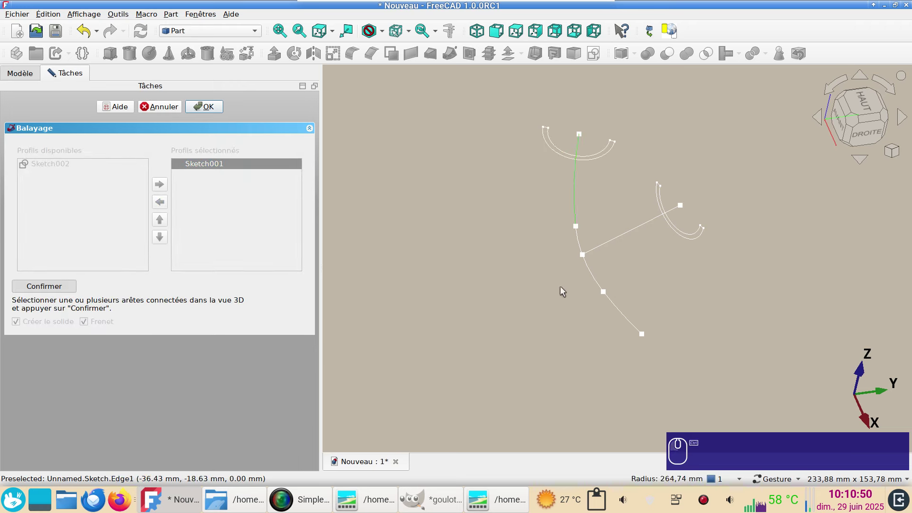
left_click(578, 242)
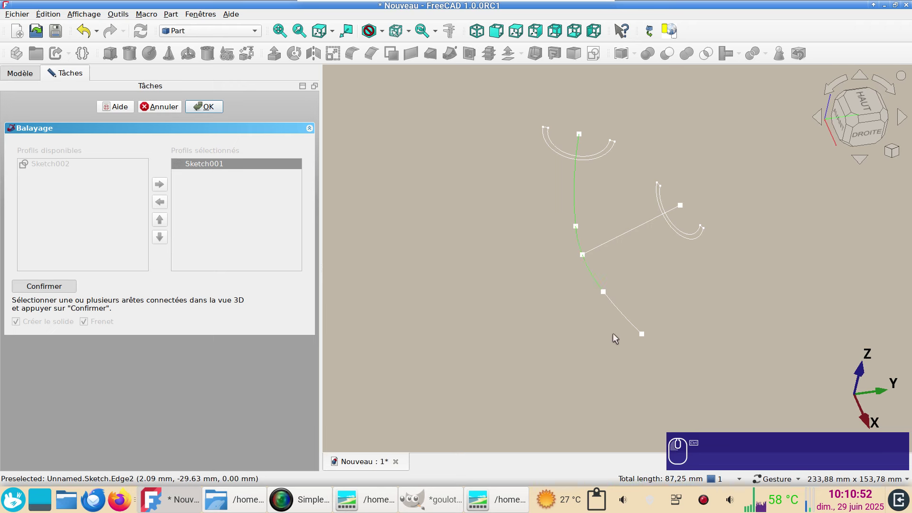
left_click(624, 317, "ctrl")
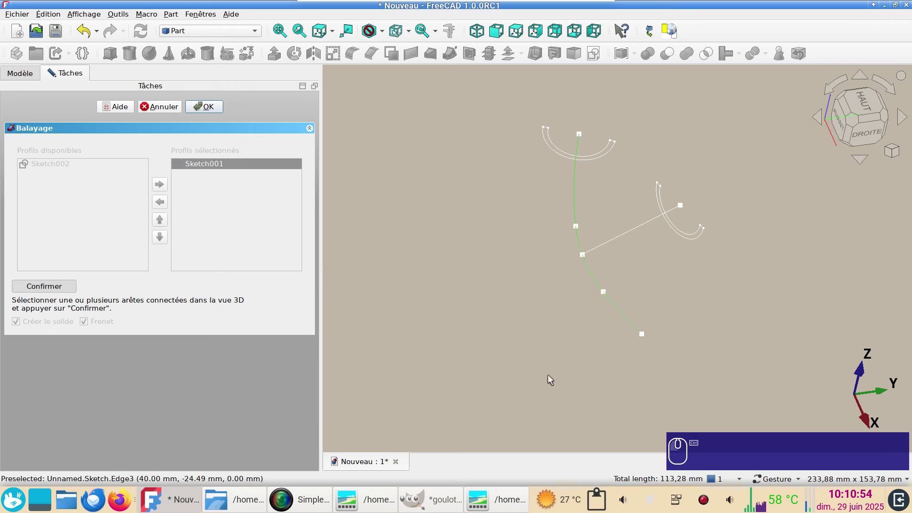
left_click(39, 287)
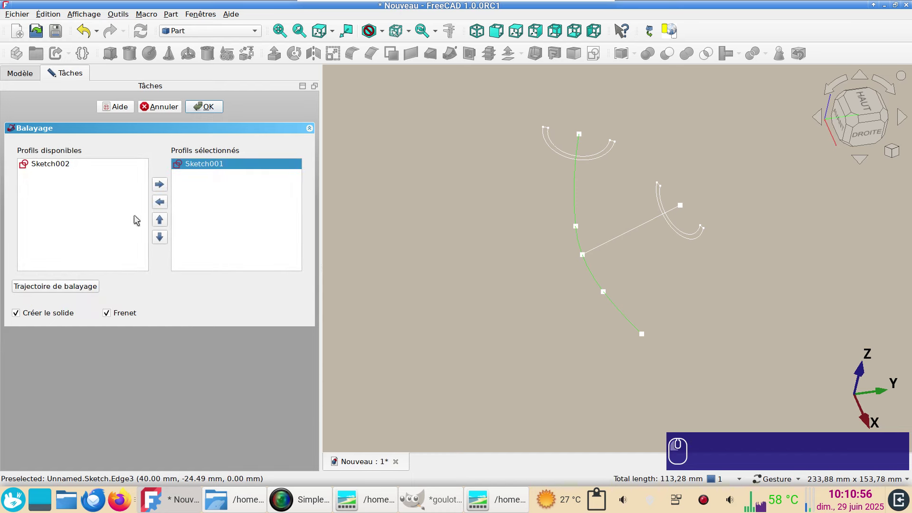
left_click(208, 107)
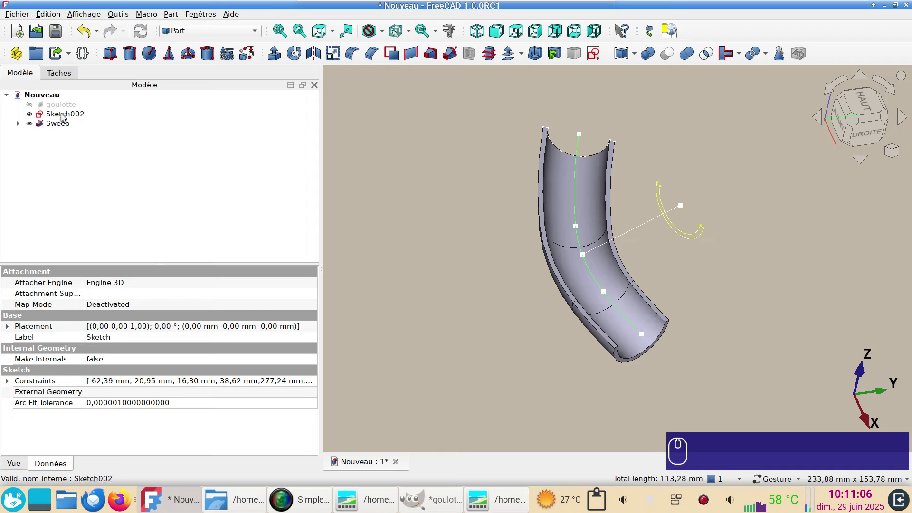
Sweep the Sketch002 profile as a solid along the straight branch line of the path sketch.
left_click(450, 54)
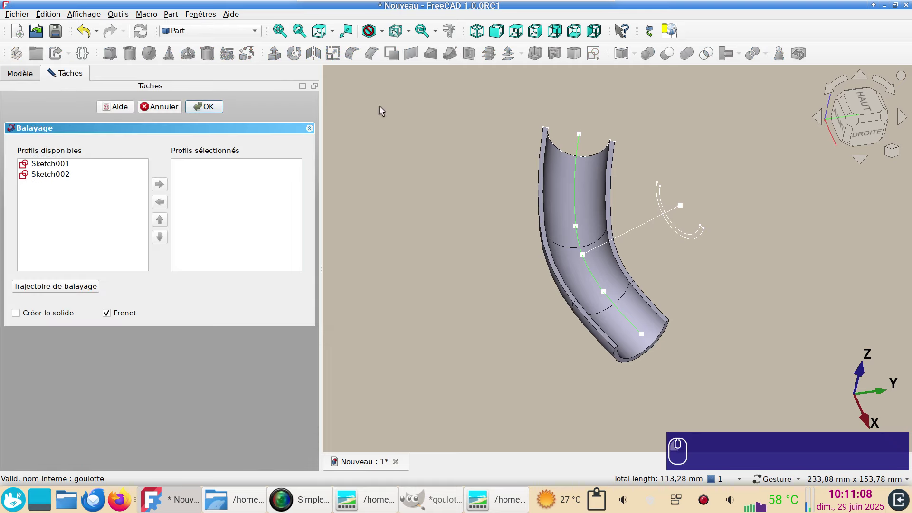
double_click(61, 175)
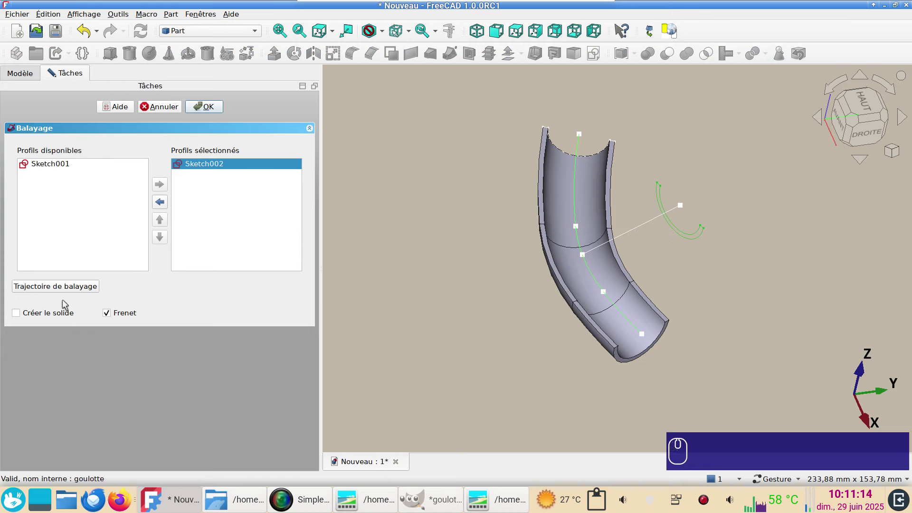
left_click(17, 313)
left_click(77, 289)
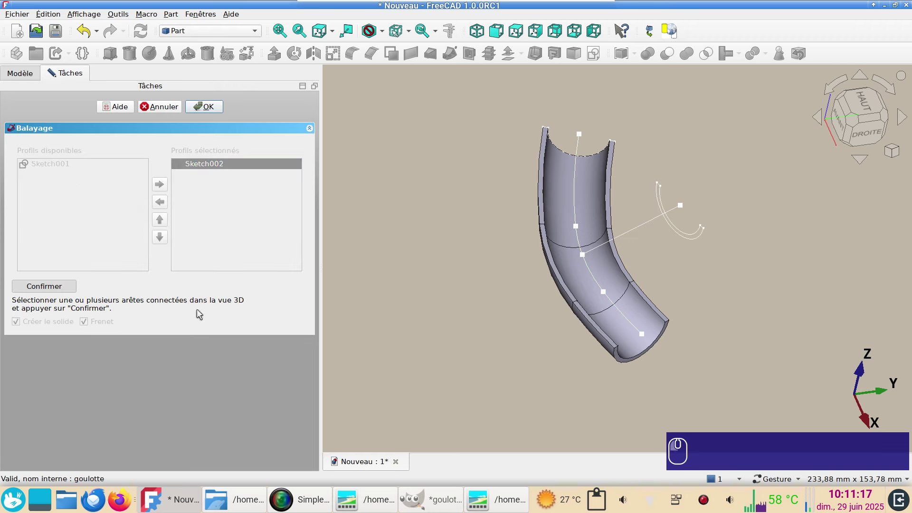
left_click(640, 225)
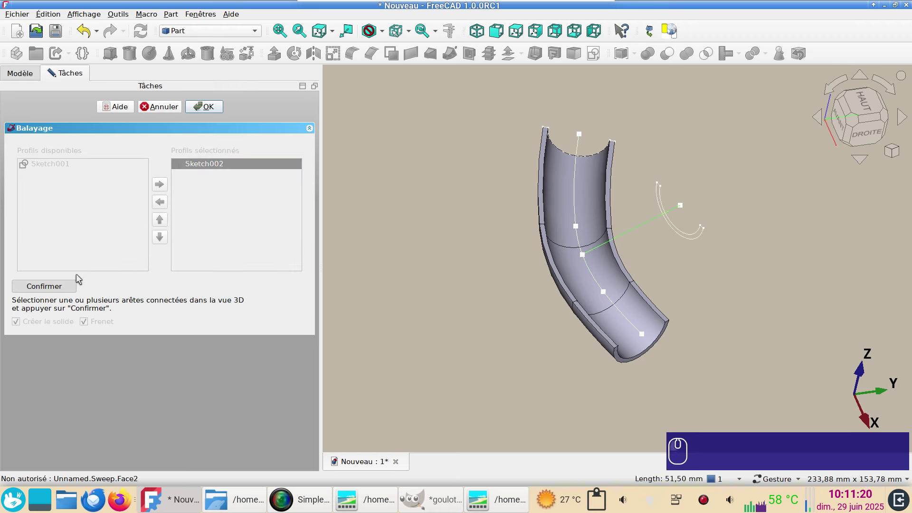
left_click(44, 286)
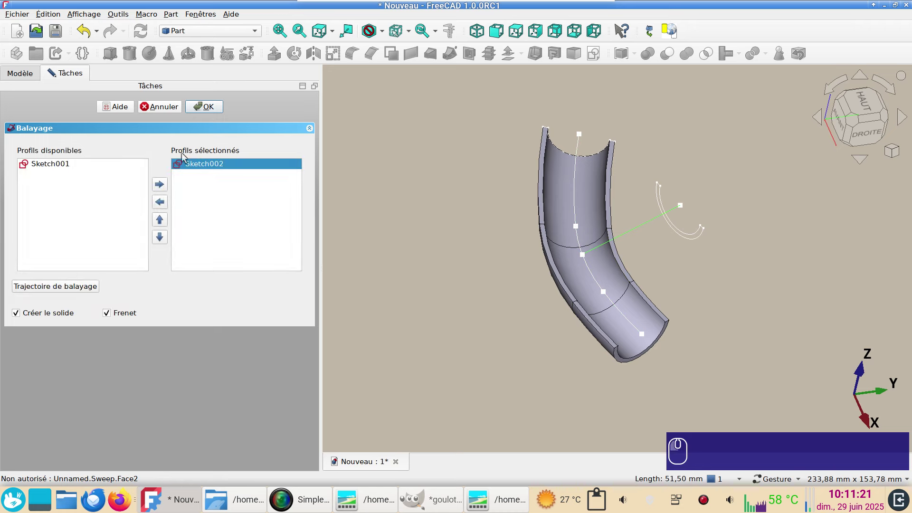
left_click(208, 107)
left_click_drag(739, 414, 652, 356)
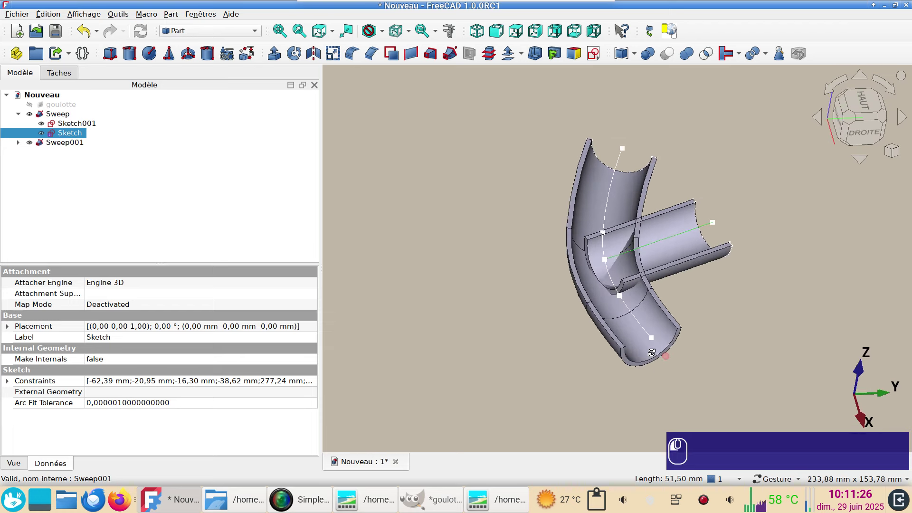
mouse_move(474, 352)
left_mouse_down()
mouse_move(434, 366)
mouse_move(523, 361)
mouse_move(656, 302)
mouse_move(651, 332)
mouse_move(613, 364)
mouse_move(642, 326)
mouse_move(637, 351)
mouse_move(652, 277)
mouse_move(622, 391)
mouse_move(599, 328)
mouse_move(571, 314)
left_mouse_up()
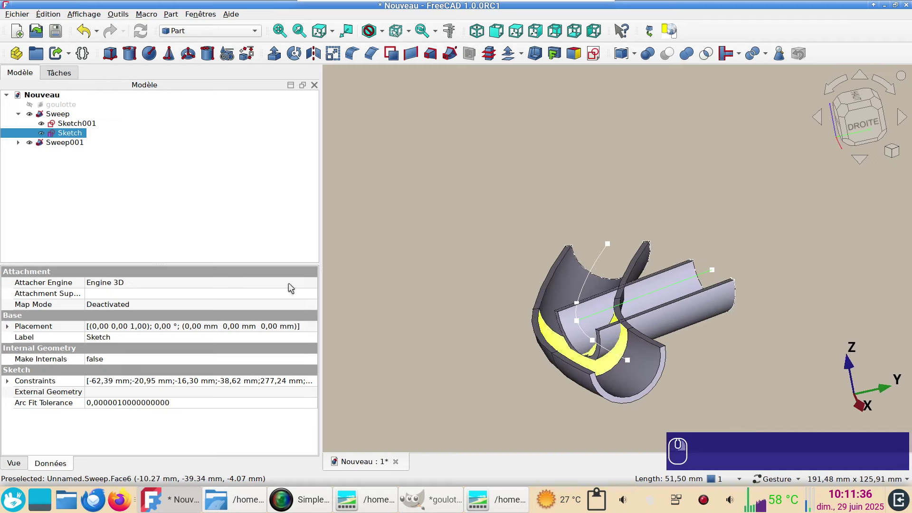
Join the curved chute sweep and the straight branch sweep with the Connect objects operation.
left_click(57, 114)
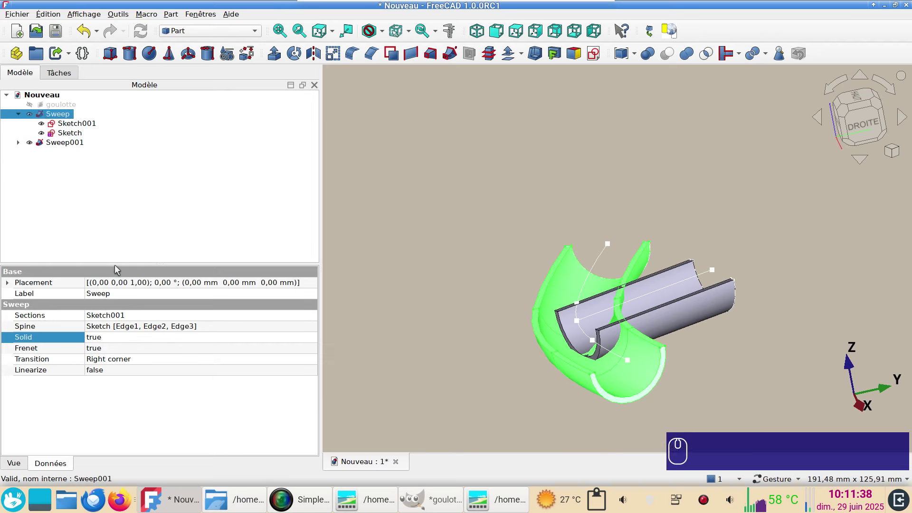
left_click(65, 144, "ctrl")
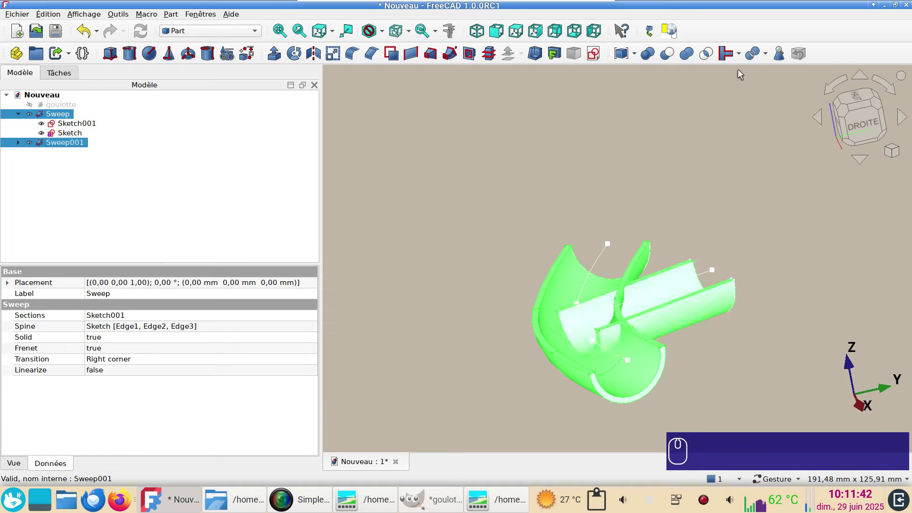
left_click(739, 54)
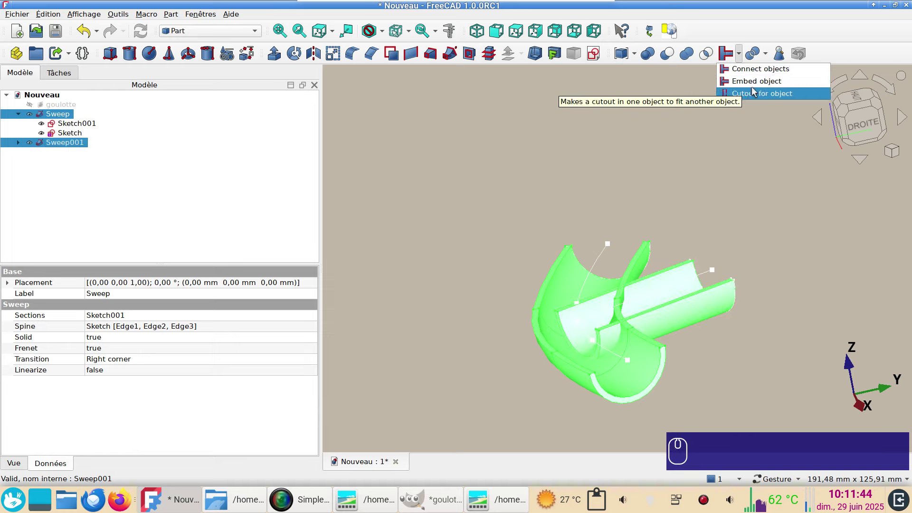
left_click(752, 70)
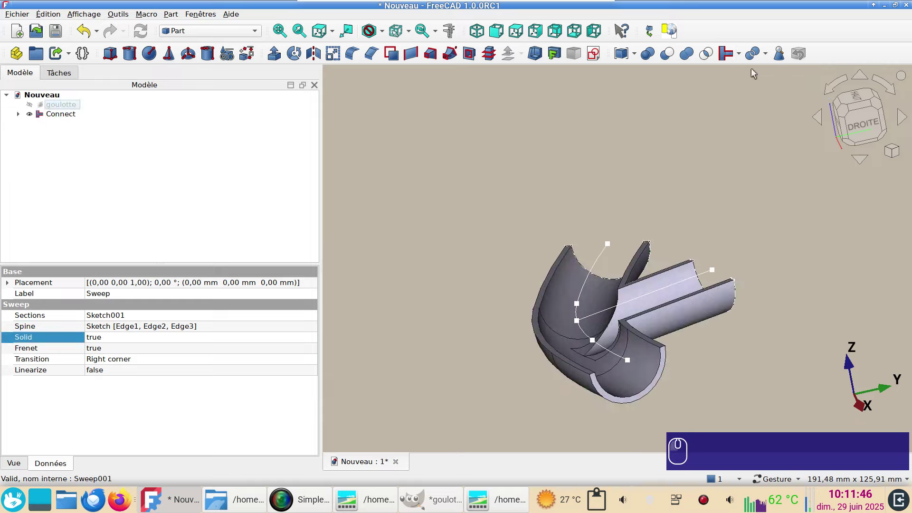
Examine the connected chute from several angles, checking the junction where the straight branch meets the curved channel.
left_click_drag(686, 230, 751, 249)
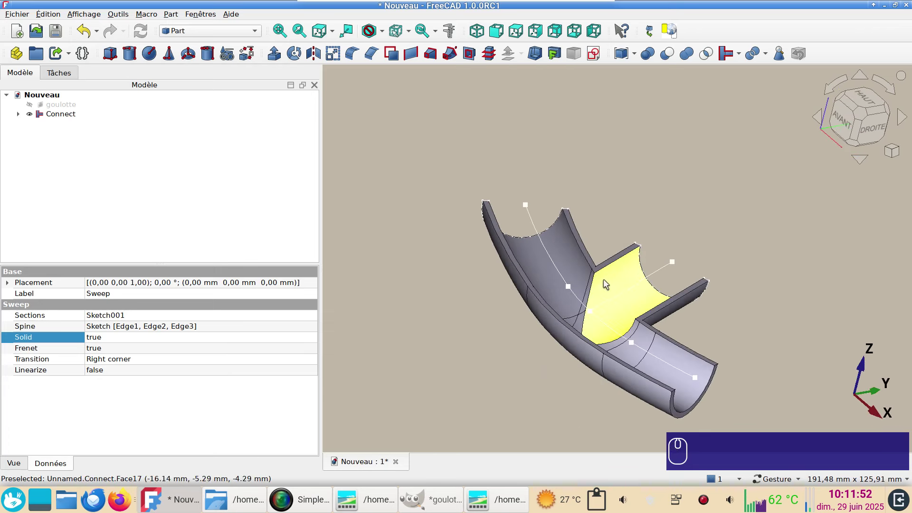
scroll(603, 298, "up", 2)
scroll(604, 318, "up", 2)
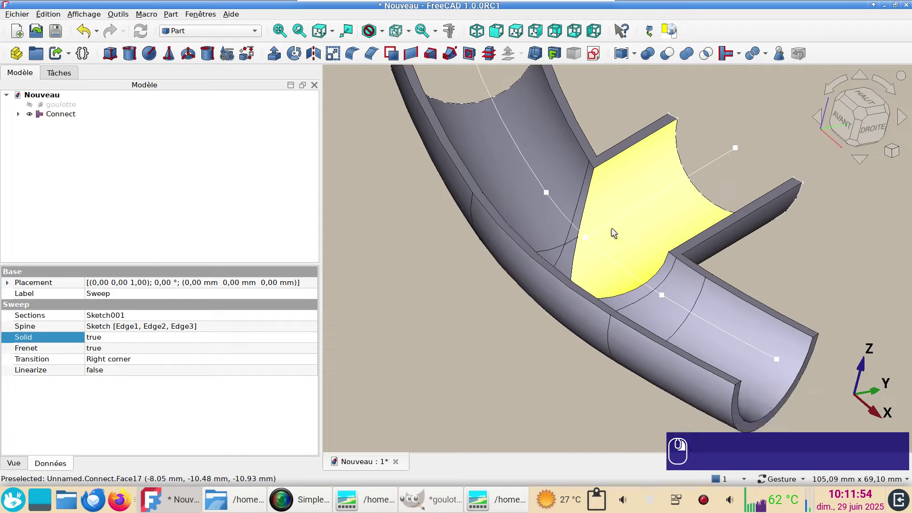
left_click_drag(600, 284, 583, 247)
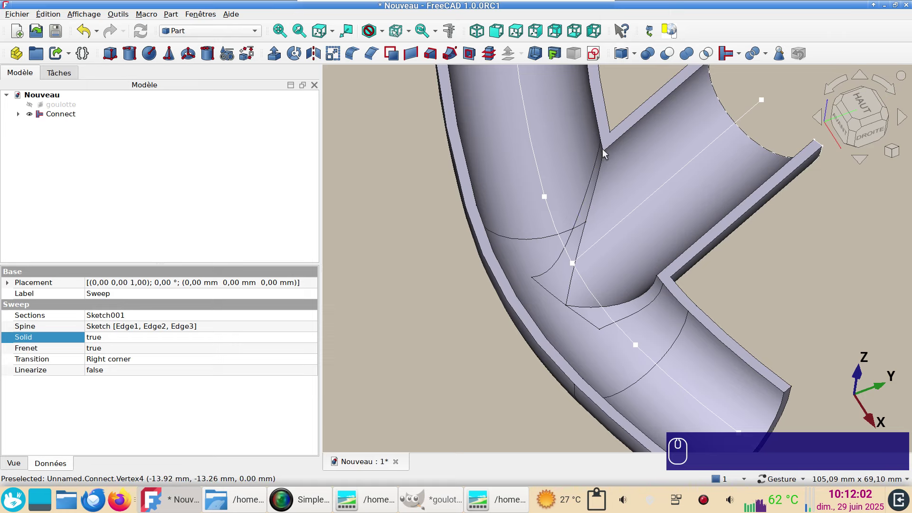
scroll(608, 256, "down", 3)
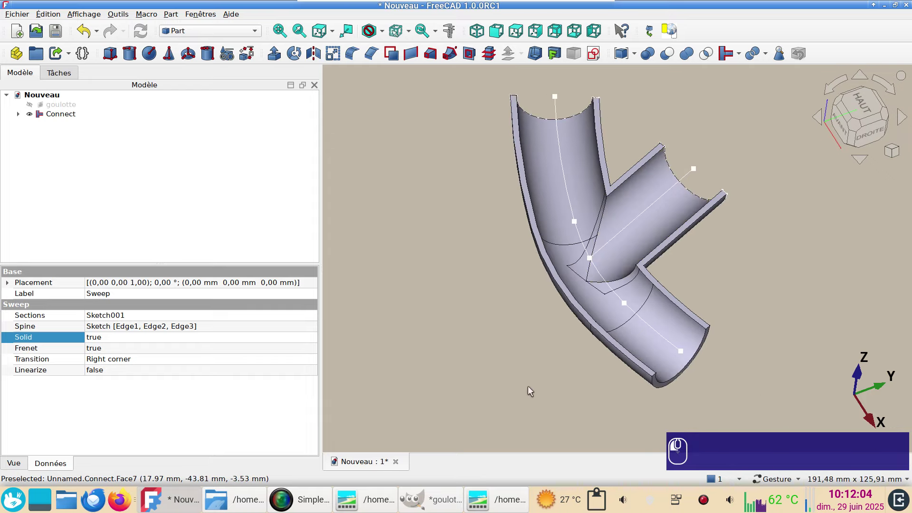
left_click_drag(529, 386, 574, 368)
right_click_drag(725, 234, 791, 296)
left_click_drag(789, 297, 769, 296)
right_click_drag(770, 296, 731, 259)
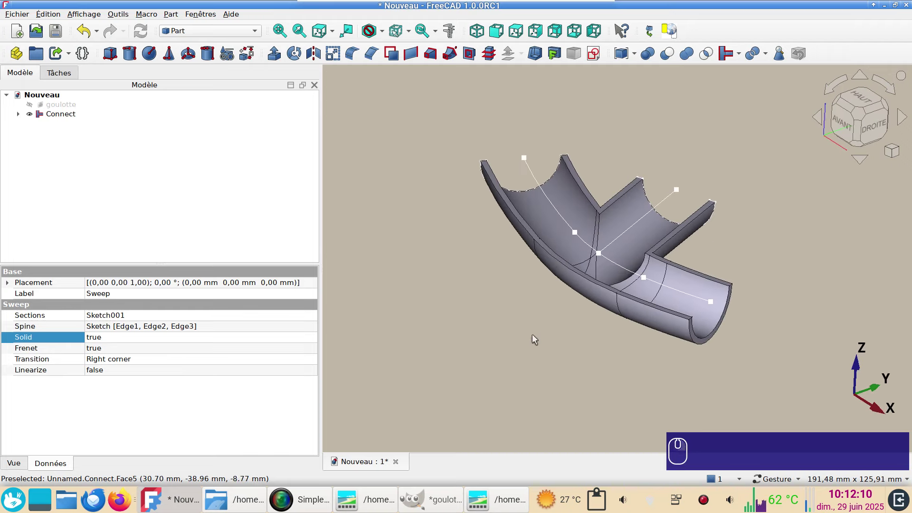
right_click_drag(532, 319, 511, 346)
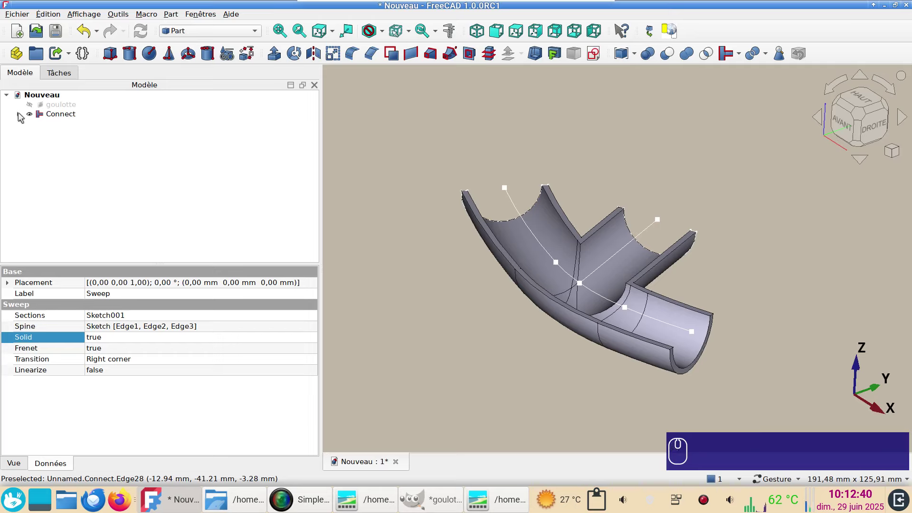
Copy Sketch001, the path Sketch, Sketch002 and the goulotte object into a new document.
left_click(19, 114)
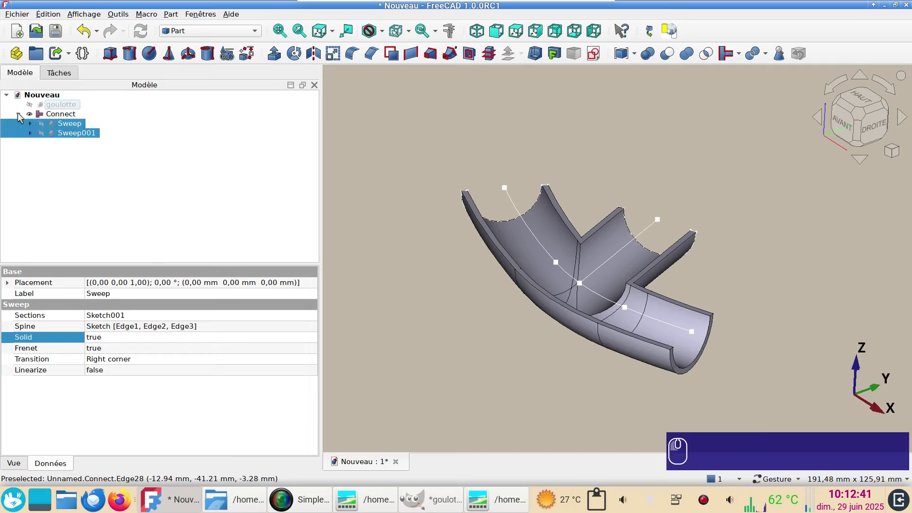
left_click(30, 123)
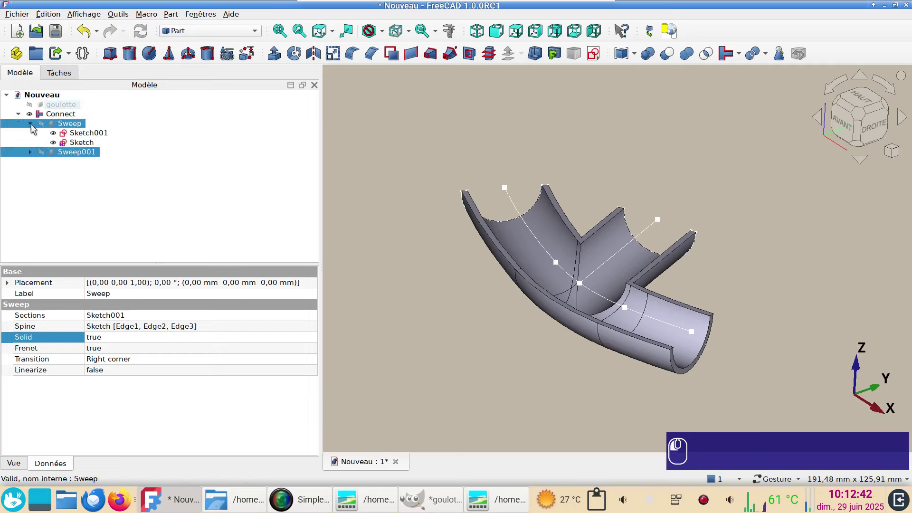
left_click(80, 134)
left_click(81, 142, "ctrl")
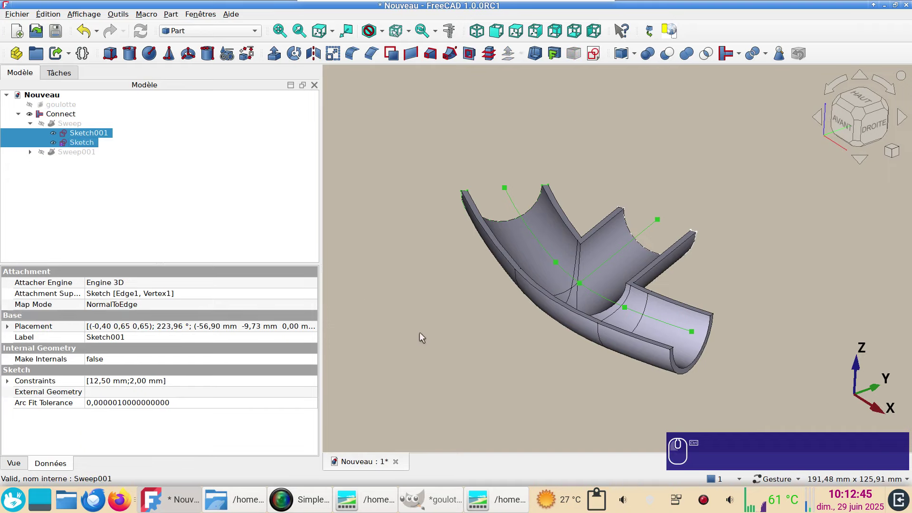
left_click(30, 152)
left_click(104, 161, "ctrl")
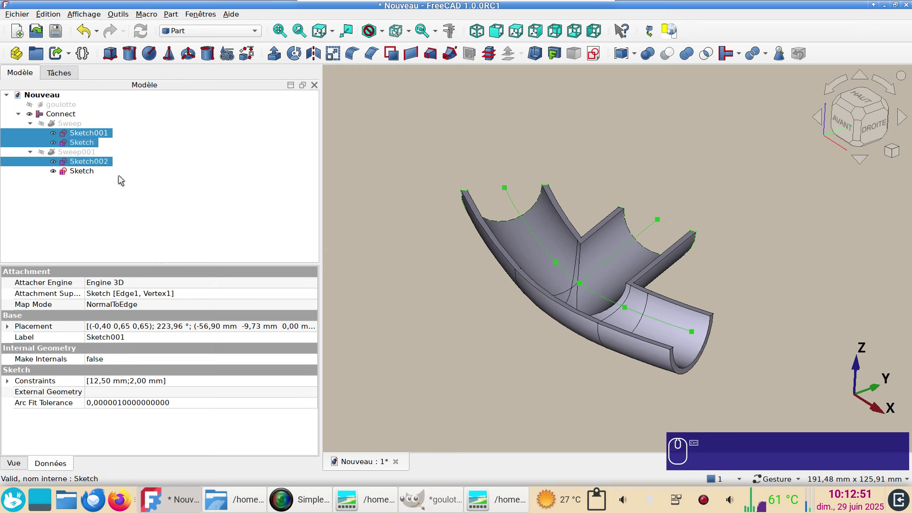
left_click(68, 107, "ctrl")
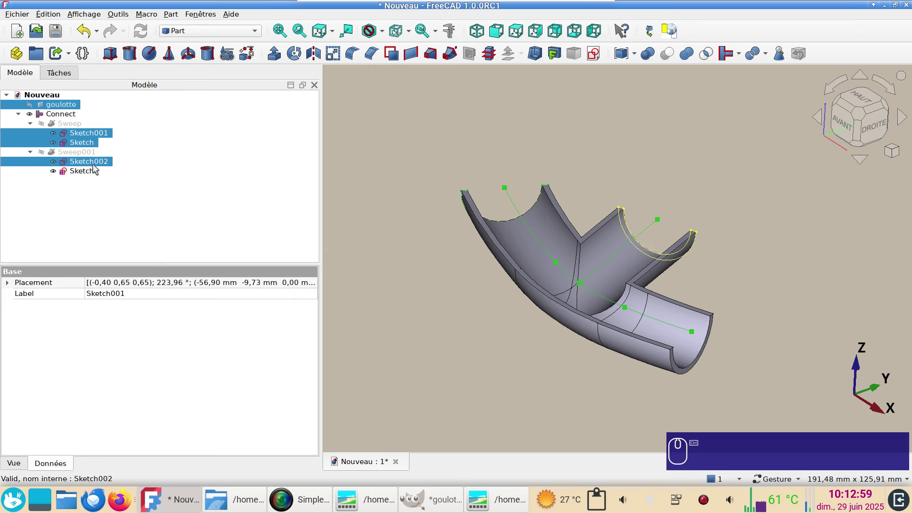
key("ctrl+c")
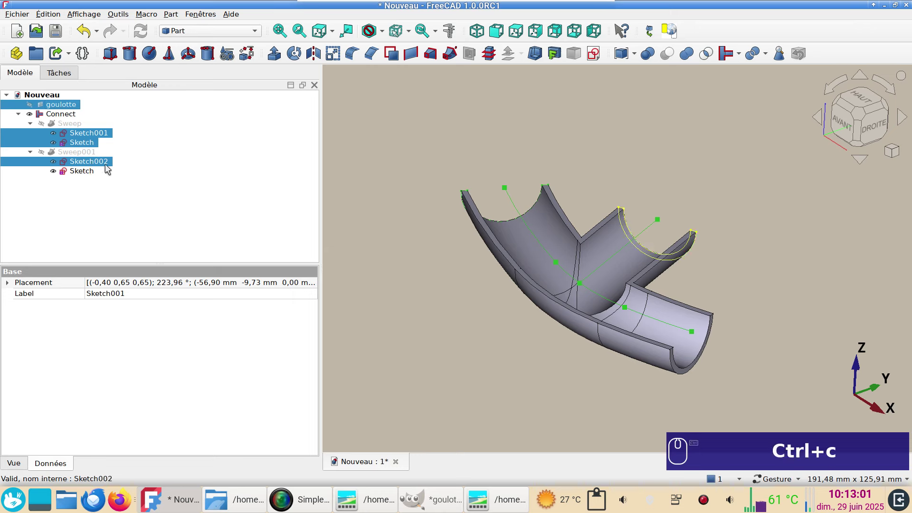
left_click(16, 32)
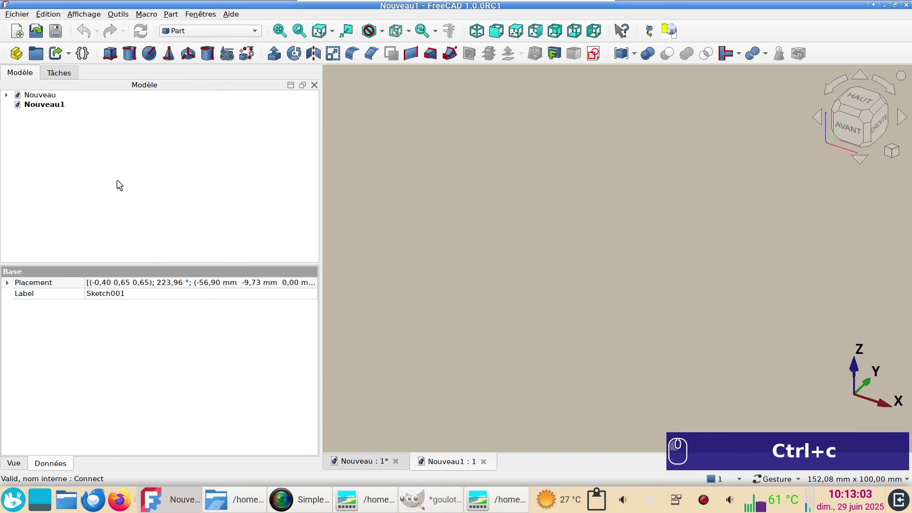
key("ctrl+v")
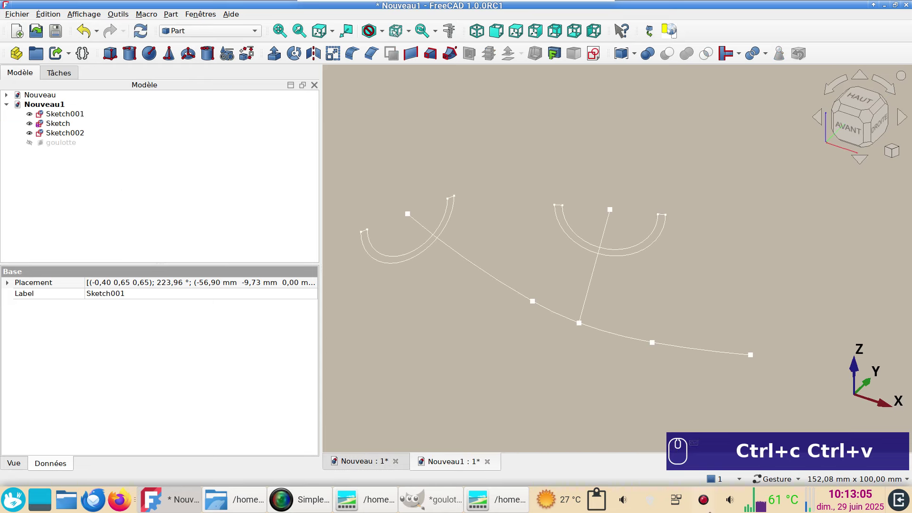
Edit Sketch001 in the new document and delete its outer arc and both short end lines.
double_click(61, 115)
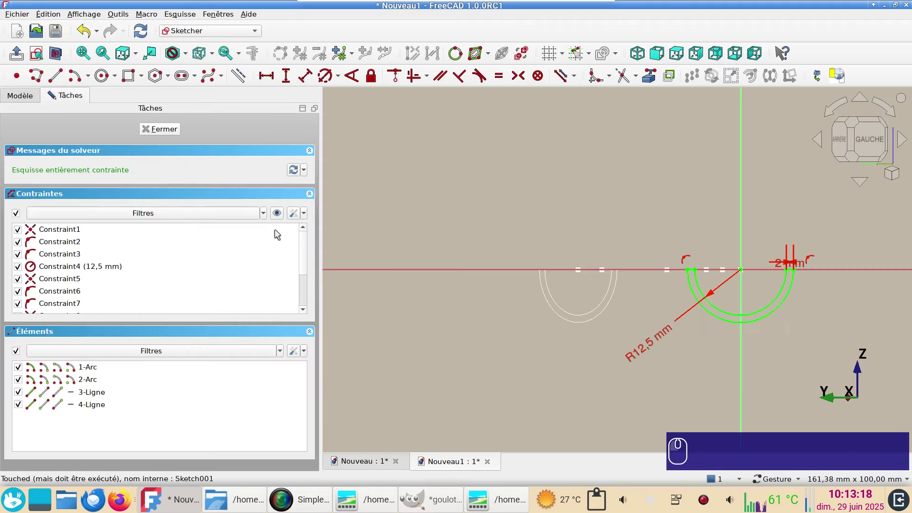
right_click_drag(622, 322, 412, 376)
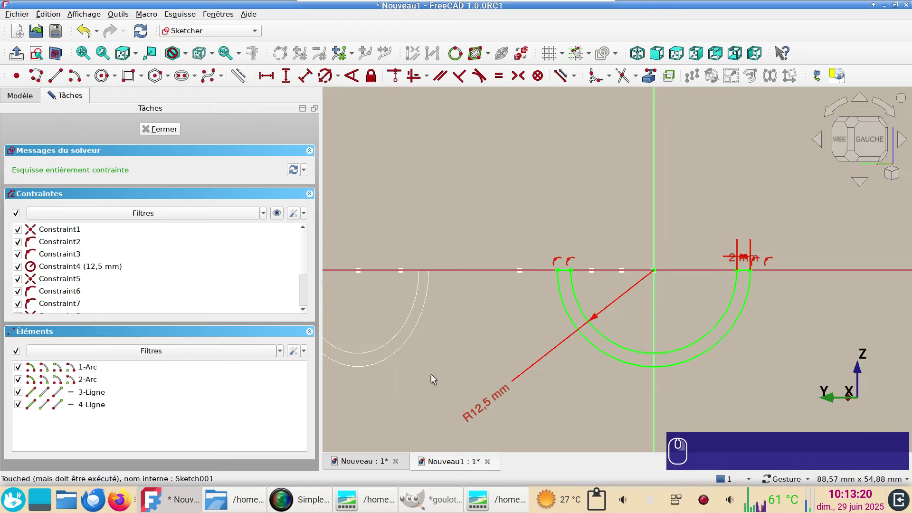
left_click(612, 357)
key("Delete")
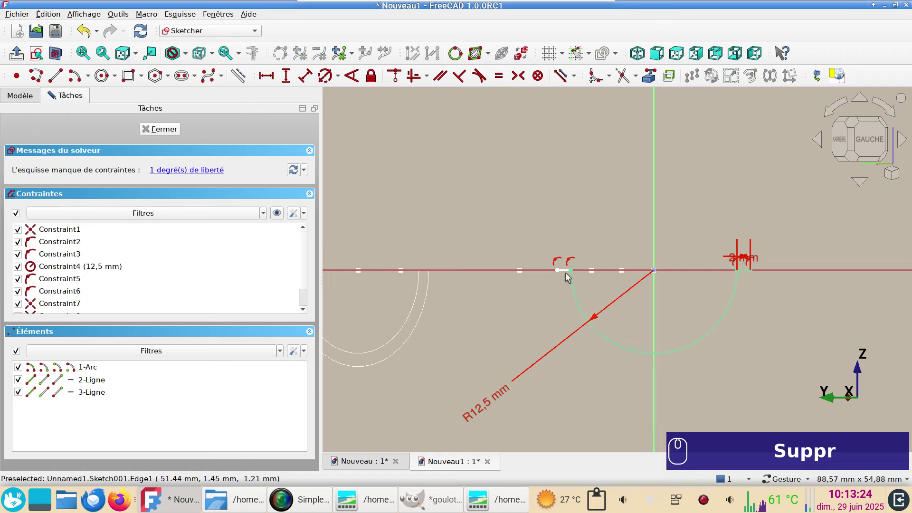
left_click(565, 272)
key("Delete")
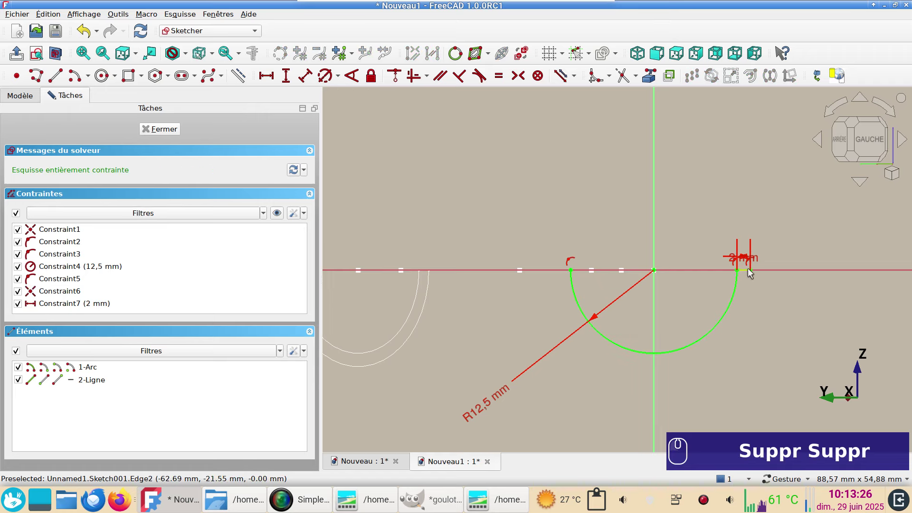
left_click(745, 270)
key("Delete")
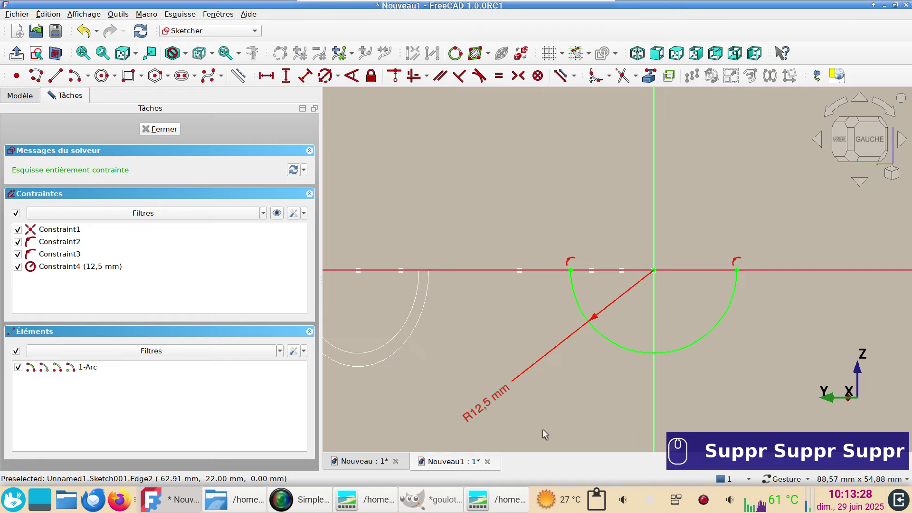
Set the radius of Sketch001's remaining arc to 22.5 mm and close the sketch.
double_click(483, 409)
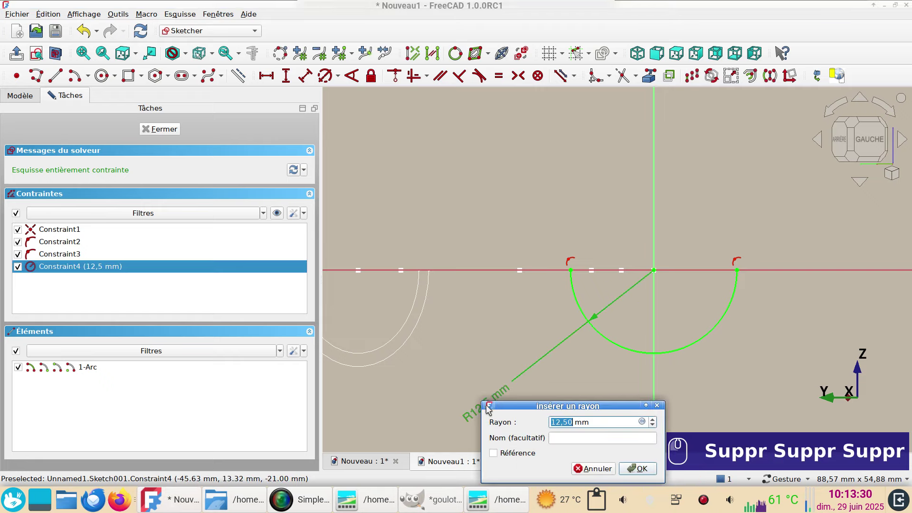
type("22.5")
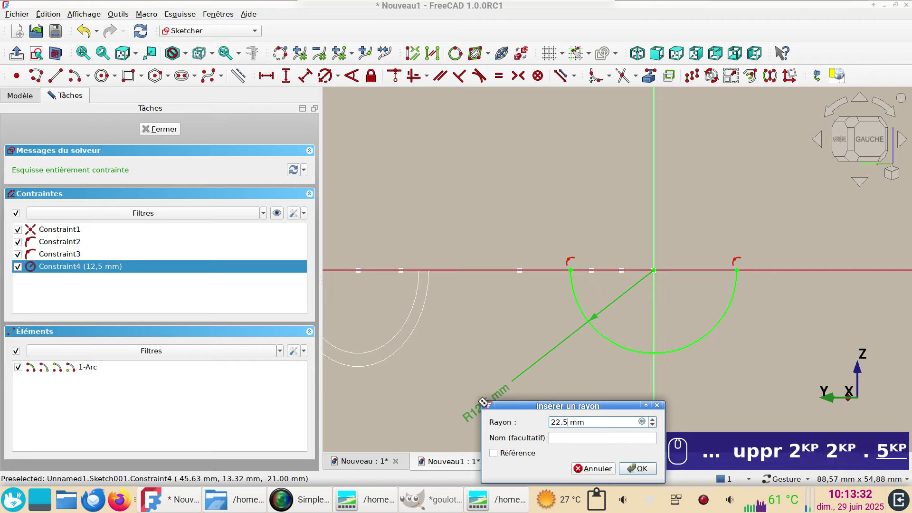
key("Return")
scroll(483, 402, "down", 3)
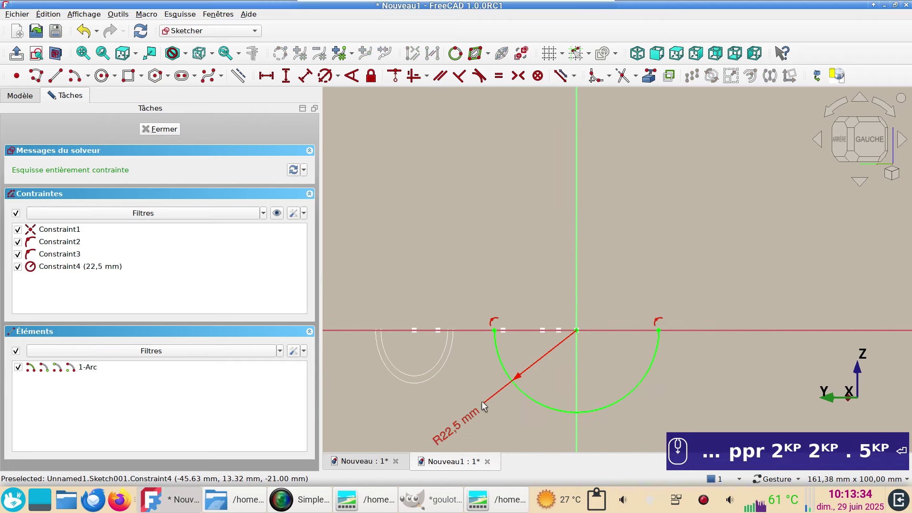
right_click_drag(467, 391, 569, 343)
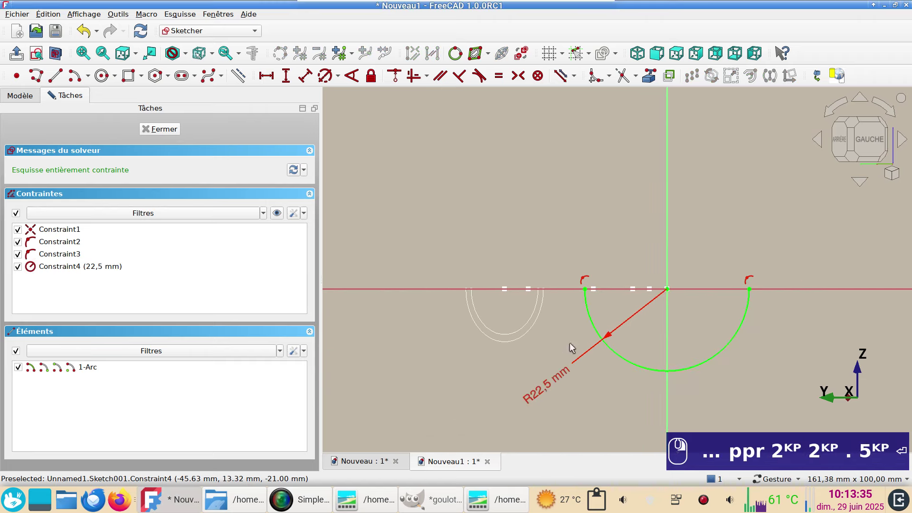
left_click(166, 130)
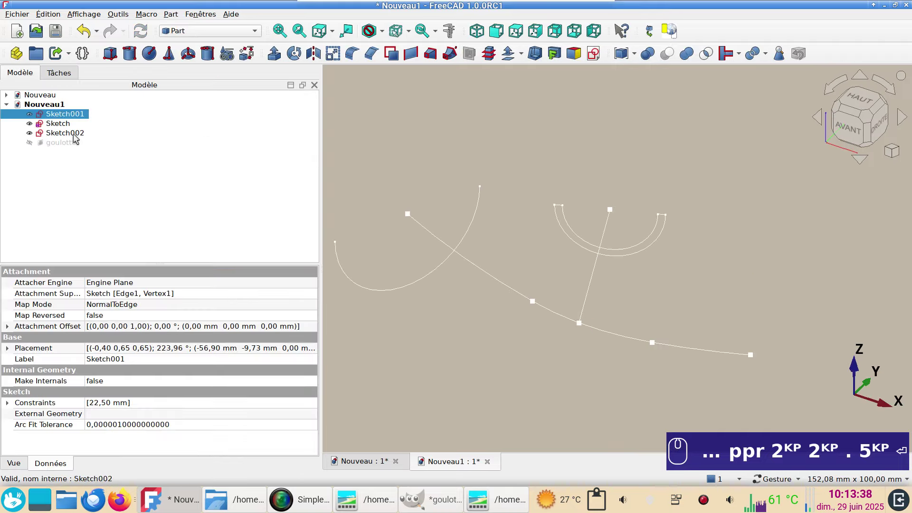
Edit Sketch002 in the new document and delete its outer arc and both short end lines.
double_click(65, 134)
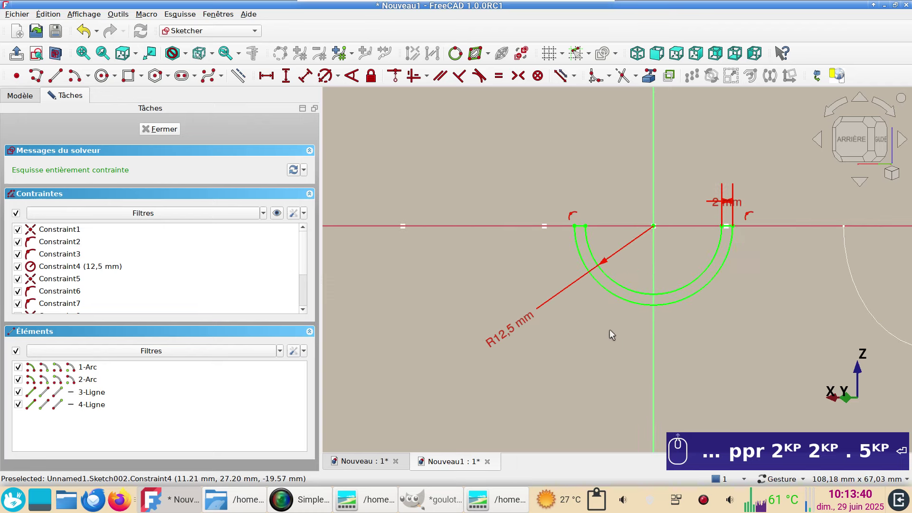
left_click(623, 298)
key("Delete")
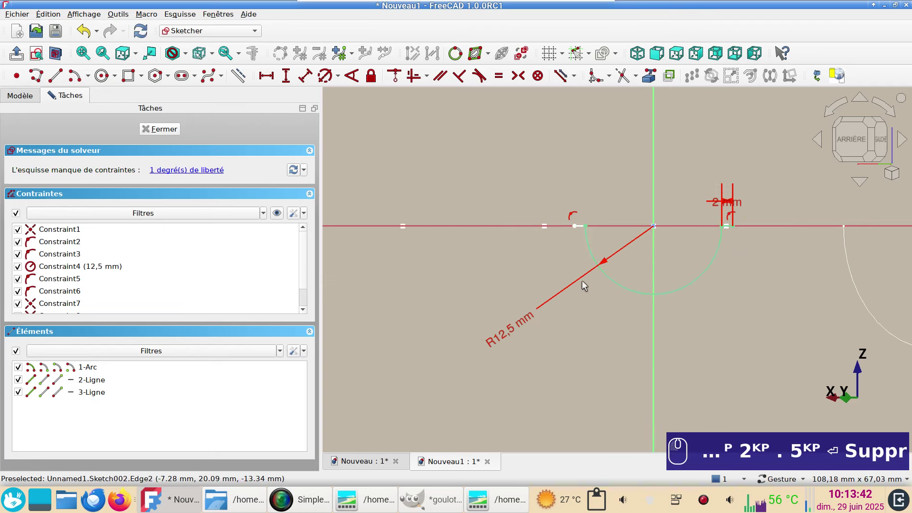
scroll(582, 266, "up", 2)
left_click(574, 175)
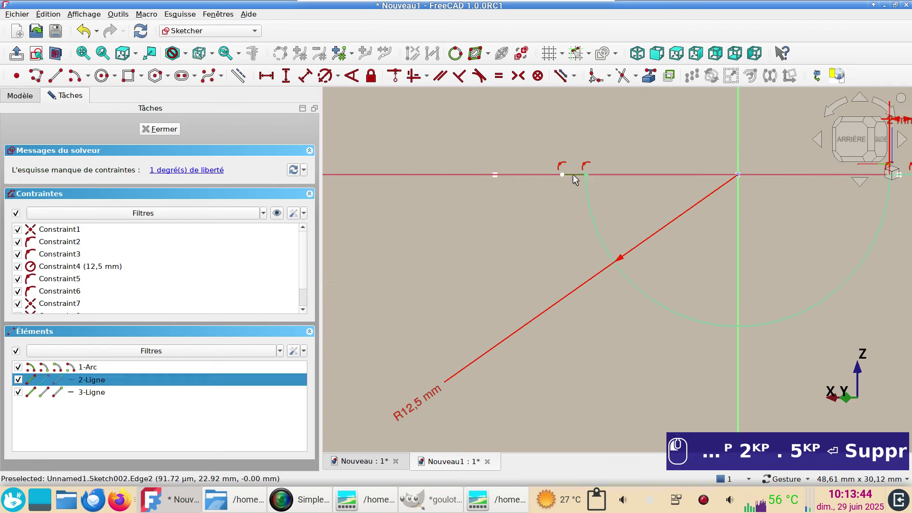
key("Delete")
mouse_move(759, 224)
right_mouse_down()
mouse_move(747, 240)
mouse_move(477, 316)
right_mouse_up()
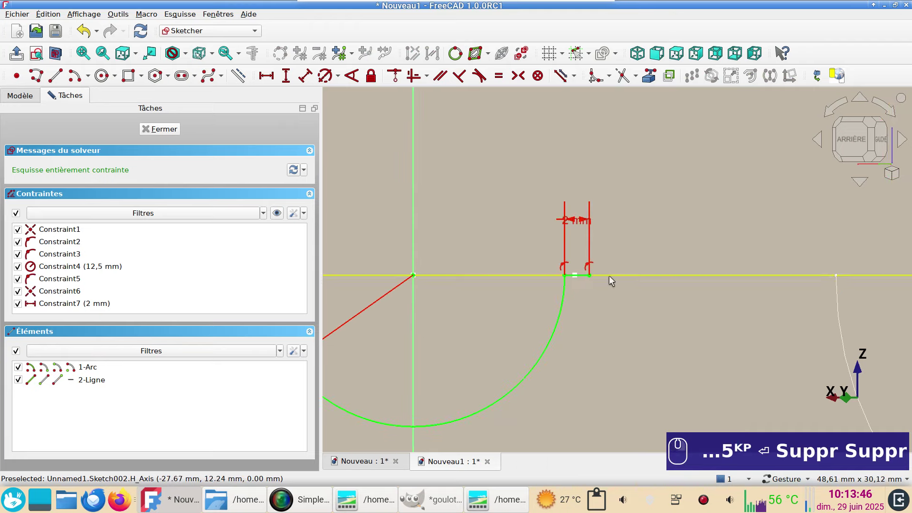
left_click(582, 274)
key("Delete")
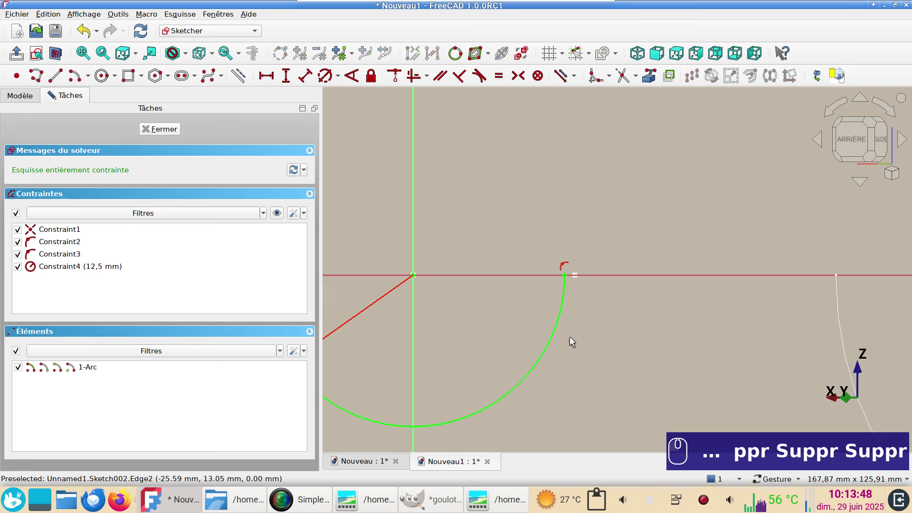
Set the radius of Sketch002's remaining arc to 22.5 mm and close the sketch.
scroll(571, 340, "down", 3)
mouse_move(487, 276)
right_mouse_down()
mouse_move(623, 274)
mouse_move(518, 275)
right_mouse_up()
scroll(518, 274, "down", 2)
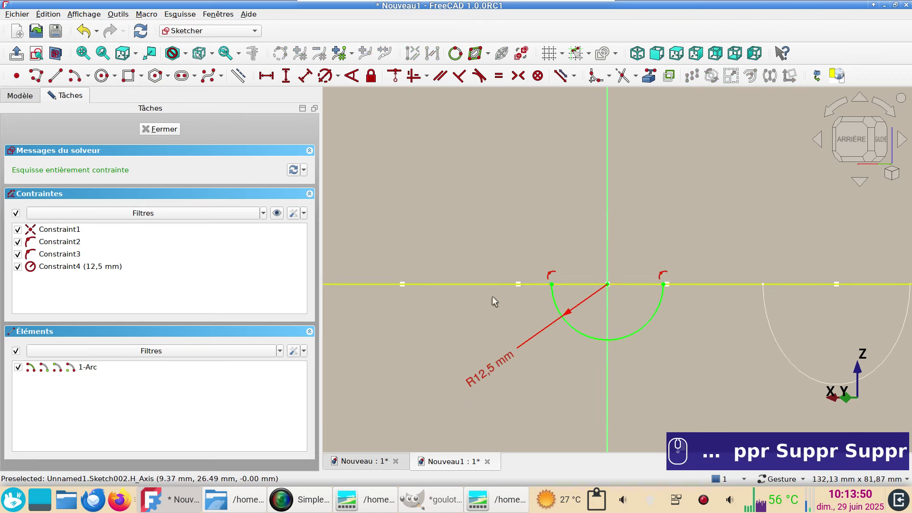
double_click(484, 369)
type("22.")
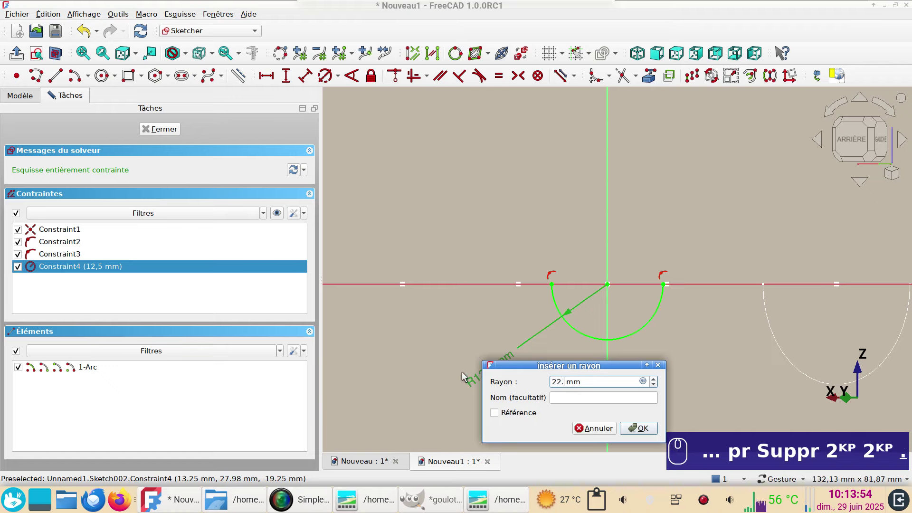
type("5")
key("Return")
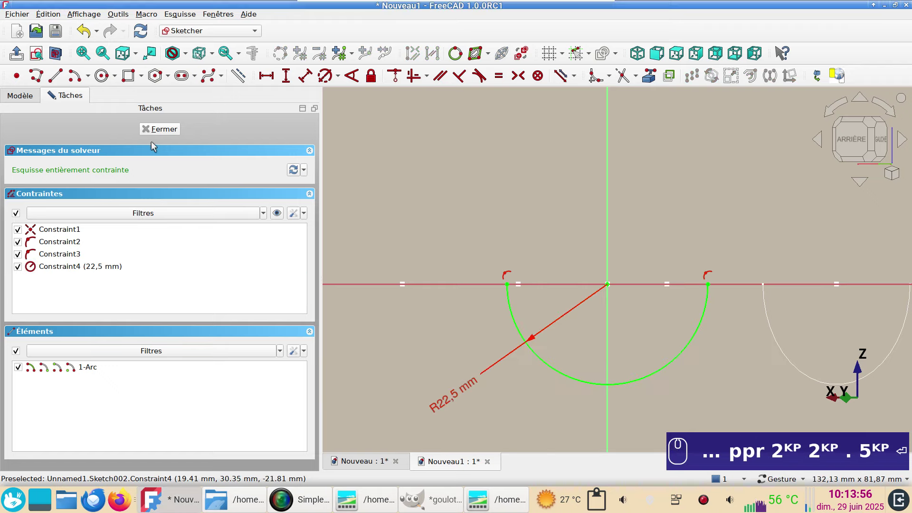
left_click(159, 129)
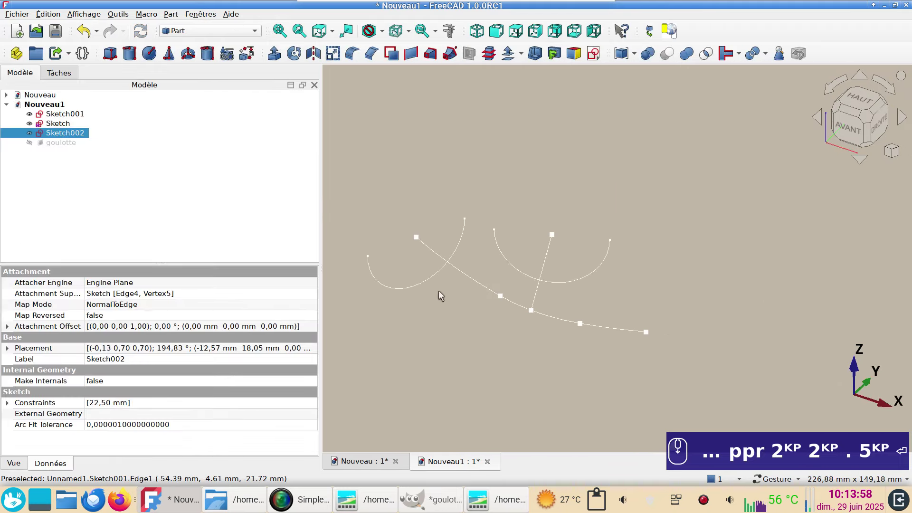
Sweep the Sketch001 profile along the three connected edges of the curved path, as a Frenet surface without creating a solid.
right_click_drag(475, 319, 510, 344)
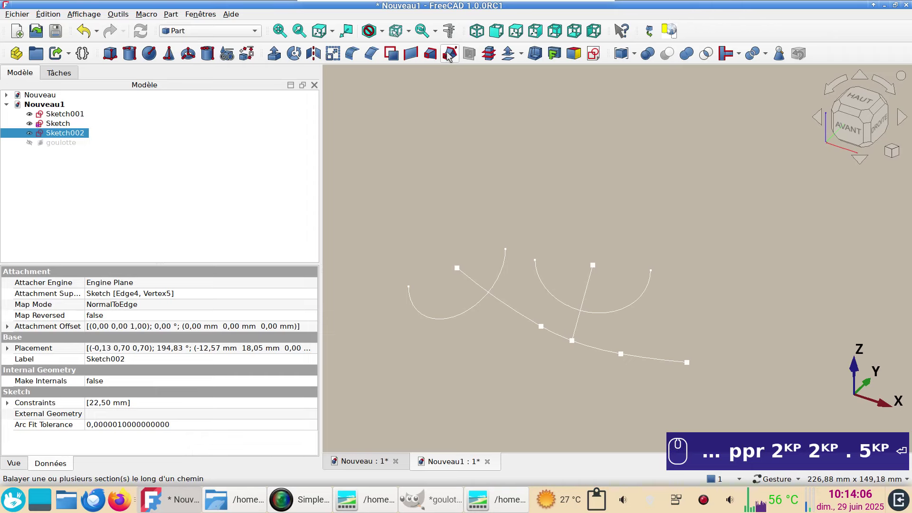
left_click(450, 54)
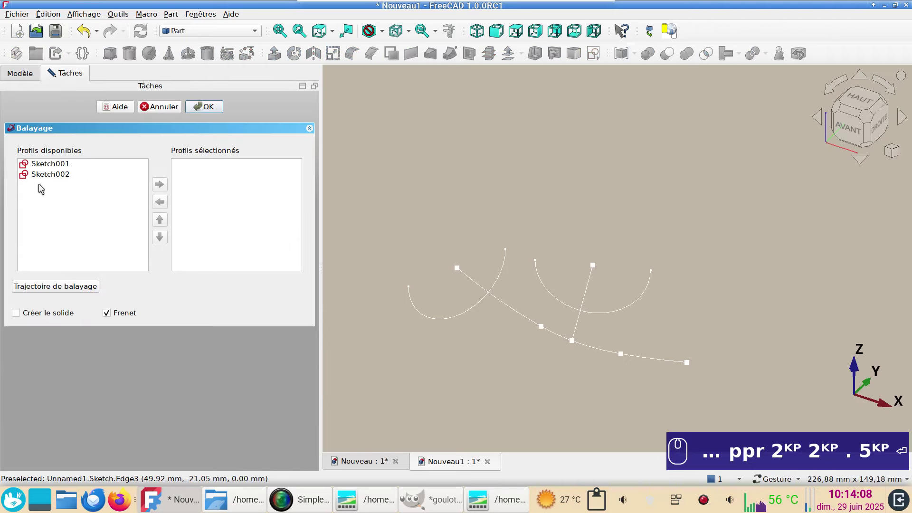
left_click(52, 165)
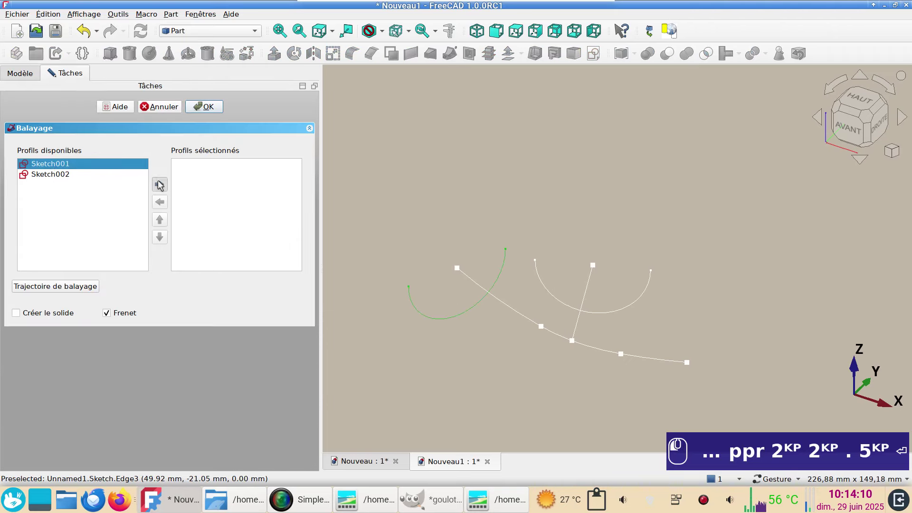
left_click(159, 185)
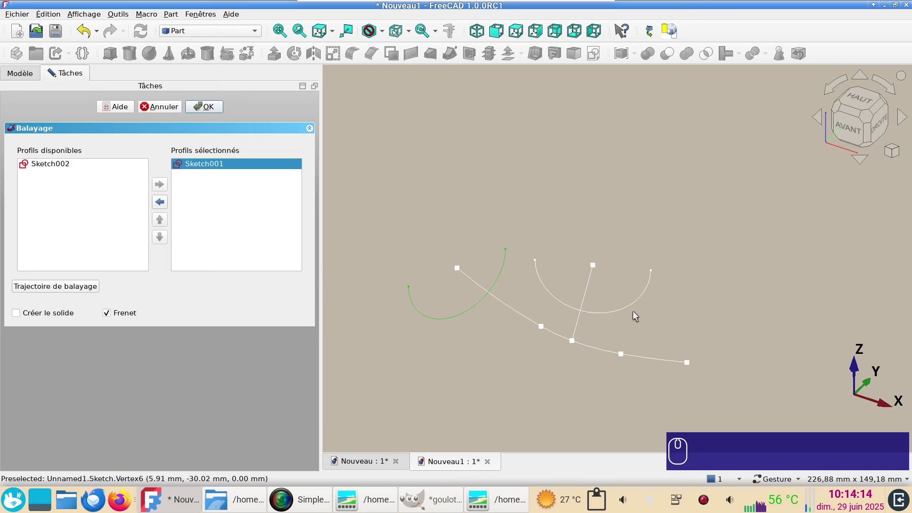
left_click(75, 287)
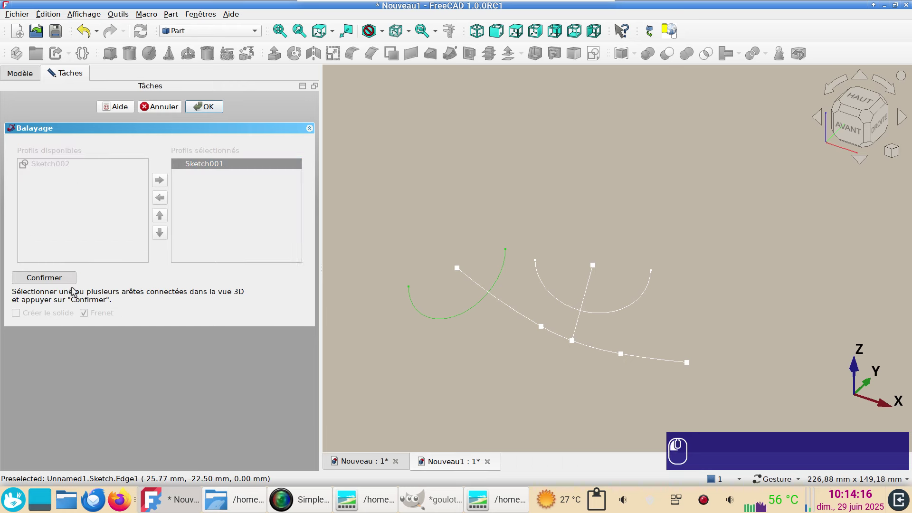
left_click(503, 300)
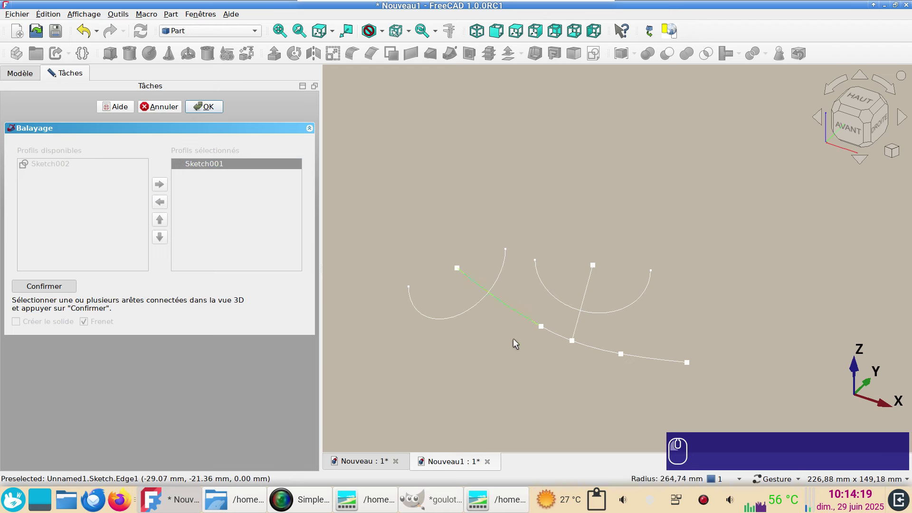
left_click(552, 332, "ctrl")
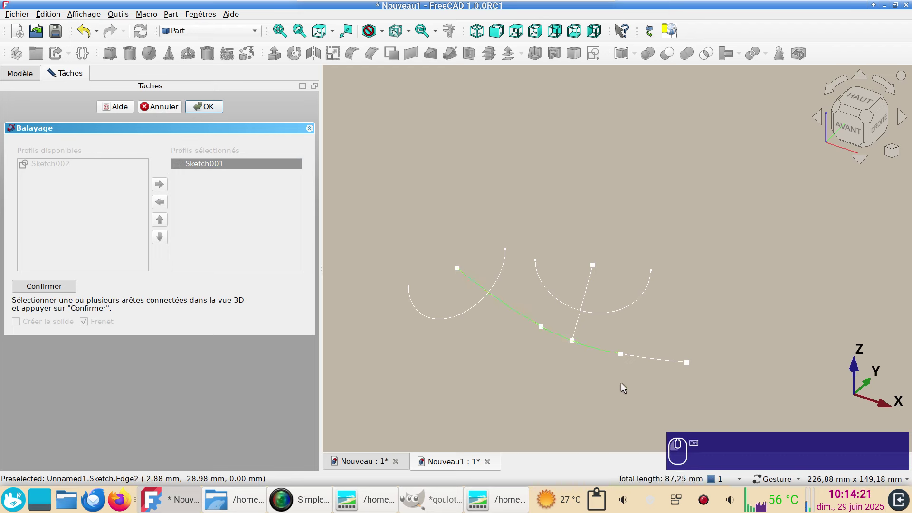
left_click(640, 356, "ctrl")
left_click(44, 286)
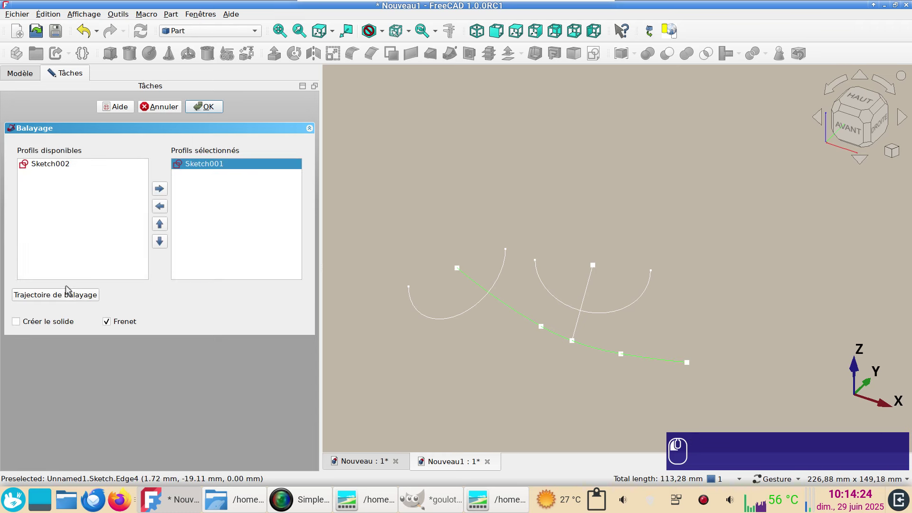
left_click(205, 107)
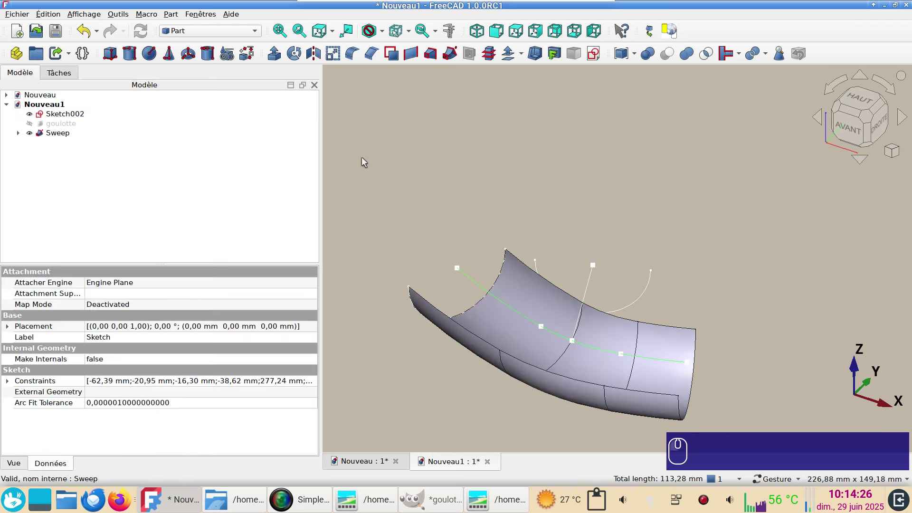
Sweep the Sketch002 profile along the straight branch line of the path sketch, as a Frenet surface without creating a solid.
left_click_drag(651, 255, 645, 278)
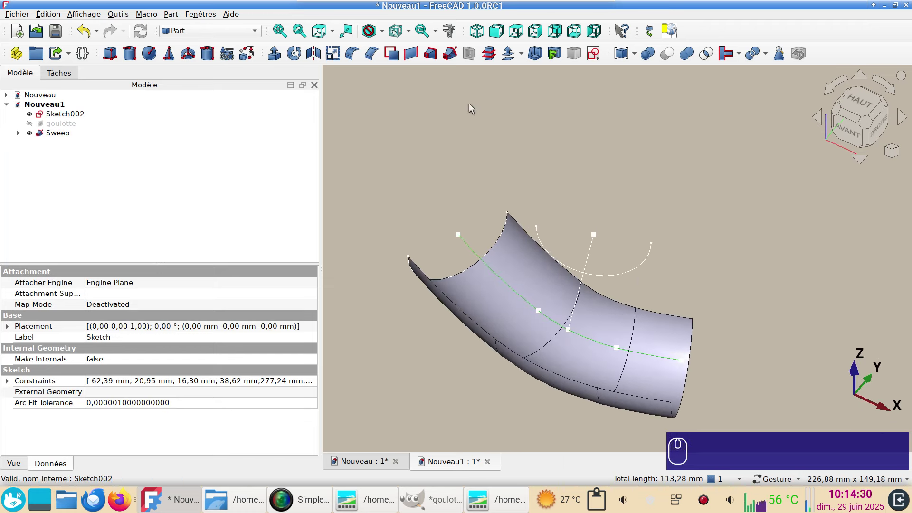
left_click(450, 53)
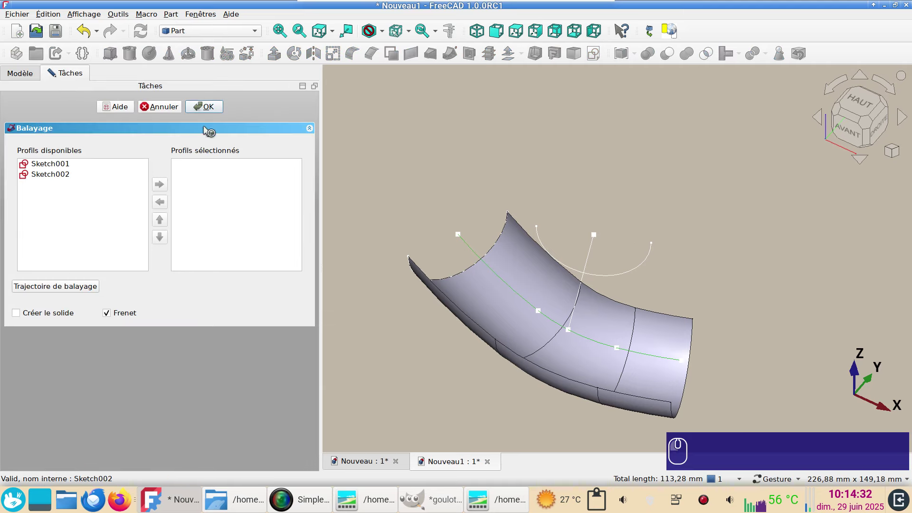
double_click(45, 174)
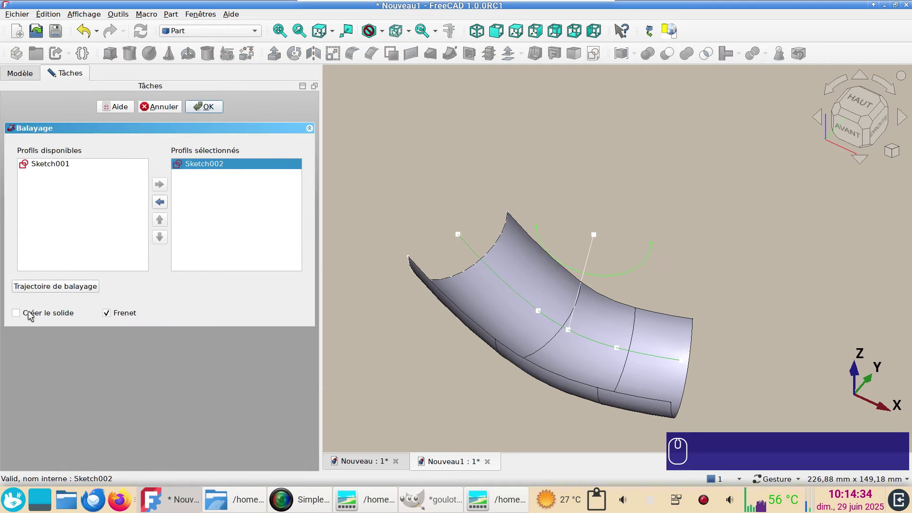
left_click(44, 287)
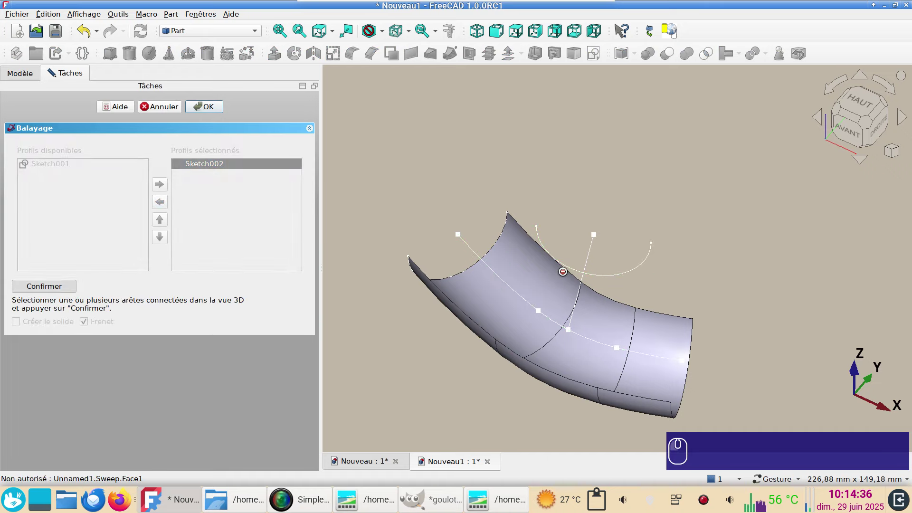
left_click(587, 258)
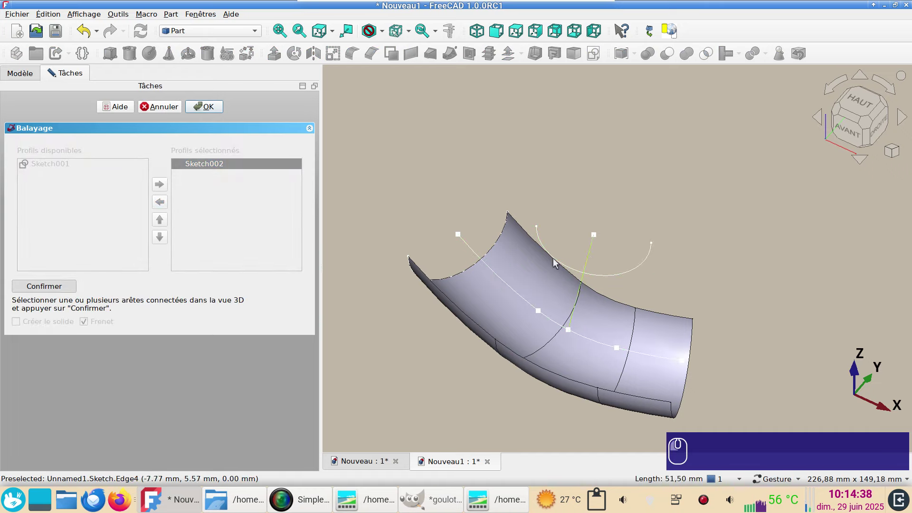
left_click(45, 286)
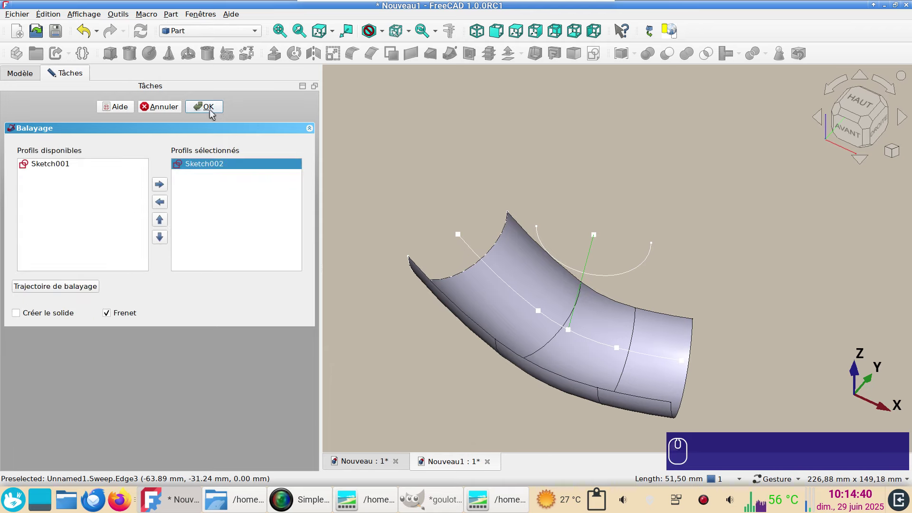
left_click(206, 107)
Join the curved sweep and the straight branch sweep into one shape with the Connect operation.
left_click_drag(561, 362, 632, 374)
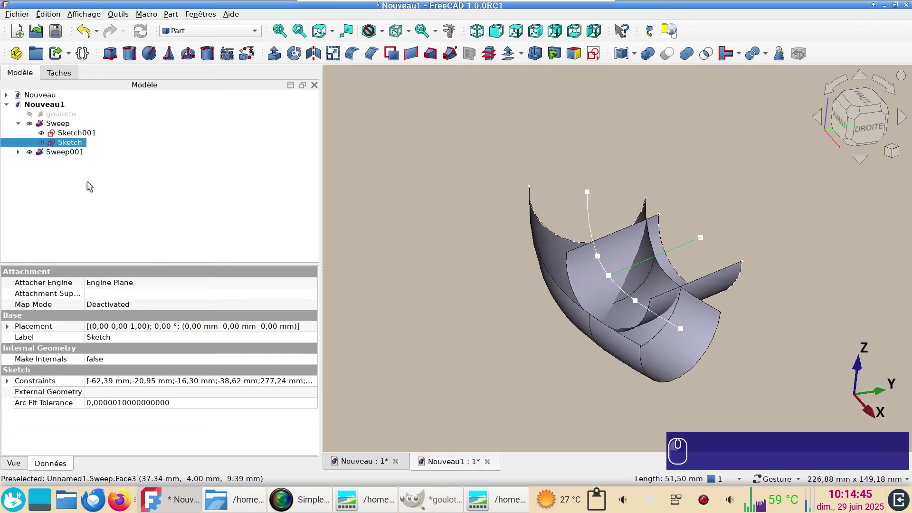
left_click(57, 124)
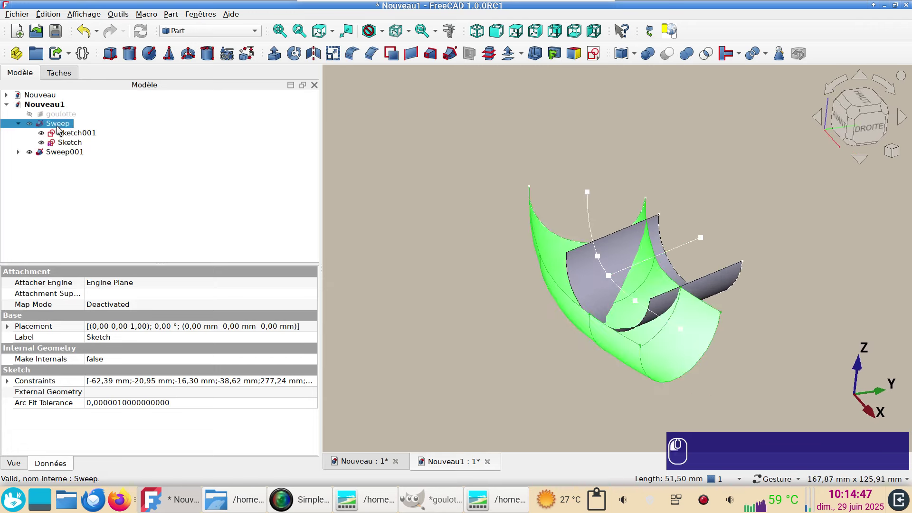
left_click(66, 152, "ctrl")
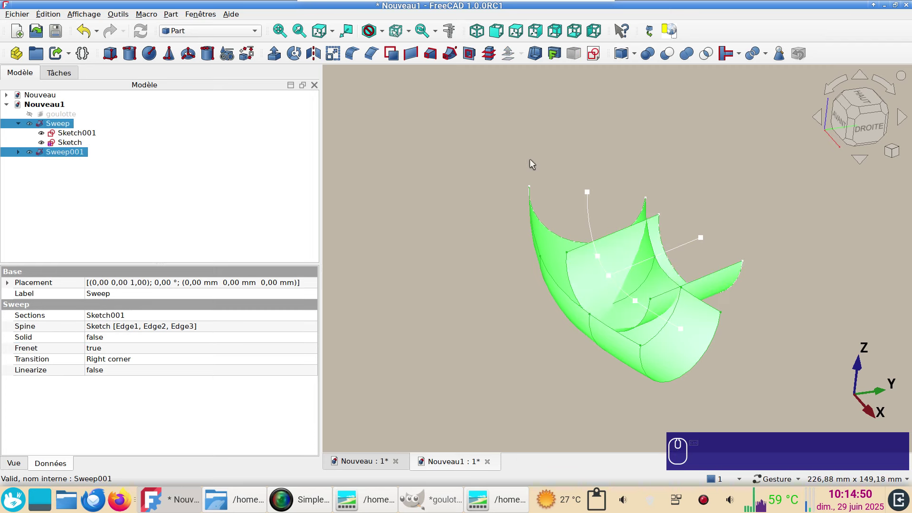
left_click(726, 53)
left_click_drag(680, 245, 588, 316)
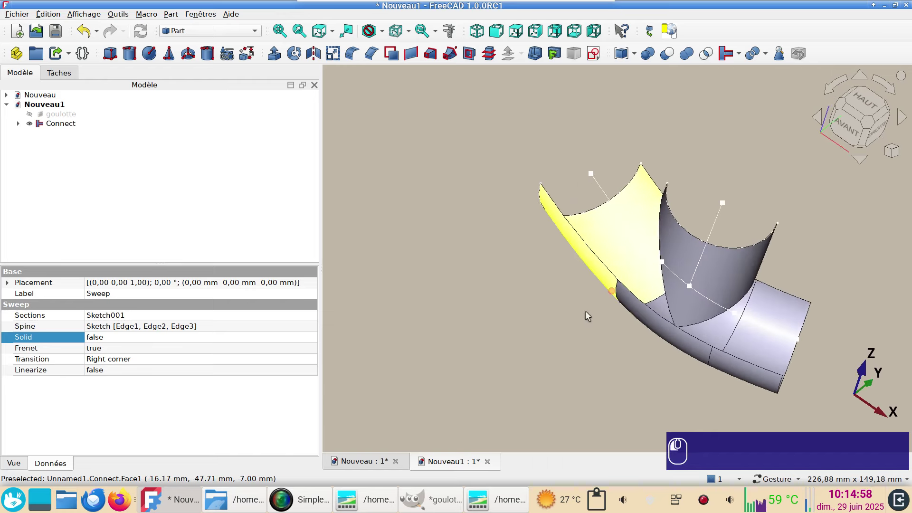
right_click_drag(587, 316, 555, 284)
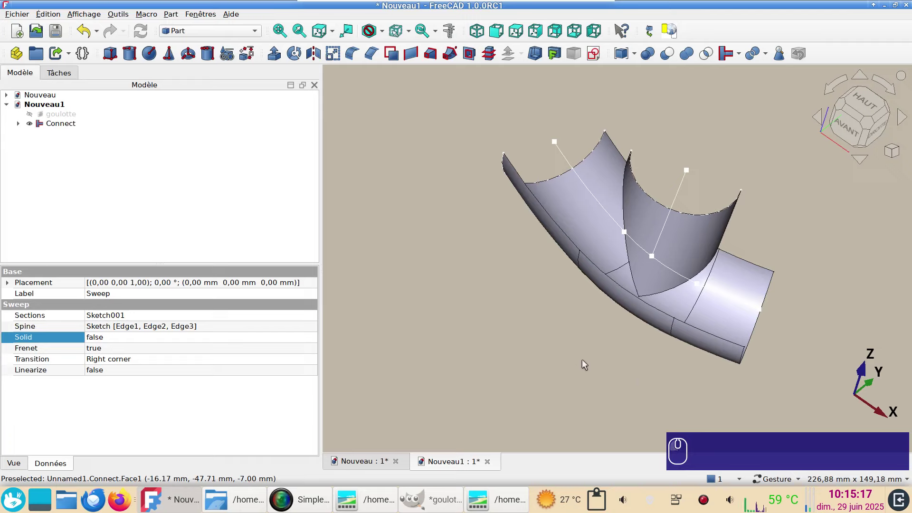
Create a 3D offset of the Connect shape by 10 mm in skin mode with arc corners, leaving the offset unfilled.
scroll(546, 356, "up", 3)
left_click(61, 123)
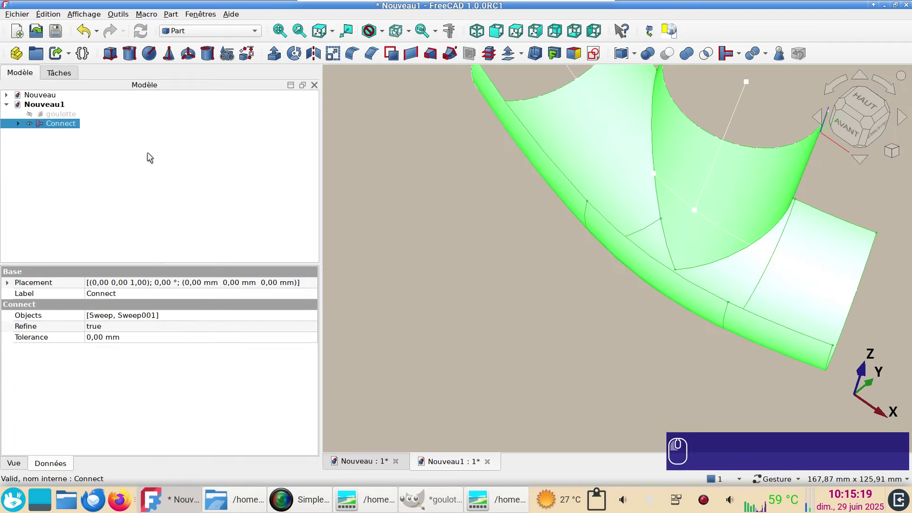
scroll(458, 285, "down", 3)
left_click_drag(458, 286, 698, 338)
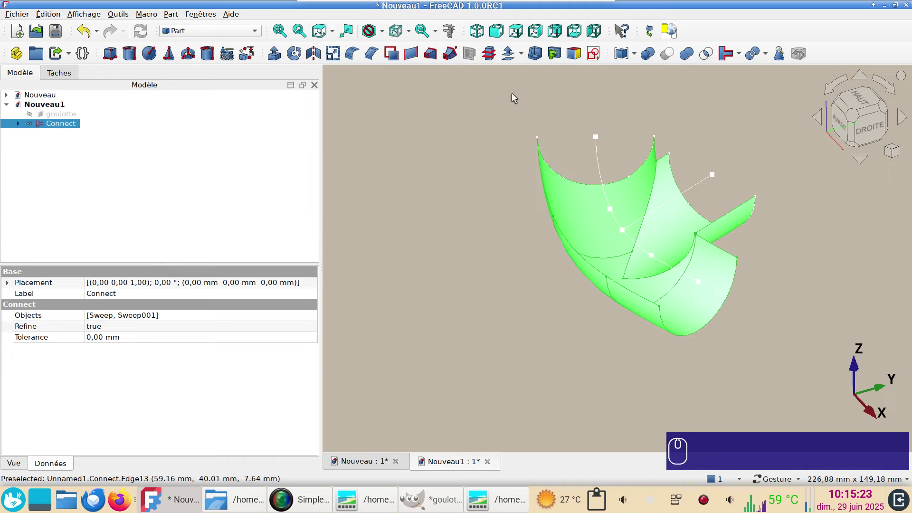
left_click(508, 54)
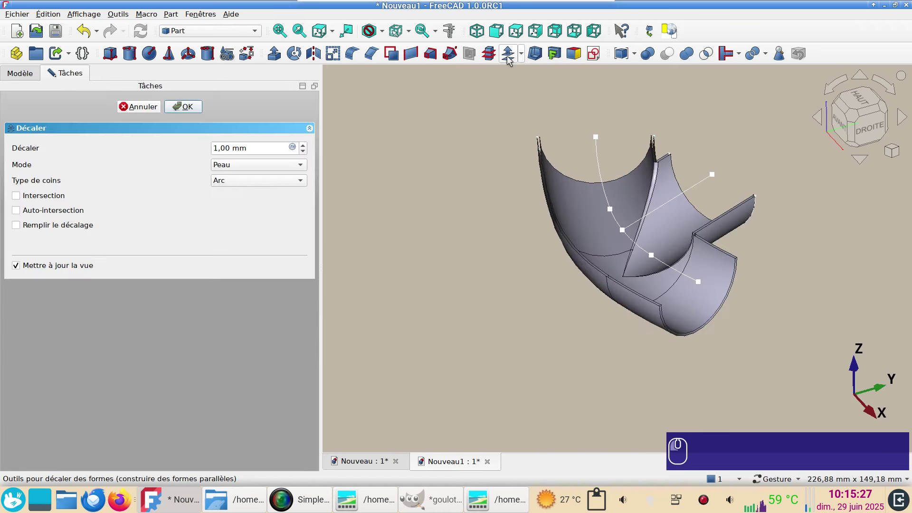
triple_click(243, 151)
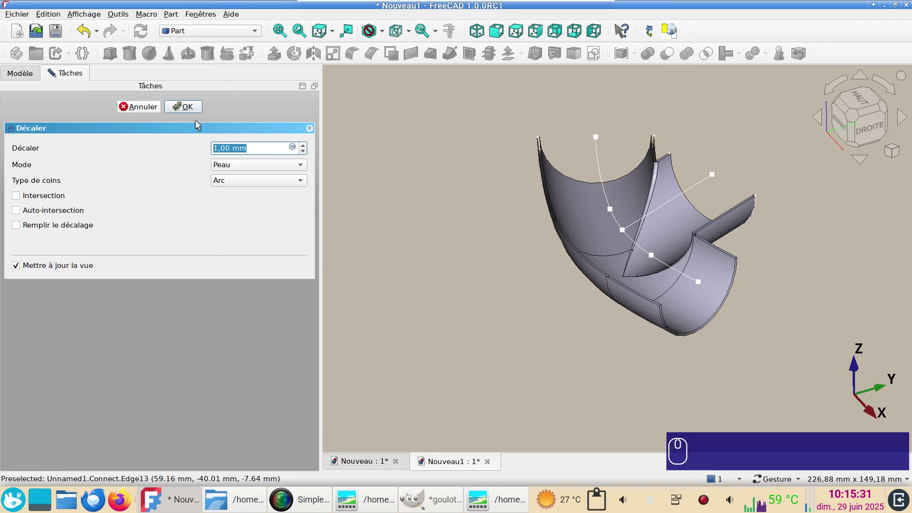
type("10")
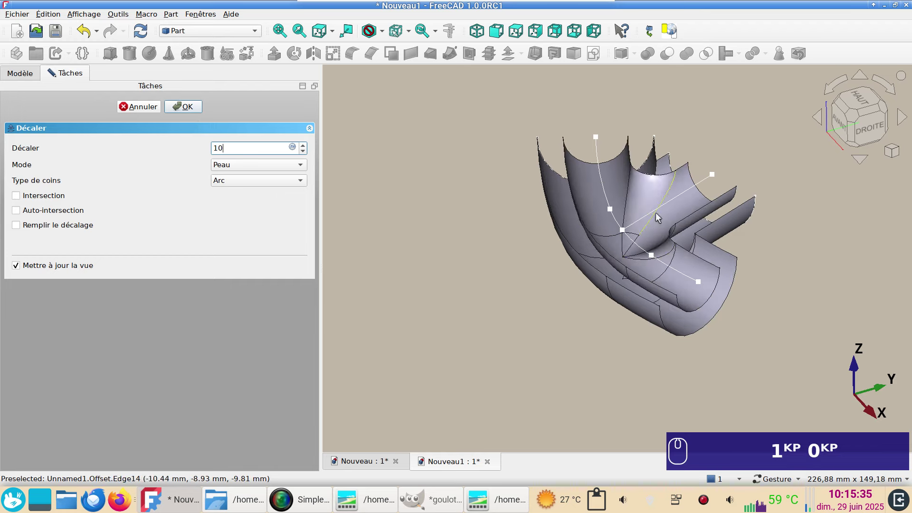
scroll(658, 214, "up", 2)
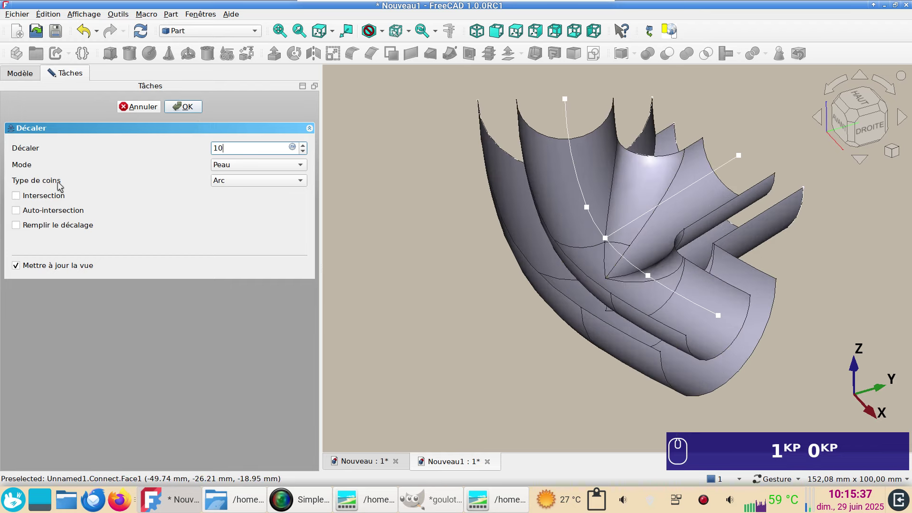
left_click(17, 226)
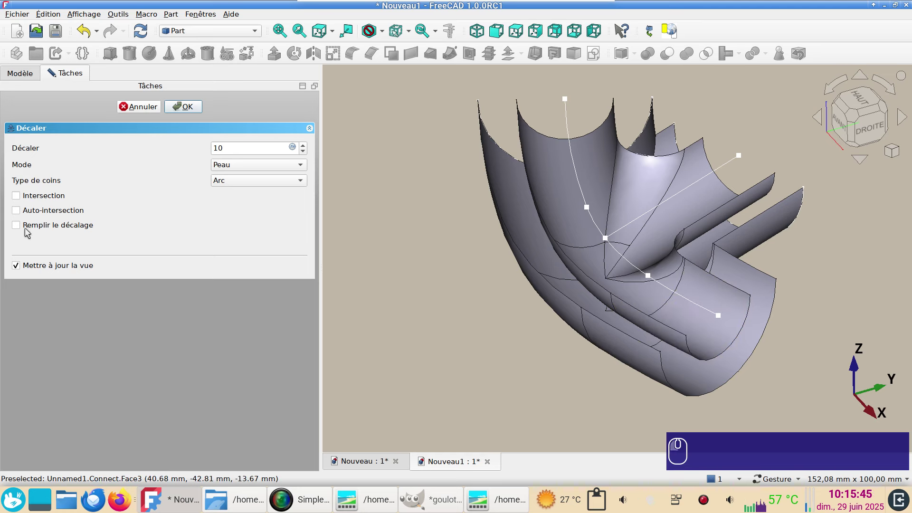
left_click(181, 107)
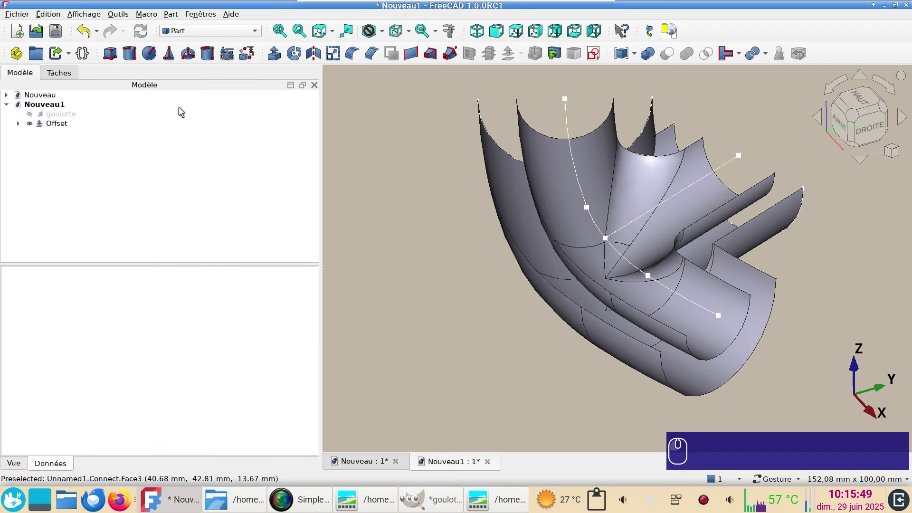
Create a second 3D offset of the Connect shape by 8 mm in skin mode with arc corners, leaving the offset unfilled.
left_click(555, 314)
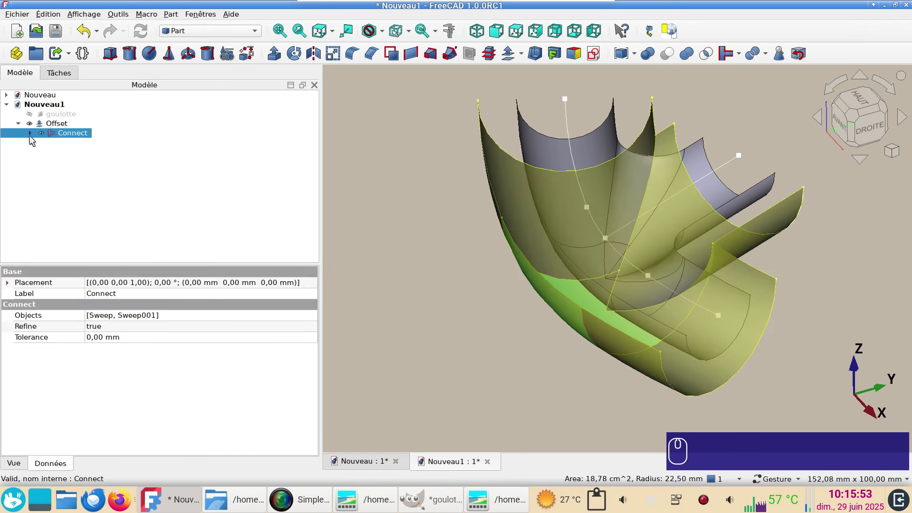
left_click(30, 134)
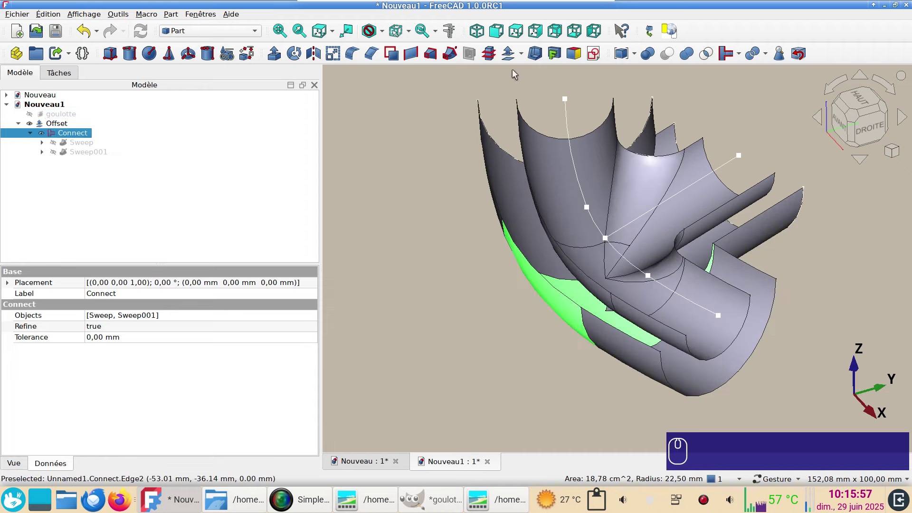
left_click(509, 54)
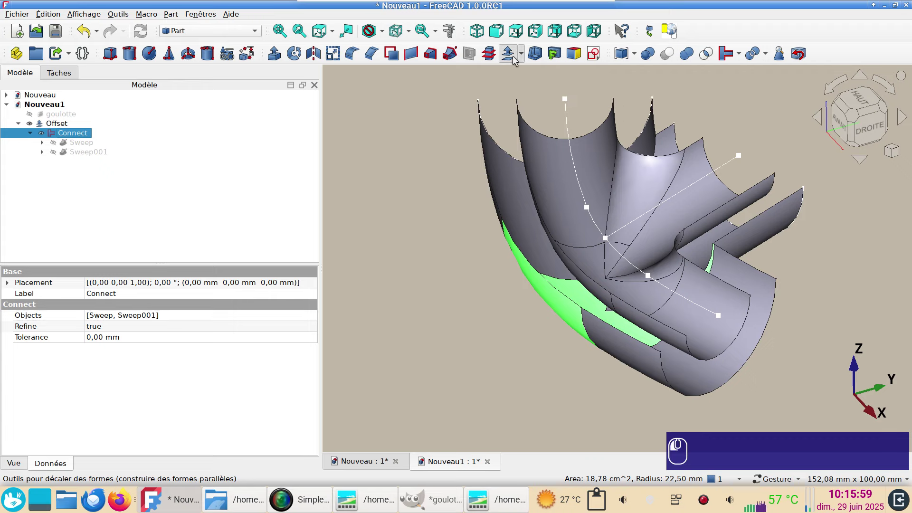
left_click_drag(259, 147, 193, 143)
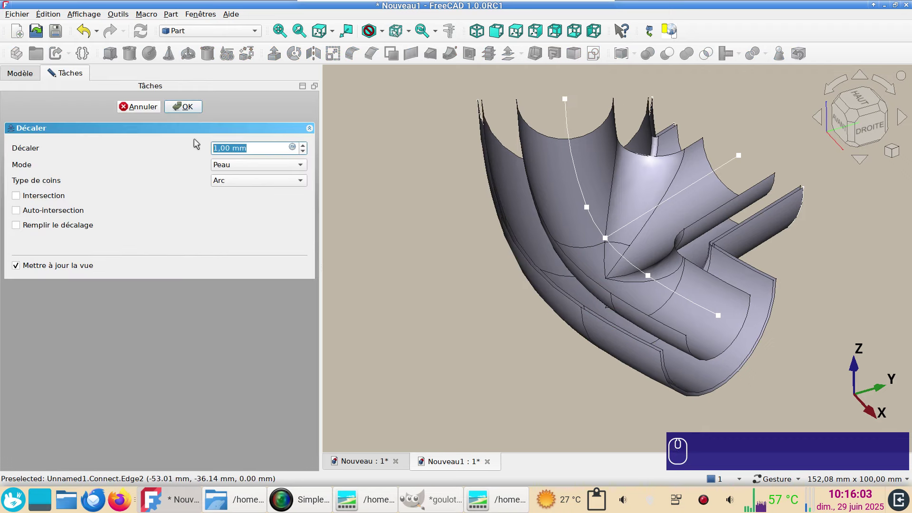
type("8")
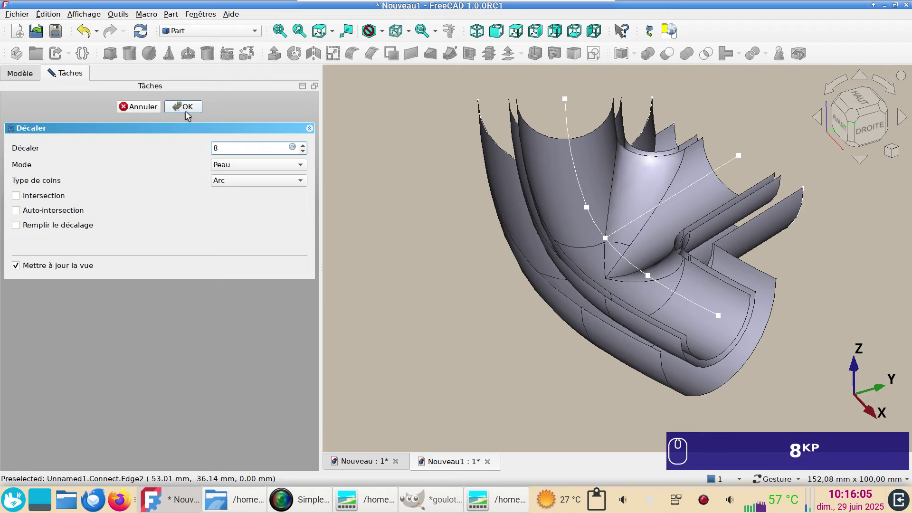
left_click(185, 108)
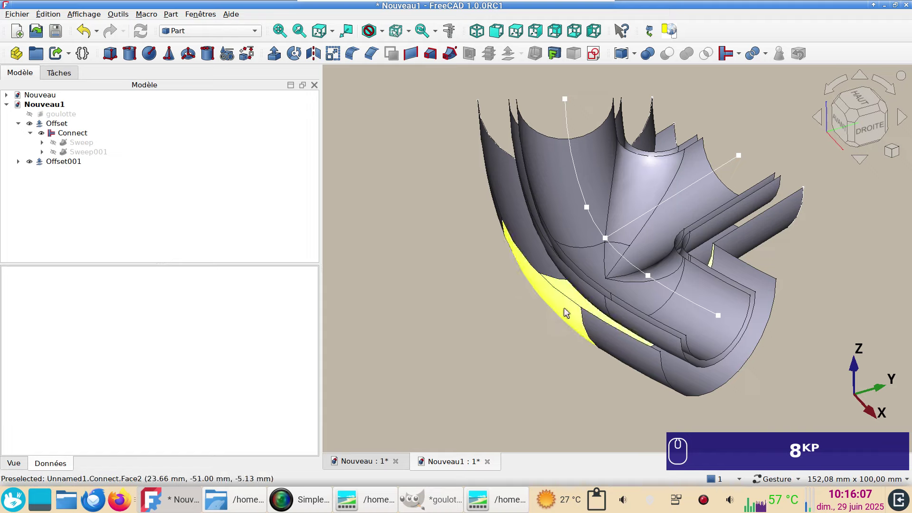
Hide the Connect shape so that only the two offset skins are displayed, and view them from several angles.
left_click(566, 312)
key("space")
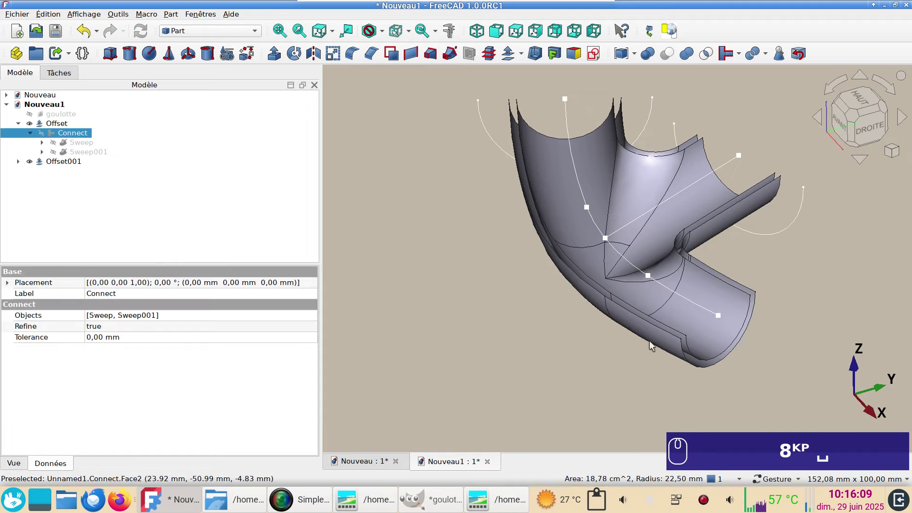
left_click_drag(651, 346, 784, 314)
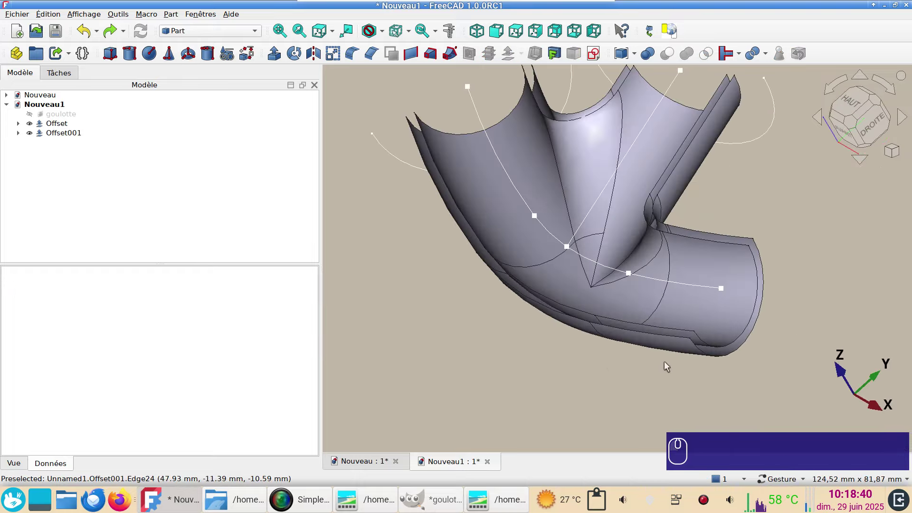
left_click_drag(665, 361, 614, 352)
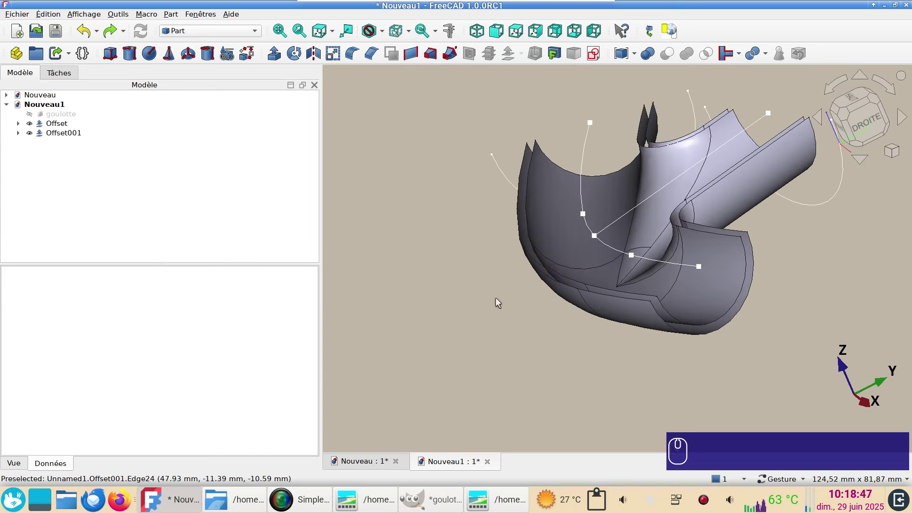
left_click_drag(509, 215, 512, 235)
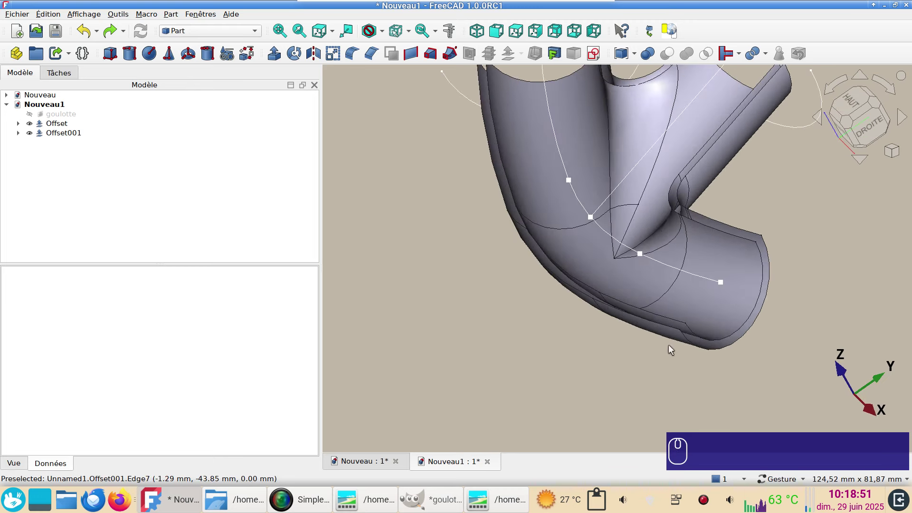
Create a ruled surface between the two offset skins' arc edges at the lower outlet of the curved chute.
left_click(723, 347)
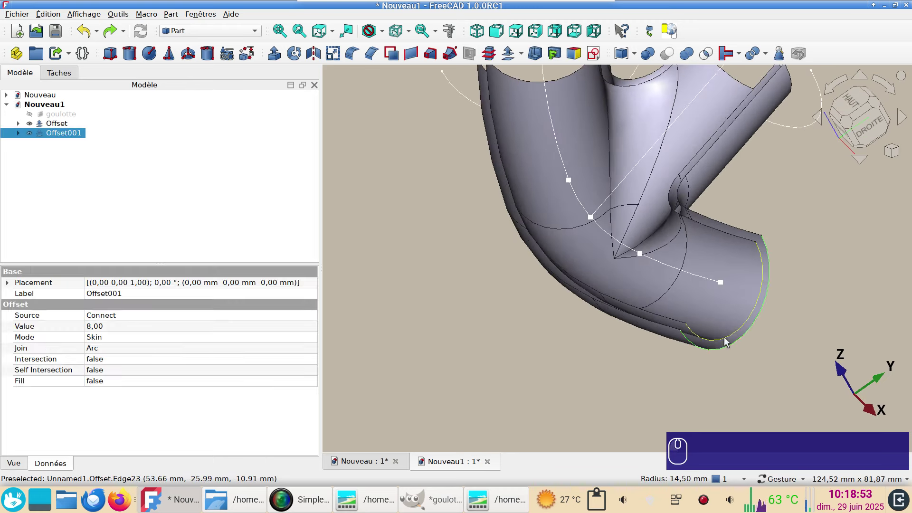
left_click(725, 341, "ctrl")
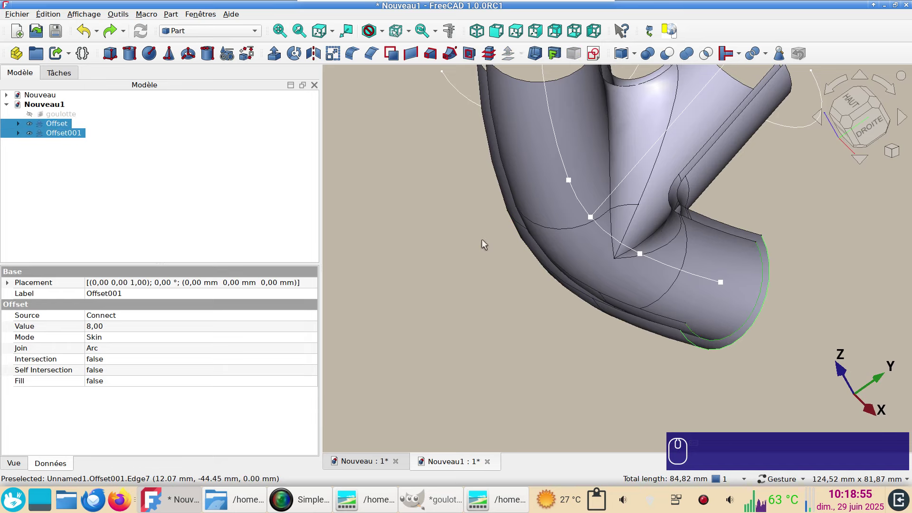
left_click(411, 54)
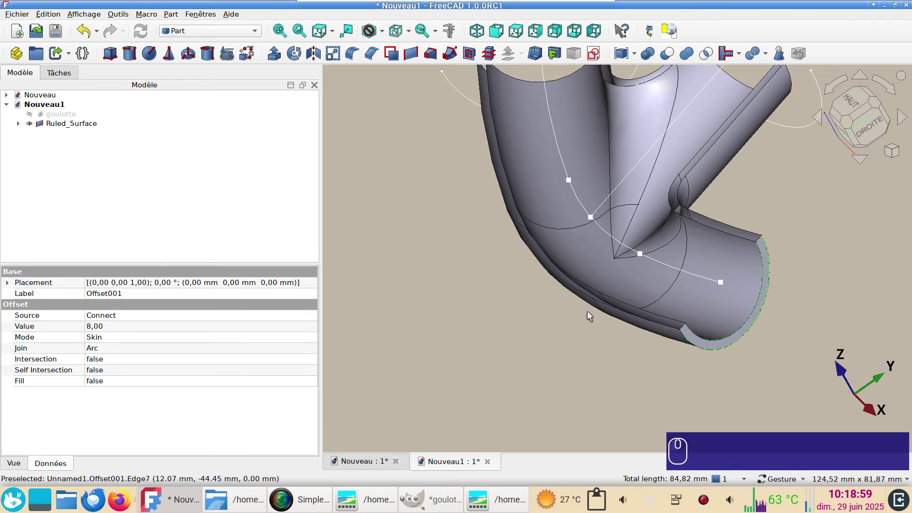
Bridge the two offset skins with ruled surfaces along the outer rim, first beside the lower outlet and next along the adjoining curved section.
left_click(650, 316, "ctrl")
left_click(649, 313, "ctrl")
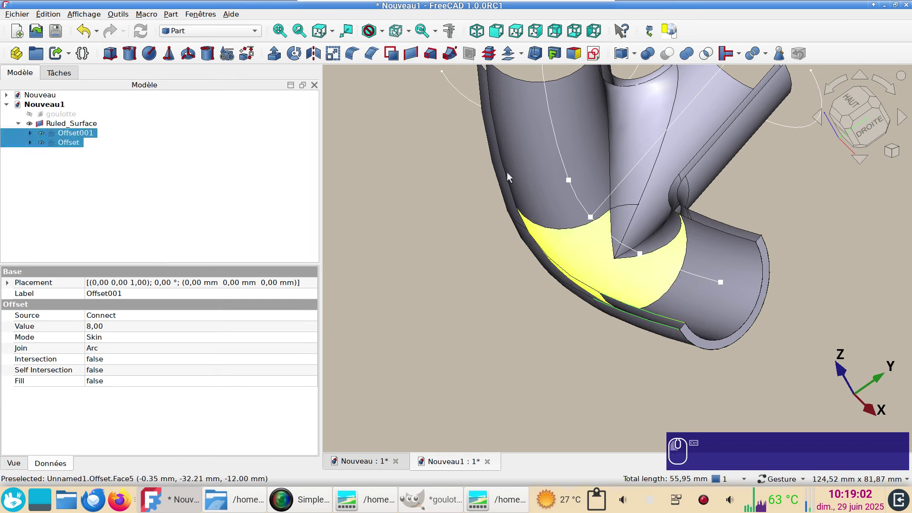
left_click(412, 54)
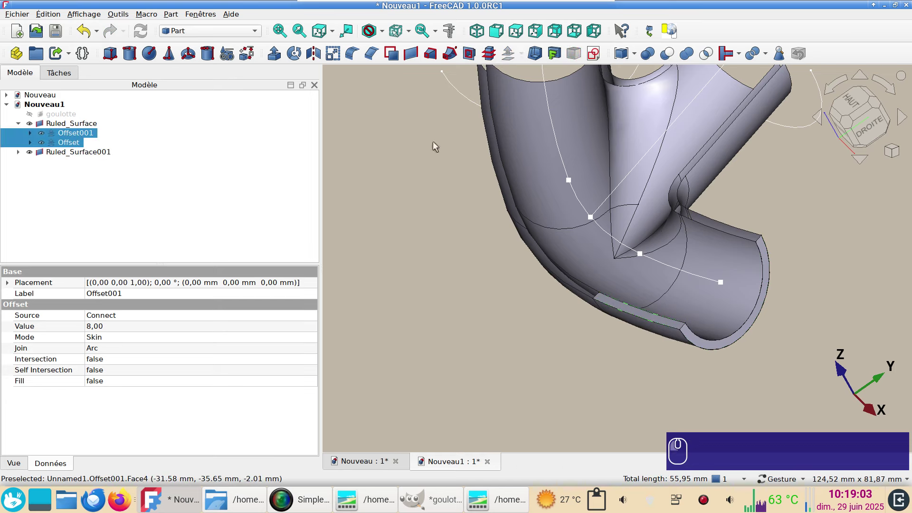
left_click(535, 258)
left_click(538, 246, "ctrl")
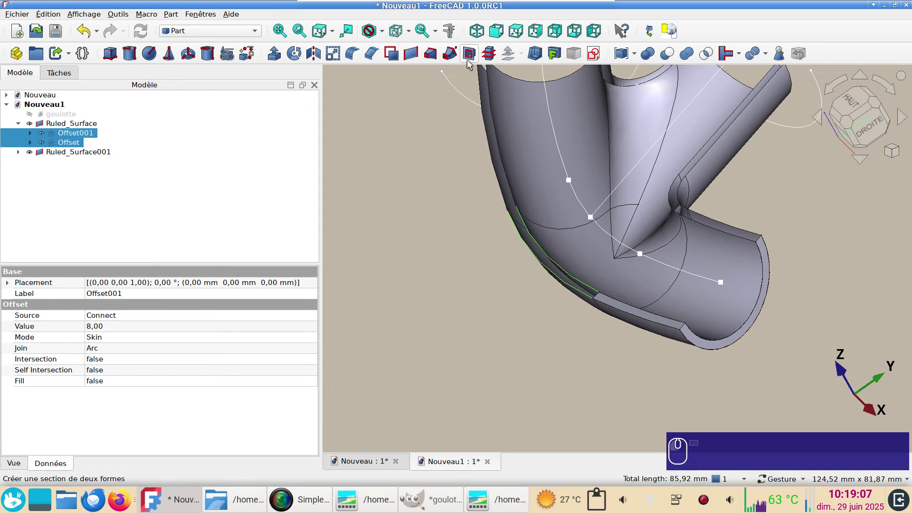
left_click(413, 55)
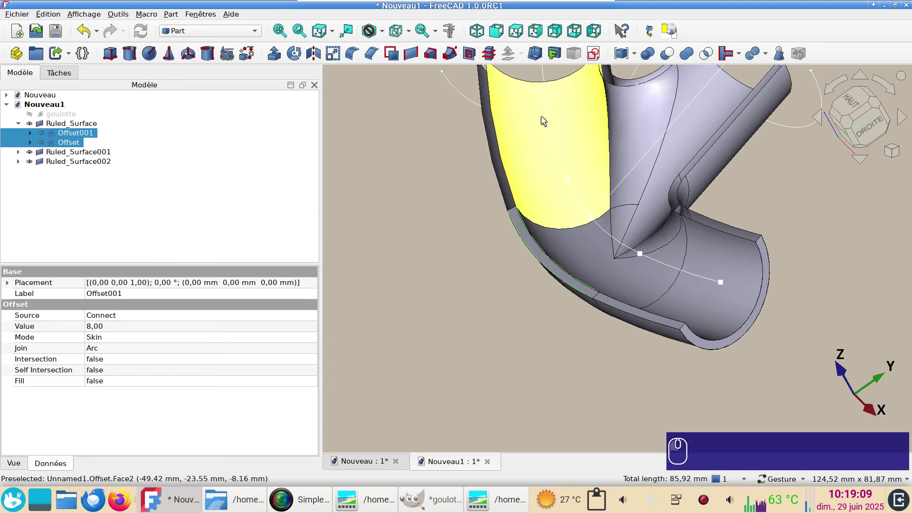
Examine the open rim edges and the small faces where the straight branch meets the curved chute.
right_click_drag(541, 115, 517, 276)
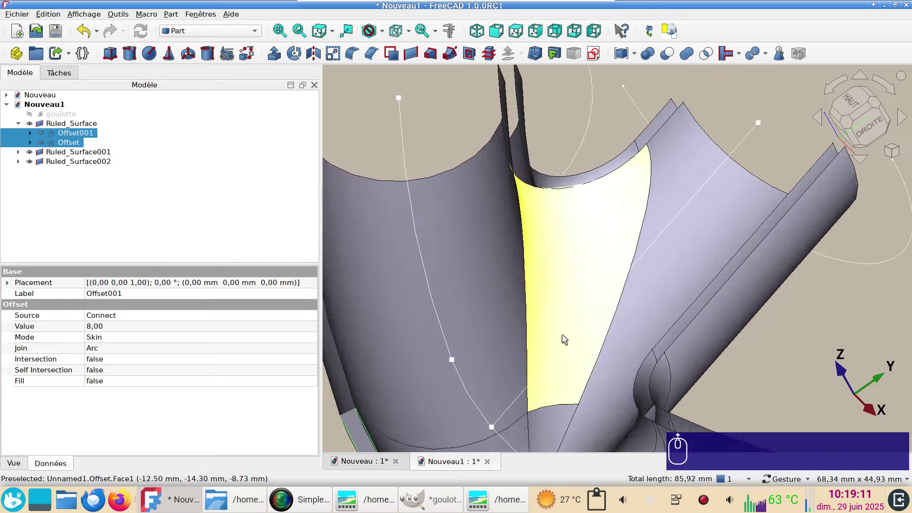
scroll(565, 336, "up", 5)
left_click_drag(575, 320, 680, 335)
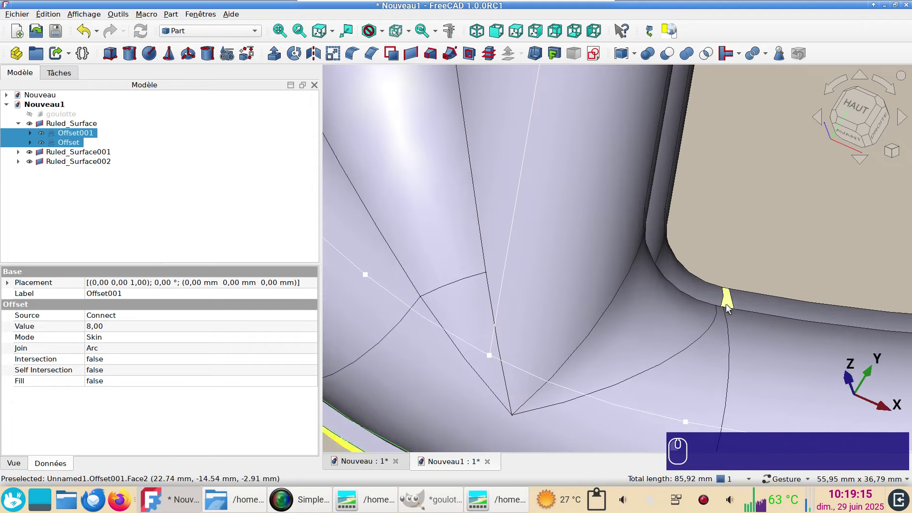
scroll(647, 313, "down", 5)
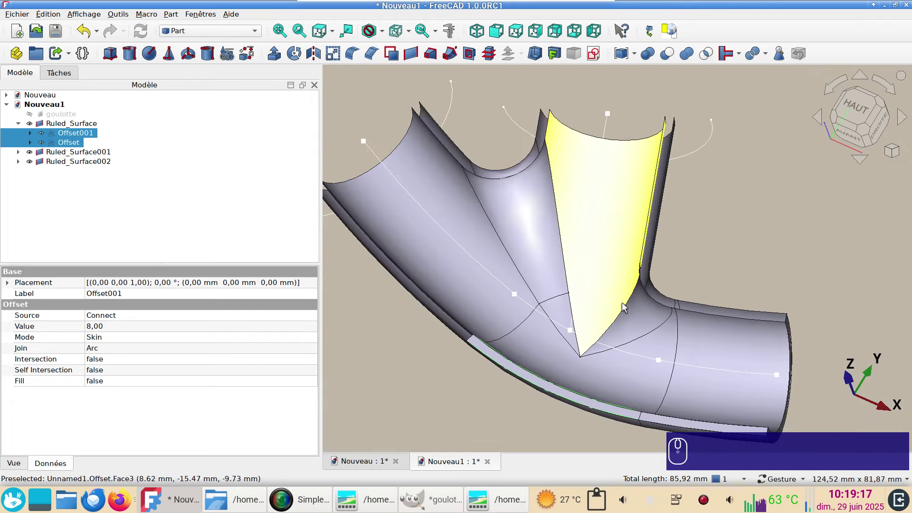
left_click_drag(791, 311, 617, 375)
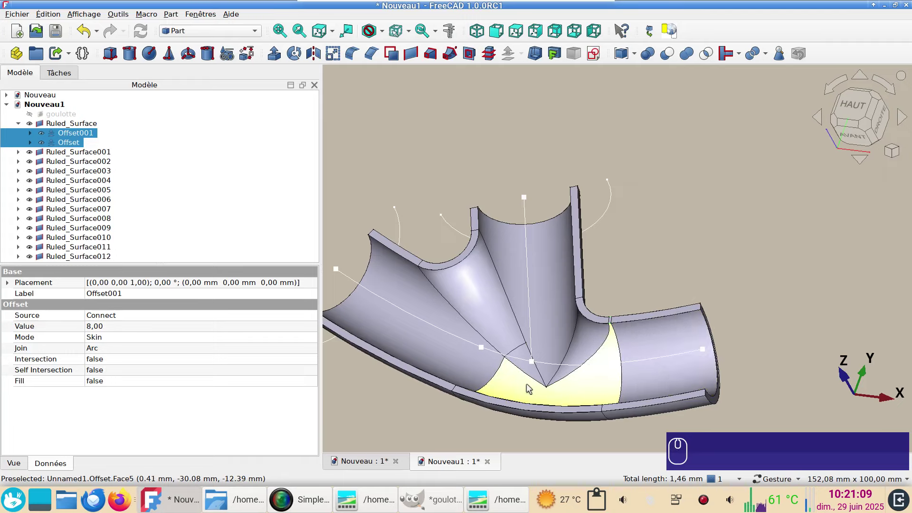
Inspect the chute from several angles in shaded display without edges and in isometric view, and restore the display with edges.
left_click_drag(527, 385, 409, 376)
key("v")
key("KP_6")
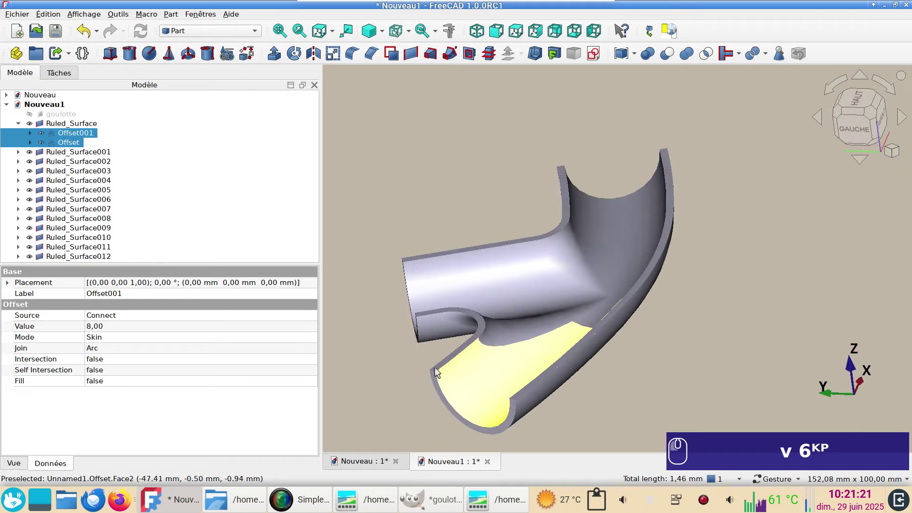
key("KP_0")
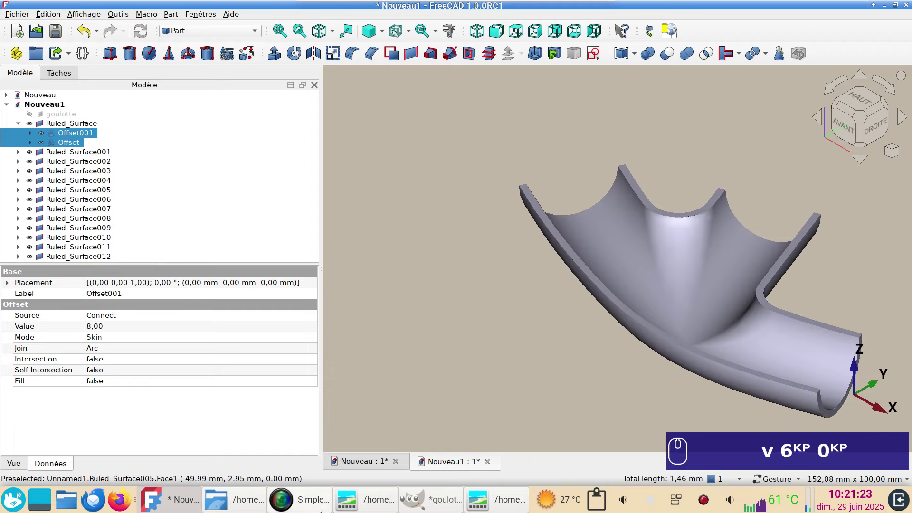
key("v")
key("KP_1")
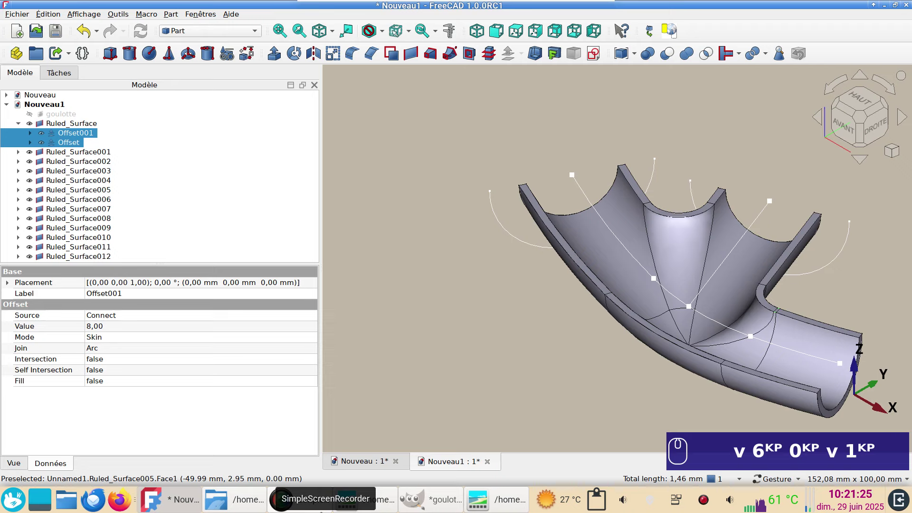
right_click_drag(498, 330, 392, 308)
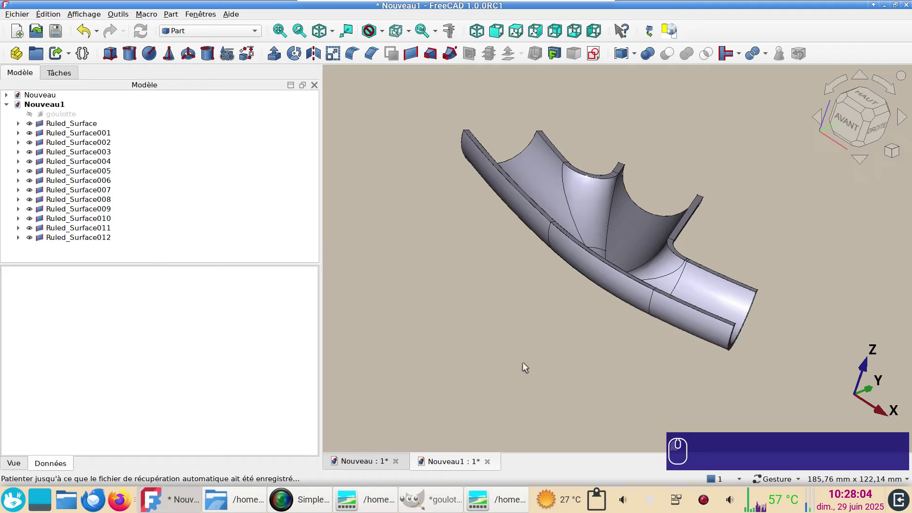
scroll(523, 361, "up", 3)
scroll(524, 327, "down", 4)
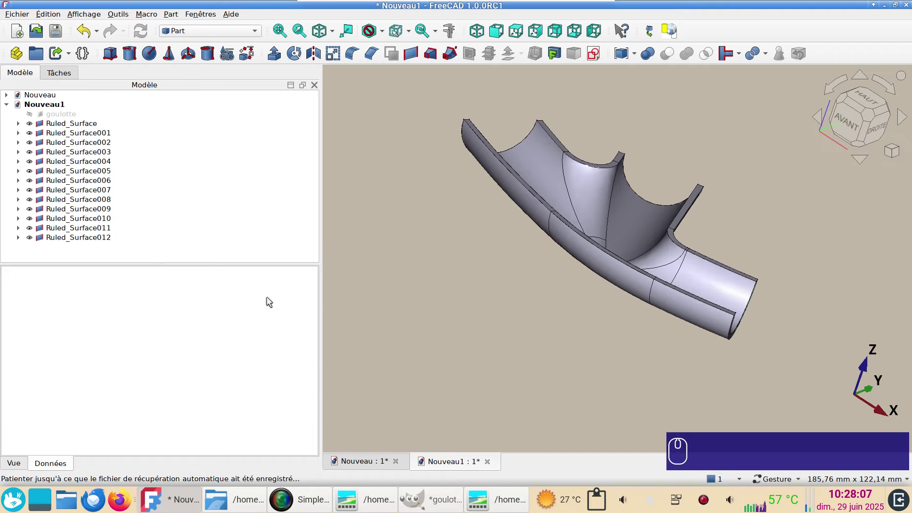
Switch to the Curves workbench and locate the extension manager entry without opening it.
left_click(208, 31)
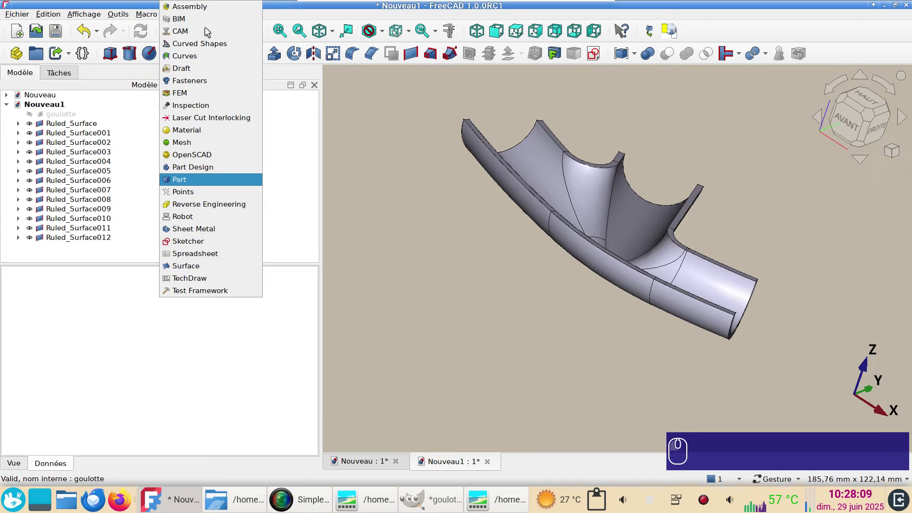
left_click(200, 56)
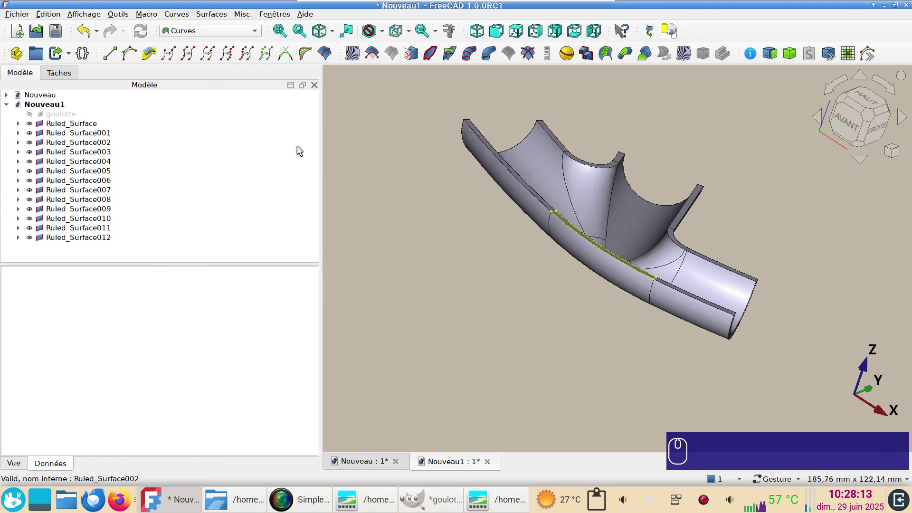
left_click(118, 14)
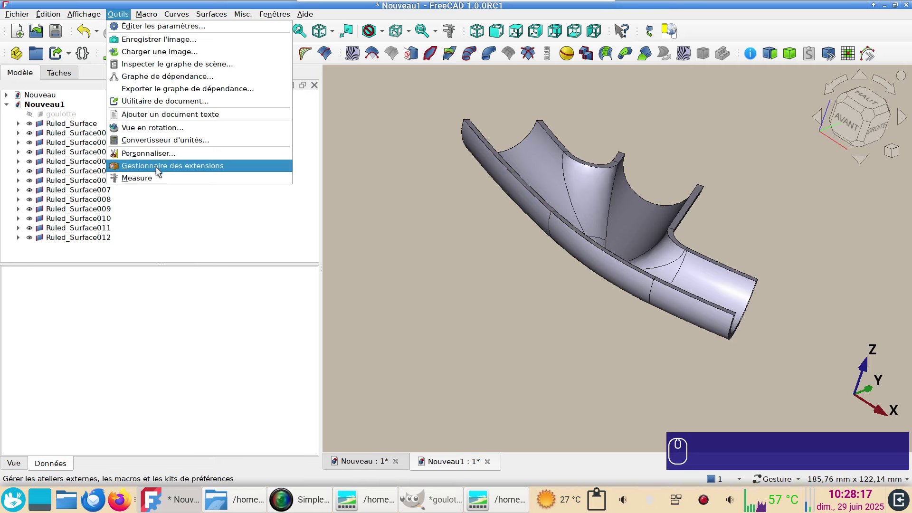
left_click(407, 258)
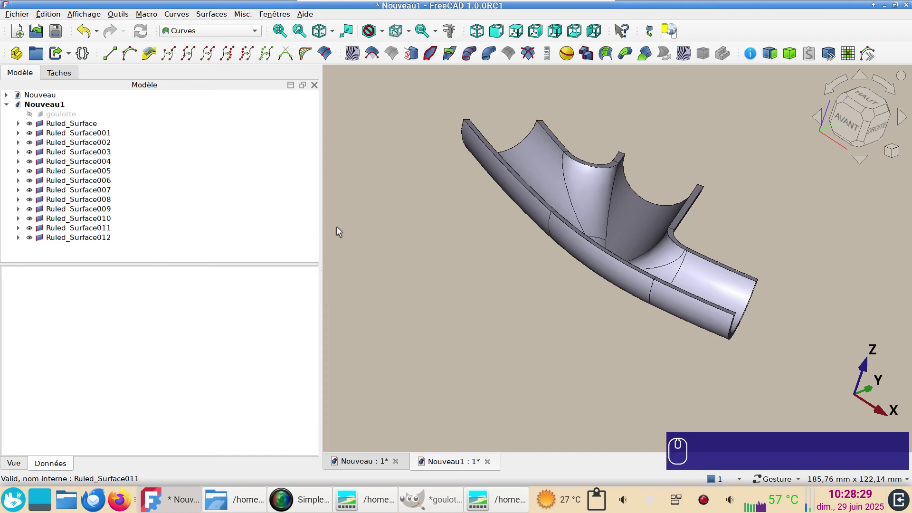
Box-select all the ruled surfaces together with both offset skins and build a solid from their faces.
key("shift+b")
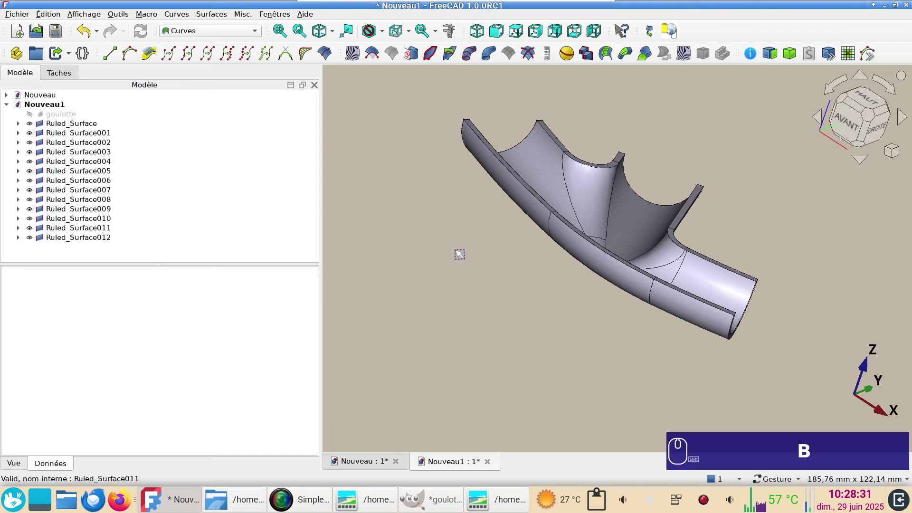
left_click_drag(420, 101, 777, 358)
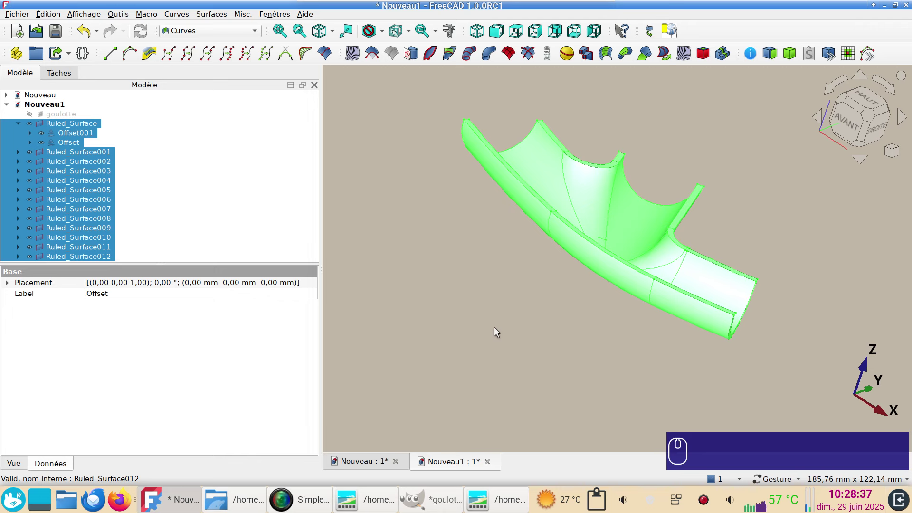
left_click(789, 54)
scroll(159, 222, "down", 1)
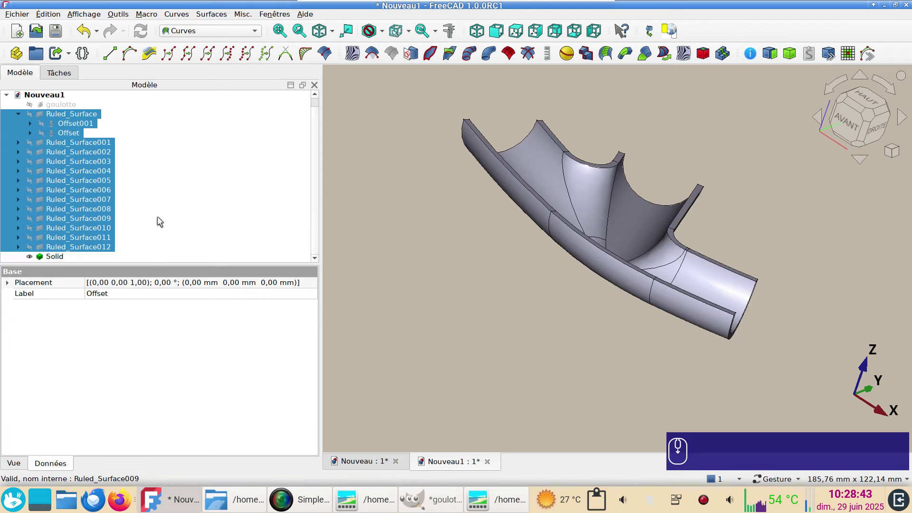
Check the new solid's properties and toggle its visibility off and on again.
left_click(55, 256)
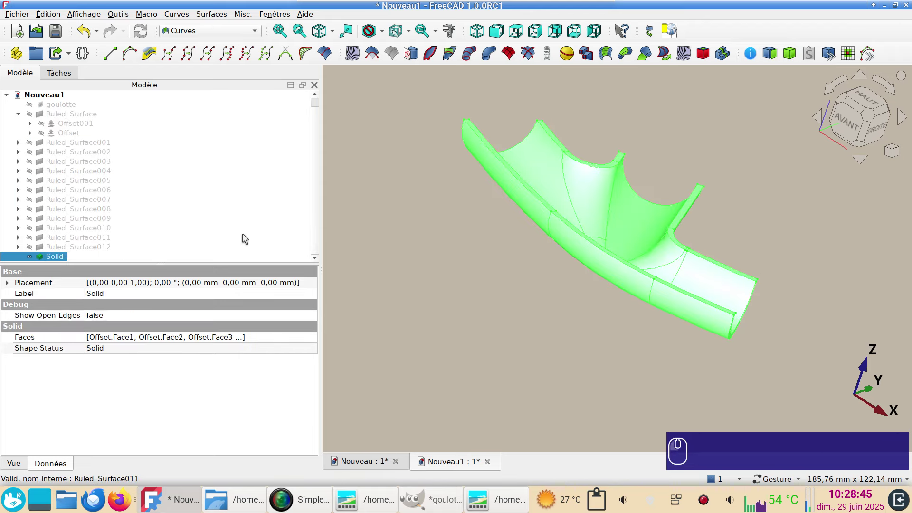
key("space")
key("space")
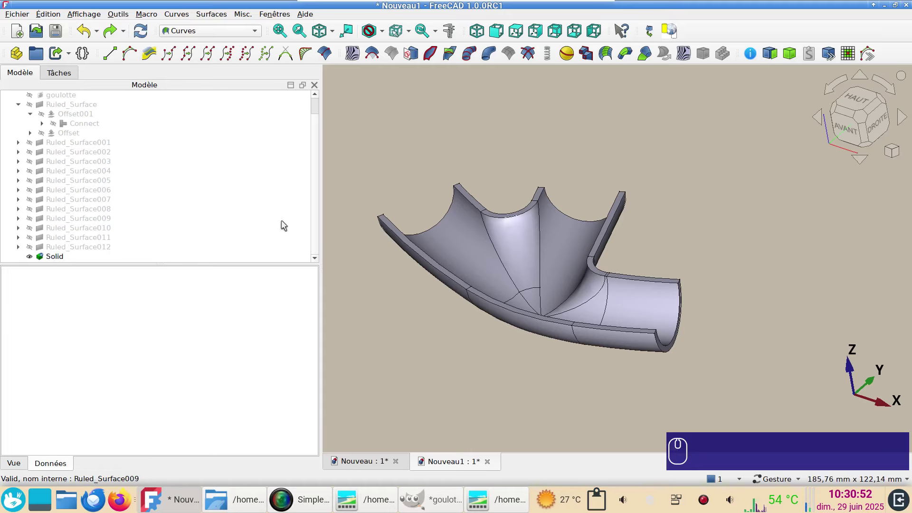
Delete the solid built with Curves and make Ruled_Surface001 through Ruled_Surface012 visible again.
left_click(64, 257)
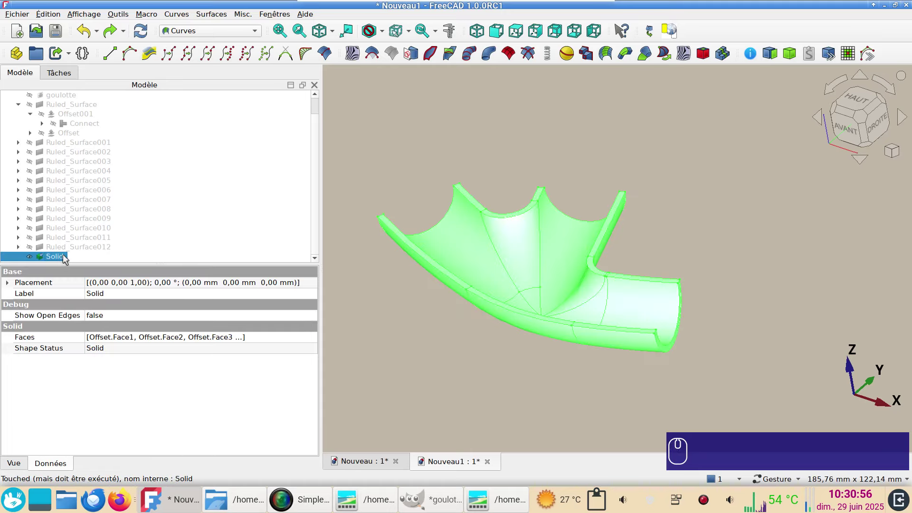
key("Delete")
left_click(64, 256)
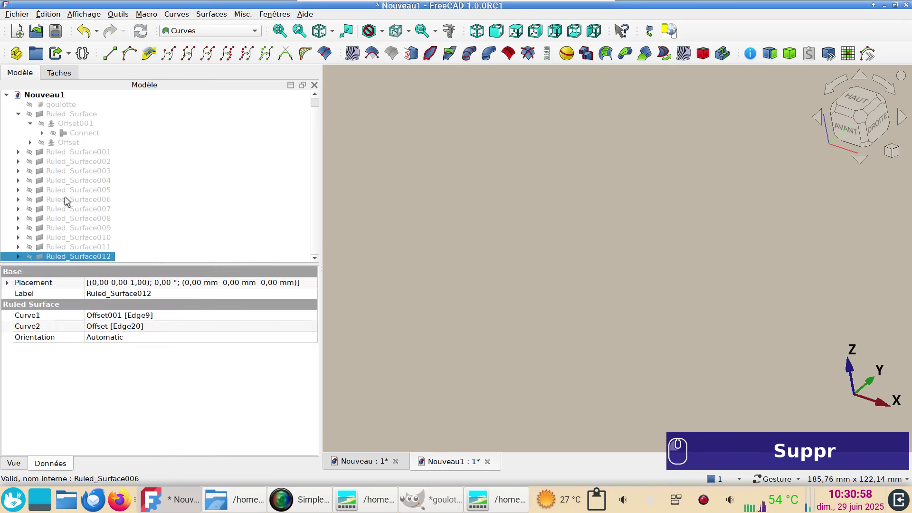
left_click(61, 152, "shift")
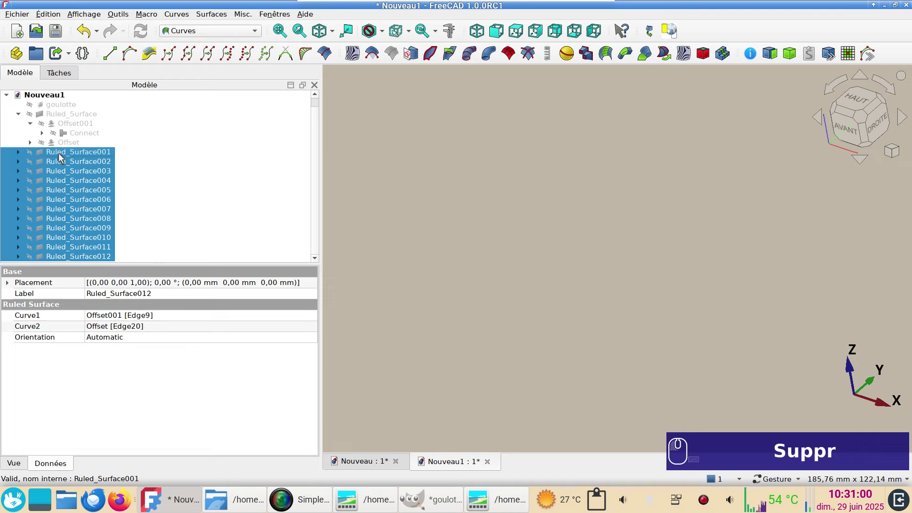
key("space")
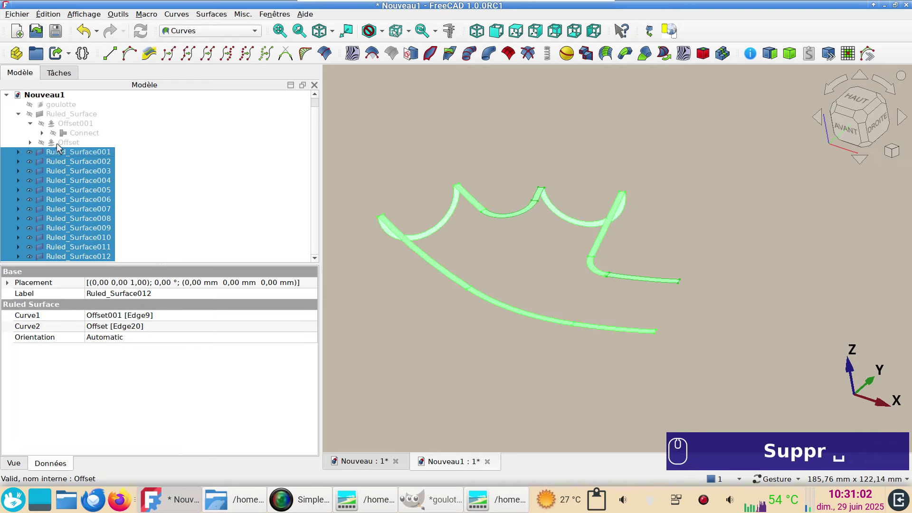
Make the two offset skins, Offset and Offset001, and the first Ruled_Surface visible again.
left_click(61, 143)
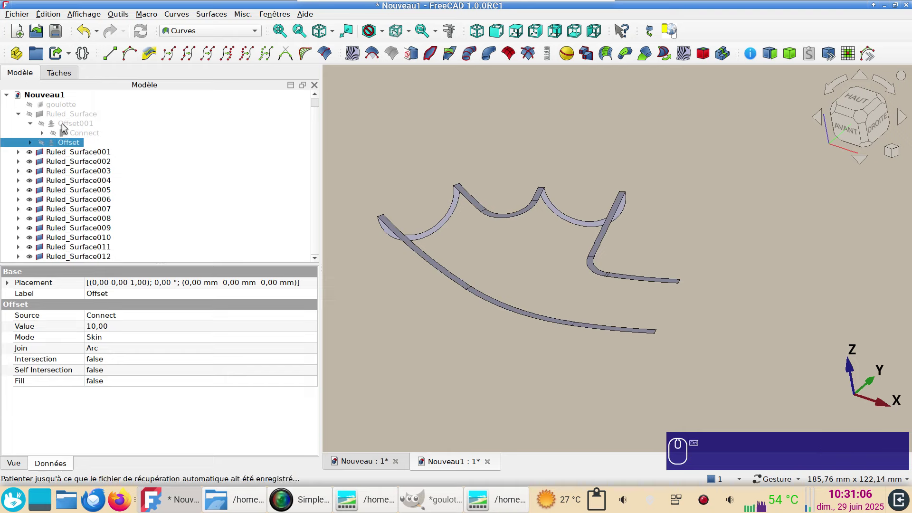
left_click(63, 125, "ctrl")
left_click(63, 117, "ctrl")
key("space")
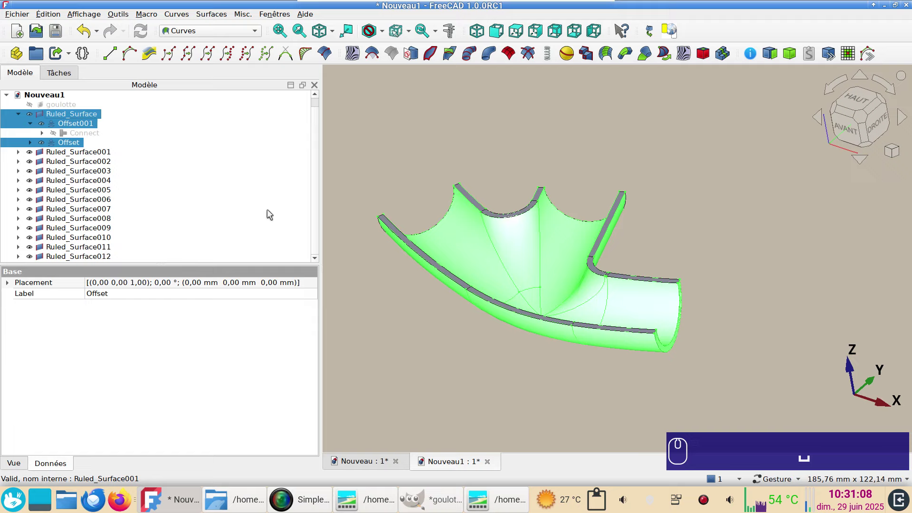
left_click(769, 362)
left_click_drag(768, 340, 603, 358)
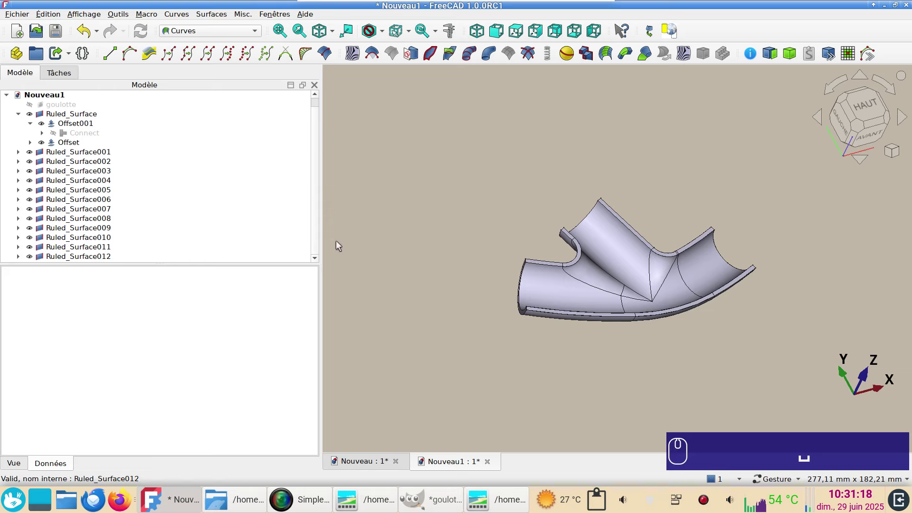
In the Part workbench, use the shape builder to create a shell from all box-selected faces of the chute, with shape refinement on.
left_click(221, 31)
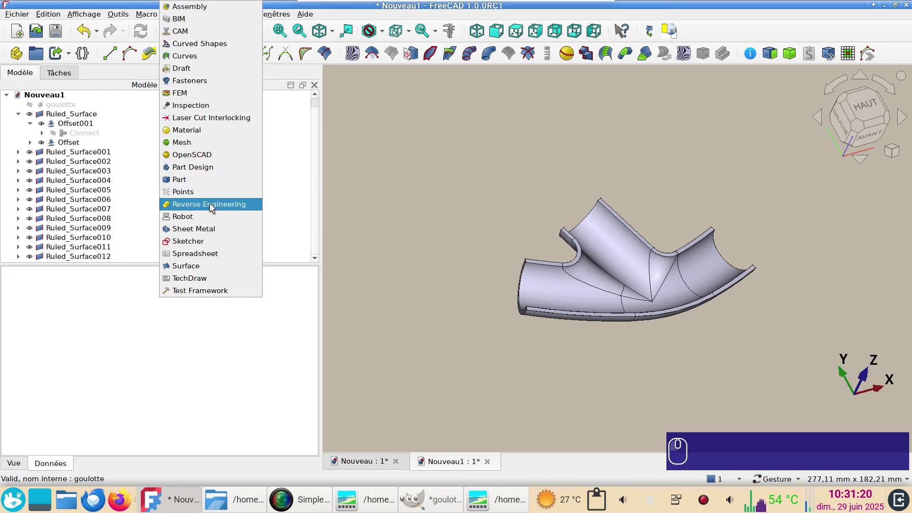
left_click(208, 180)
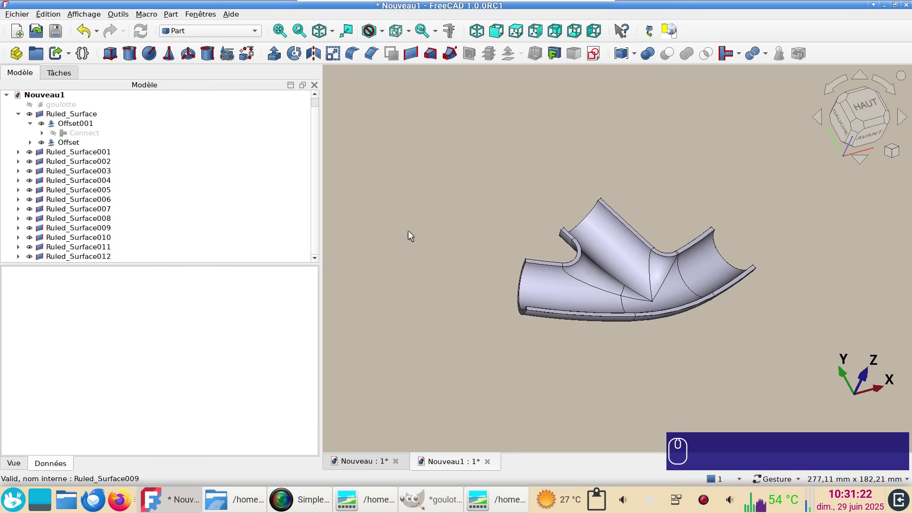
left_click(244, 55)
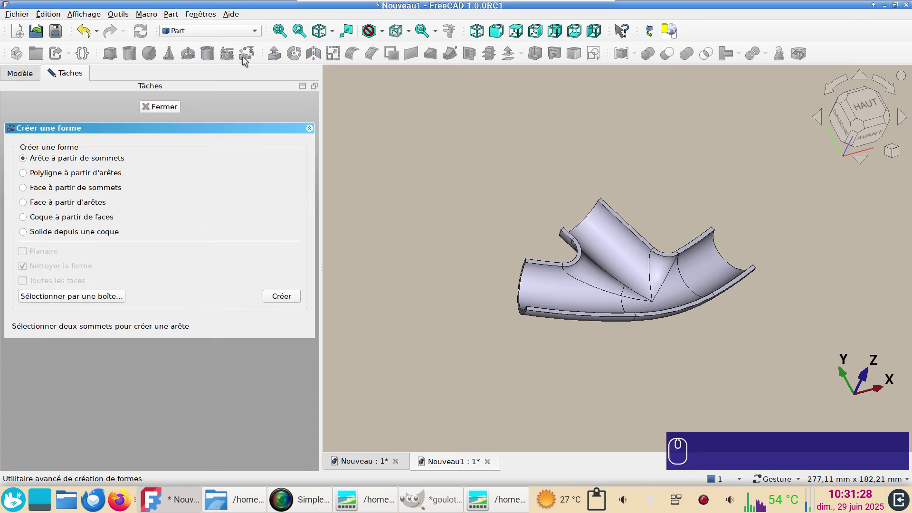
left_click(46, 219)
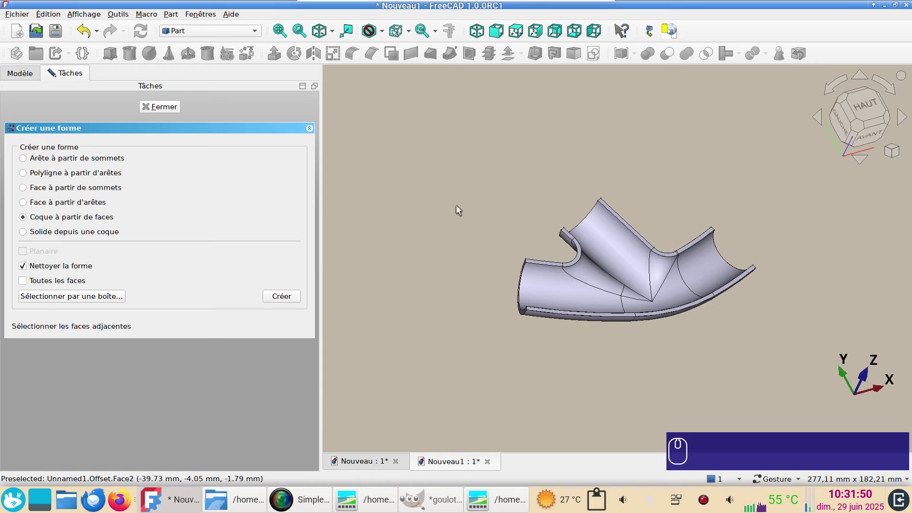
left_click_drag(482, 196, 501, 197)
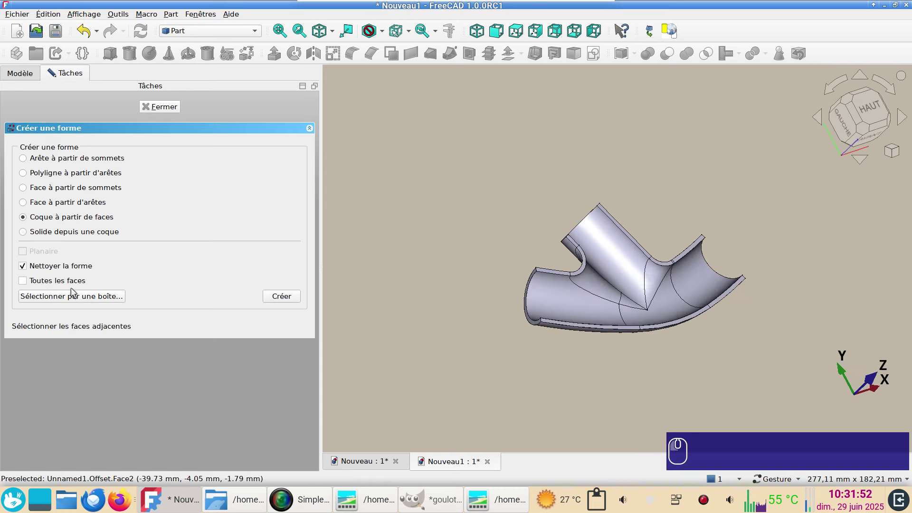
left_click(78, 302)
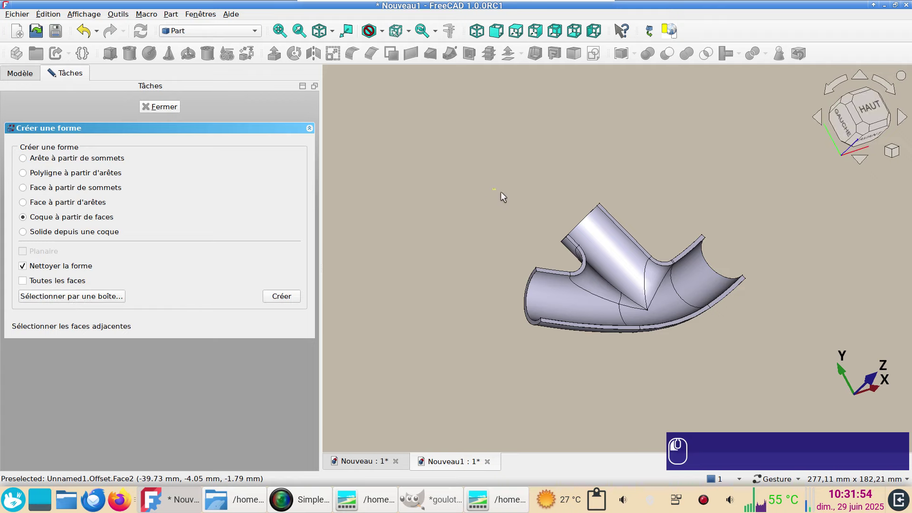
left_click_drag(501, 192, 755, 307)
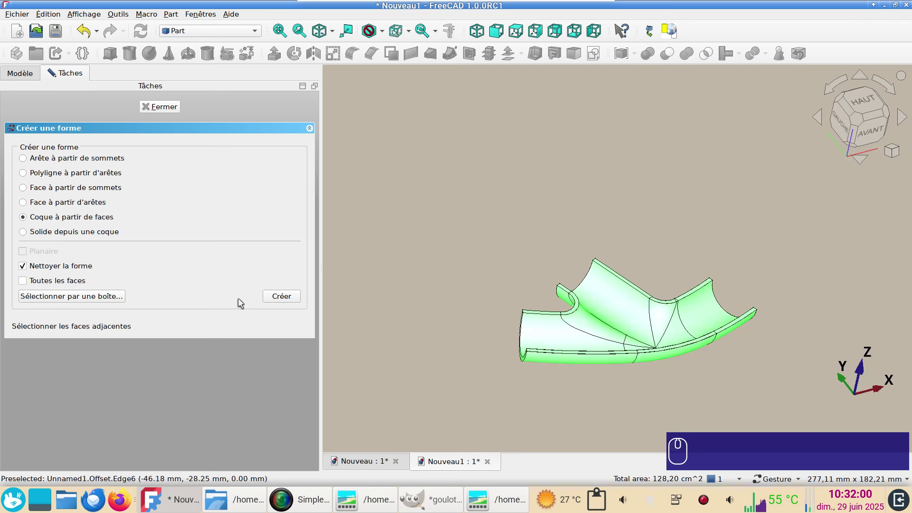
left_click(275, 297)
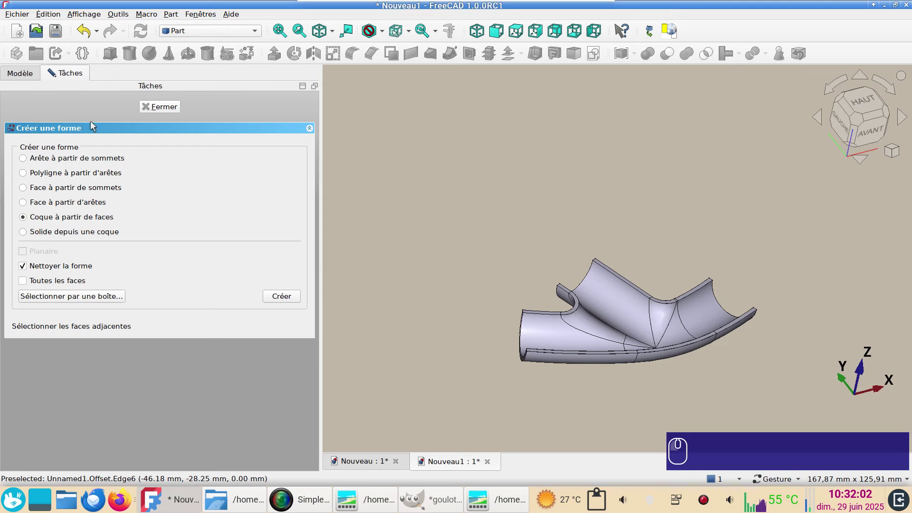
left_click(30, 74)
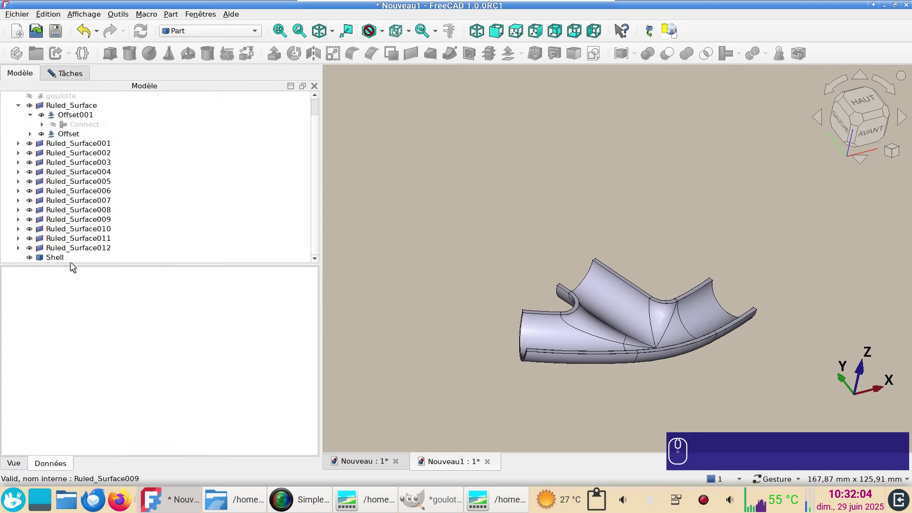
Create a solid from the new shell with the shape builder and close the builder.
left_click(70, 74)
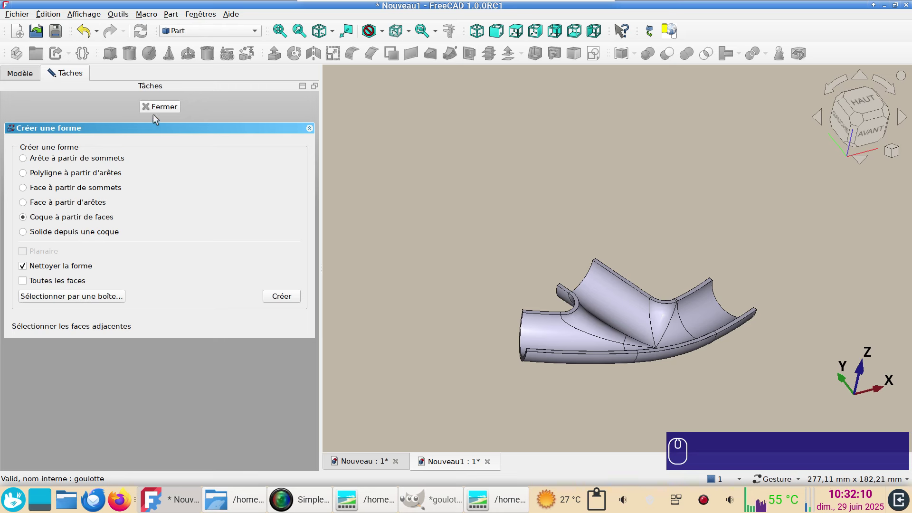
left_click(64, 233)
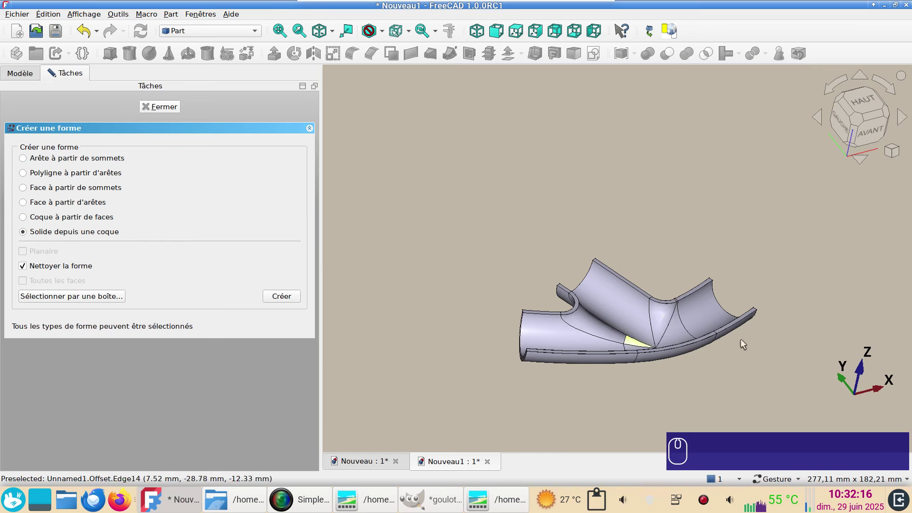
left_click(21, 74)
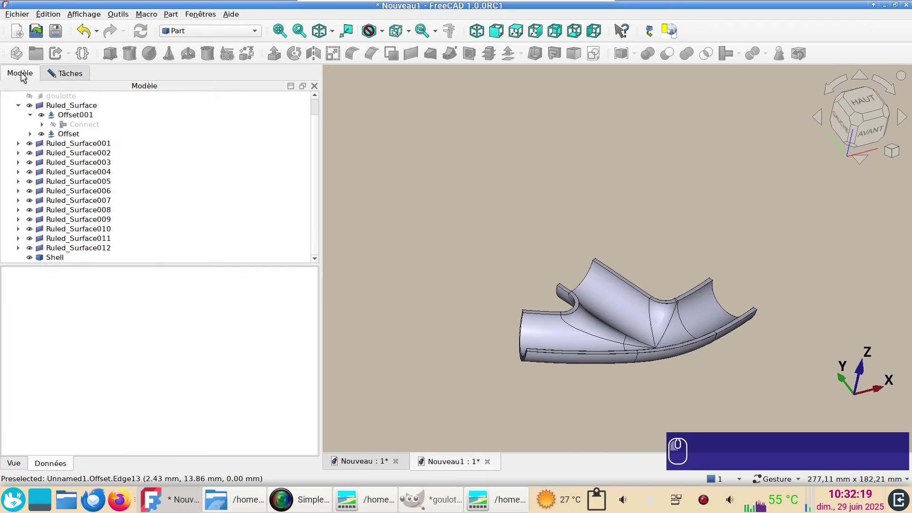
left_click(53, 259)
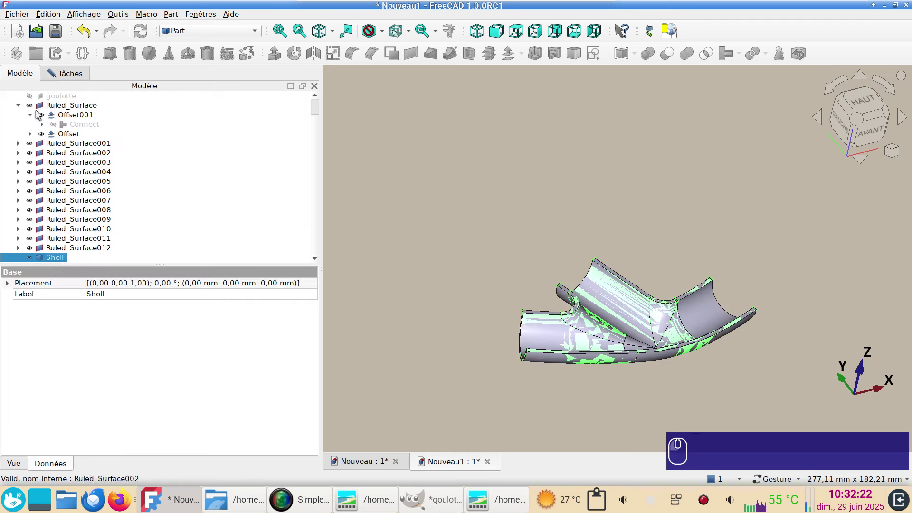
left_click(65, 75)
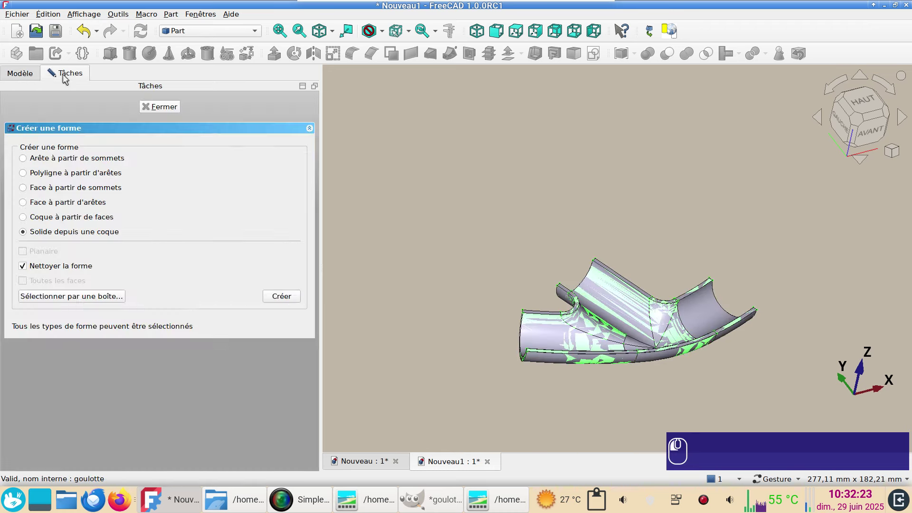
left_click(283, 299)
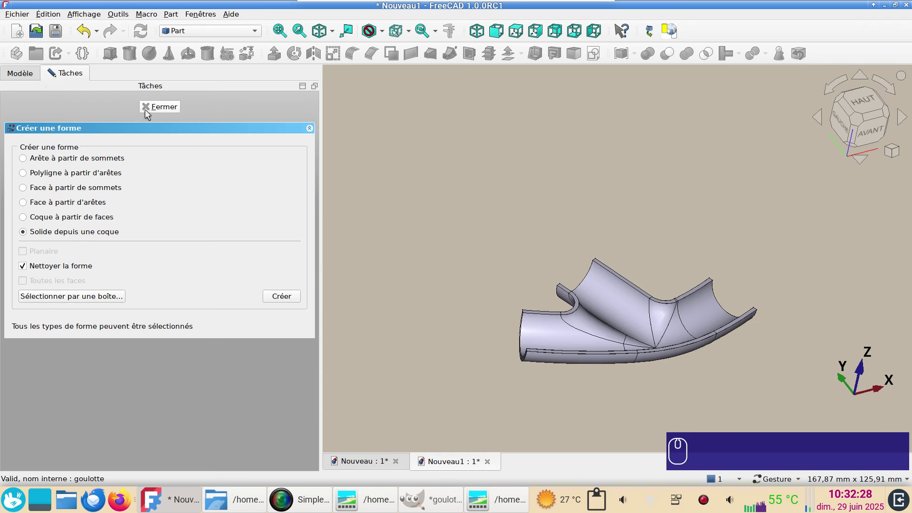
left_click(159, 108)
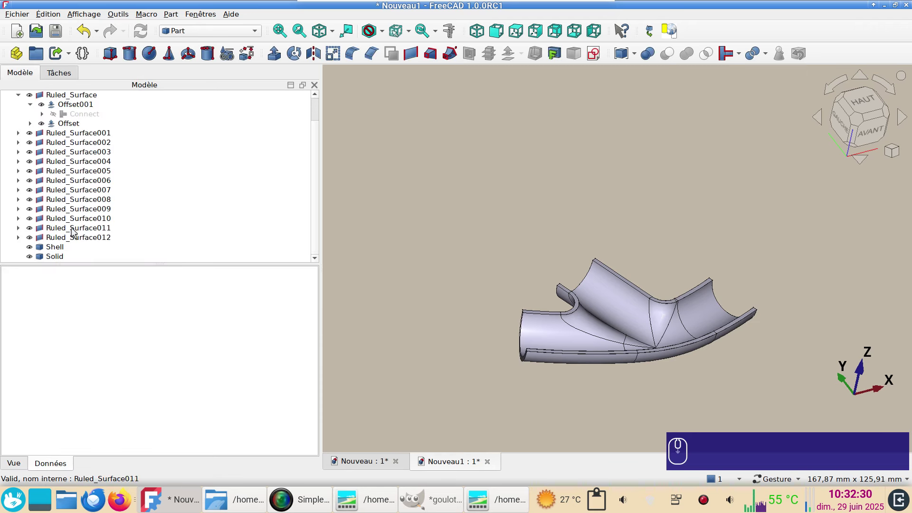
Hide the shell, Ruled_Surface001 through Ruled_Surface012 and the Connect object.
left_click(66, 250)
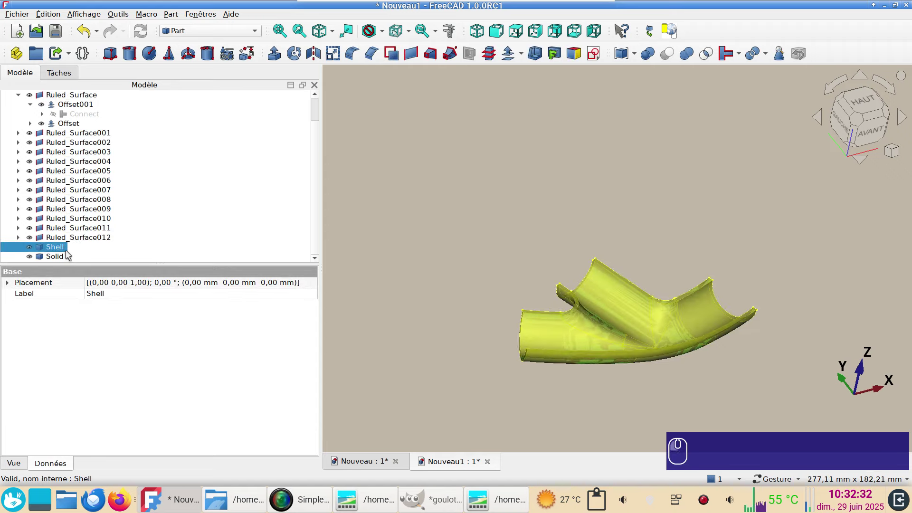
left_click_drag(477, 370, 582, 369)
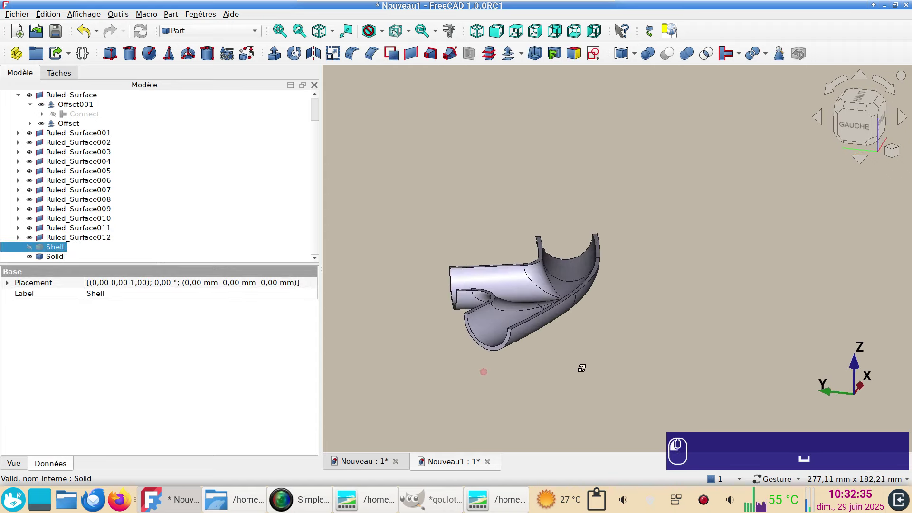
left_click(57, 238)
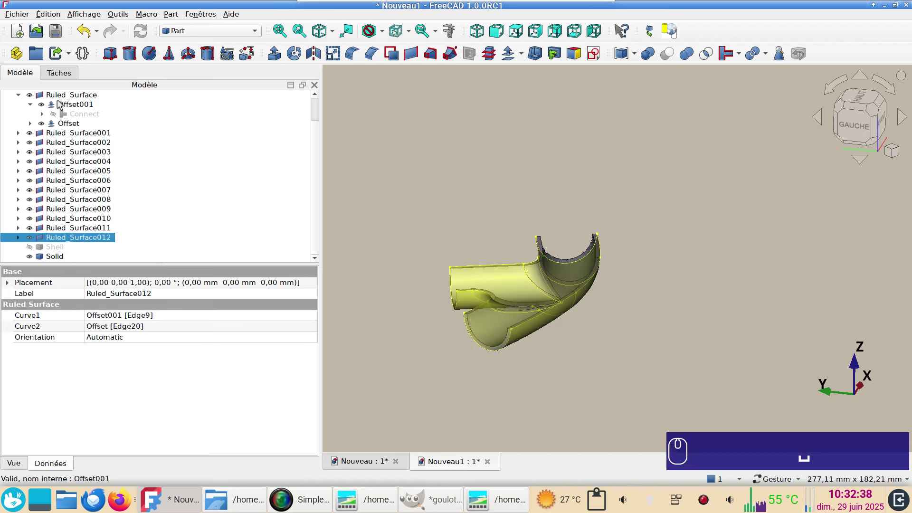
left_click(58, 96, "shift")
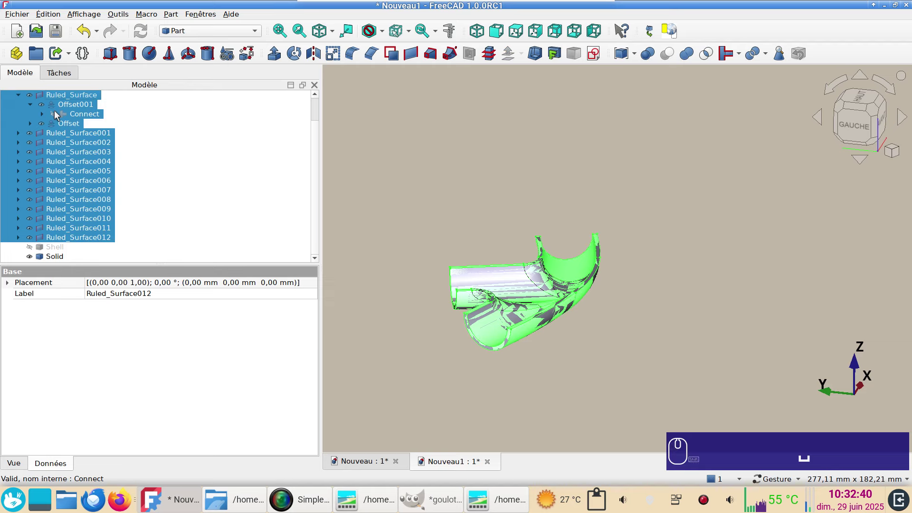
left_click(55, 111)
left_click(53, 135)
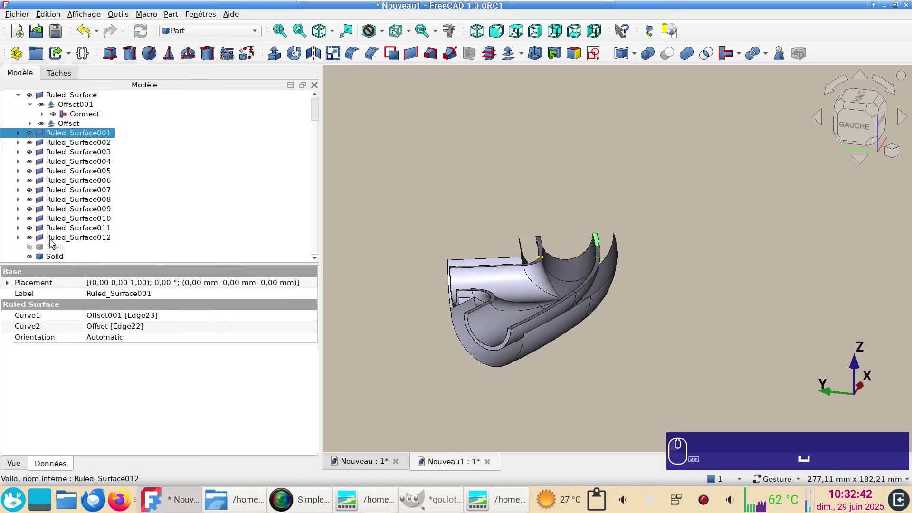
left_click(53, 238, "shift")
key("space")
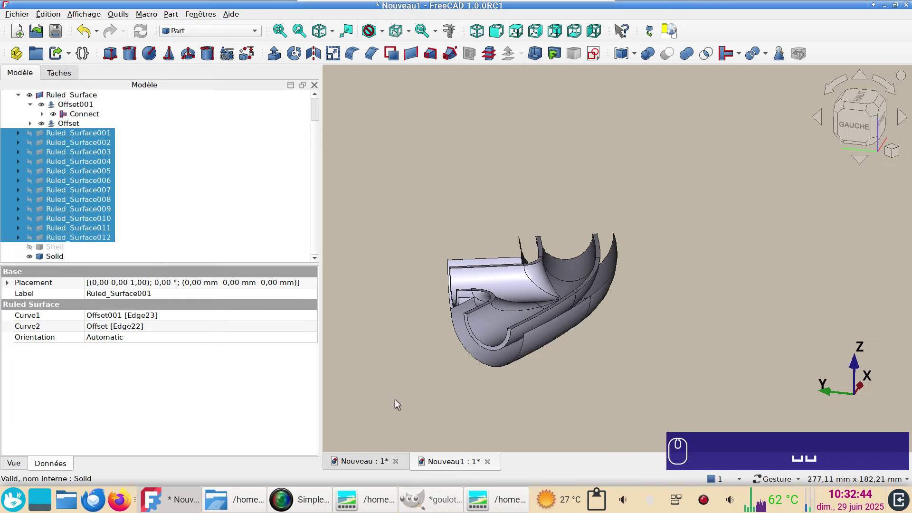
left_click(494, 357)
key("space")
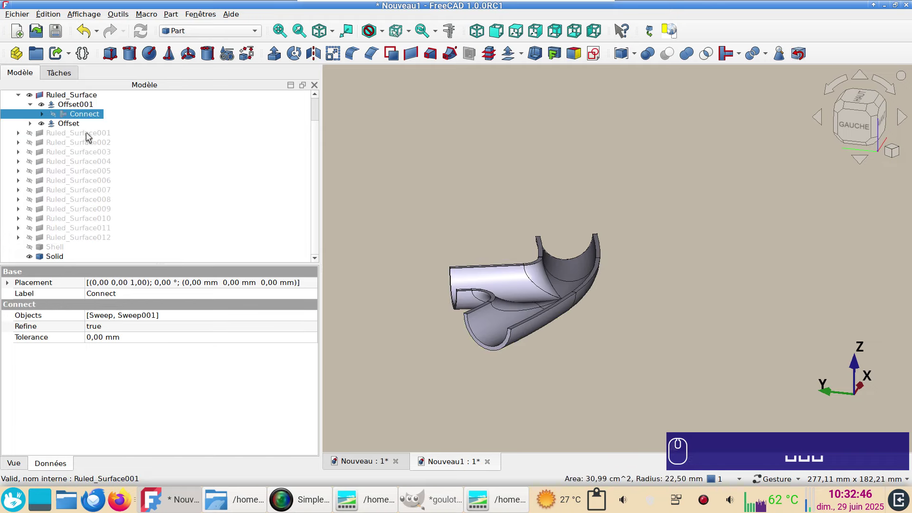
Hide Offset, Offset001 and the first Ruled_Surface so only the solid stays displayed.
left_click(78, 125)
key("space")
left_click(80, 109)
left_click(82, 105)
key("space")
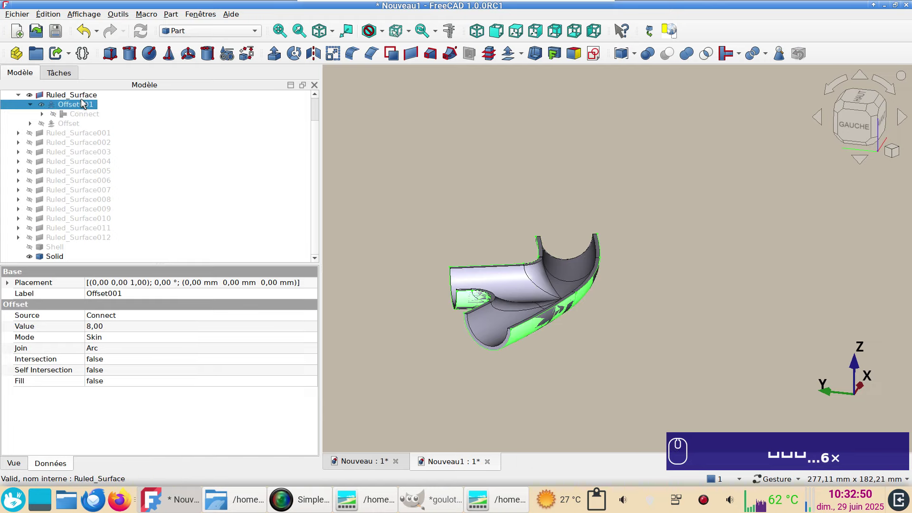
left_click(75, 96)
key("space")
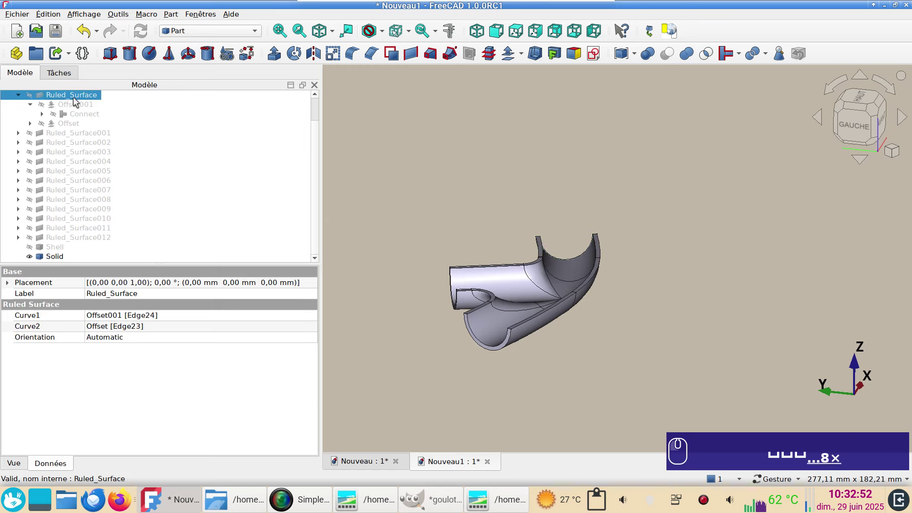
Toggle the solid's visibility off and on, and inspect the branch junction up close from several angles.
left_click_drag(611, 310, 607, 319)
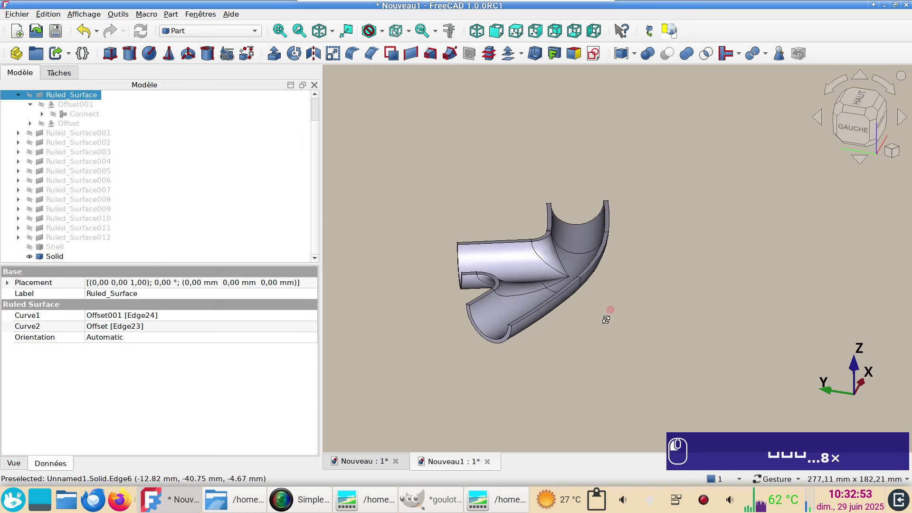
left_click(64, 257)
key("space")
key("space")
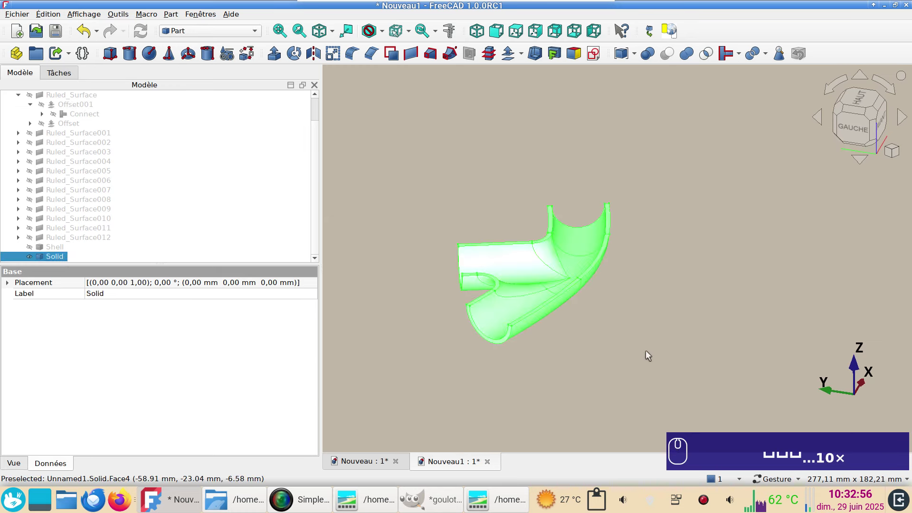
left_click(646, 349)
scroll(603, 346, "up", 5)
scroll(600, 347, "down", 5)
mouse_move(600, 347)
left_mouse_down()
mouse_move(754, 378)
mouse_move(582, 369)
mouse_move(431, 218)
mouse_move(722, 329)
mouse_move(560, 306)
mouse_move(617, 338)
mouse_move(480, 213)
mouse_move(529, 272)
mouse_move(672, 305)
mouse_move(647, 214)
mouse_move(489, 214)
mouse_move(485, 268)
left_mouse_up()
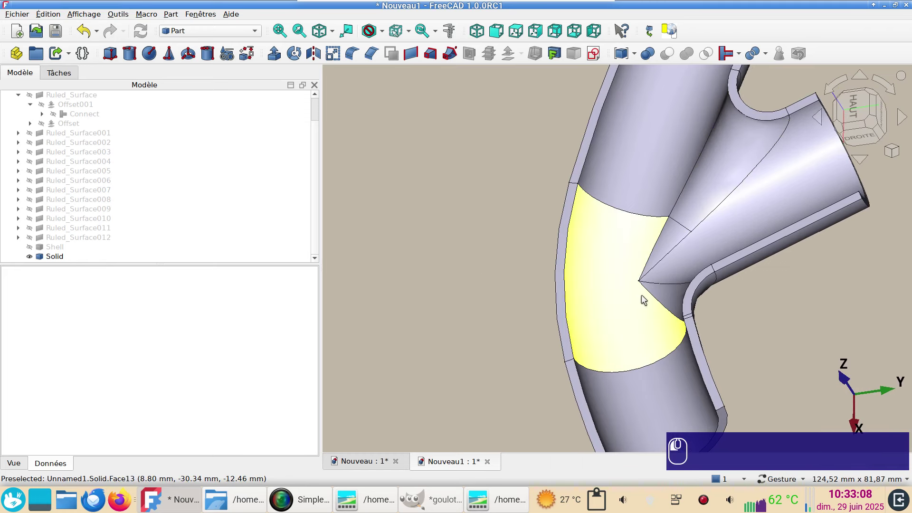
Switch to the Dolphin file manager and open the photo 20250611_141725.jpg from the goulotte folder.
left_click_drag(641, 295, 533, 361)
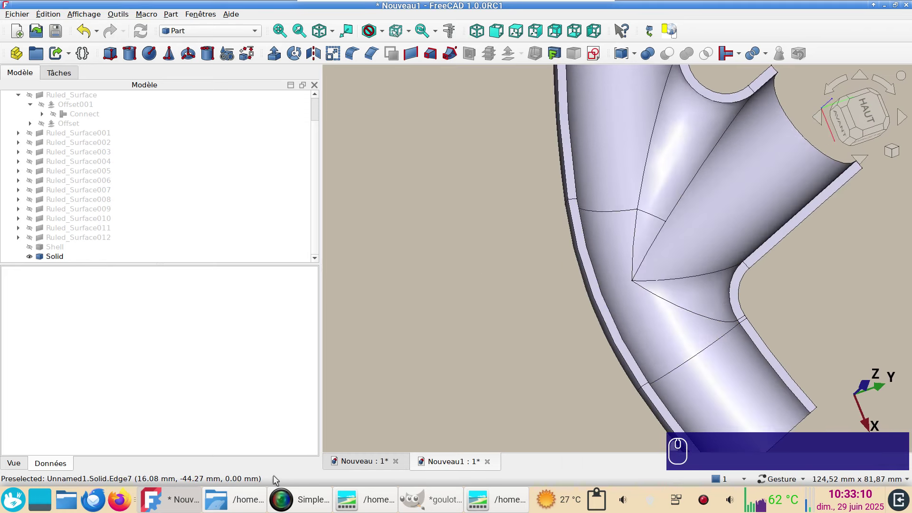
left_click(240, 503)
left_click(195, 57)
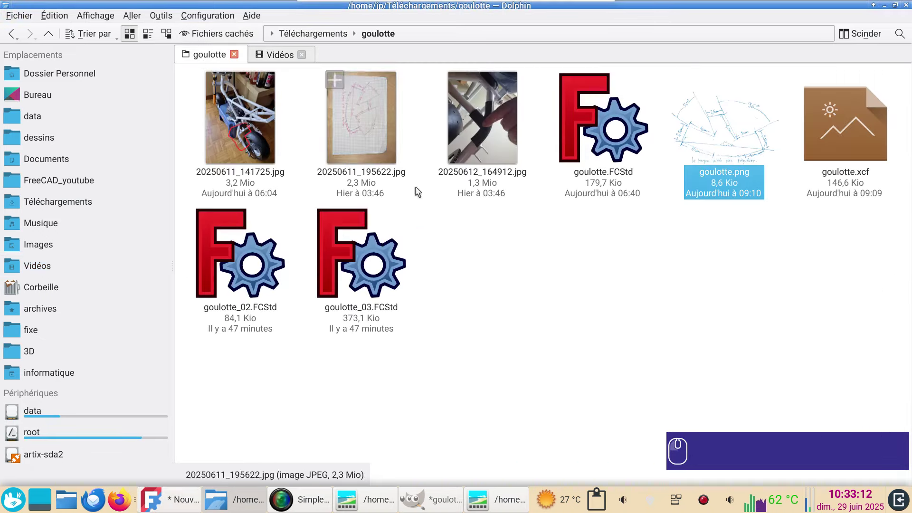
left_click(233, 126)
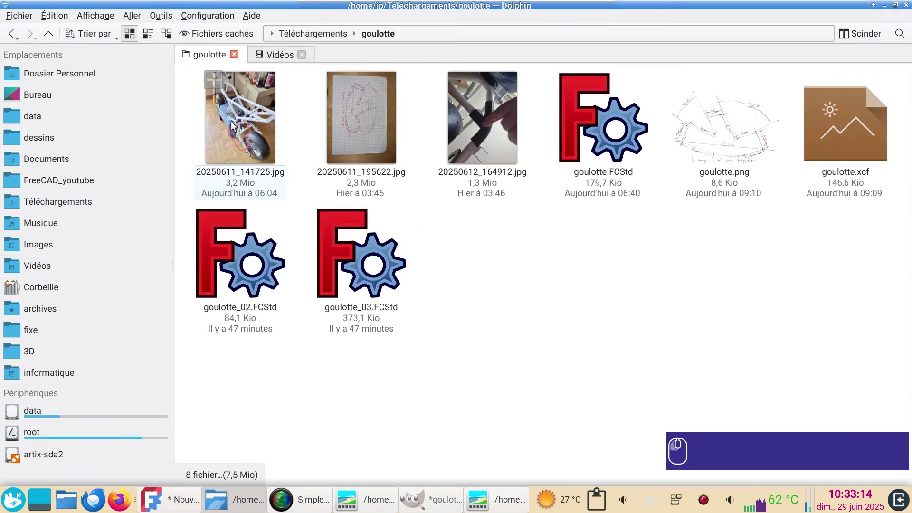
double_click(233, 126)
Examine the photo up close around the white frame's tube junction and the red outline beside the wheel.
scroll(446, 357, "up", 4, "ctrl")
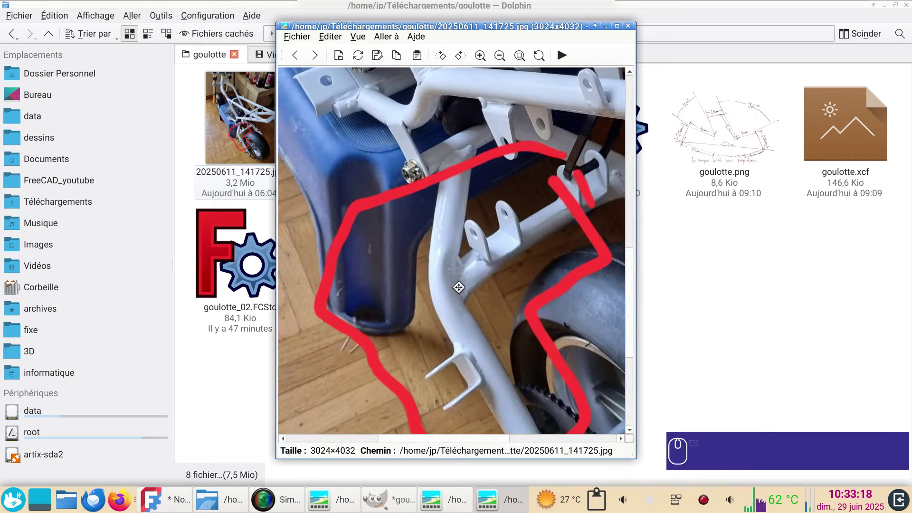
right_click(490, 290)
left_click(442, 311)
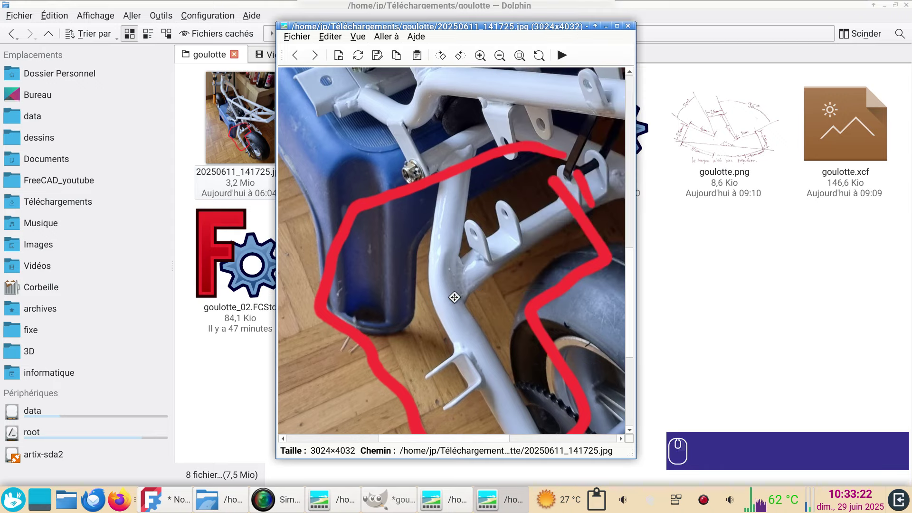
left_click_drag(458, 295, 497, 269)
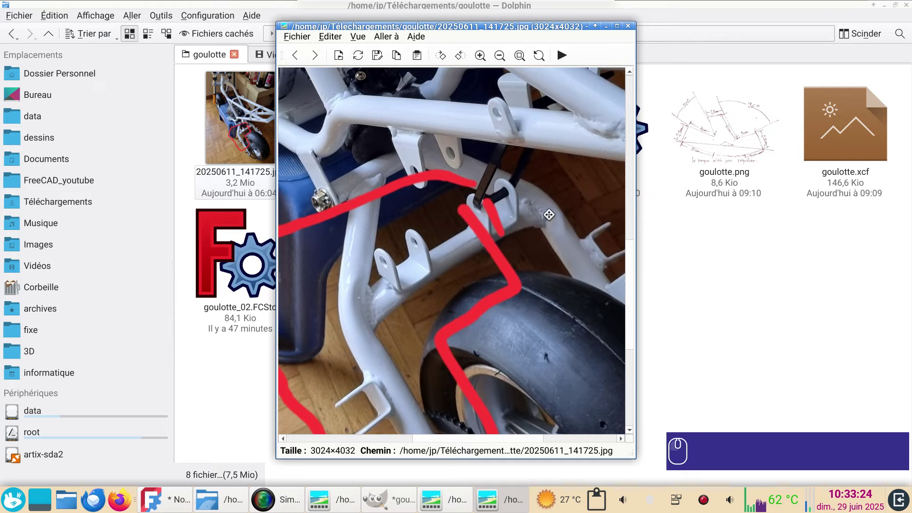
scroll(541, 209, "up", 2, "ctrl")
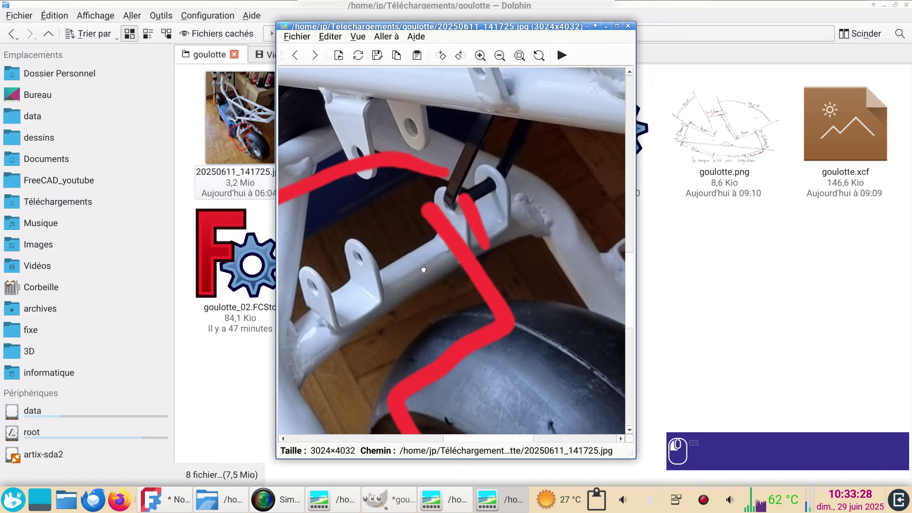
left_click_drag(423, 269, 546, 228)
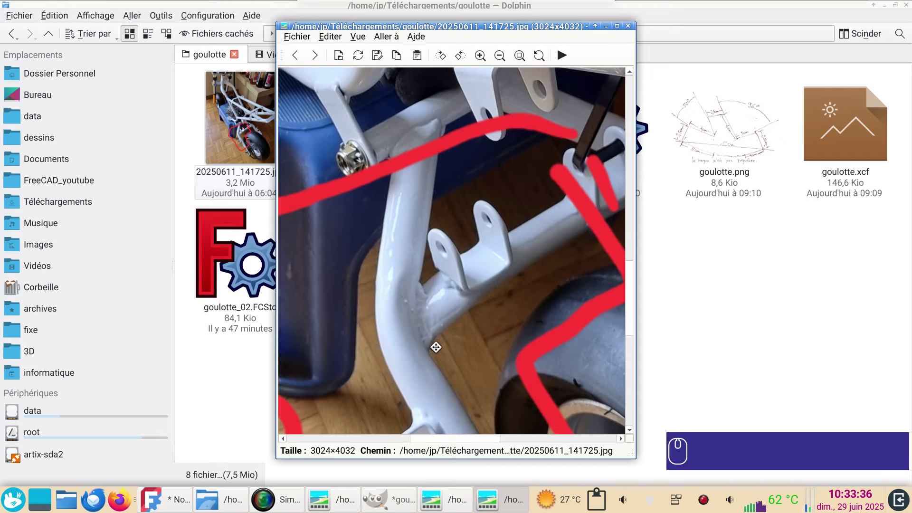
left_click_drag(525, 312, 496, 269)
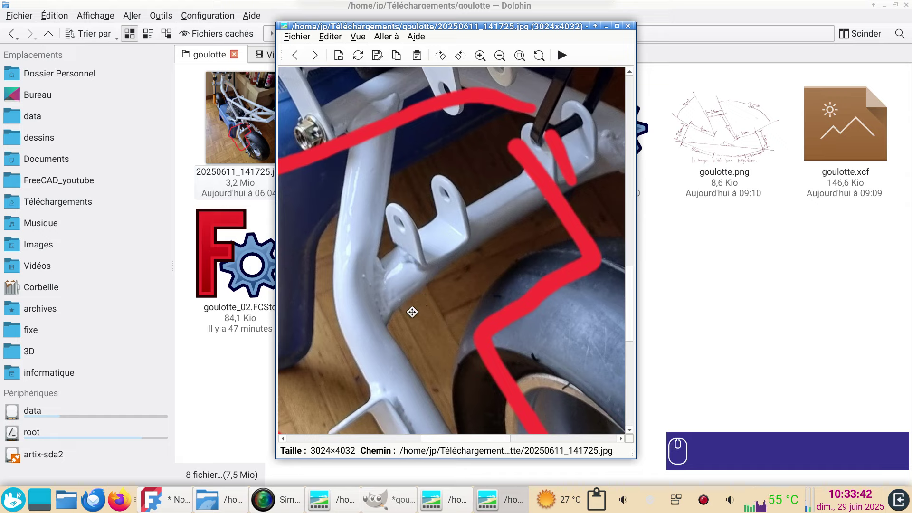
Switch back to FreeCAD and examine the whole chute solid from several angles, including the branch junction and rims.
left_click(164, 499)
scroll(628, 252, "down", 2)
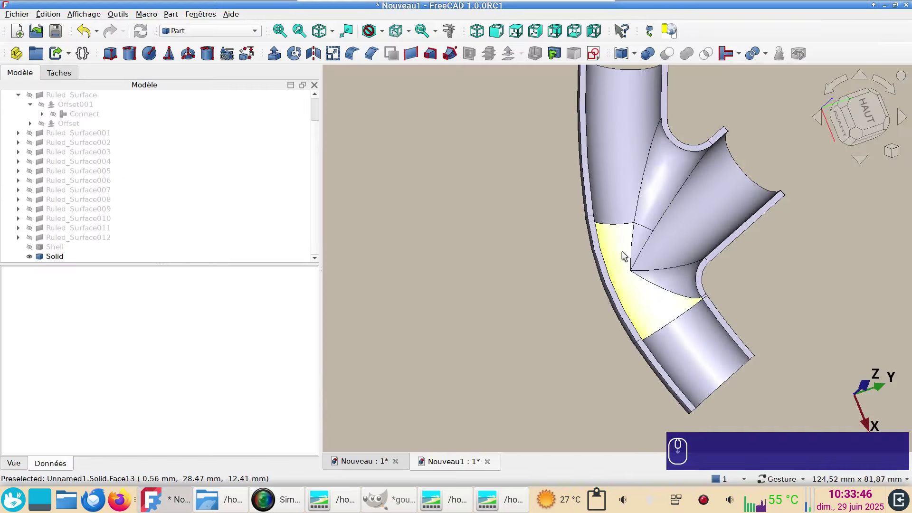
left_click_drag(587, 303, 480, 292)
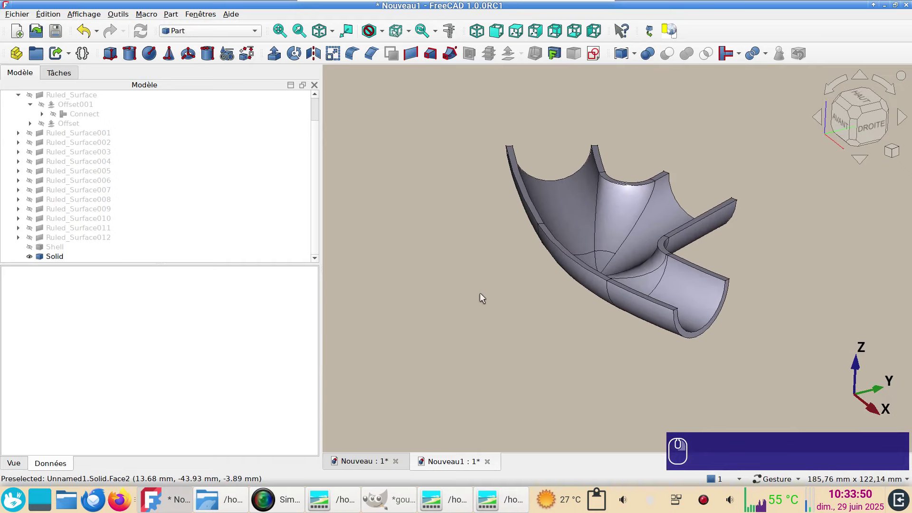
left_click_drag(491, 341, 576, 352)
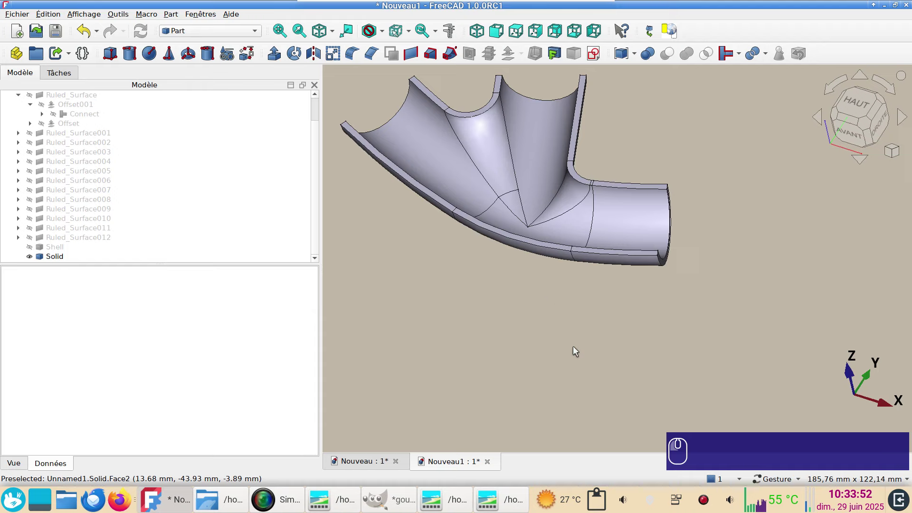
middle_click(553, 292)
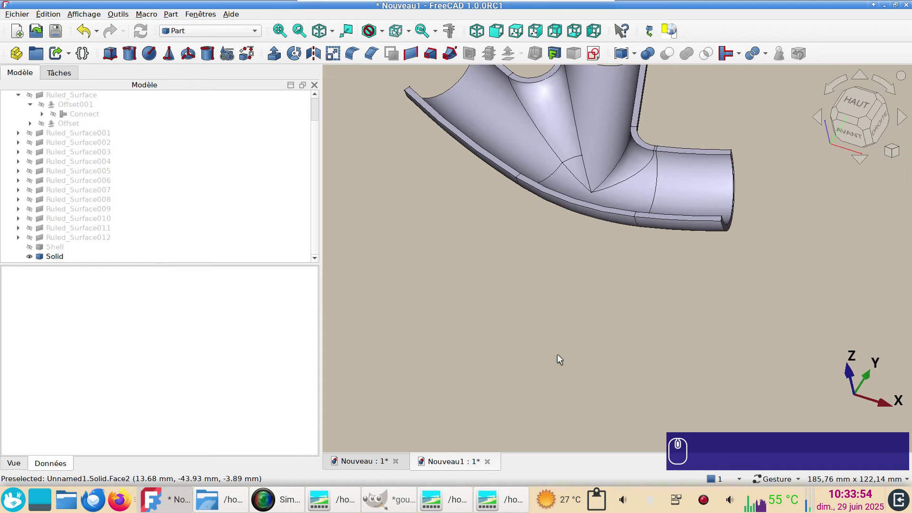
right_click_drag(557, 254, 548, 373)
mouse_move(733, 176)
left_mouse_down()
mouse_move(699, 184)
mouse_move(724, 174)
mouse_move(708, 193)
mouse_move(720, 180)
left_mouse_up()
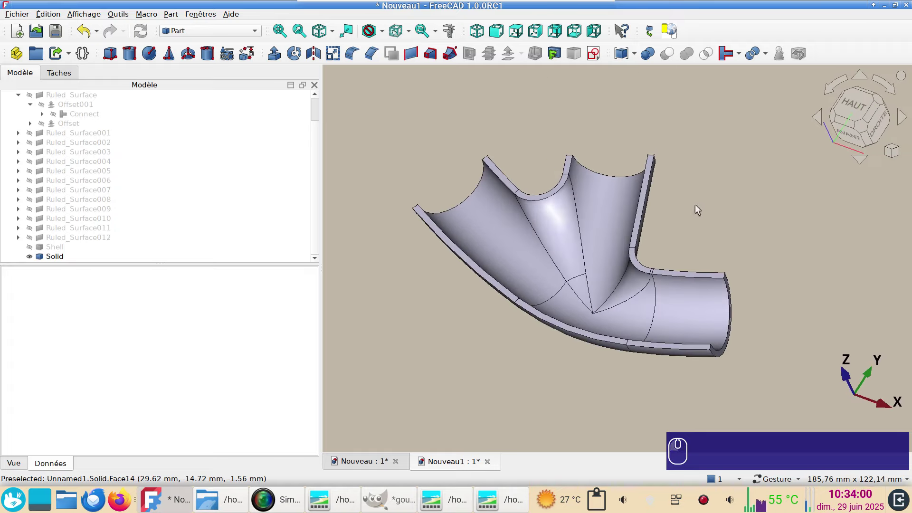
scroll(695, 206, "up", 1)
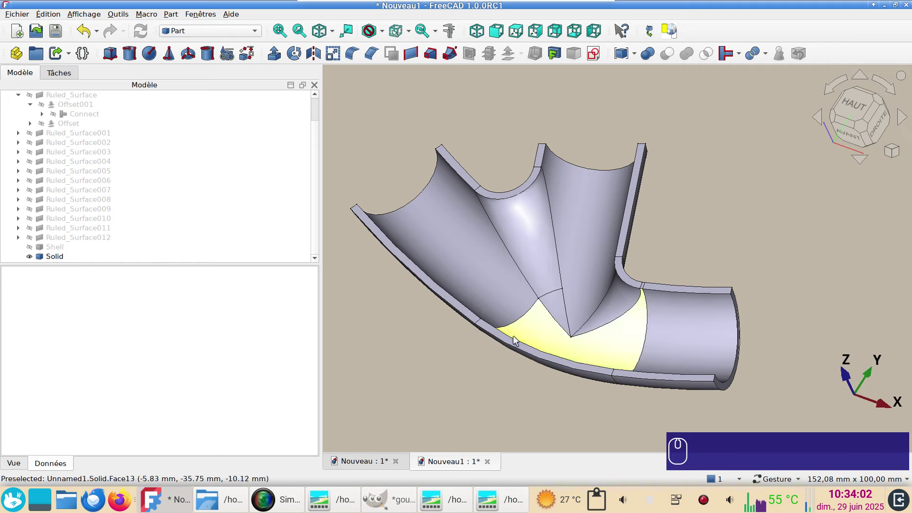
scroll(474, 335, "down", 2)
left_click_drag(471, 364, 473, 329)
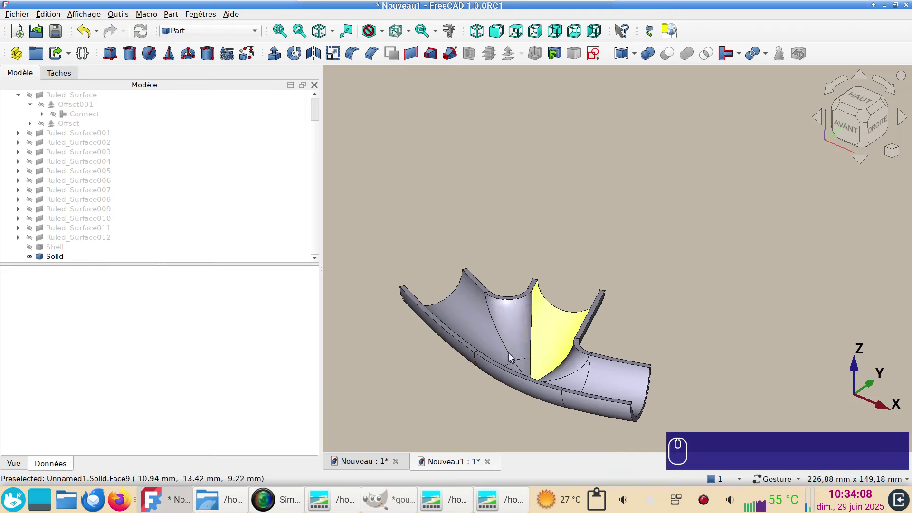
right_click_drag(475, 390, 506, 336)
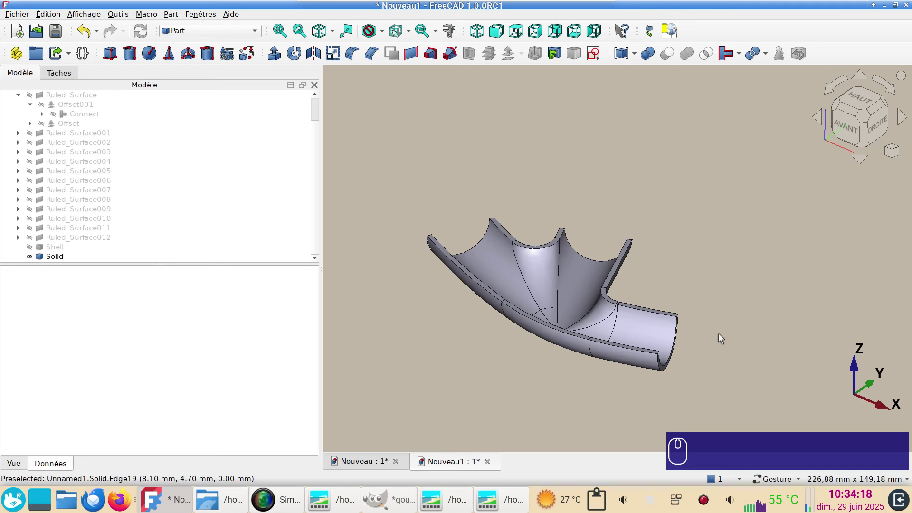
scroll(719, 337, "up", 1)
scroll(718, 338, "up", 1)
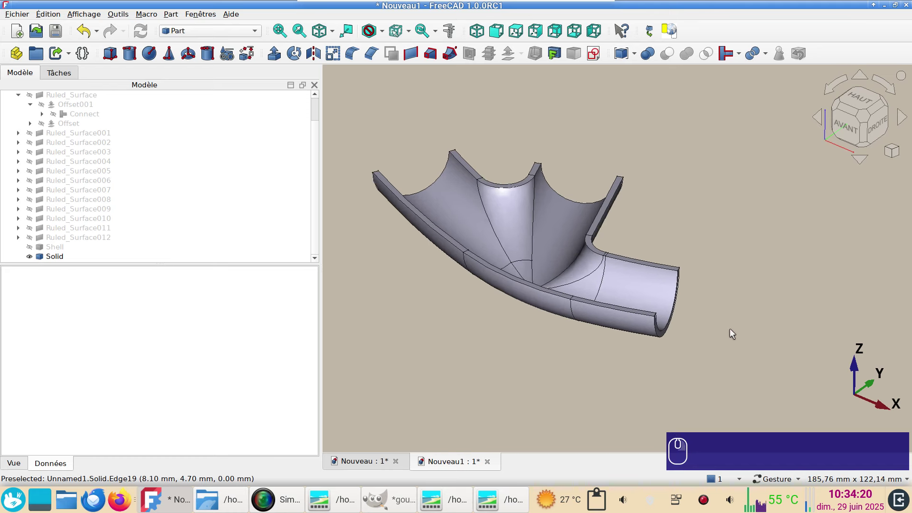
left_click_drag(730, 329, 706, 322)
left_click_drag(542, 329, 548, 348)
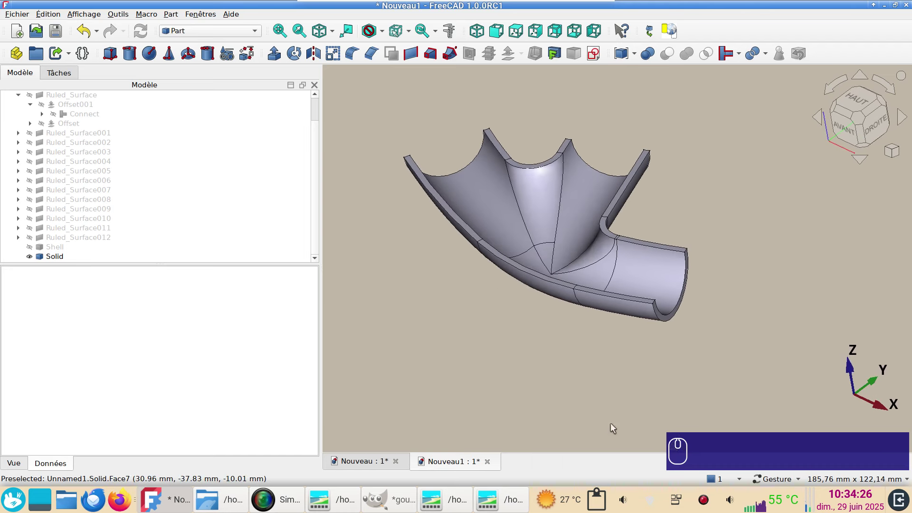
right_click(704, 499)
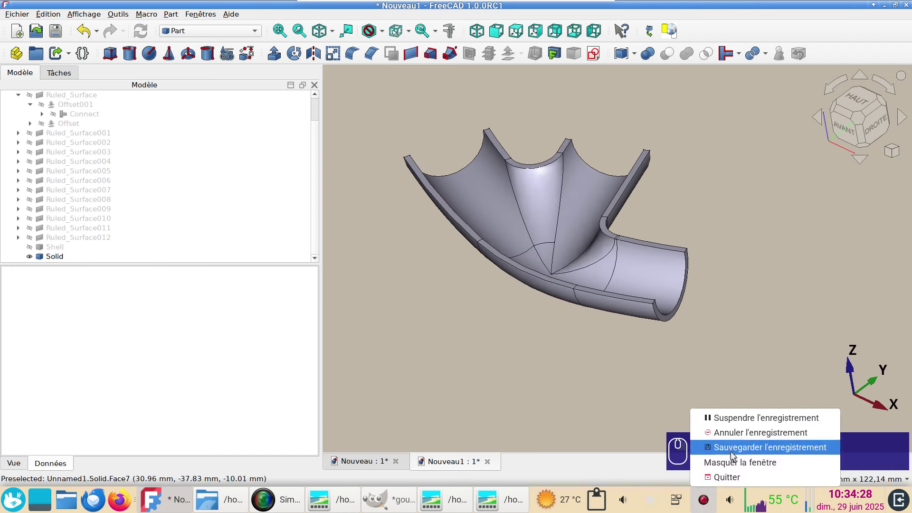